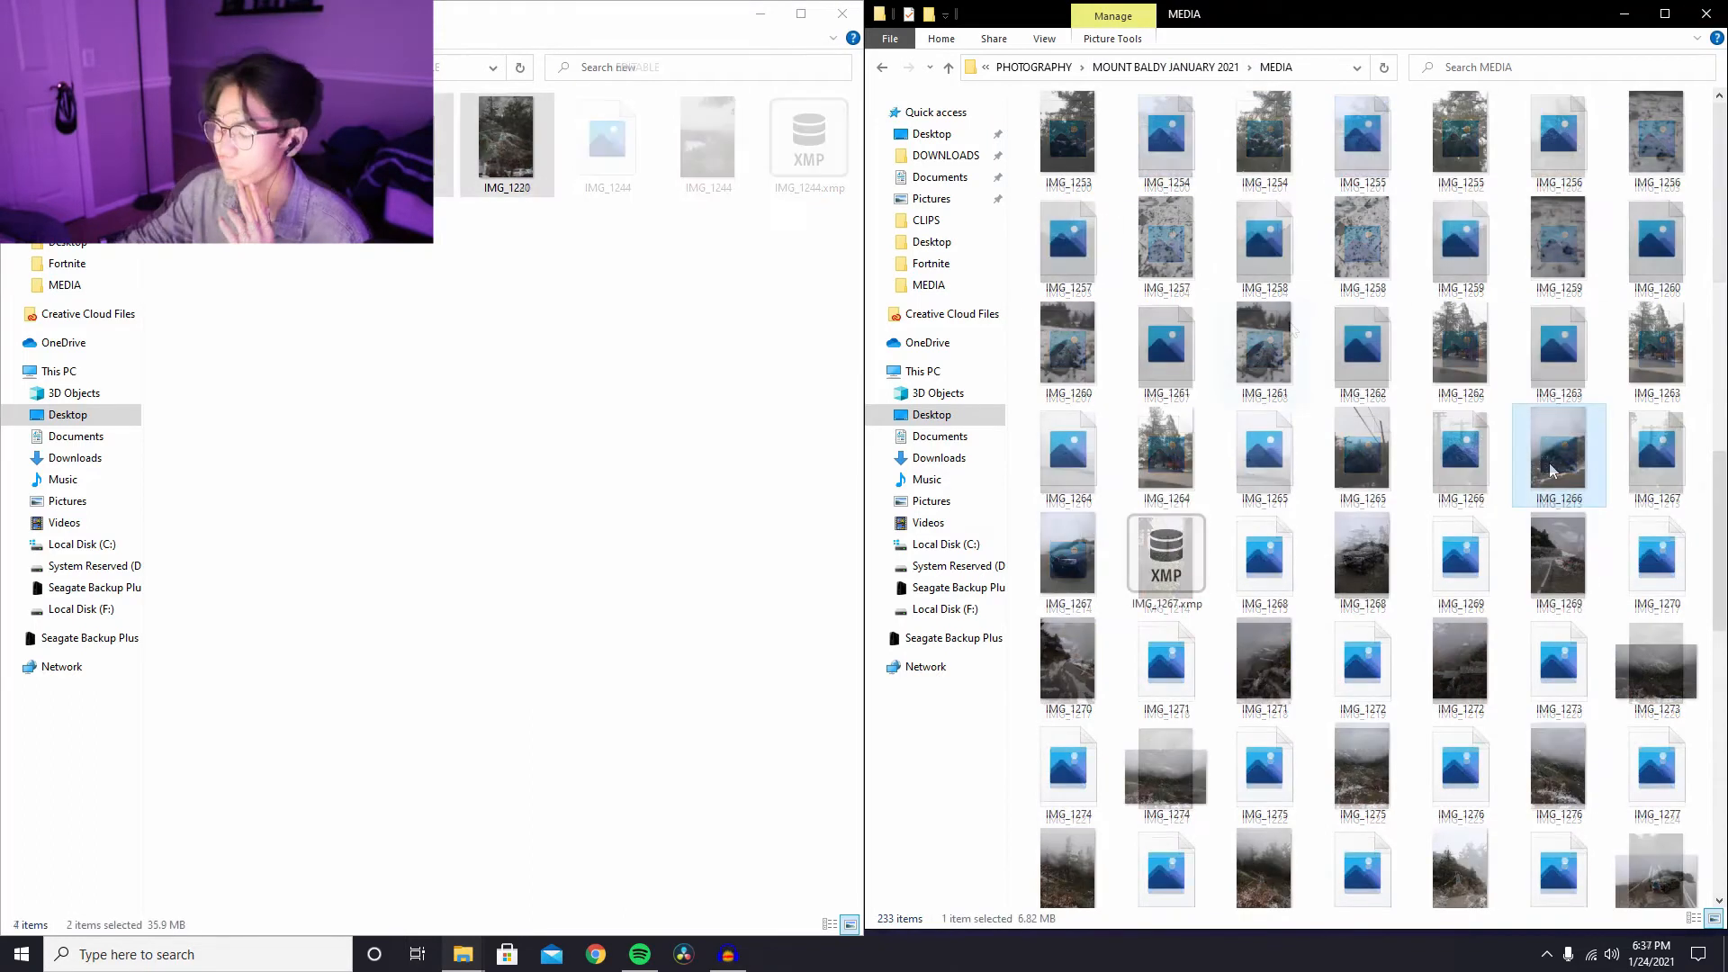
- Copy both IMG_1266 files from the MEDIA folder into the folder named new
left_click(1548, 440, "shift")
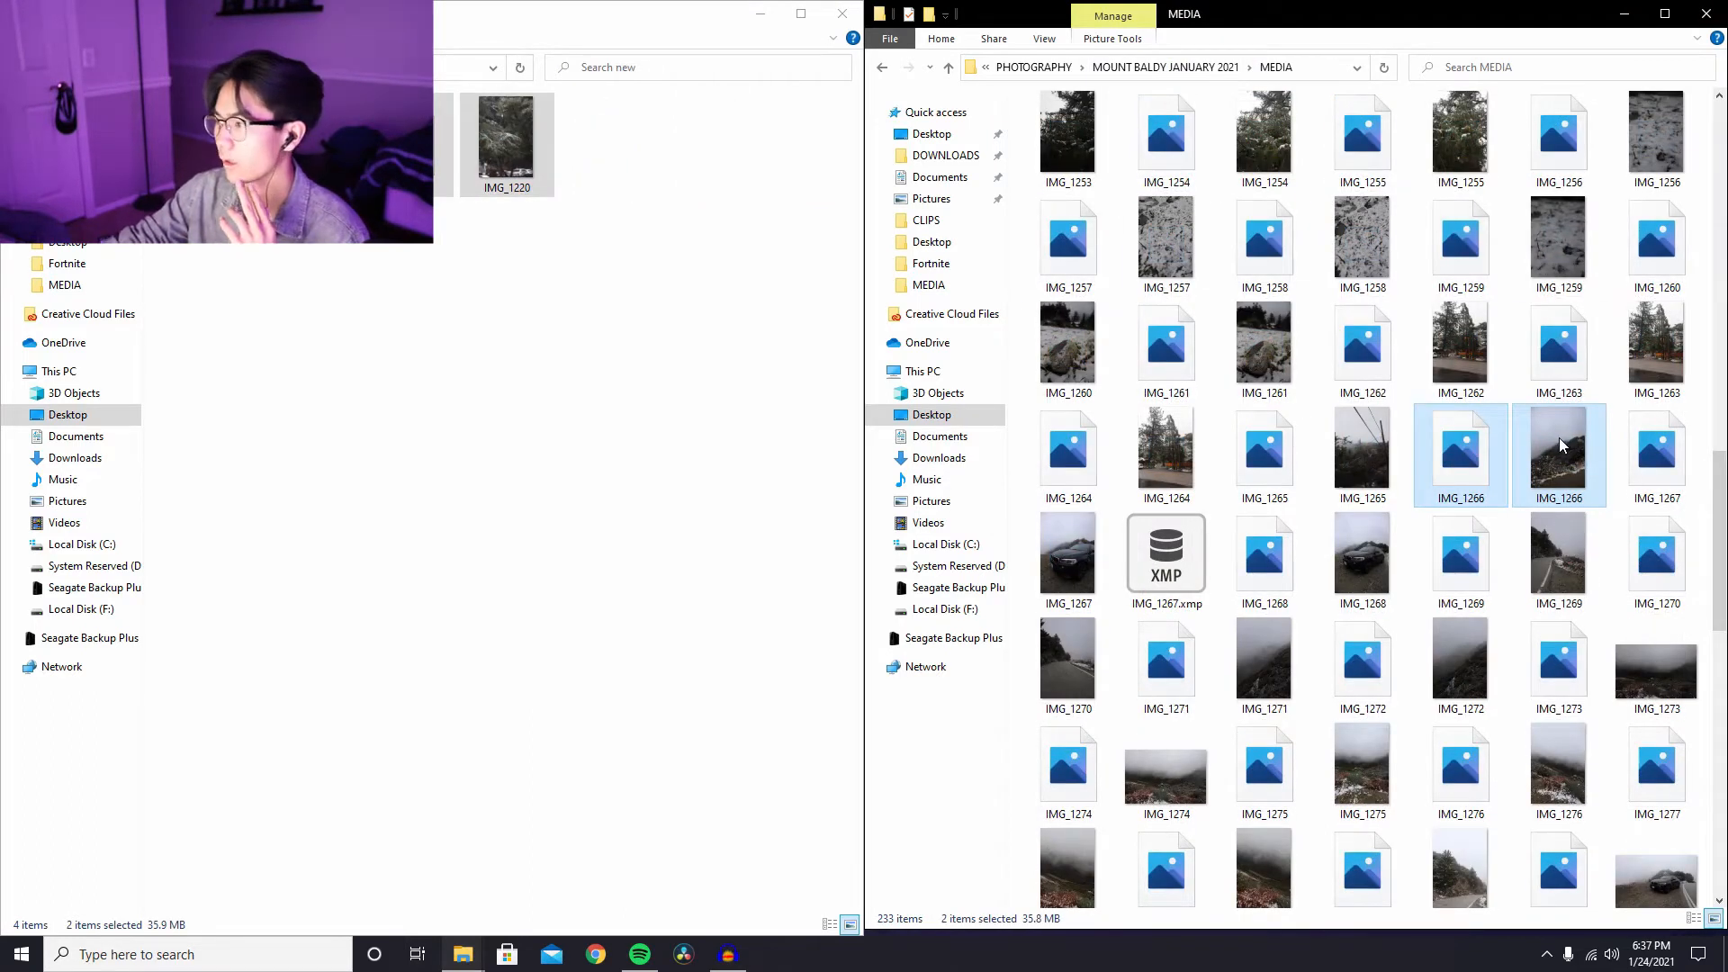
left_click(335, 412)
key("ctrl+v")
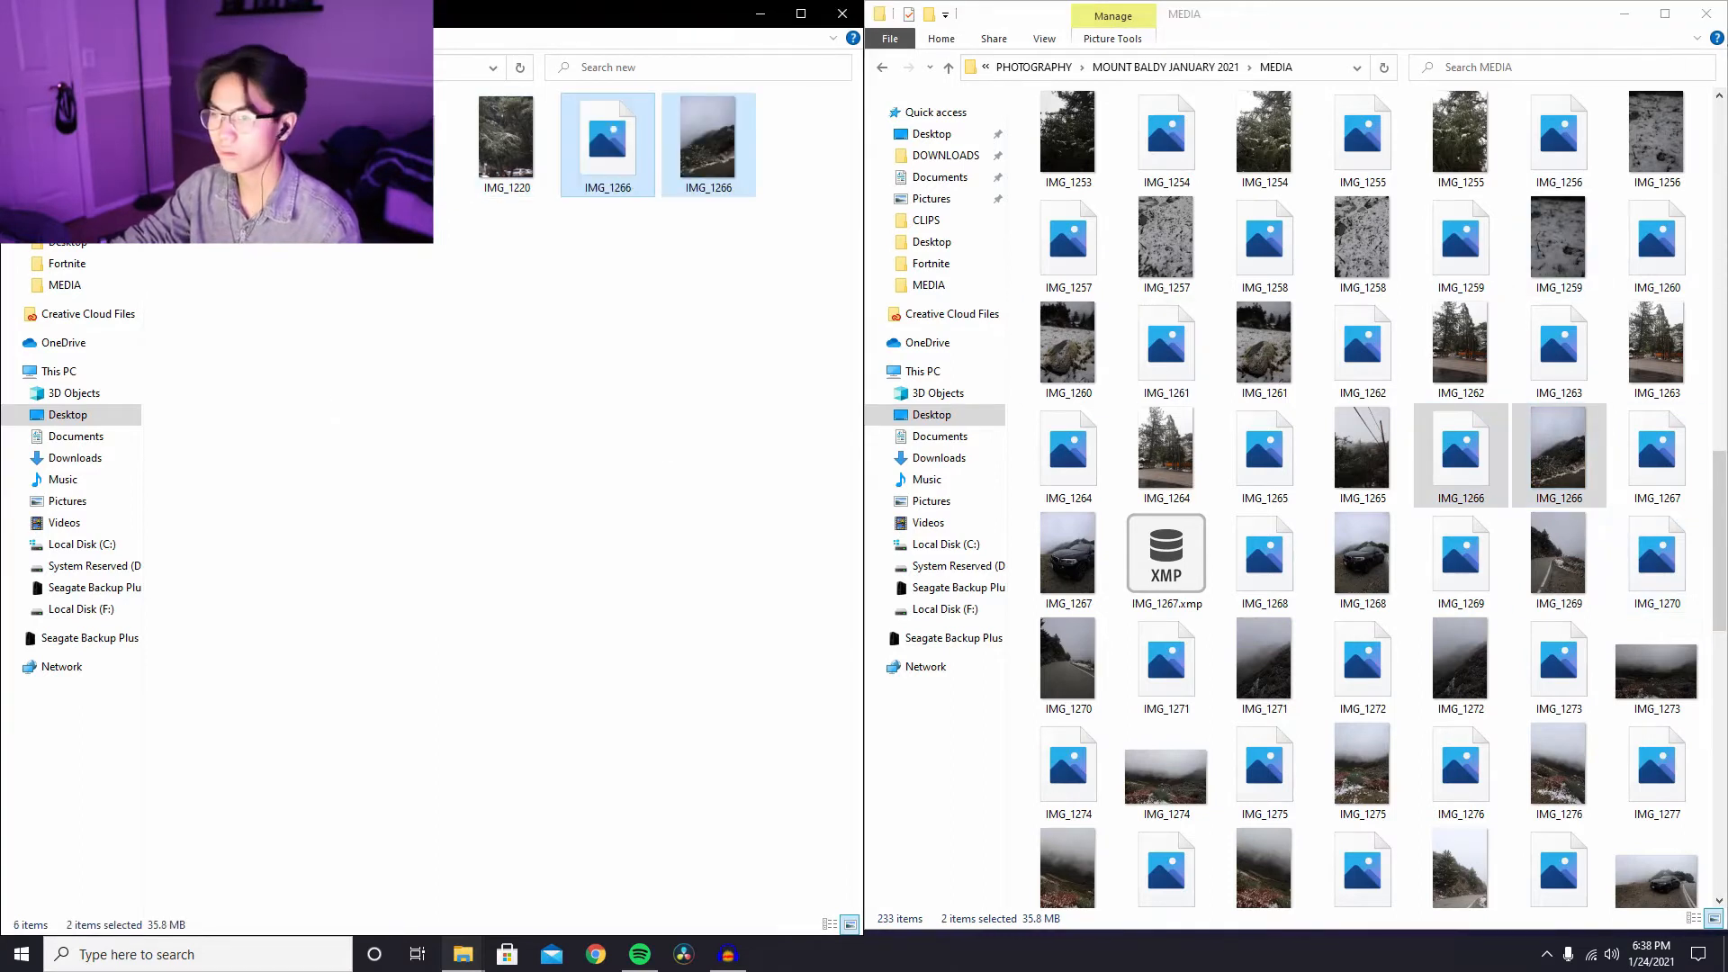
- Open Adobe Lightroom Classic and copy the develop settings of IMG_1217.CR2 with the preselected options
left_click(163, 961)
type("light")
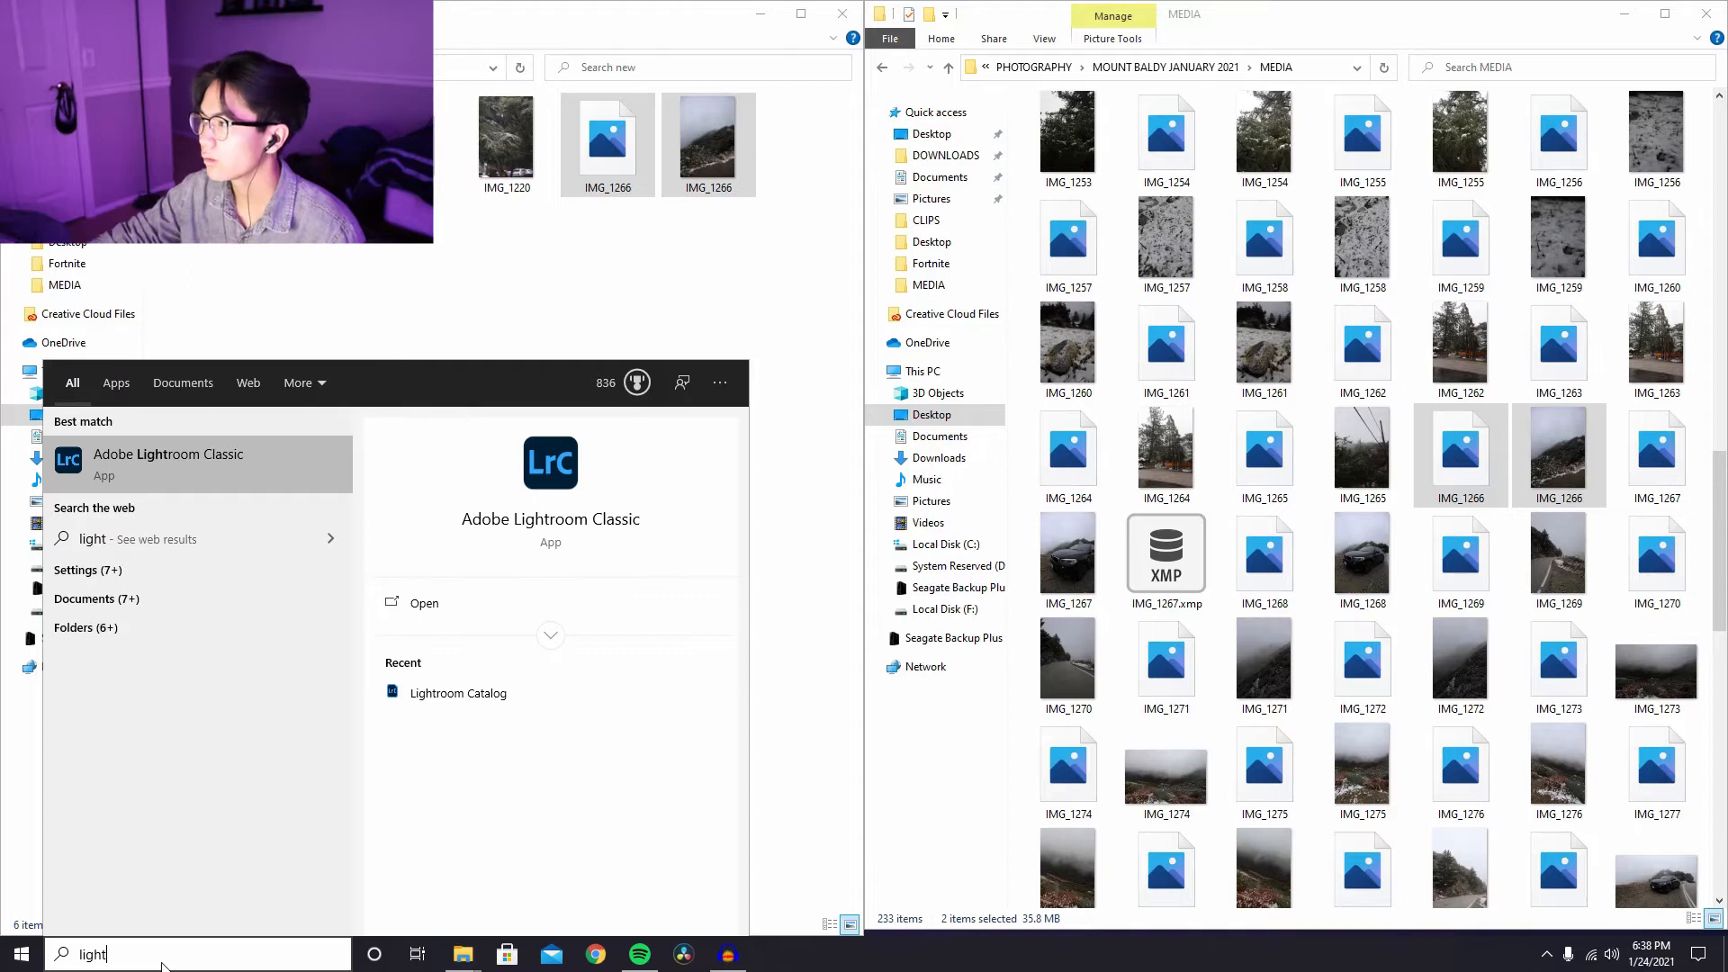
key("Return")
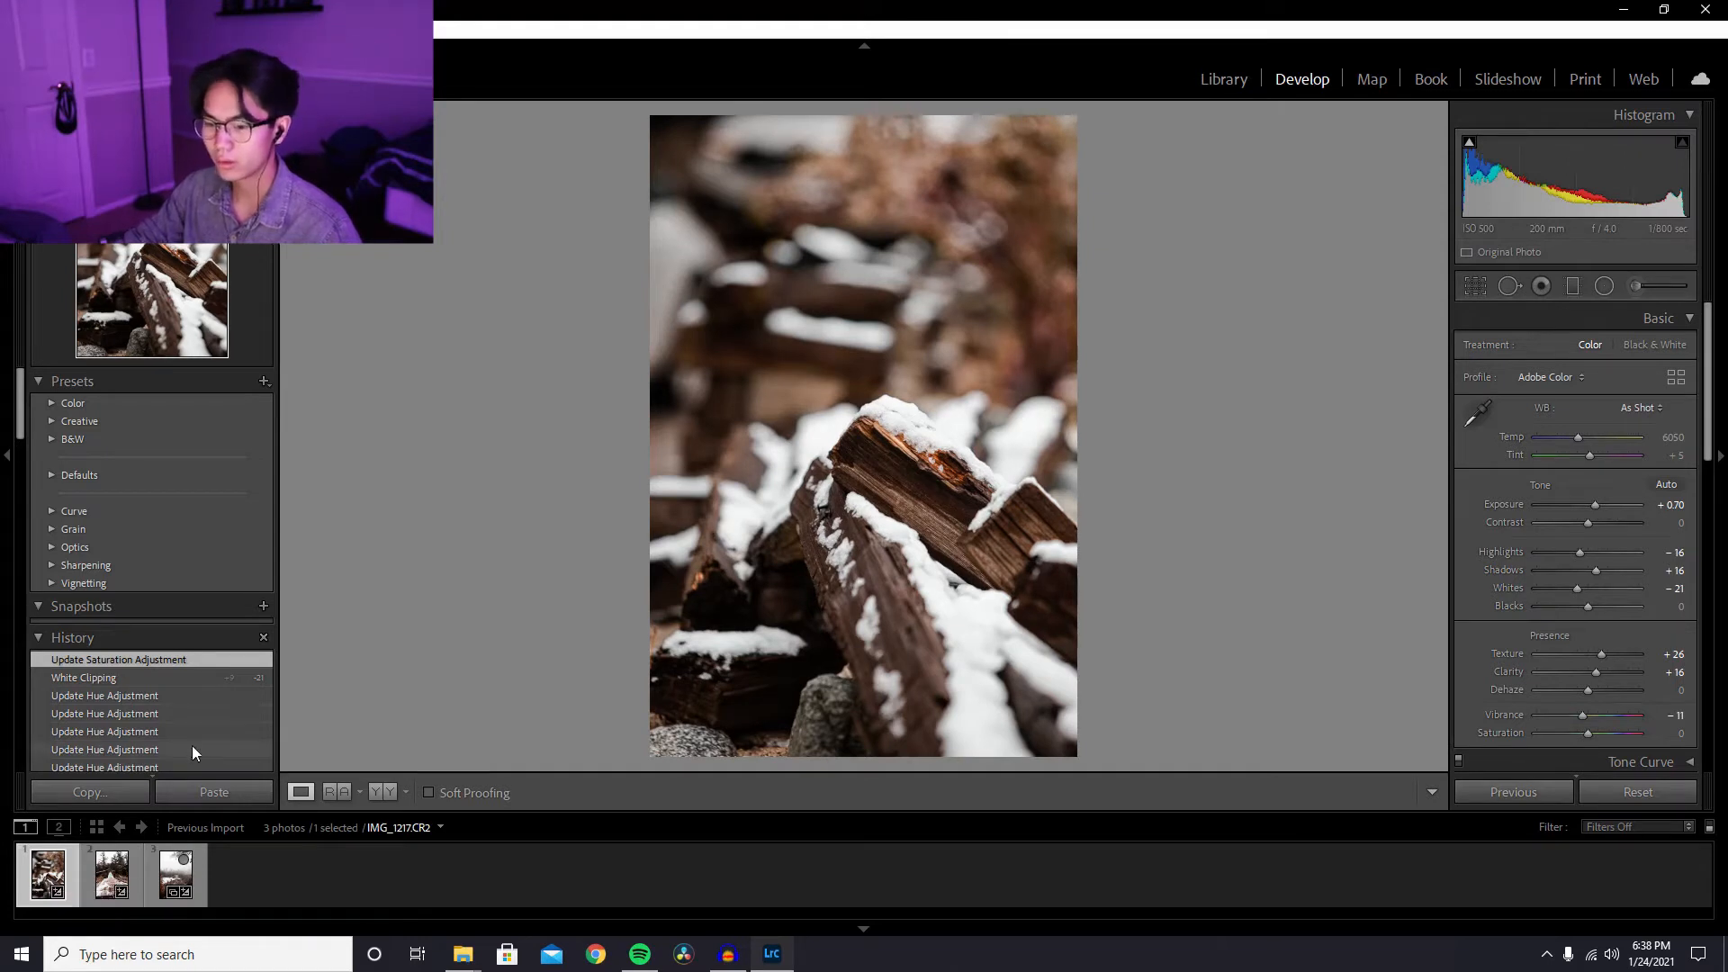
key("ctrl+shift+c")
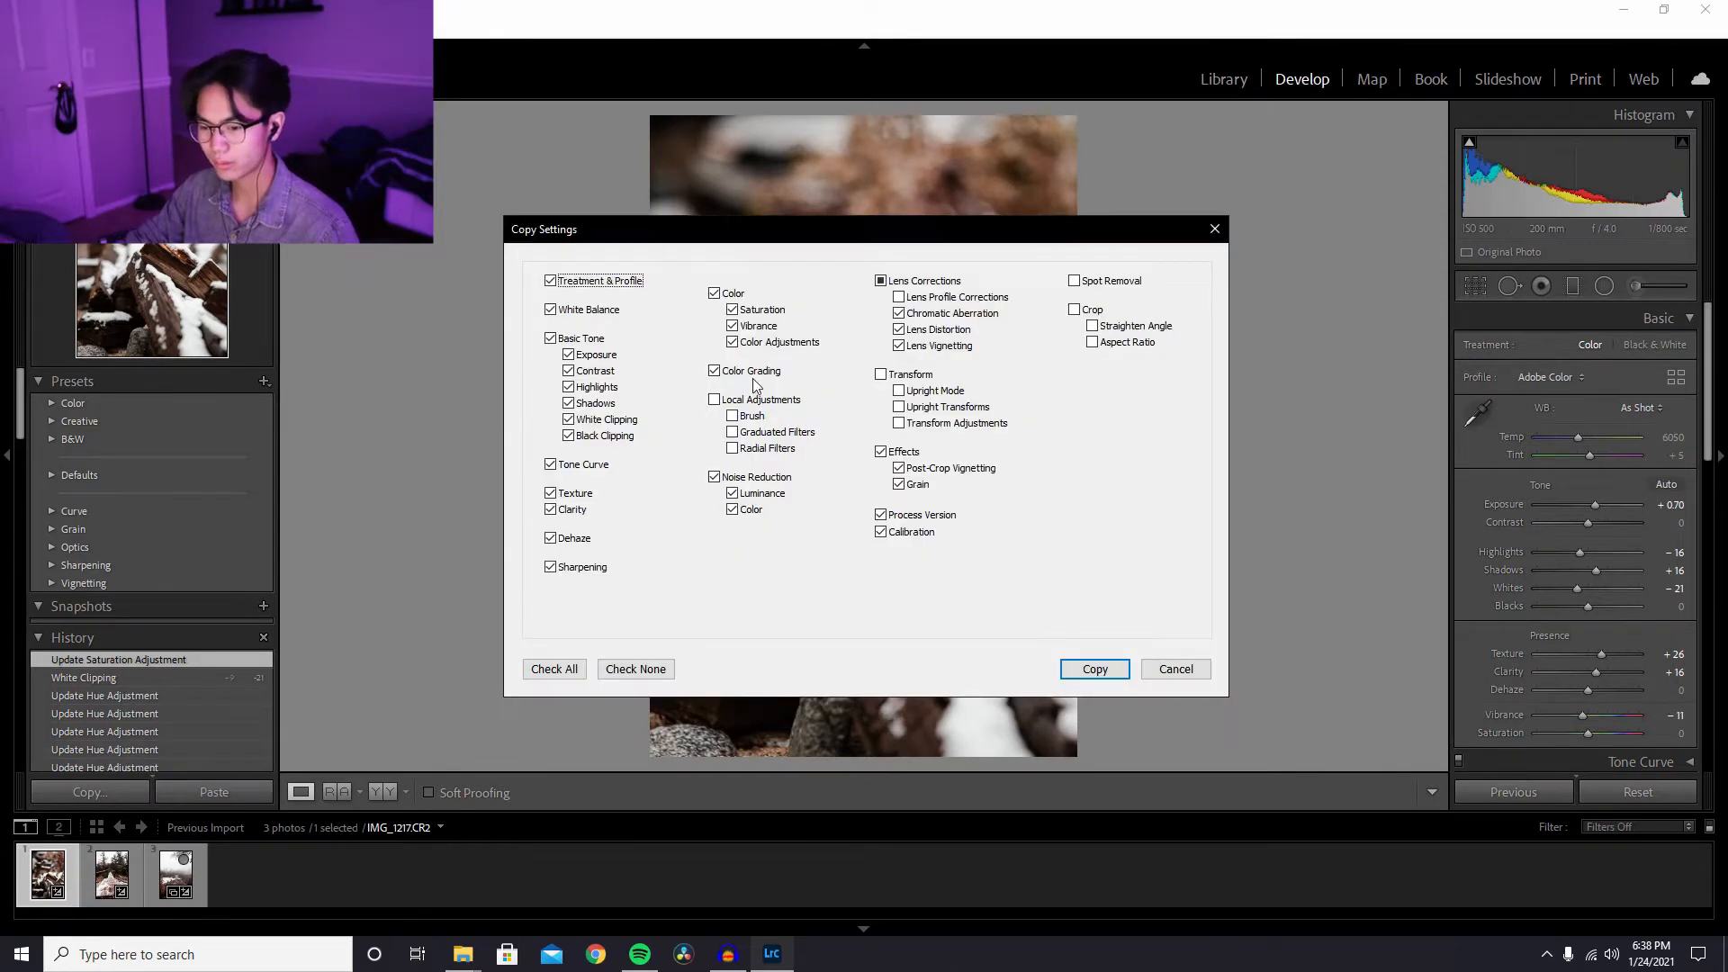
left_click(1095, 668)
- Import the three photos from the new folder inside EDITABLE, adding them to the catalog without moving them
key("alt+f")
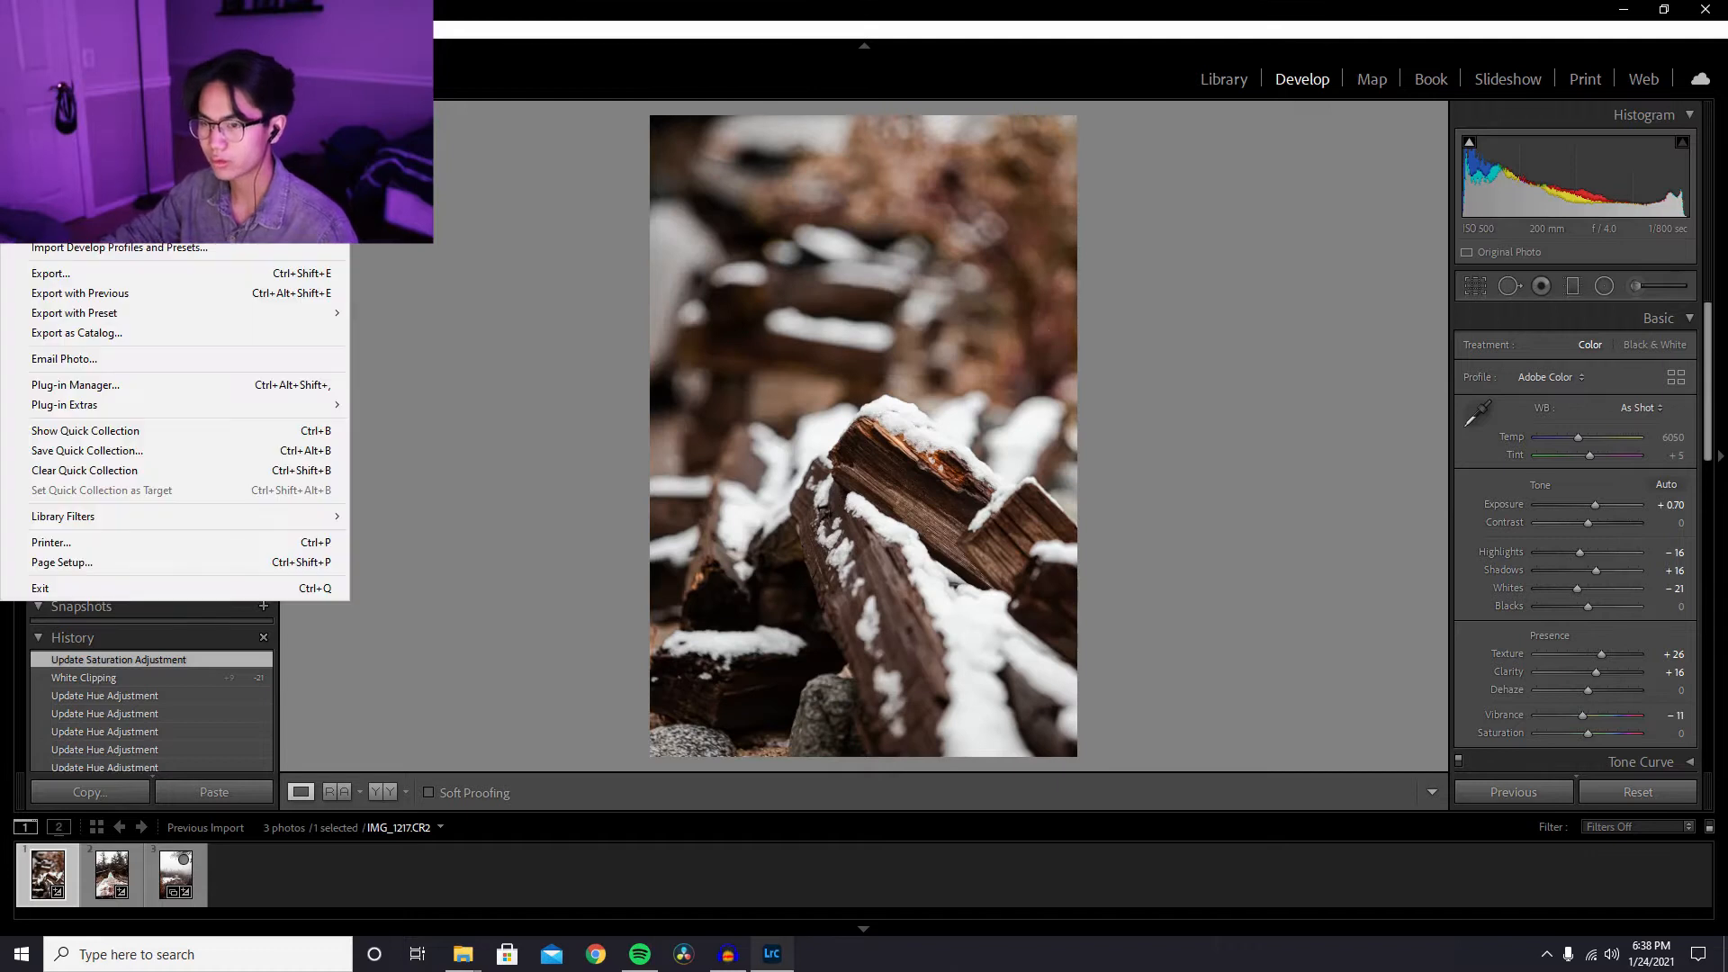
left_click(88, 136)
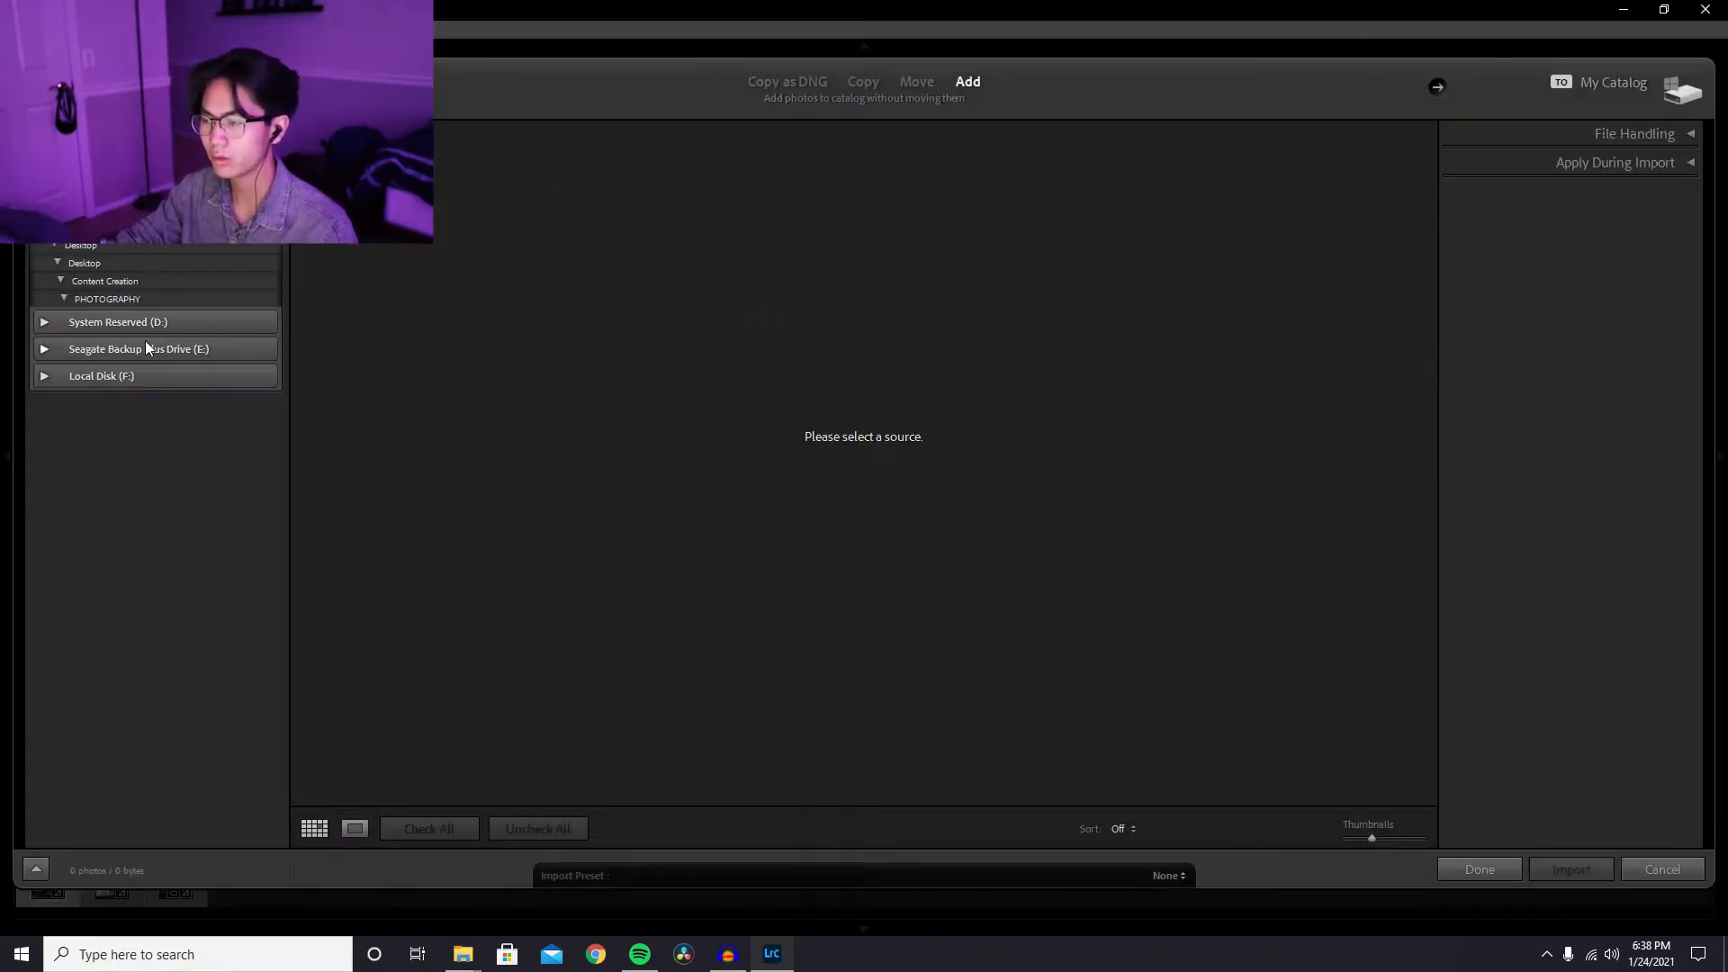
left_click(142, 353)
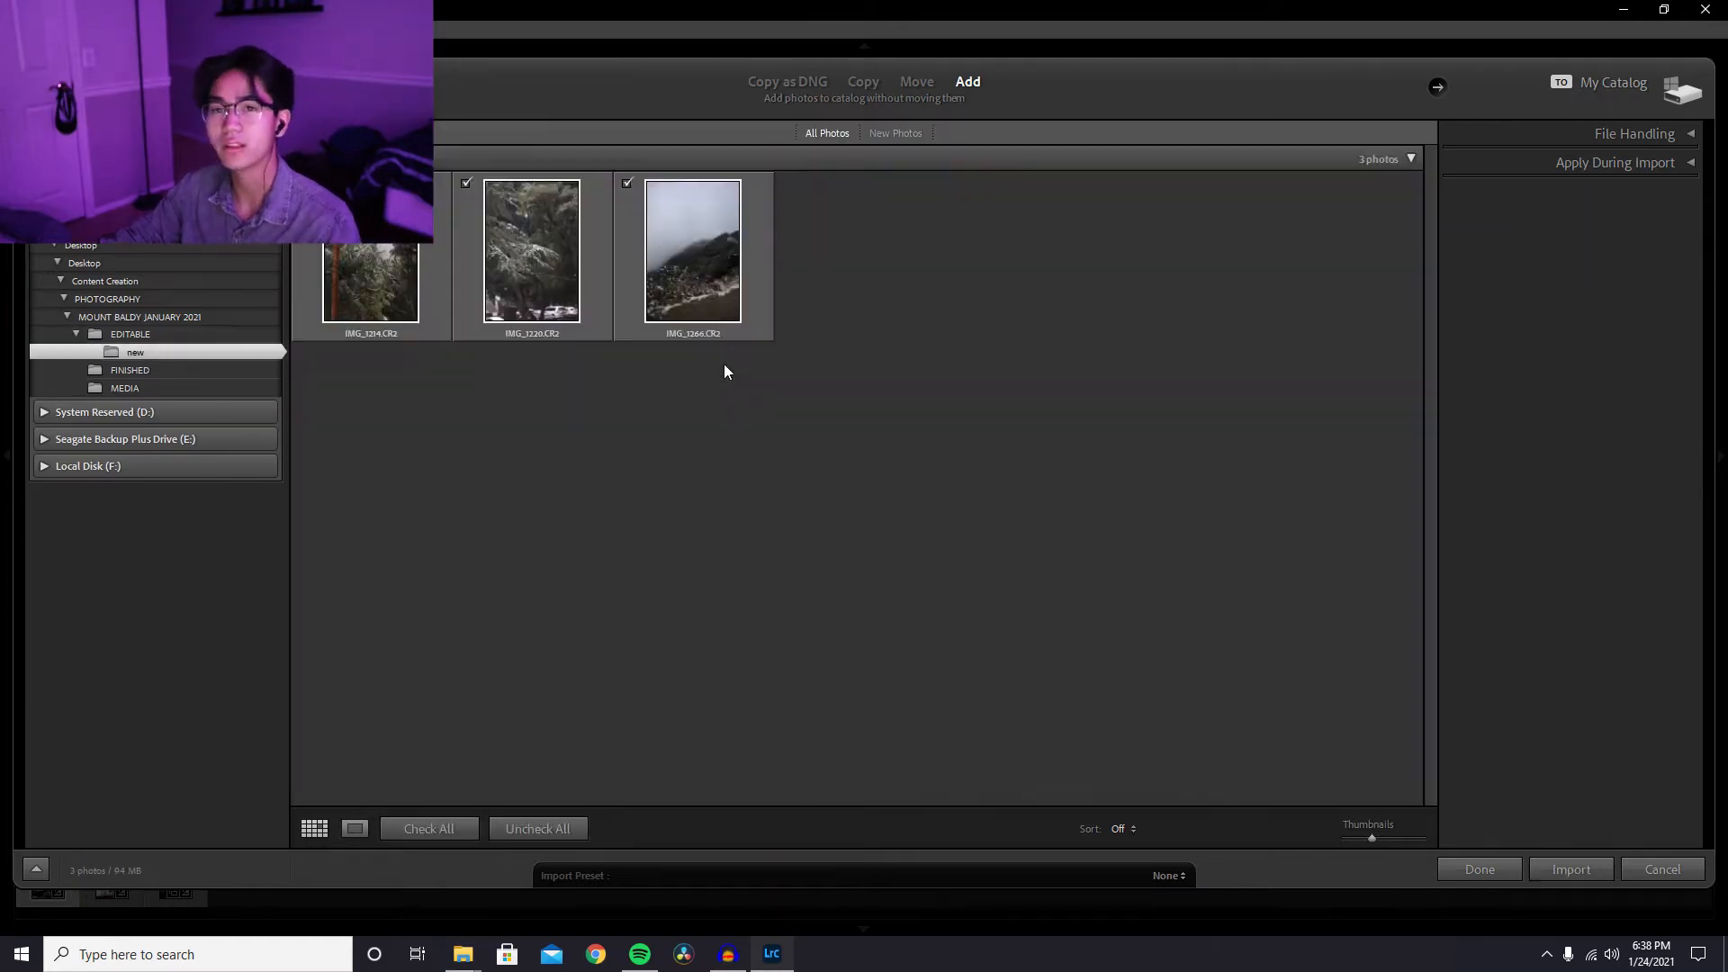
left_click(1555, 862)
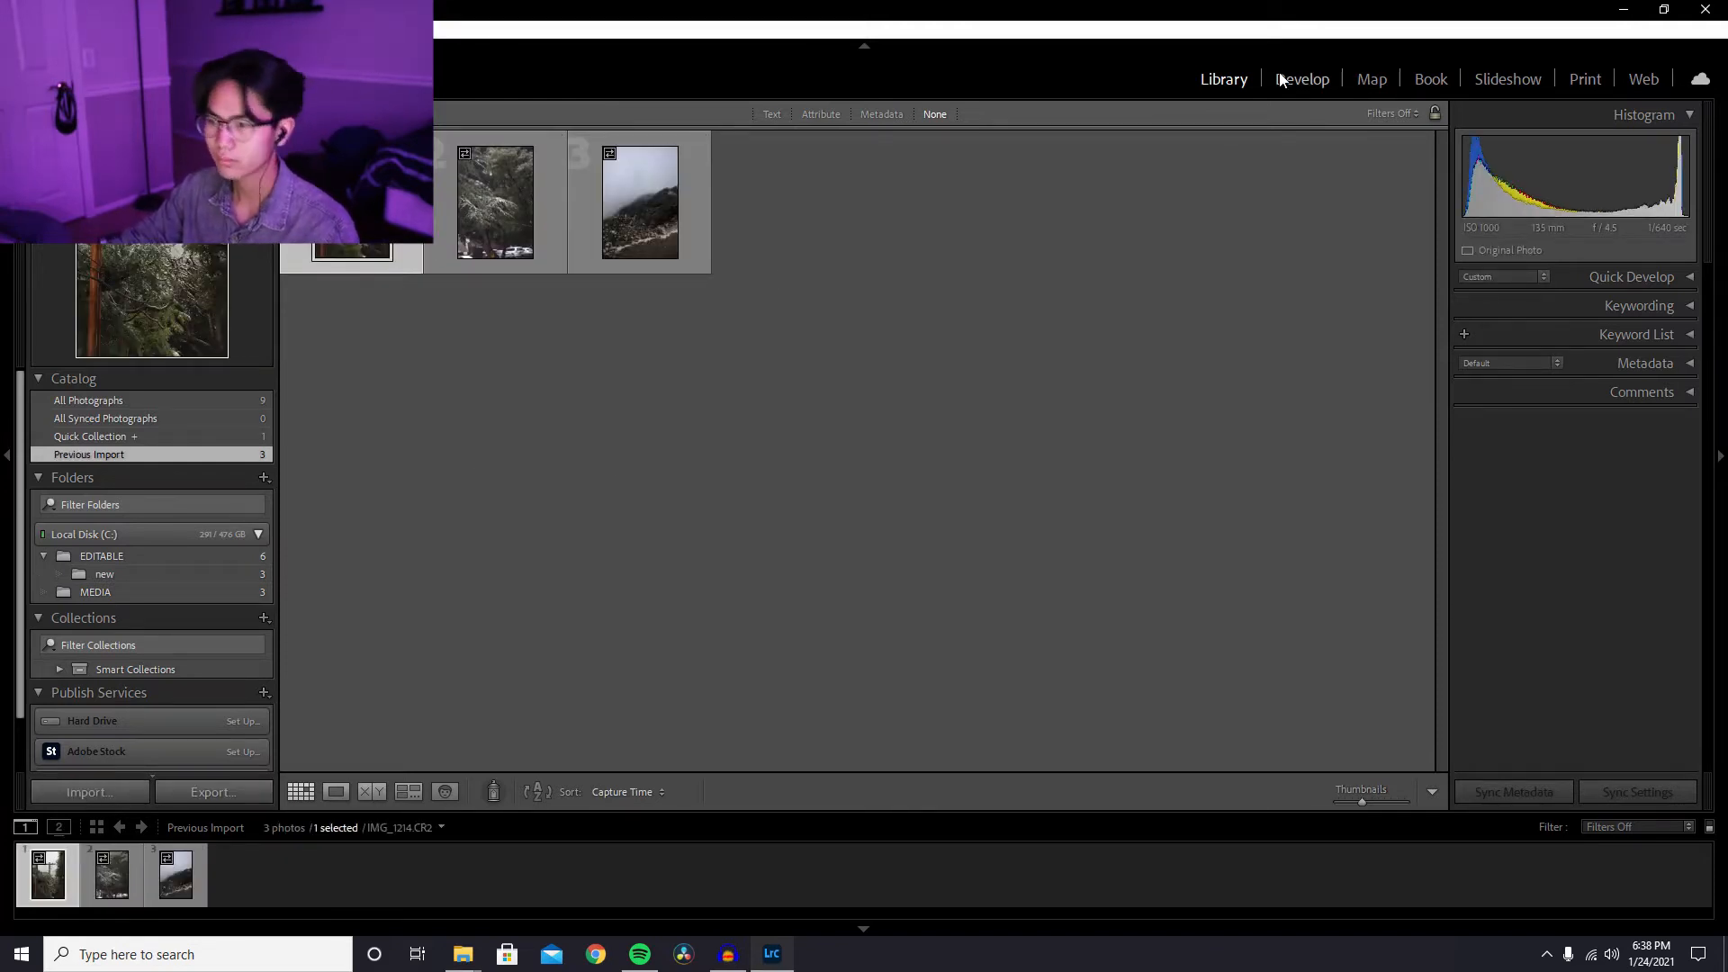
- Paste the copied develop settings onto IMG_1214.CR2 and set its Exposure to +0.26
left_click(1301, 79)
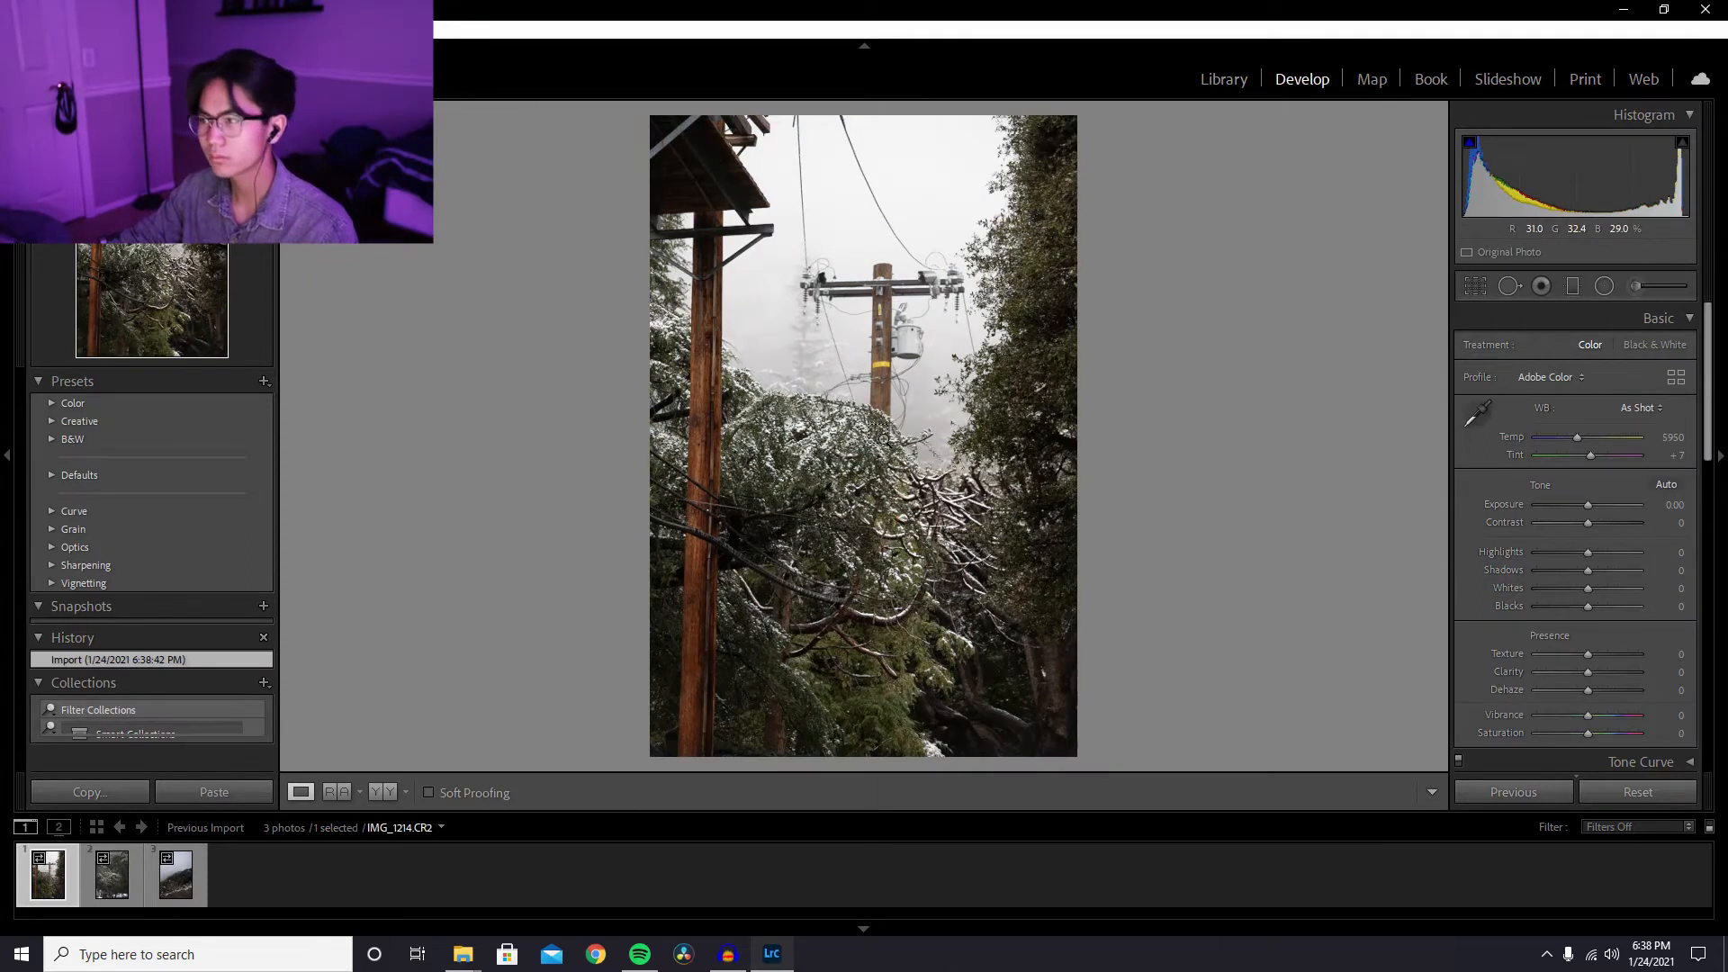
key("ctrl+shift+v")
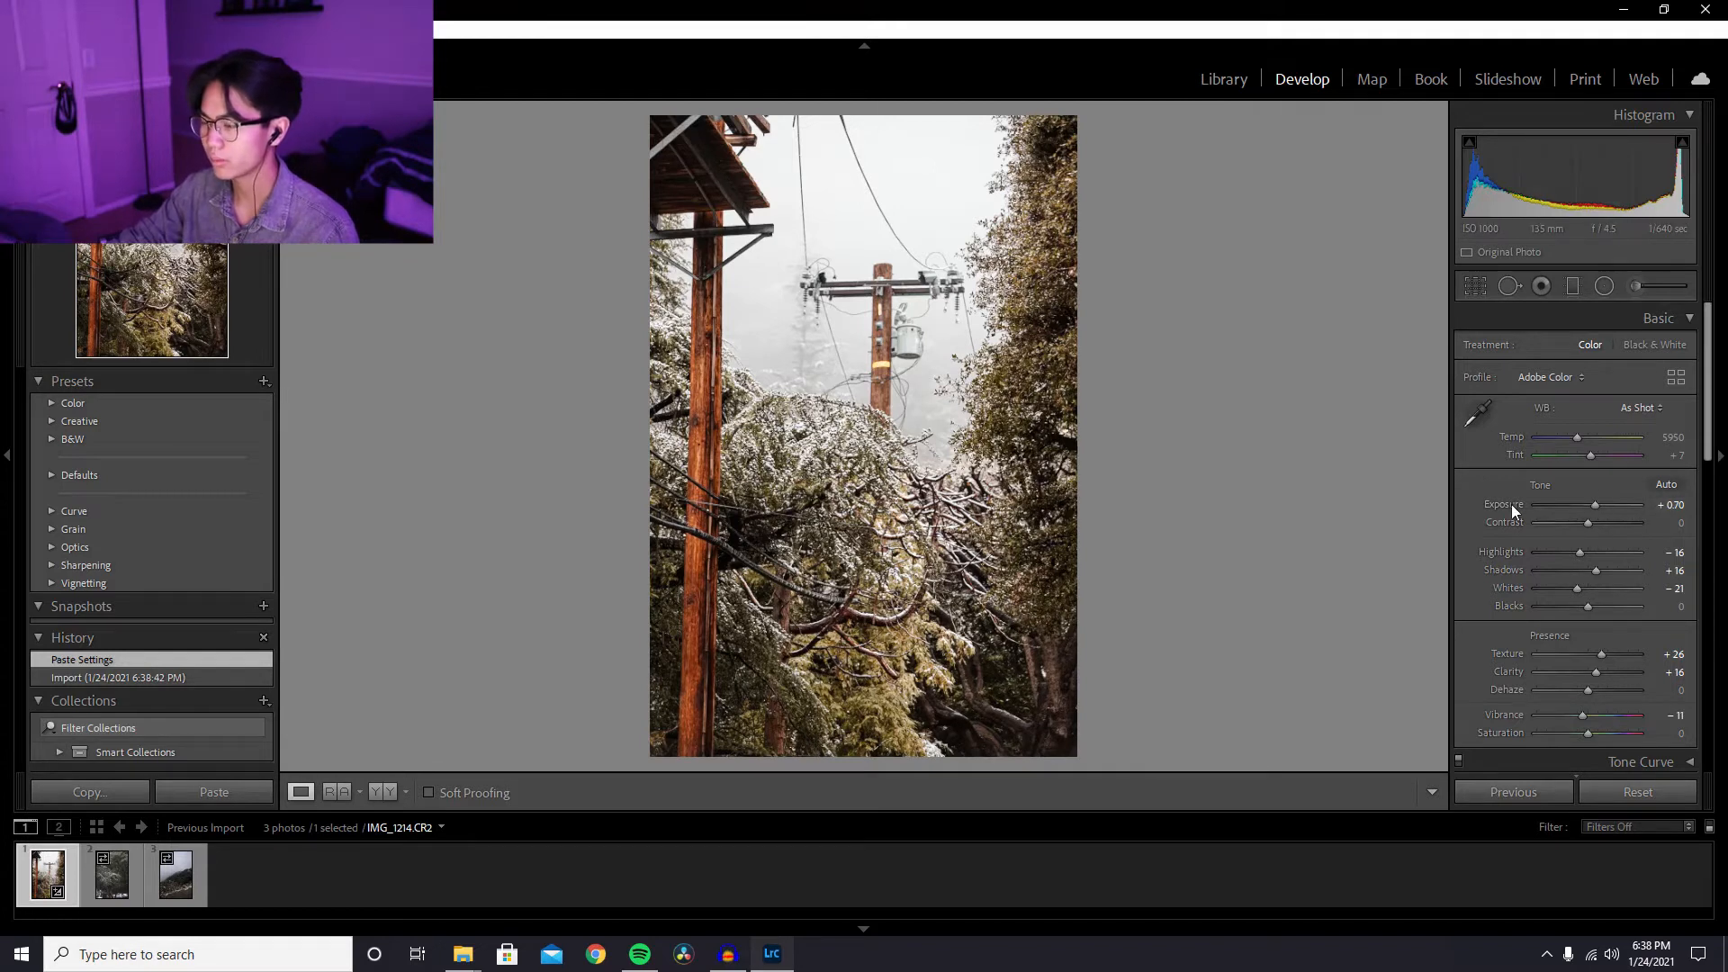
left_click_drag(1596, 503, 1593, 505)
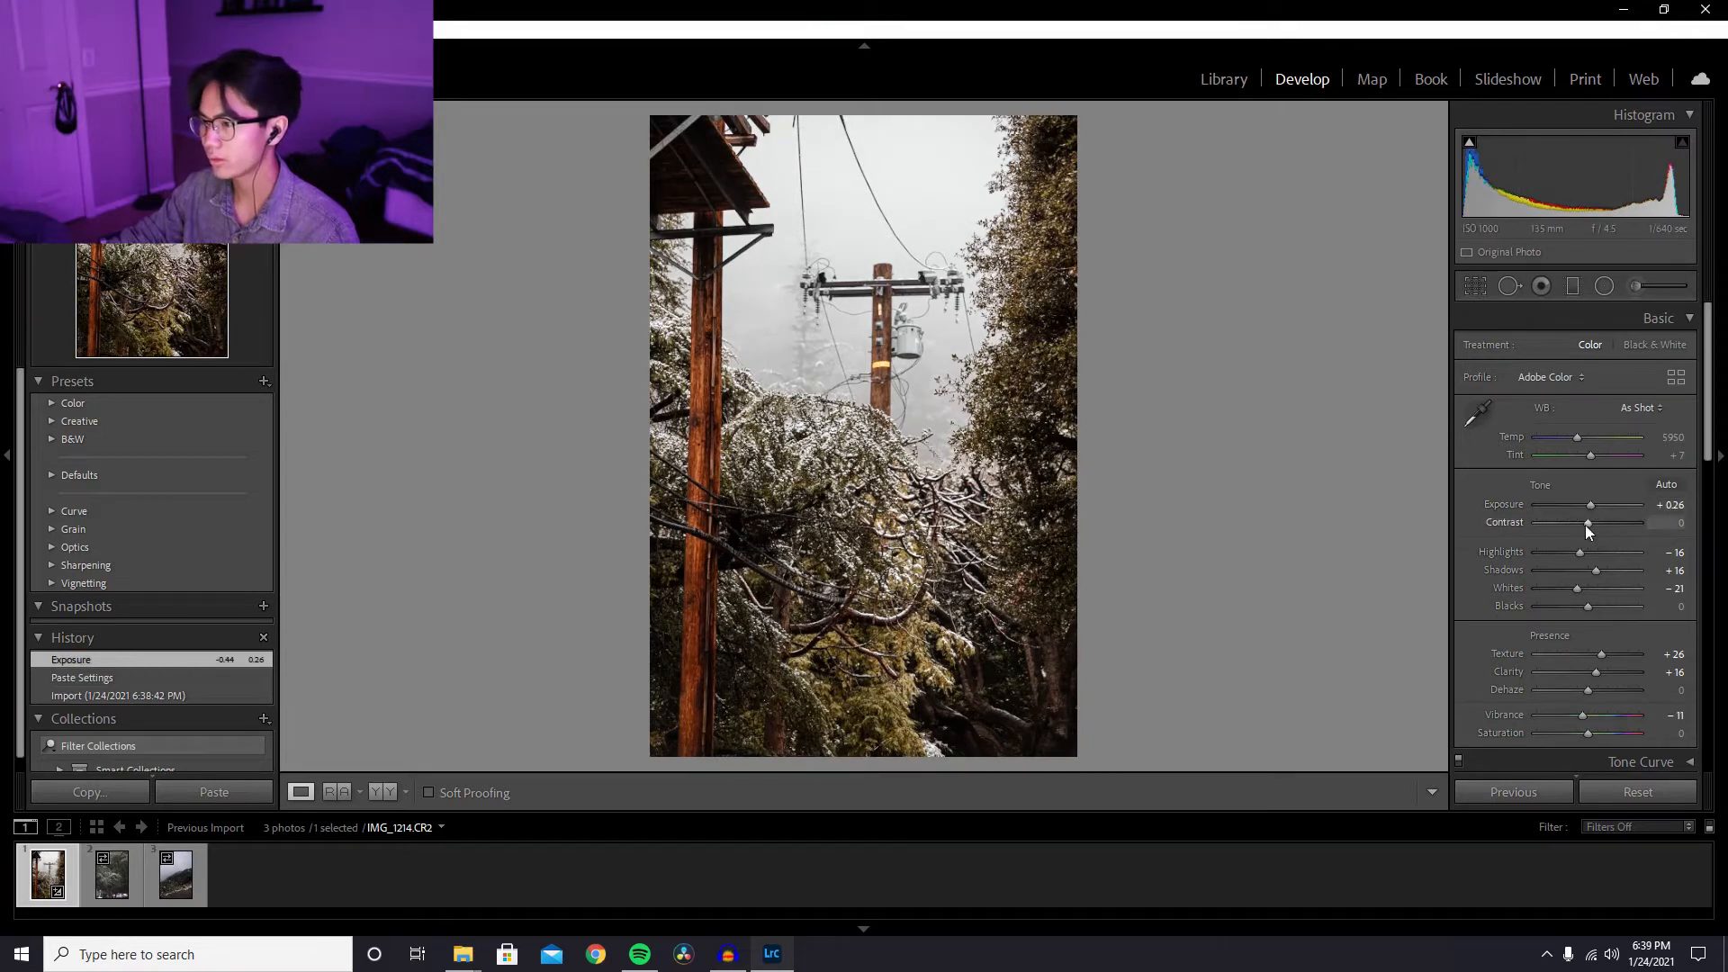
- Lower the red primary's saturation in Calibration and undo the trial shift of its hue
scroll(1630, 537, "down", 3)
scroll(1630, 536, "down", 10)
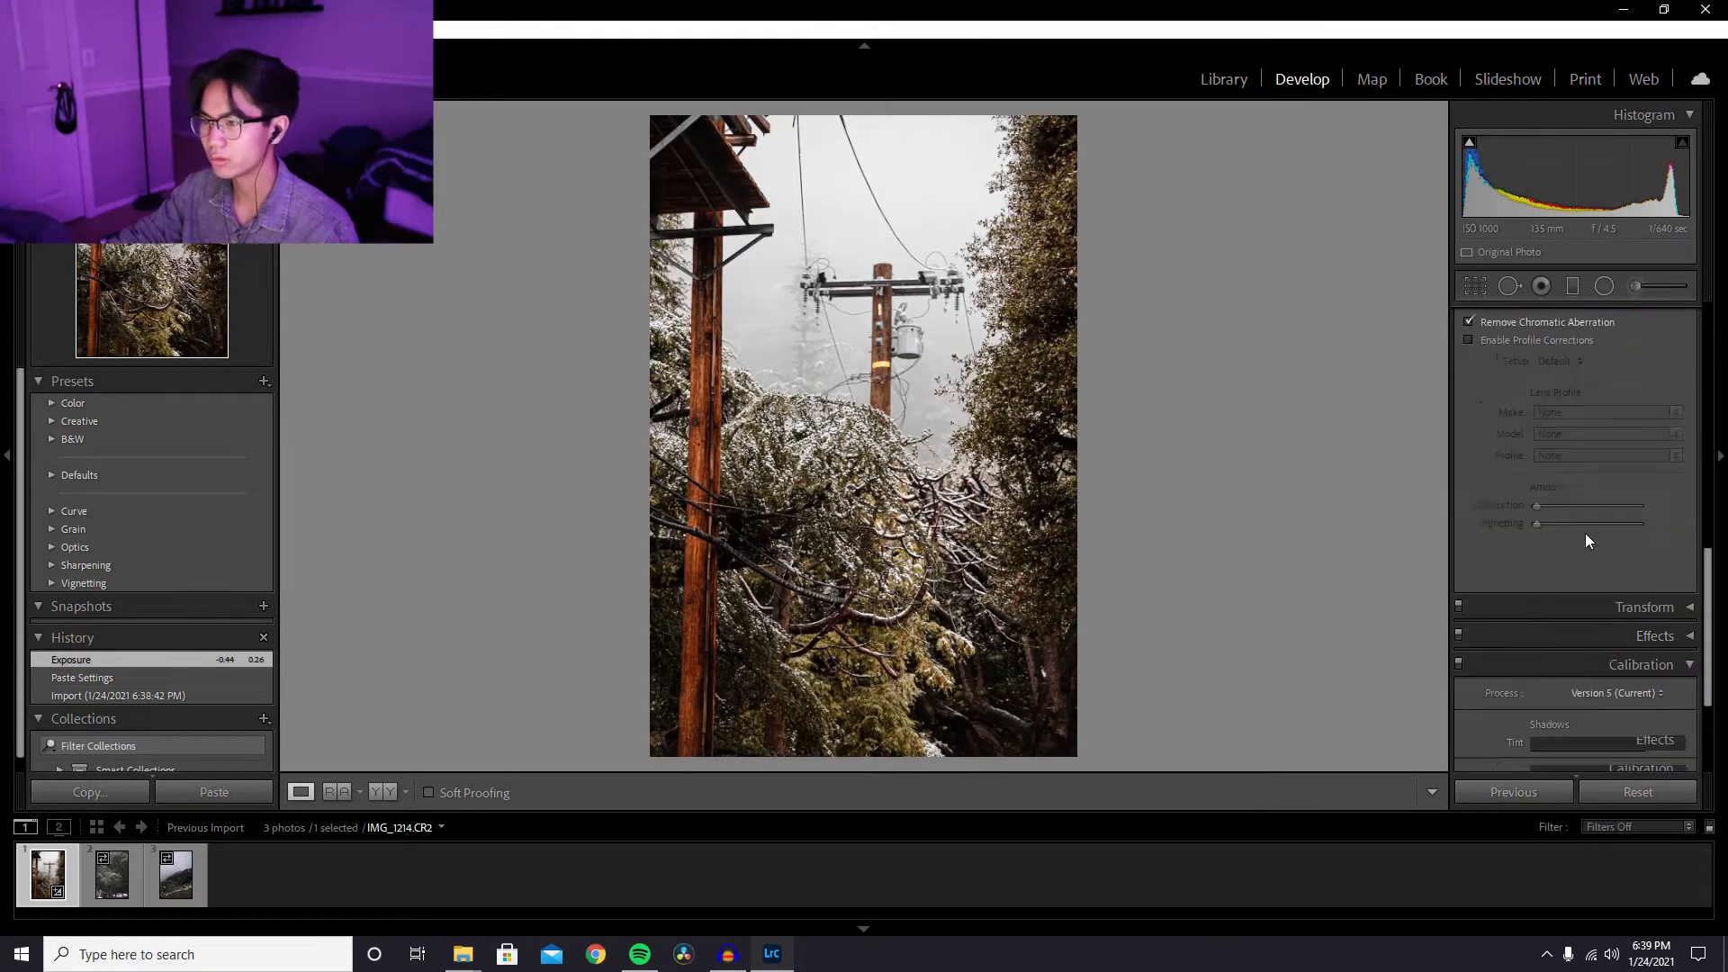
scroll(1645, 548, "down", 1)
left_click_drag(1573, 625, 1621, 603)
key("ctrl+z")
scroll(1600, 540, "up", 10)
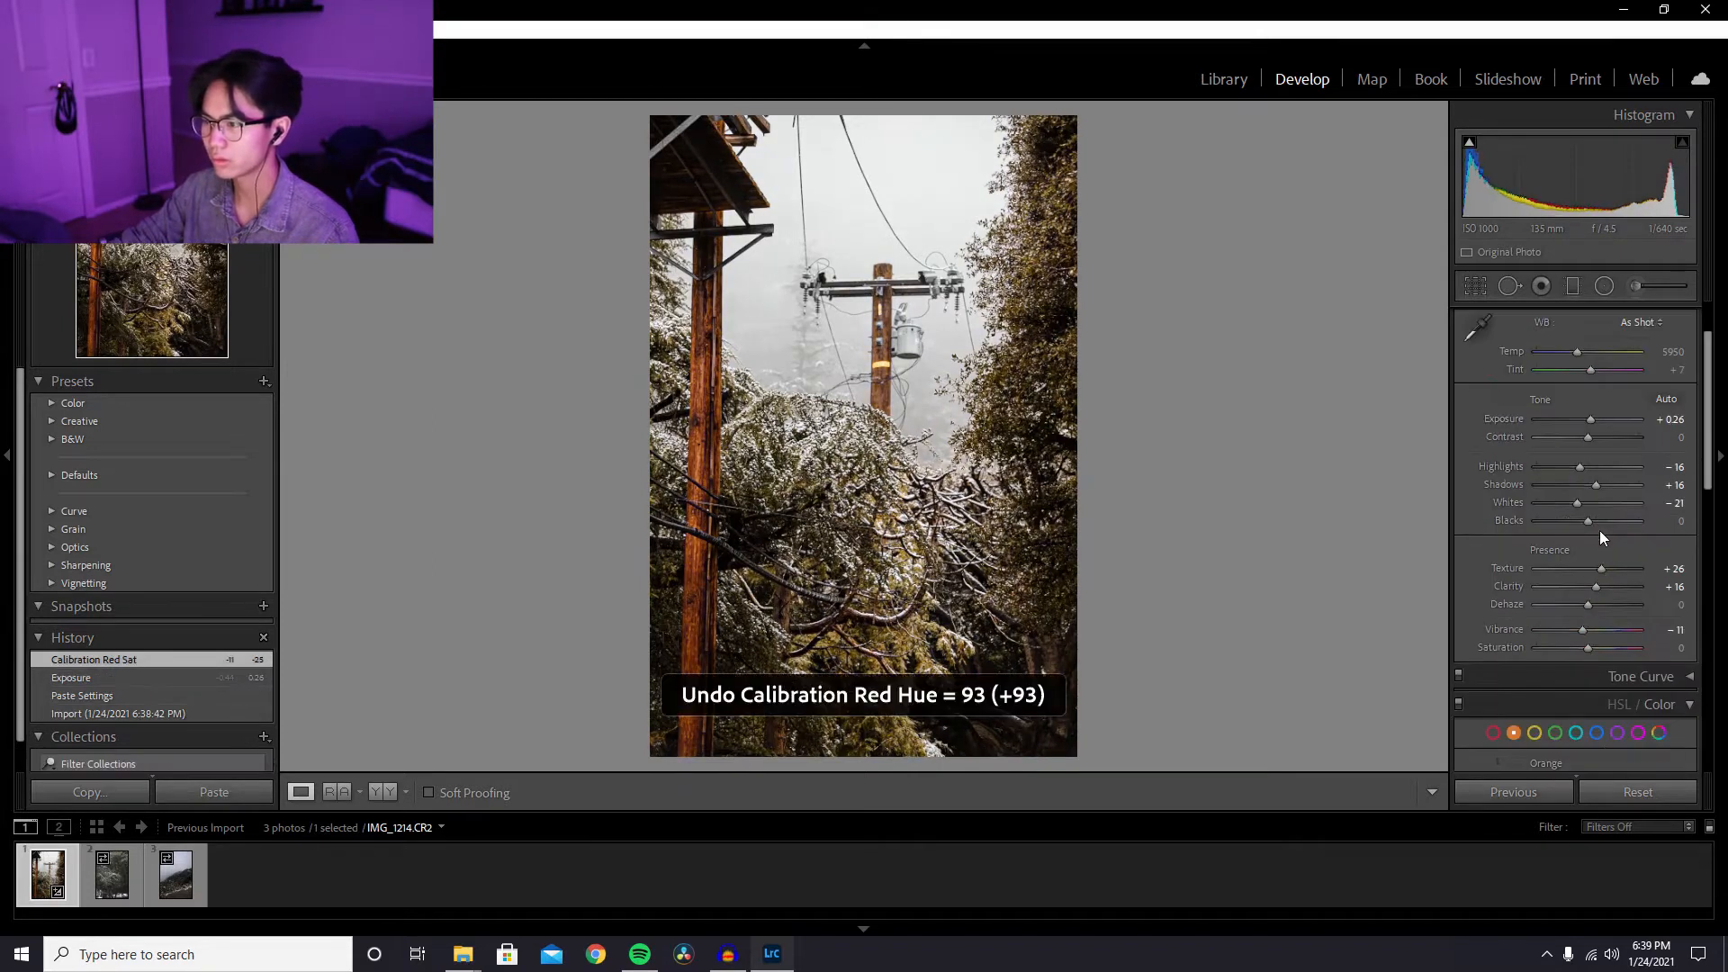
- Try a Red saturation of -17 in the HSL color adjustments and reset it to 0
scroll(1610, 558, "down", 4)
left_click(1492, 528)
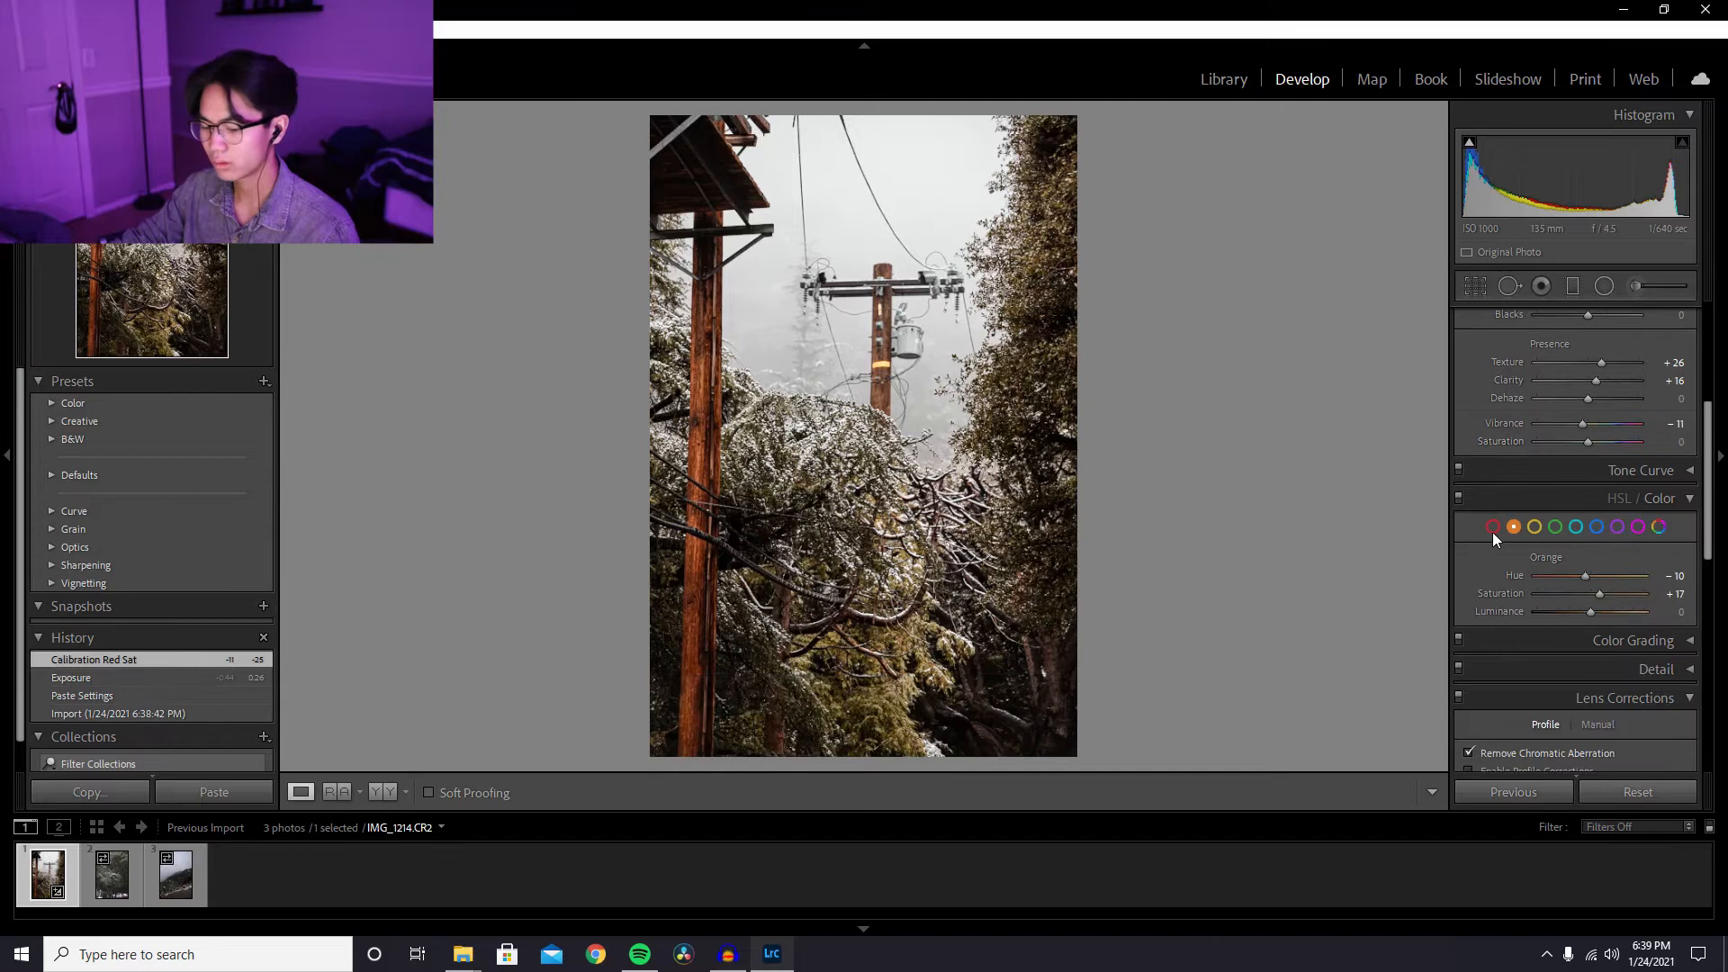
mouse_move(1591, 595)
left_mouse_down()
mouse_move(1521, 601)
mouse_move(1579, 602)
left_mouse_up()
double_click(1580, 596)
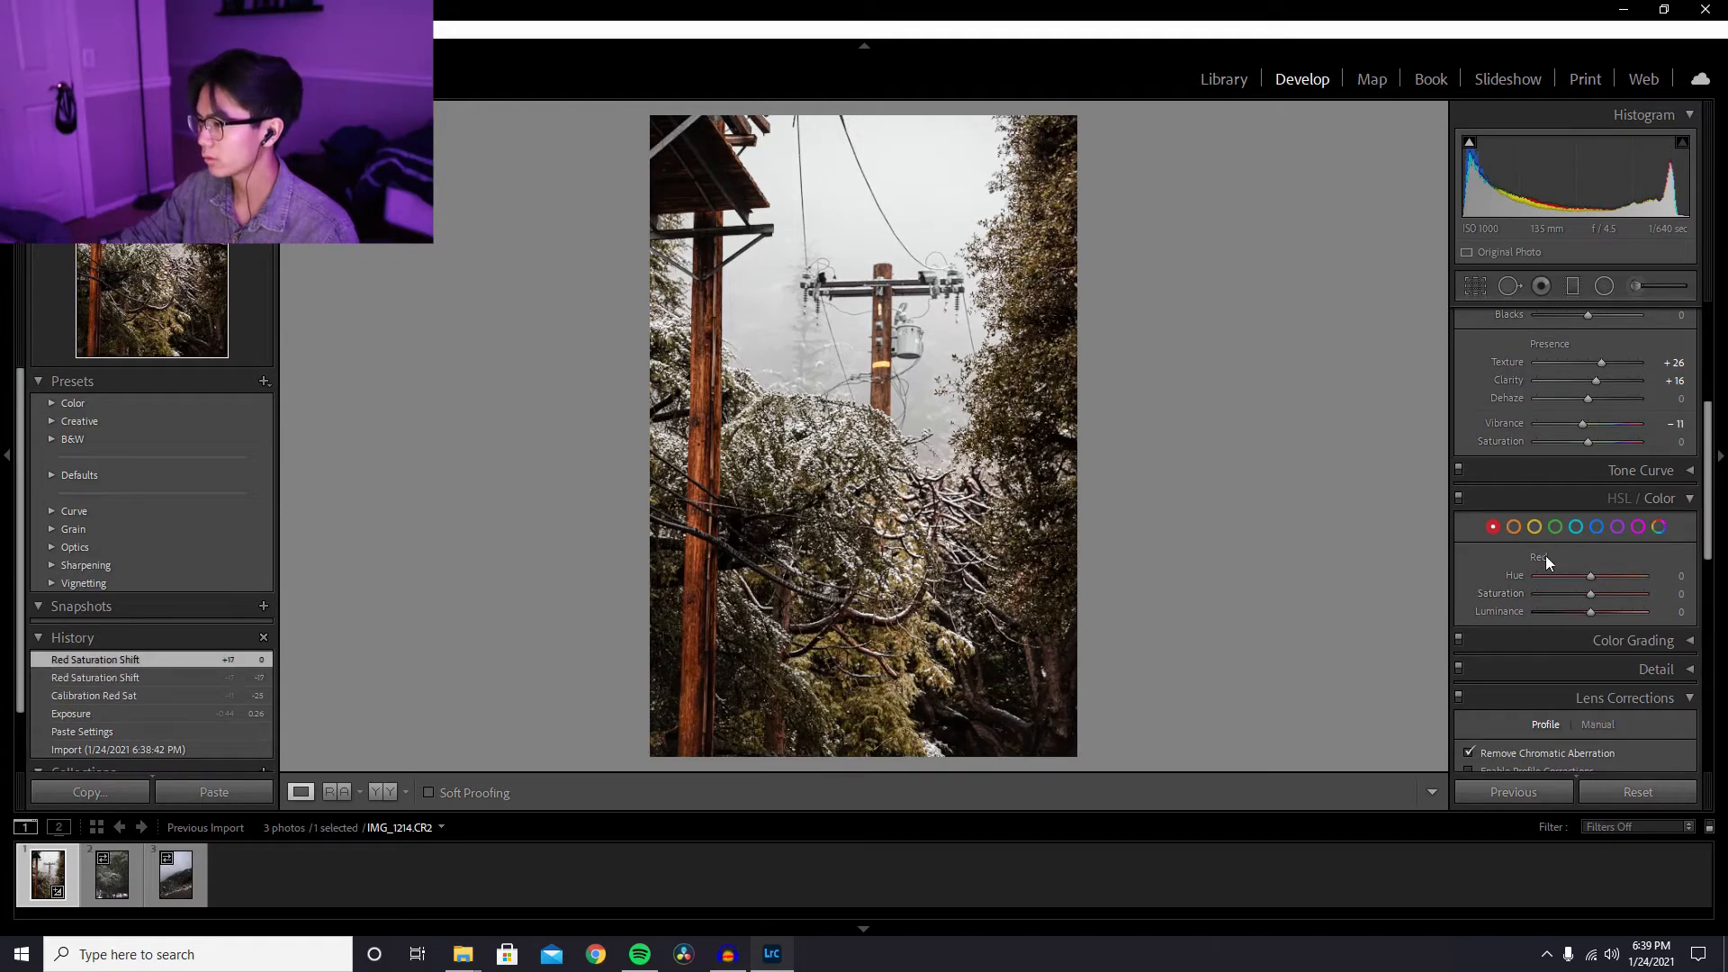
- Try an Orange luminance of +100 and reset it to 0
left_click(1513, 527)
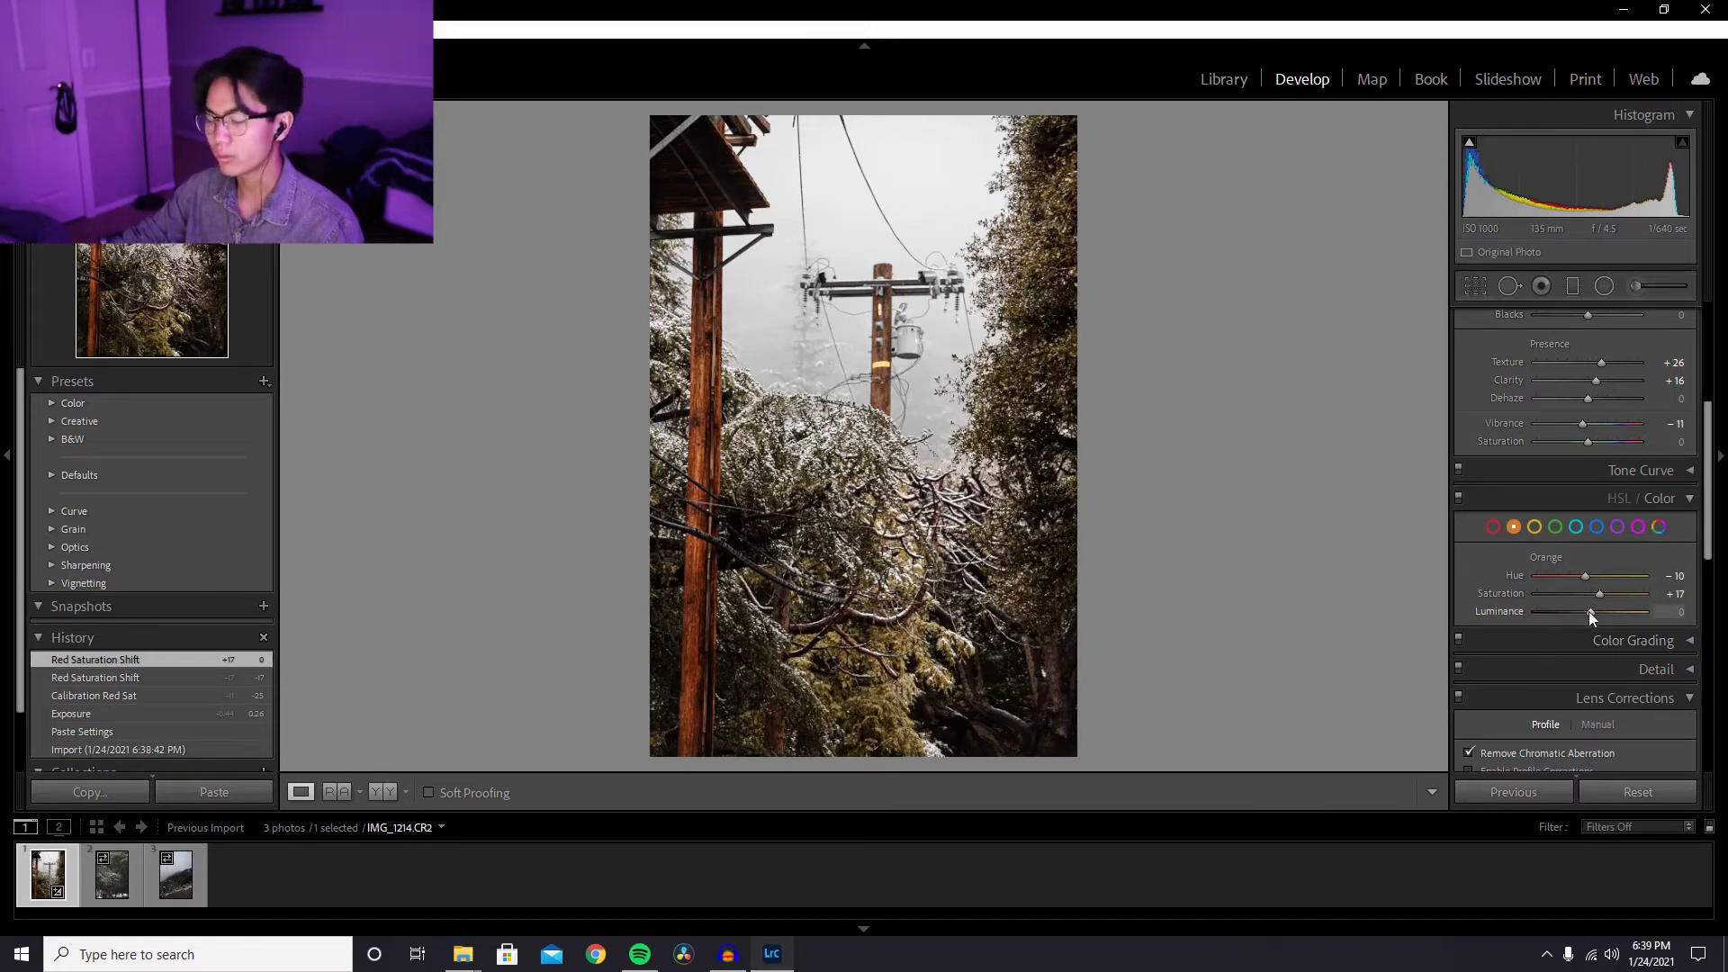
left_click_drag(1589, 612, 1632, 614)
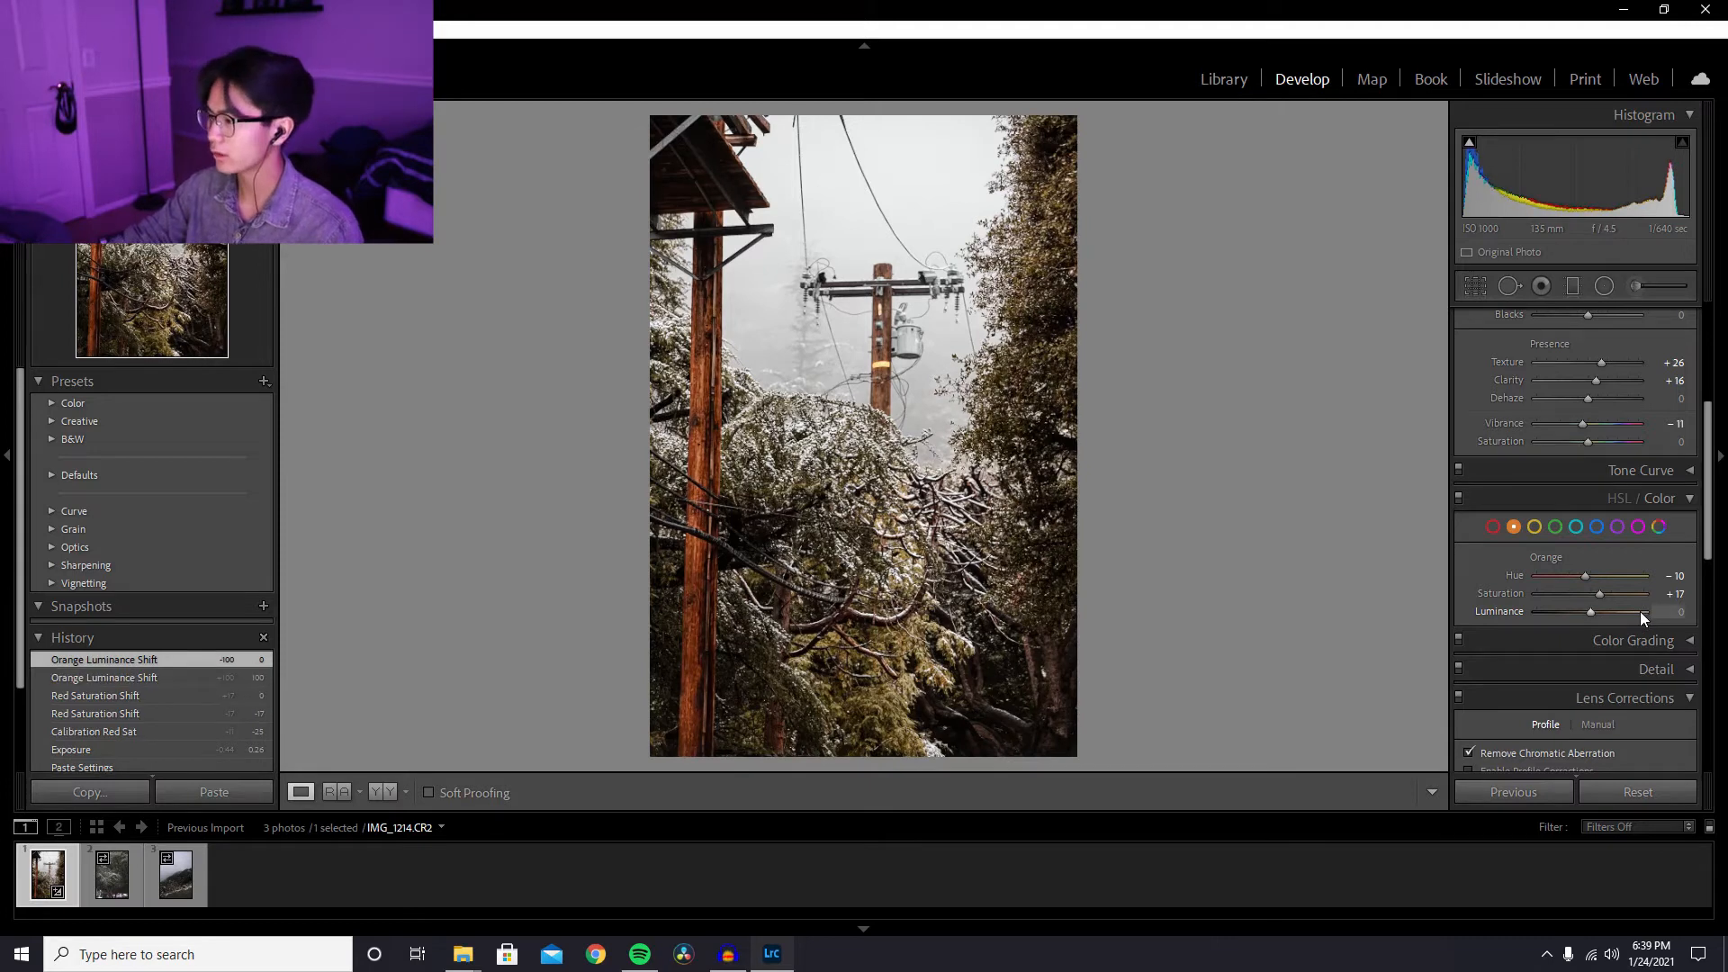
double_click(1639, 612)
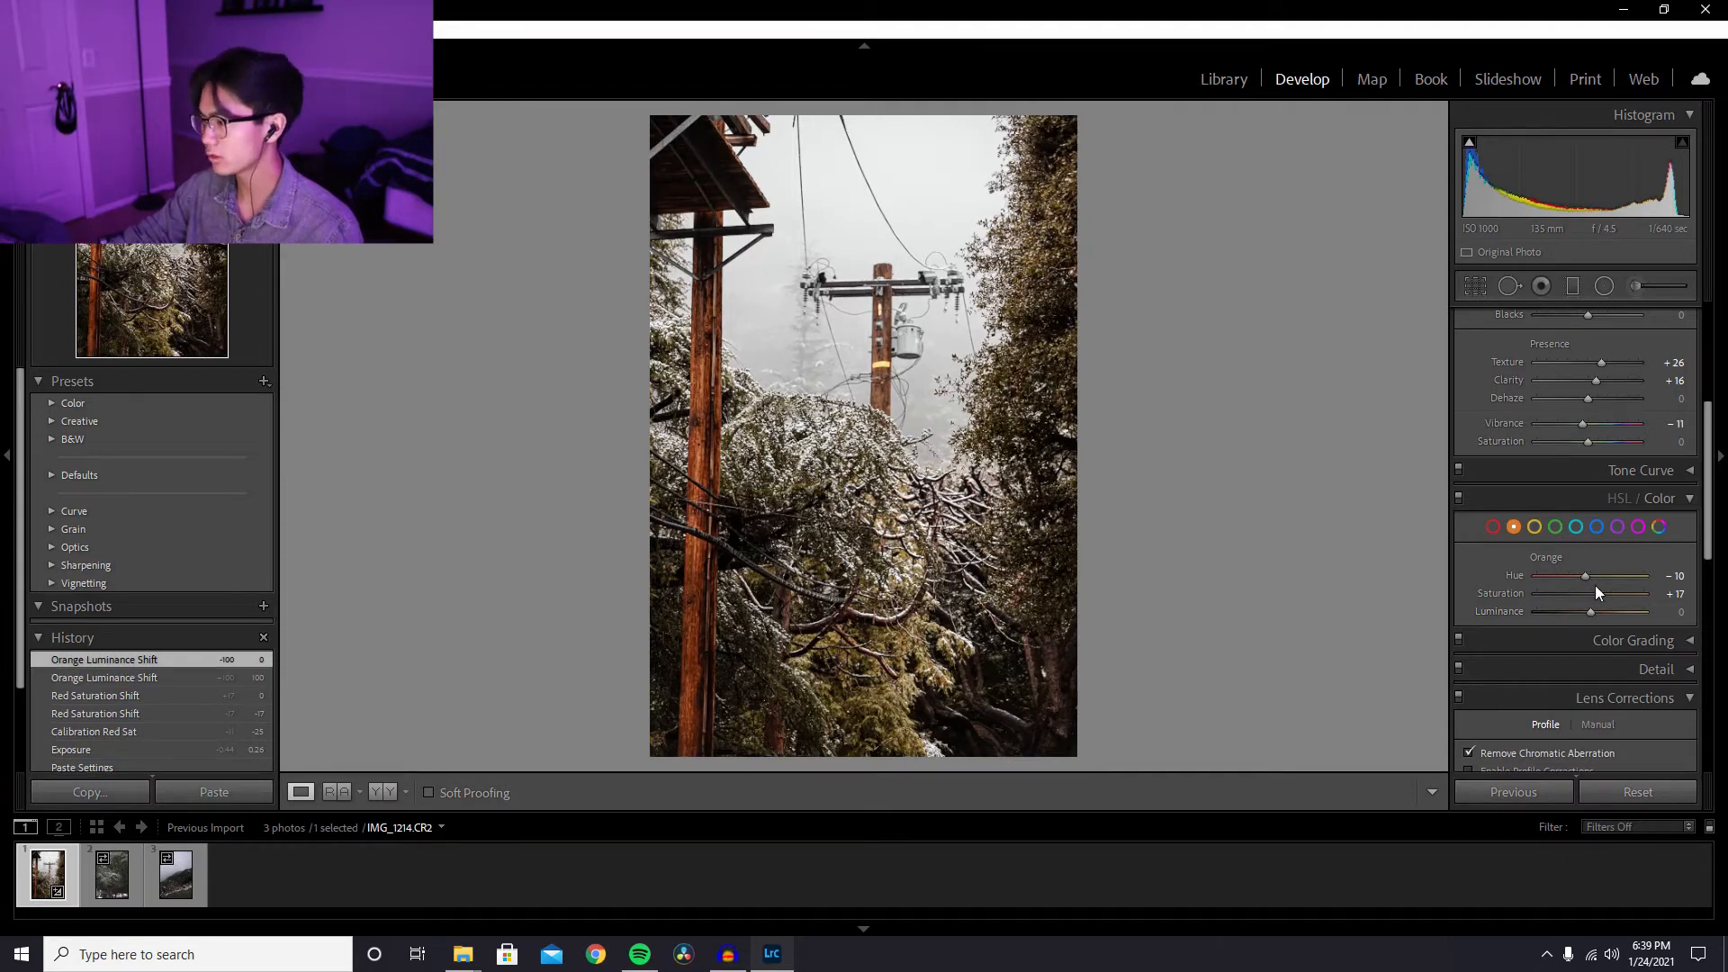
- Set the Orange hue to -18 and saturation to +3, and compare the photo with its unedited version
mouse_move(1587, 577)
left_mouse_down()
mouse_move(1554, 578)
mouse_move(1606, 577)
mouse_move(1578, 579)
mouse_move(1592, 595)
left_mouse_up()
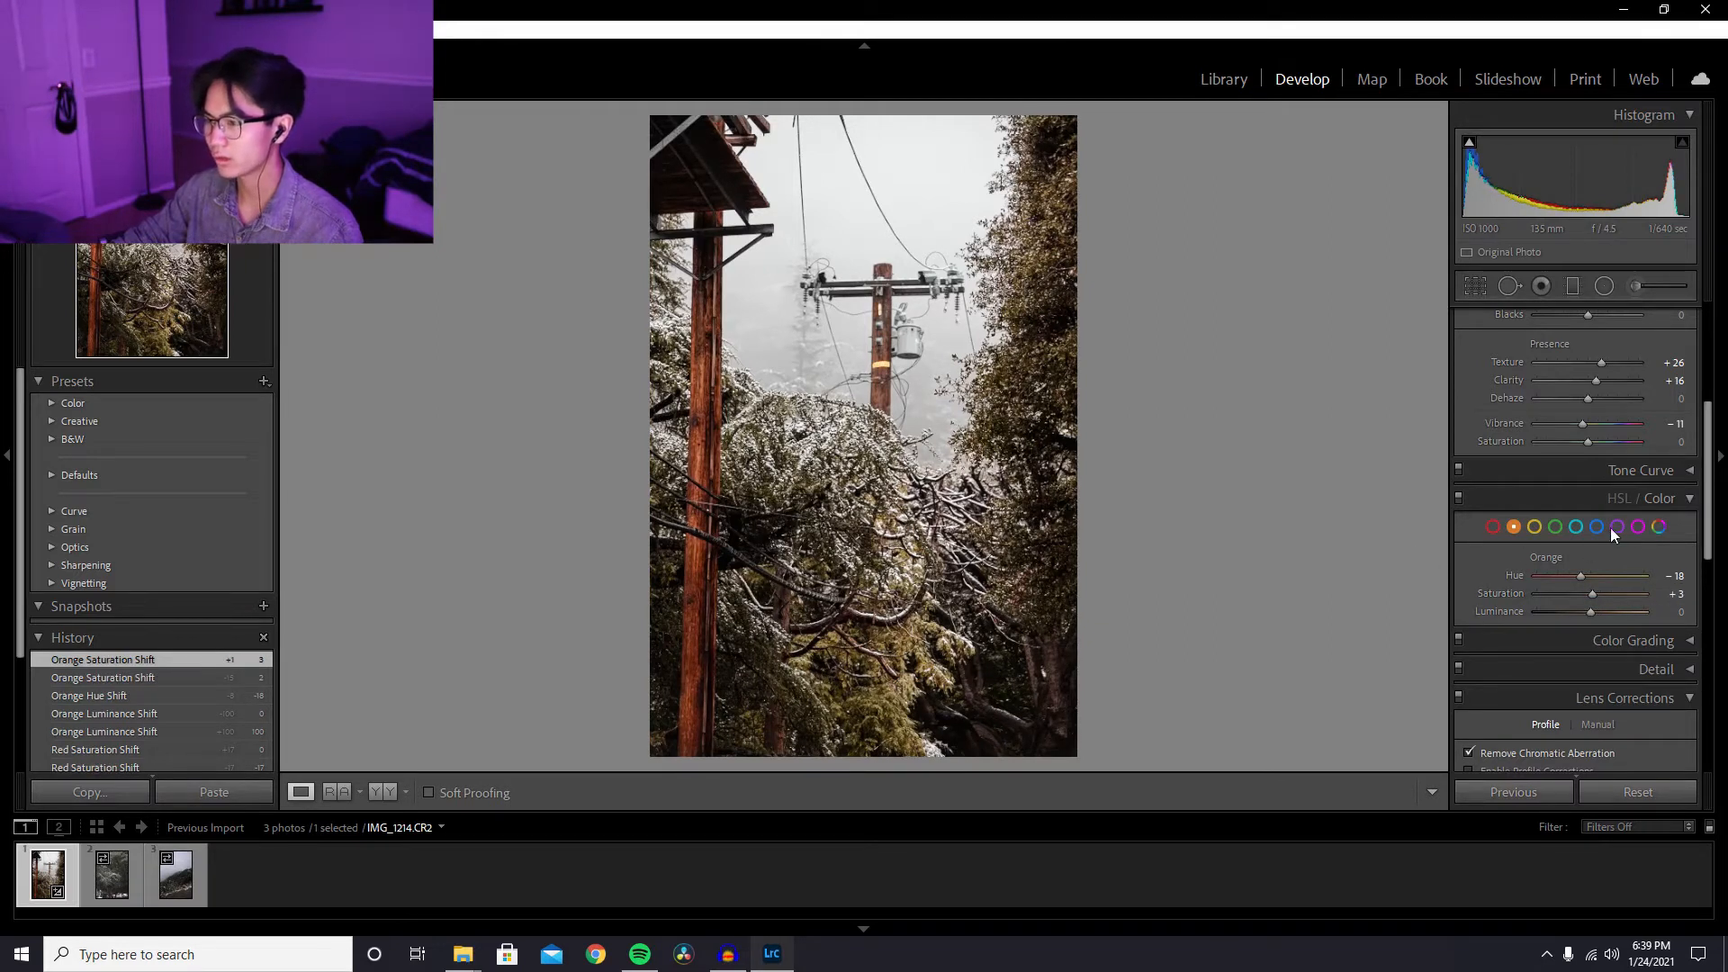
key("backslash")
key("backslash")
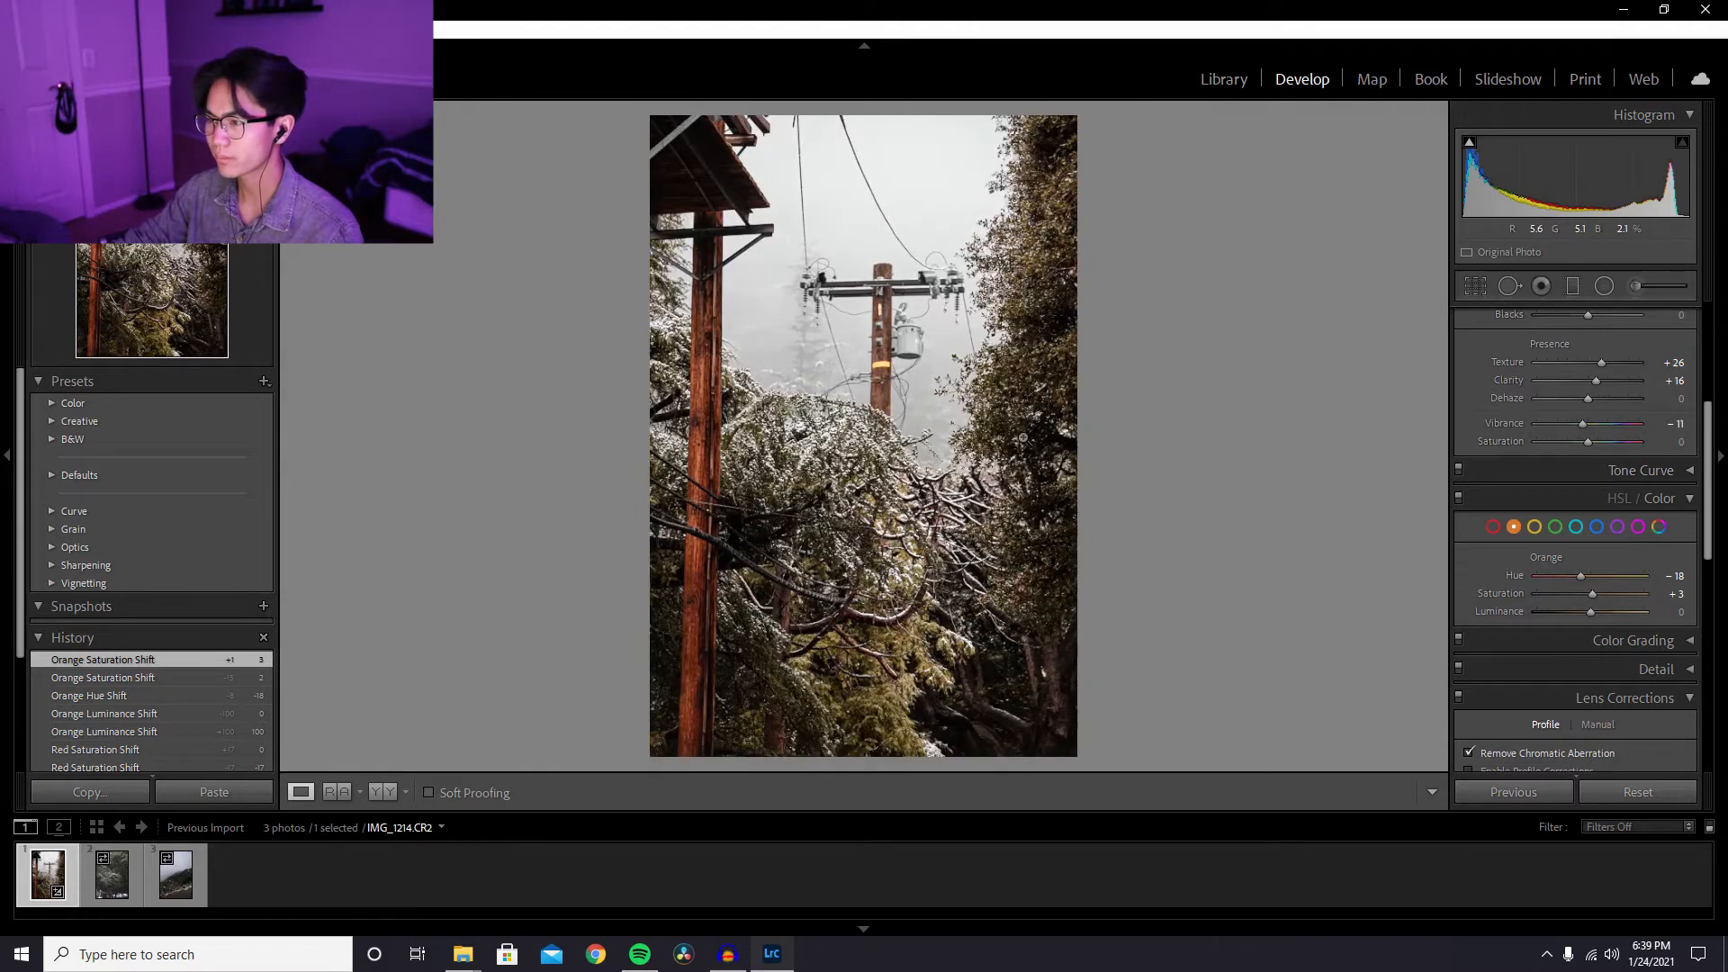
- Set the Yellow hue to -100, saturation to +33 and luminance to -7 in the HSL color adjustments
left_click(1534, 526)
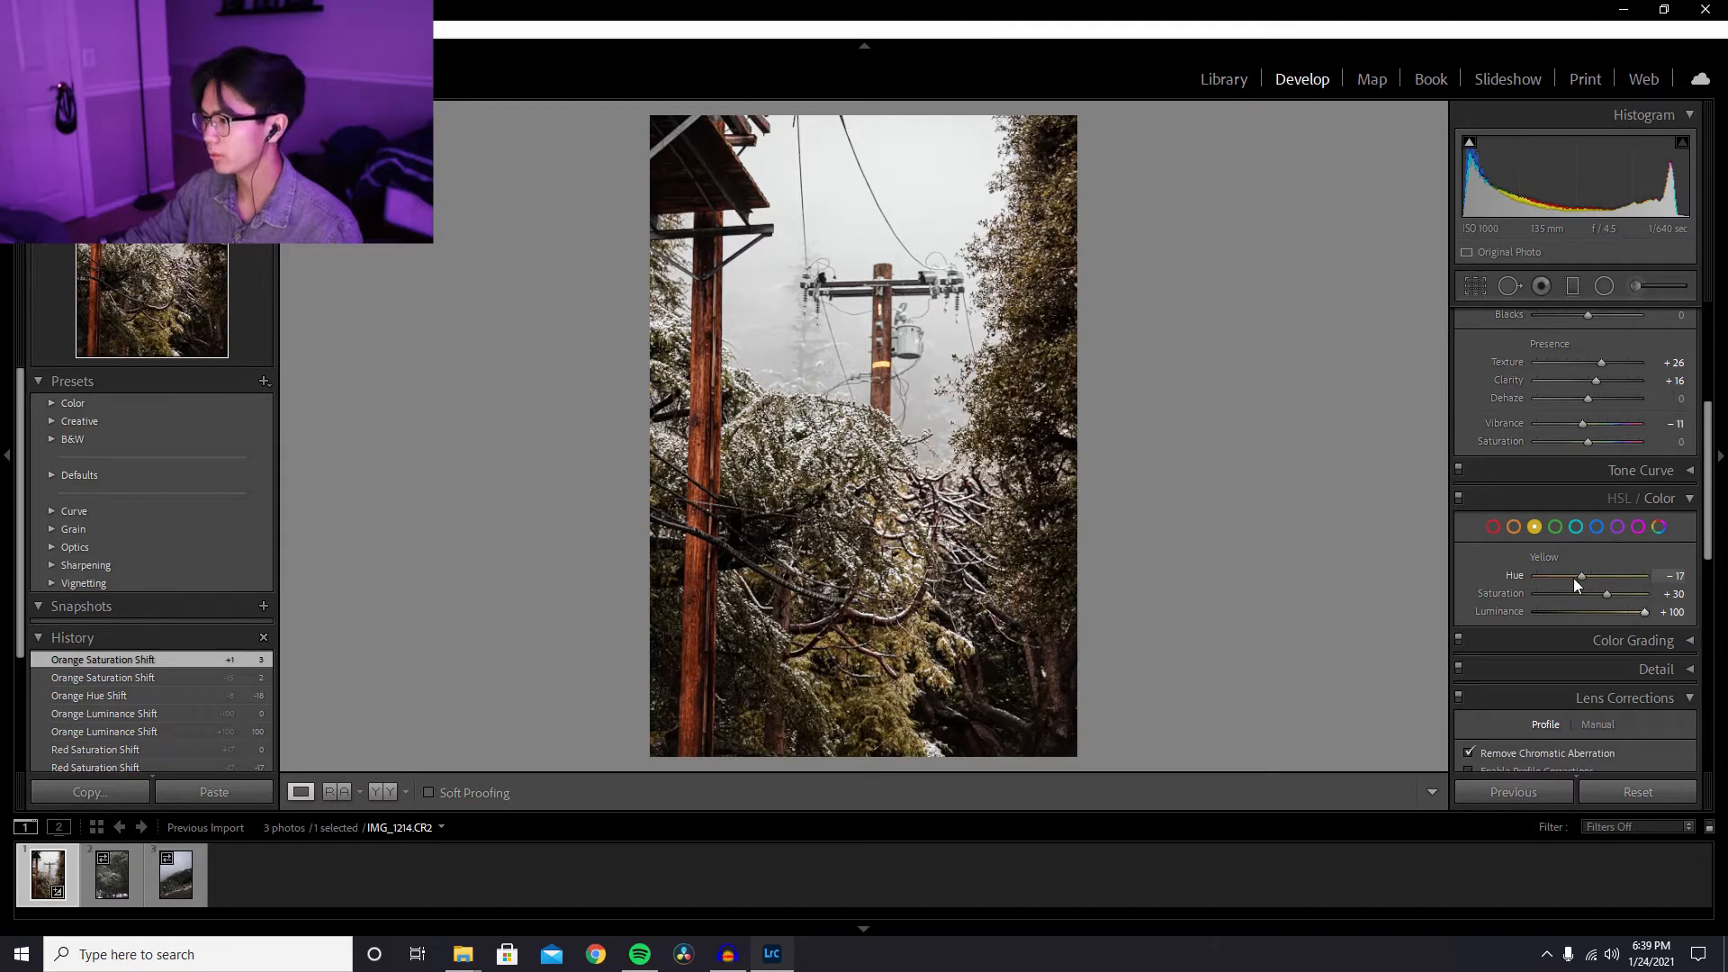
left_click(1555, 526)
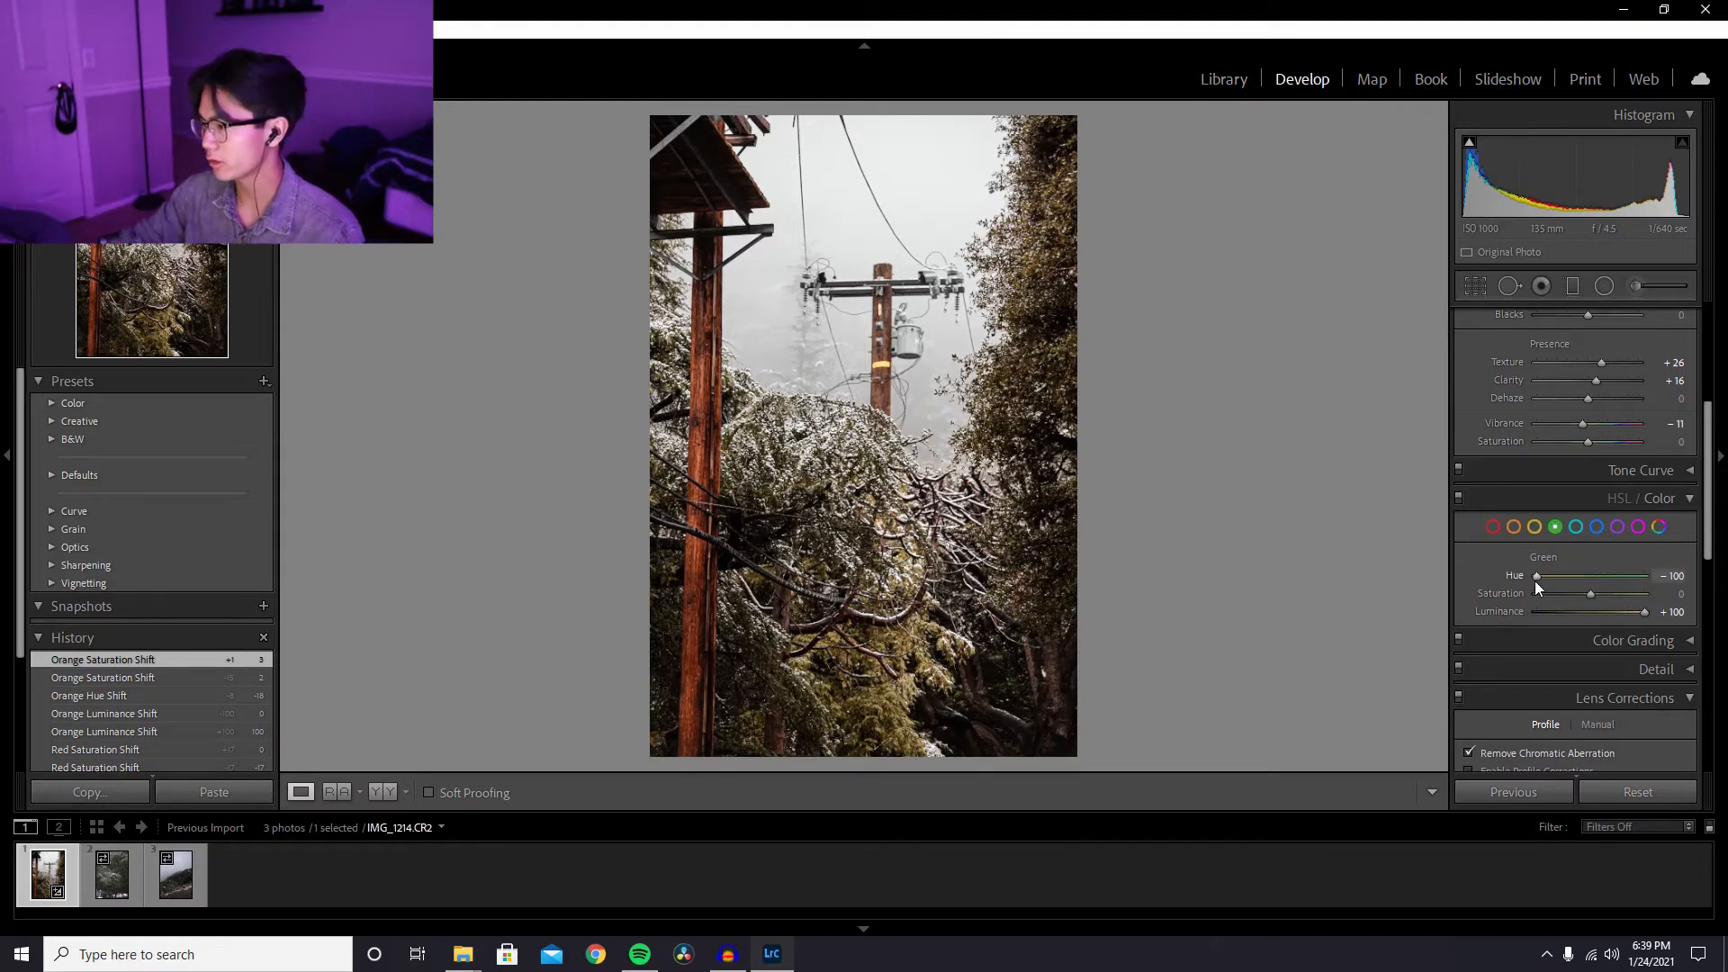
left_click_drag(1574, 573, 1463, 576)
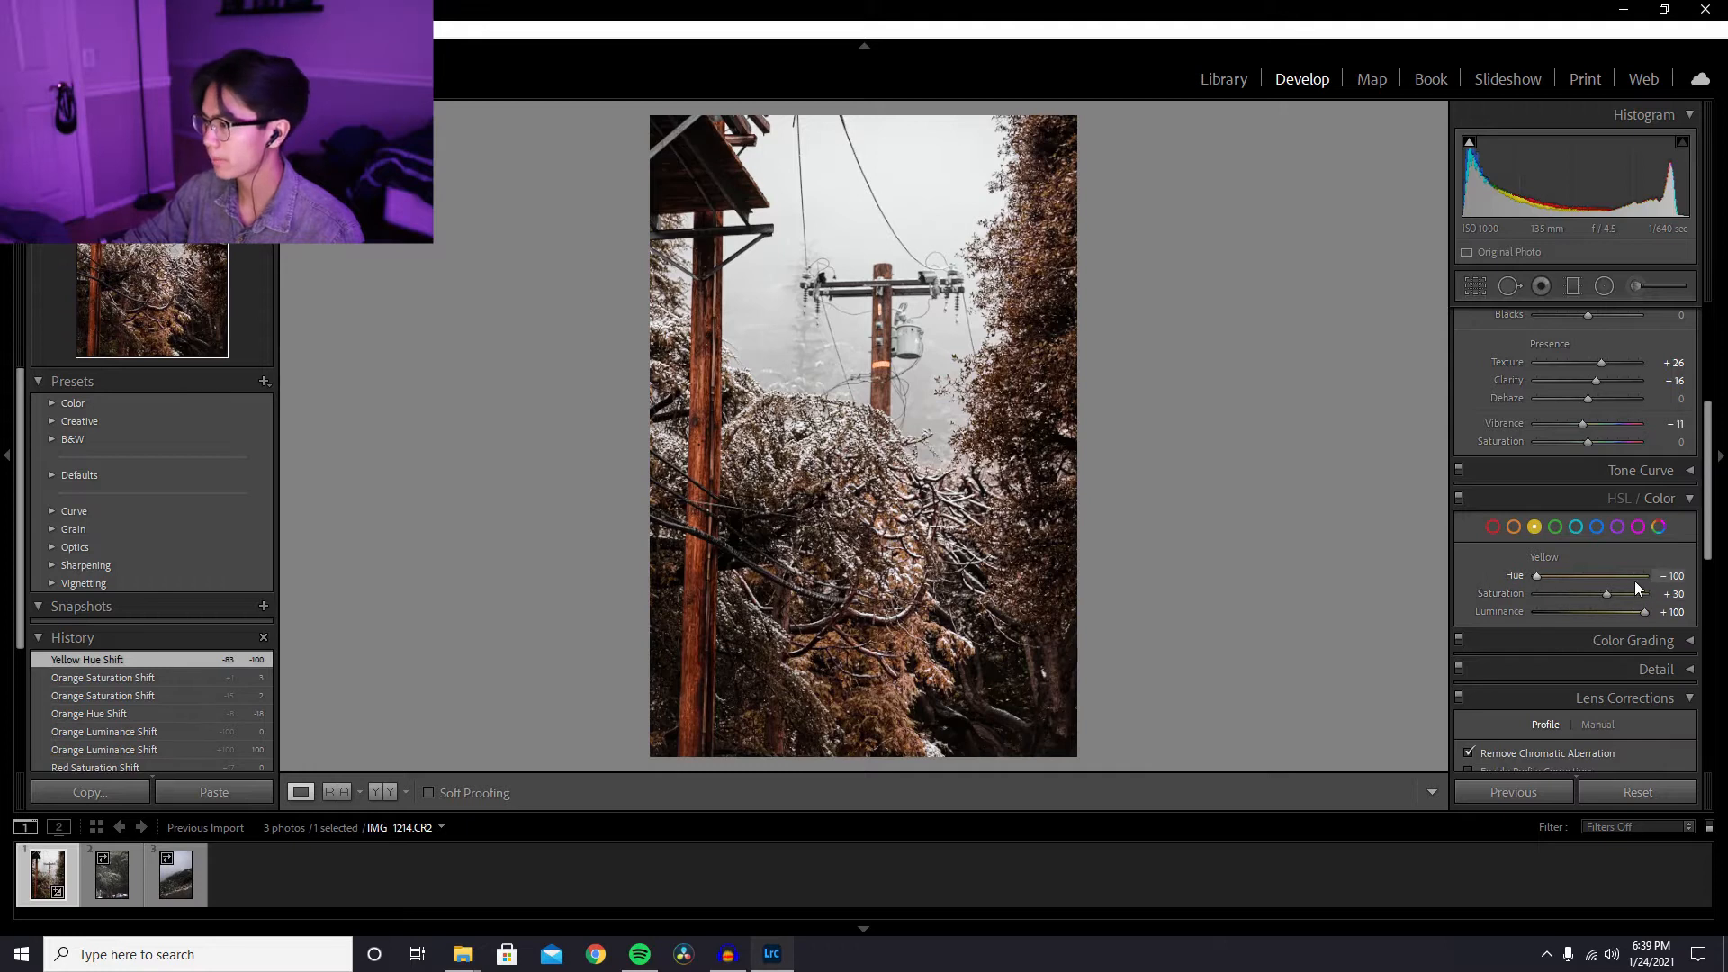
mouse_move(1606, 594)
left_mouse_down()
mouse_move(1578, 594)
mouse_move(1636, 591)
mouse_move(1559, 618)
mouse_move(1582, 617)
left_mouse_up()
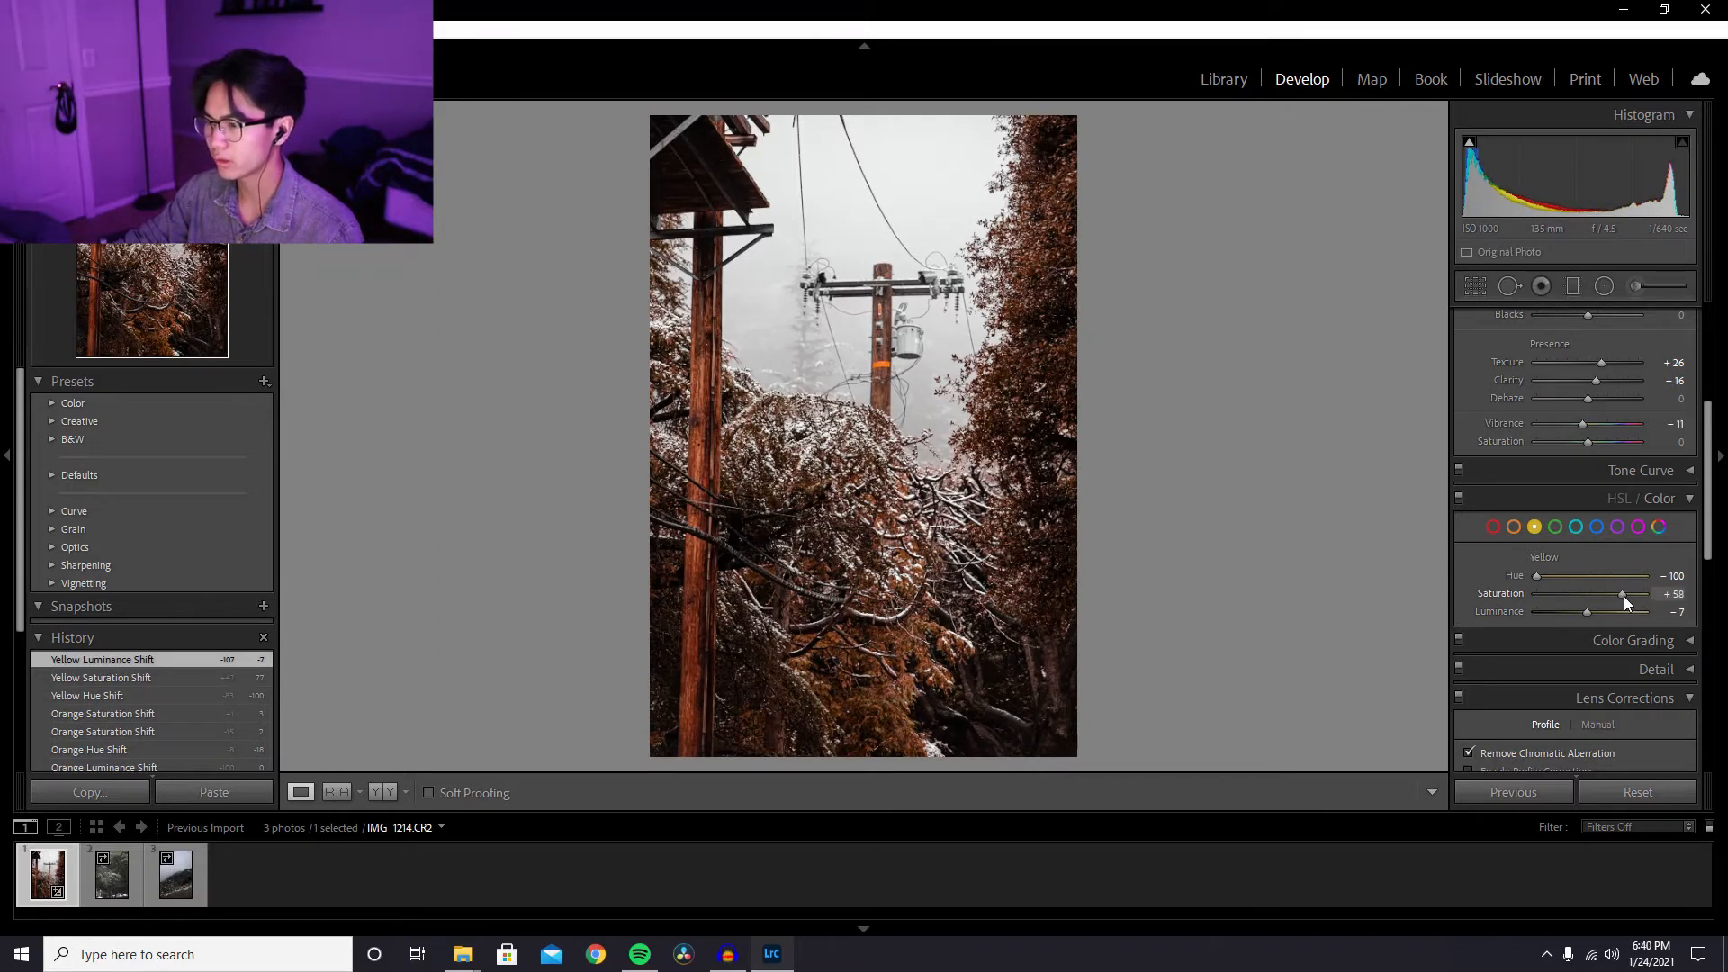
left_click_drag(1615, 598, 1596, 608)
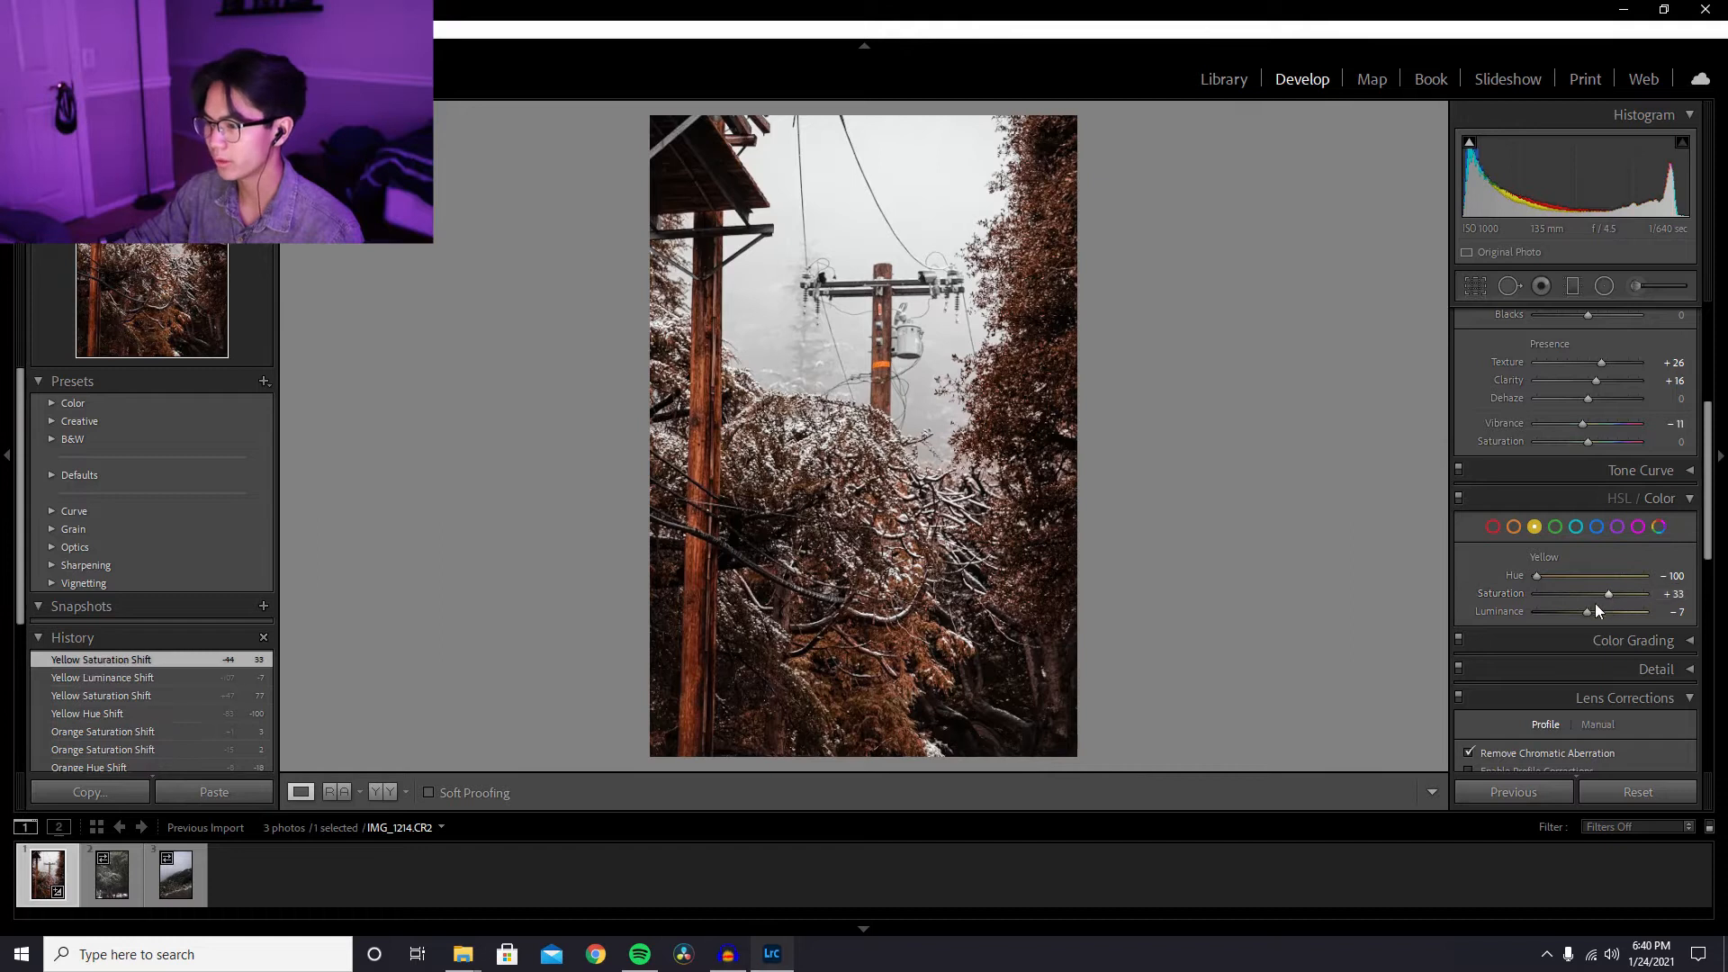
- Reduce the Orange saturation to -8
left_click(1496, 526)
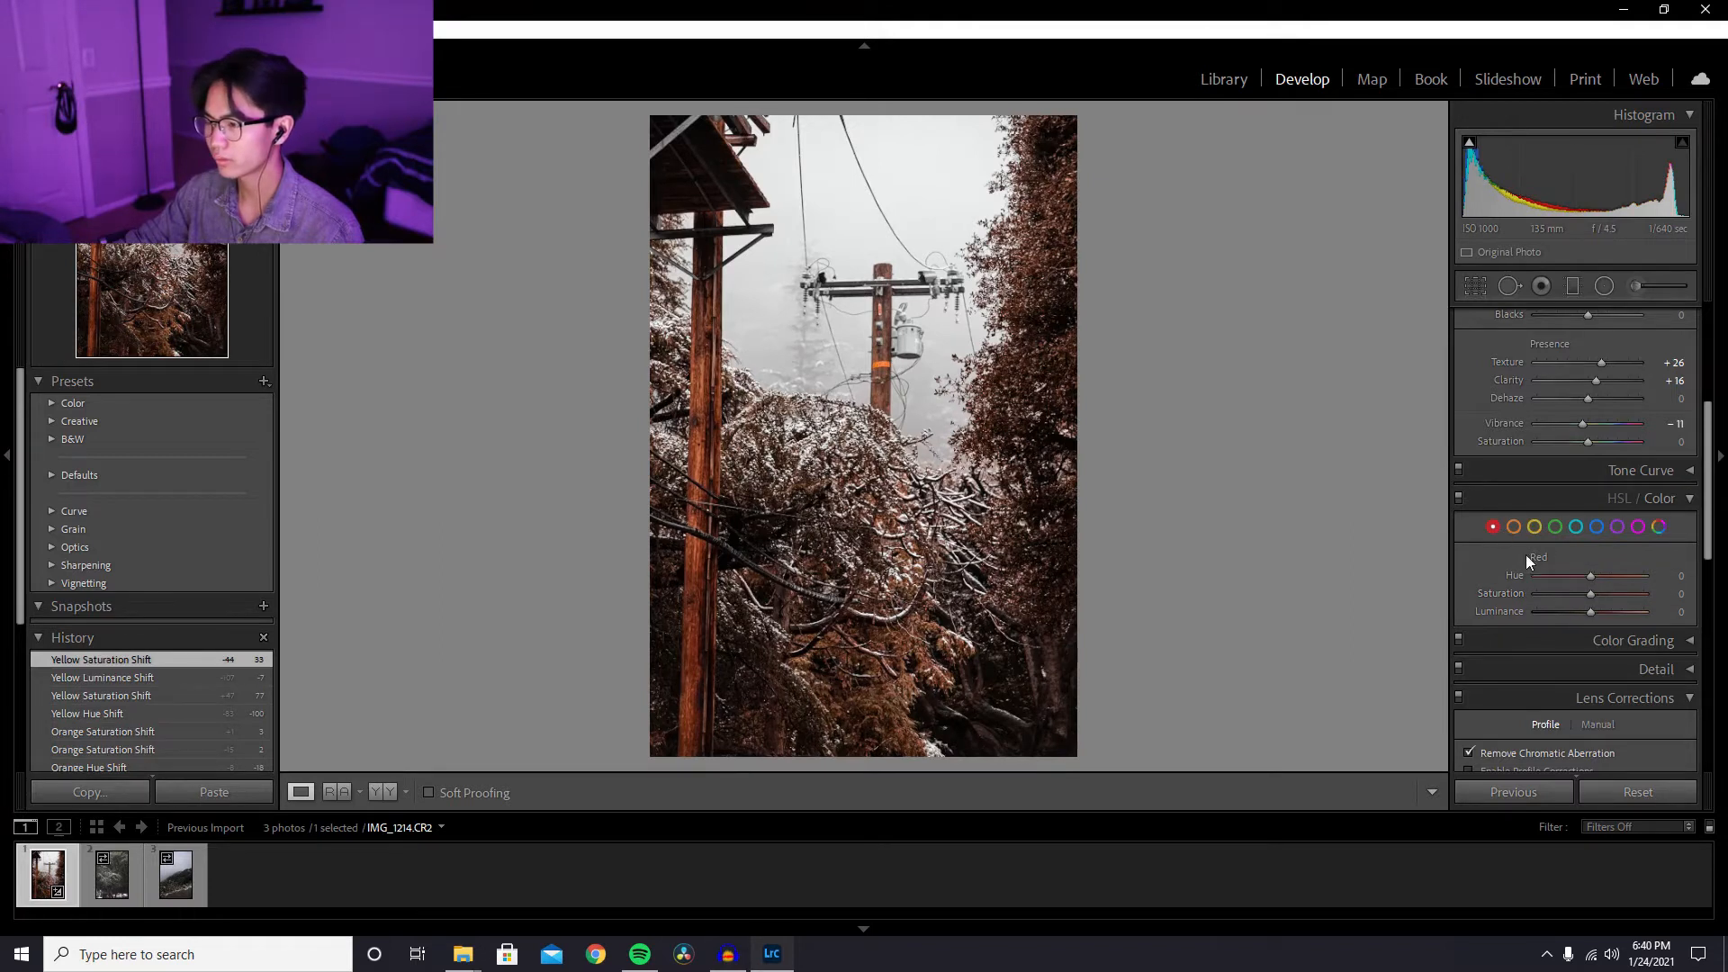
left_click_drag(1592, 596, 1584, 592)
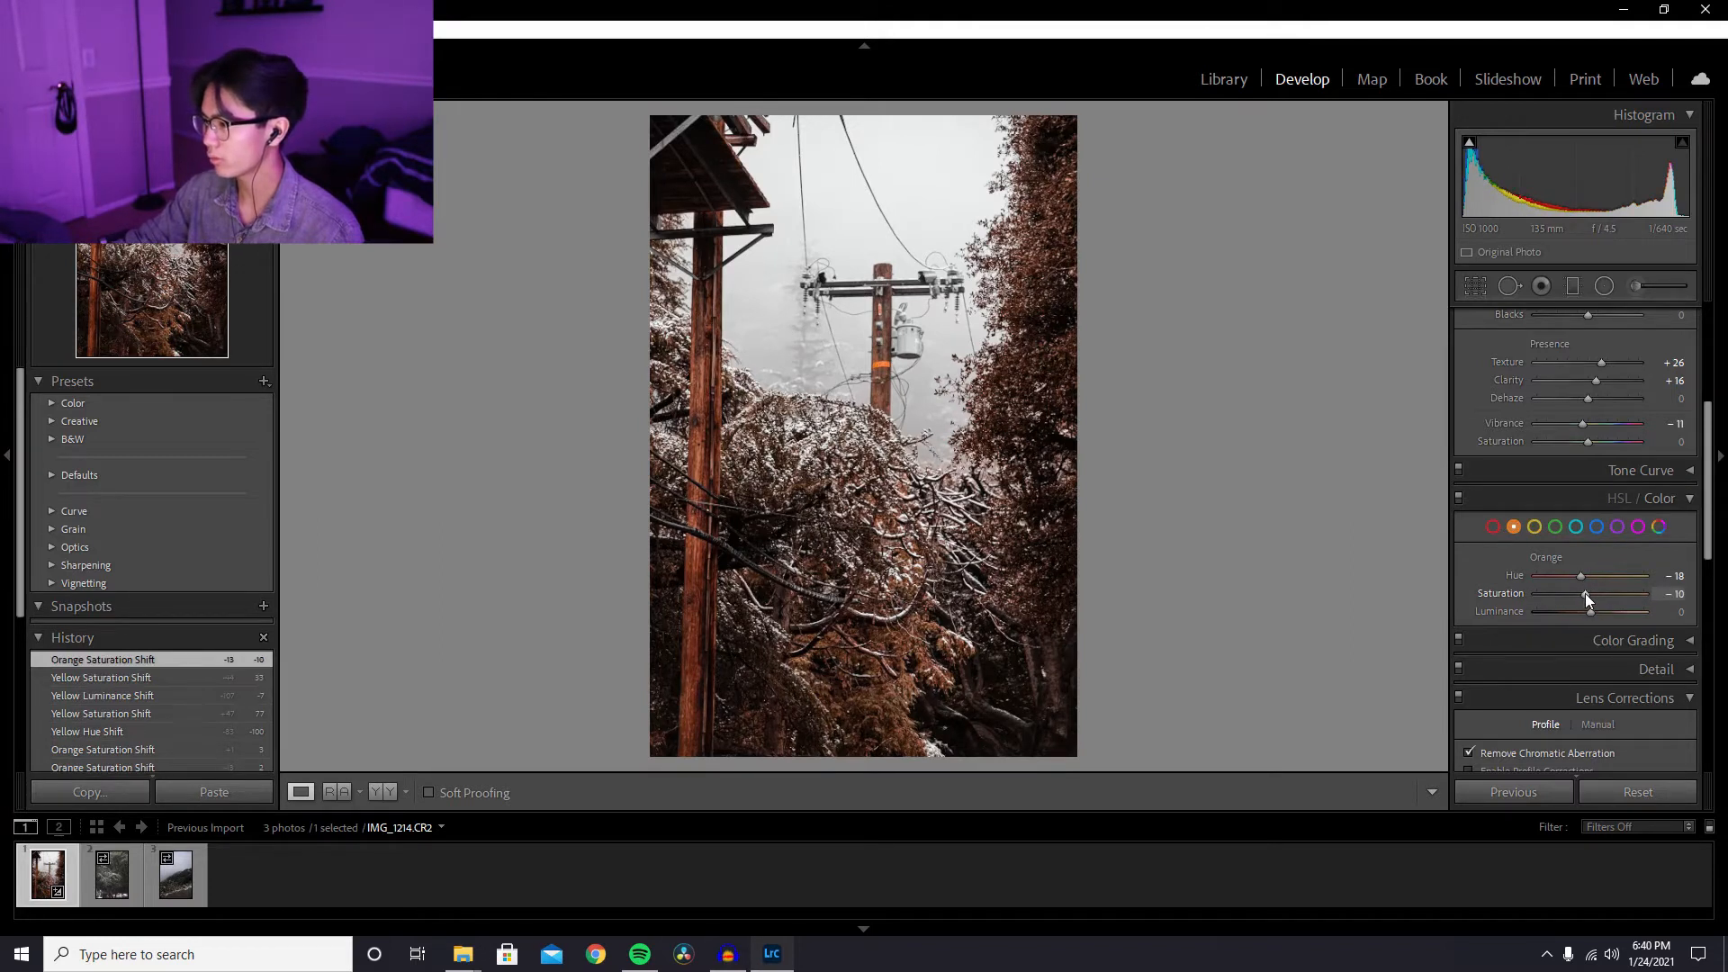
left_click(1534, 528)
left_click(1514, 528)
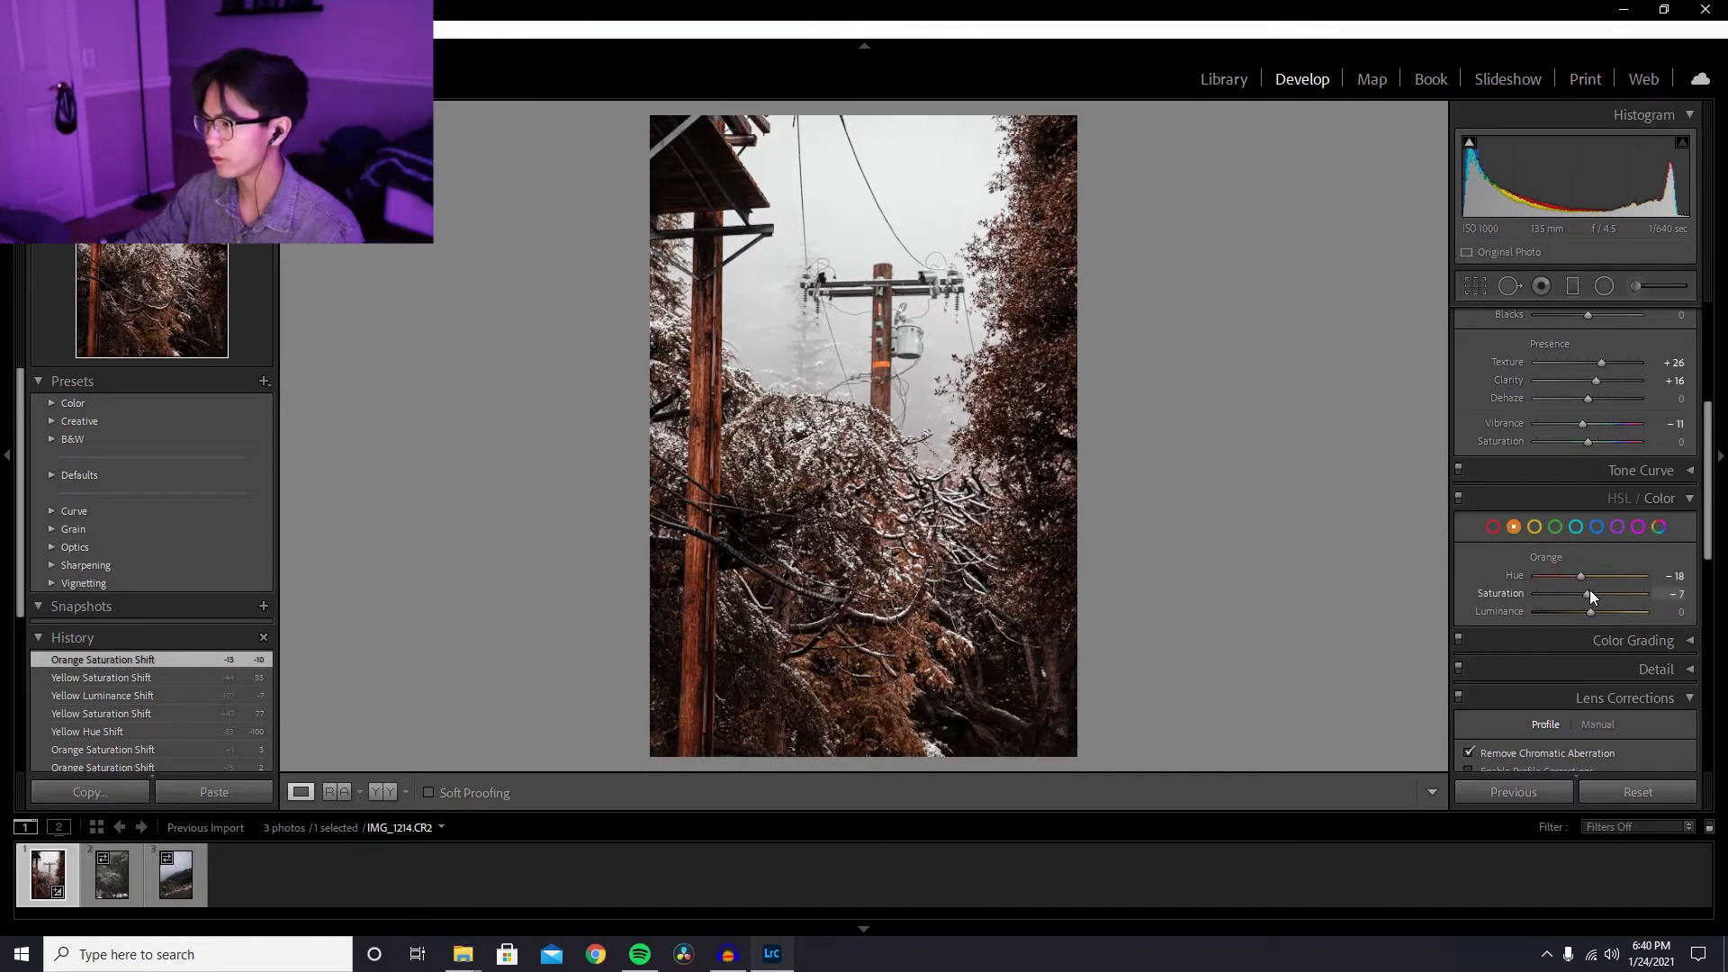
left_click_drag(1587, 592, 1587, 592)
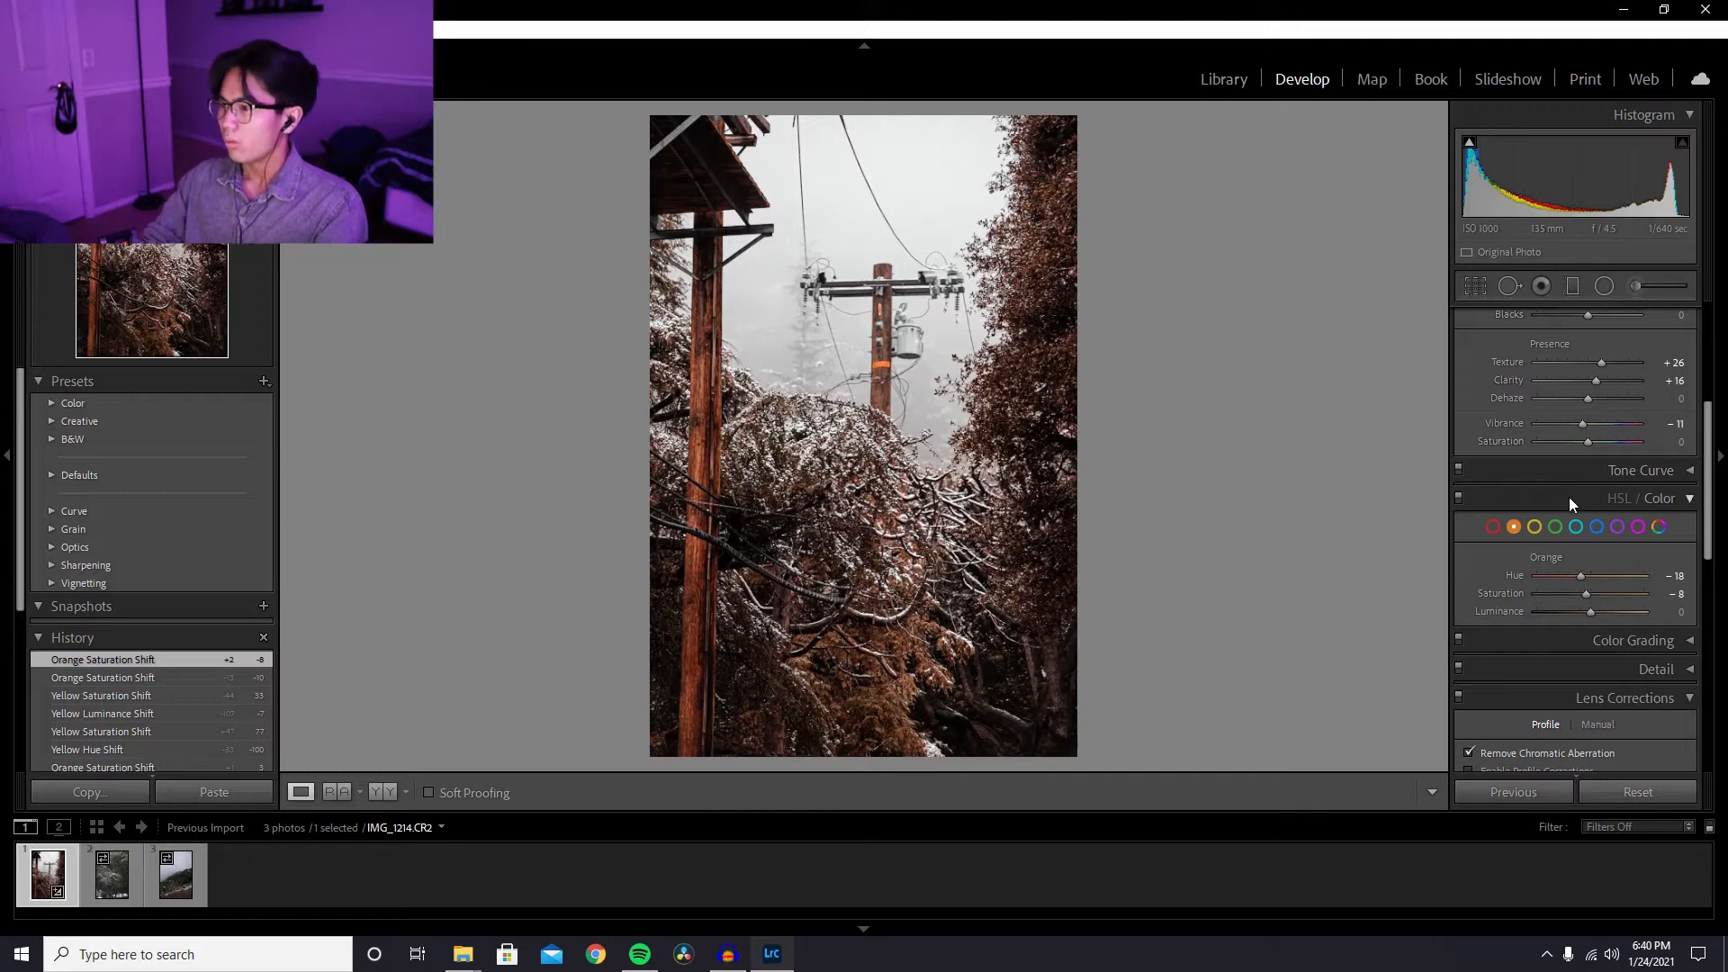
- Set the Whites to -5 and inspect the snow-covered branches up close
scroll(1569, 496, "up", 3)
scroll(1565, 502, "down", 3)
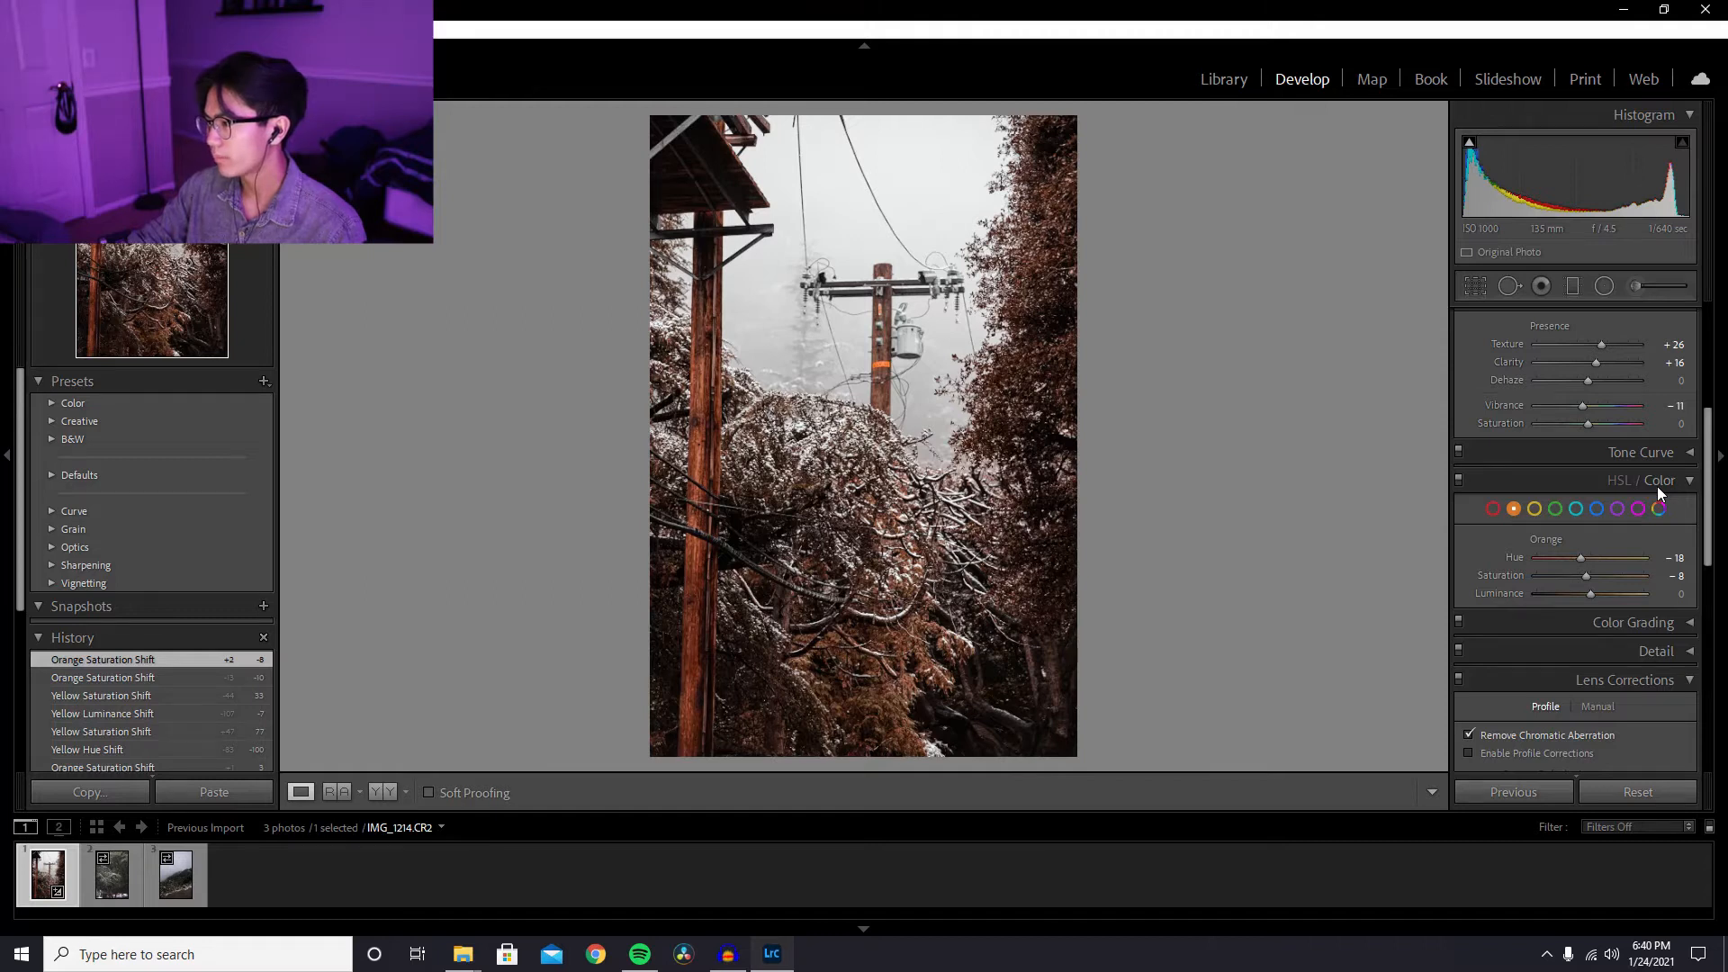
scroll(1662, 489, "up", 3)
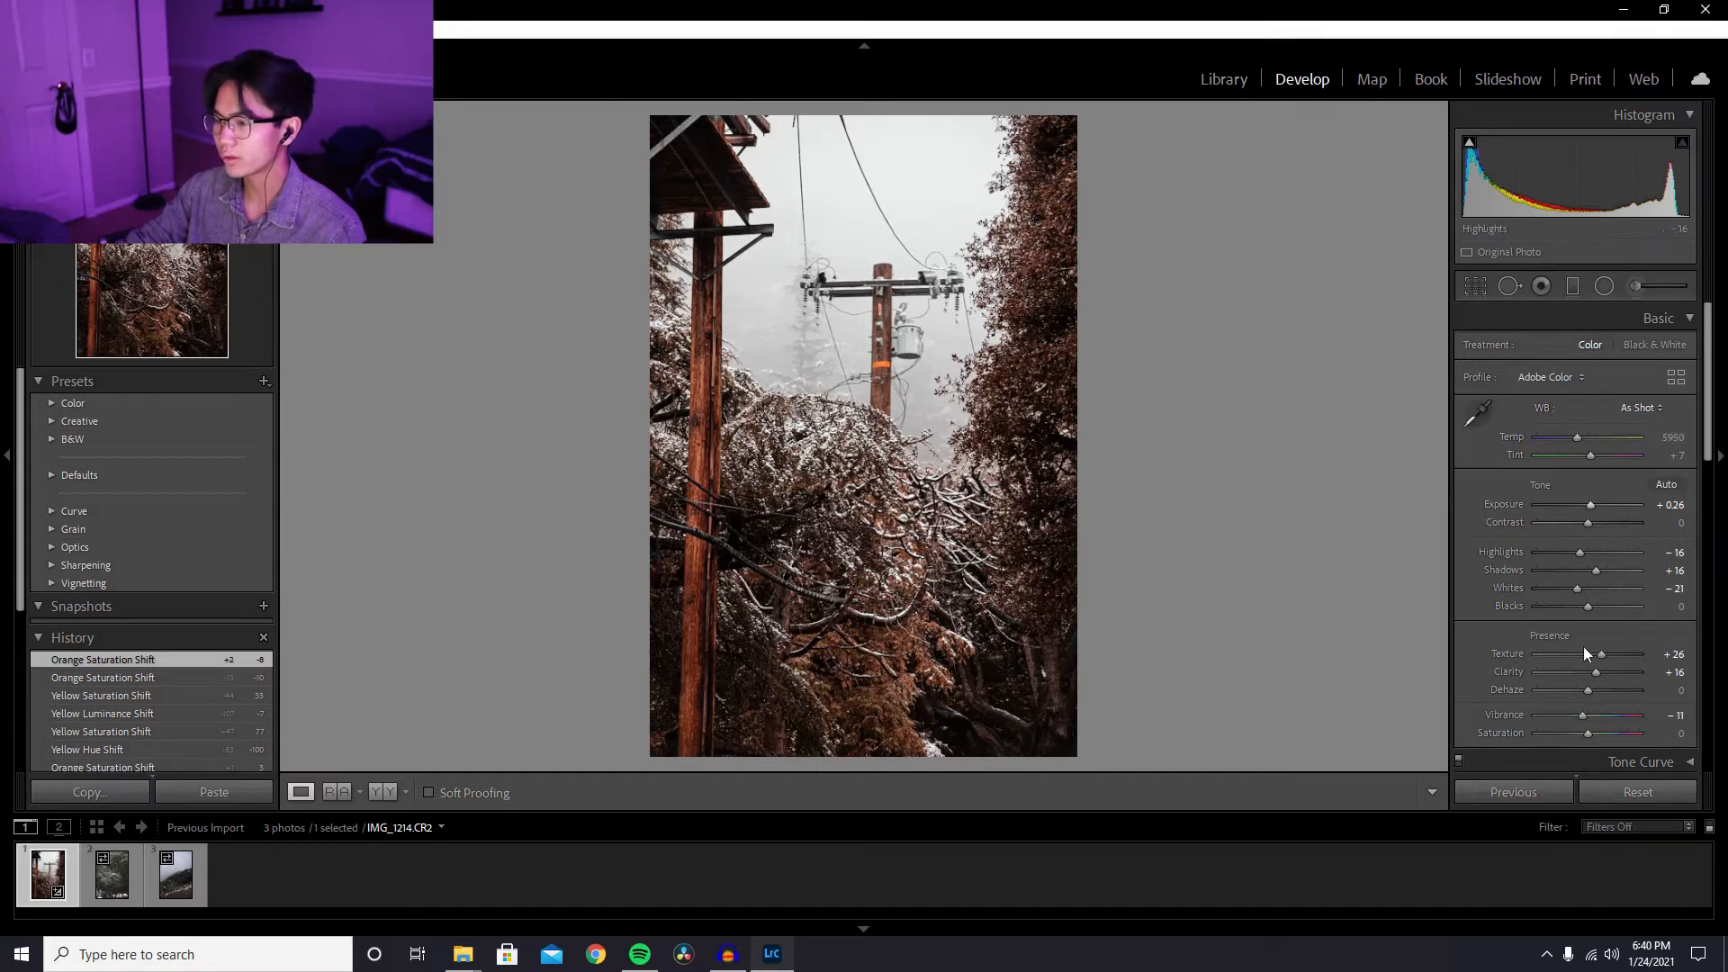
left_click_drag(1577, 589, 1582, 585)
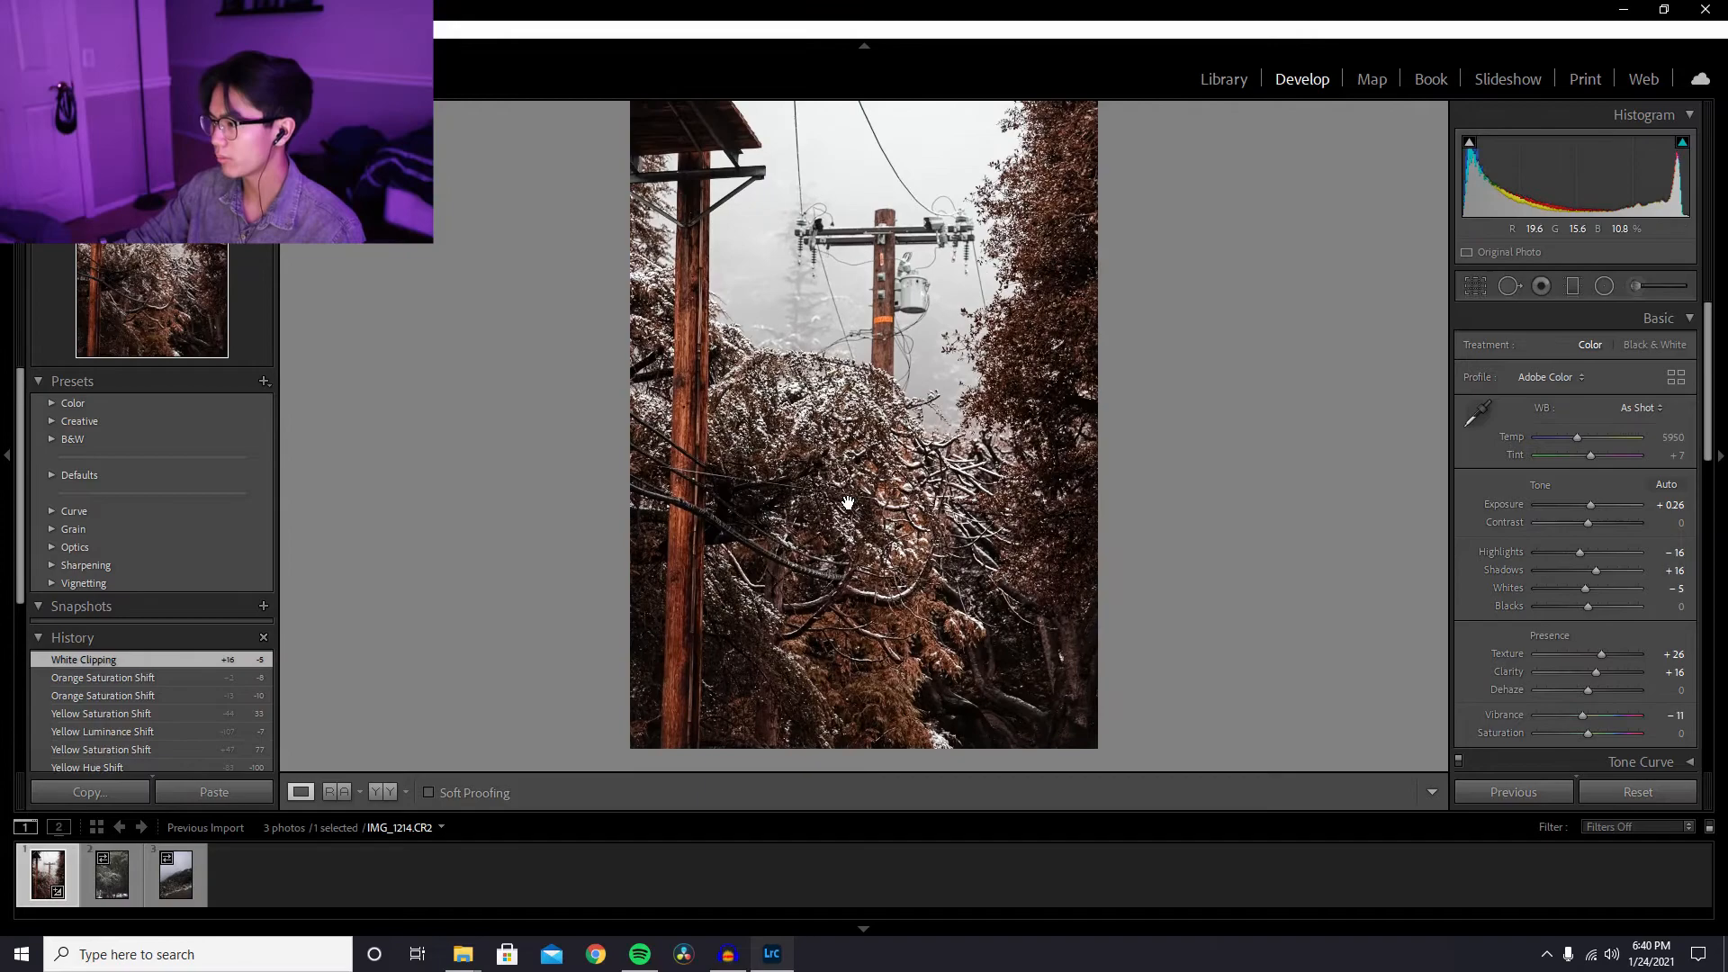
left_click(856, 407)
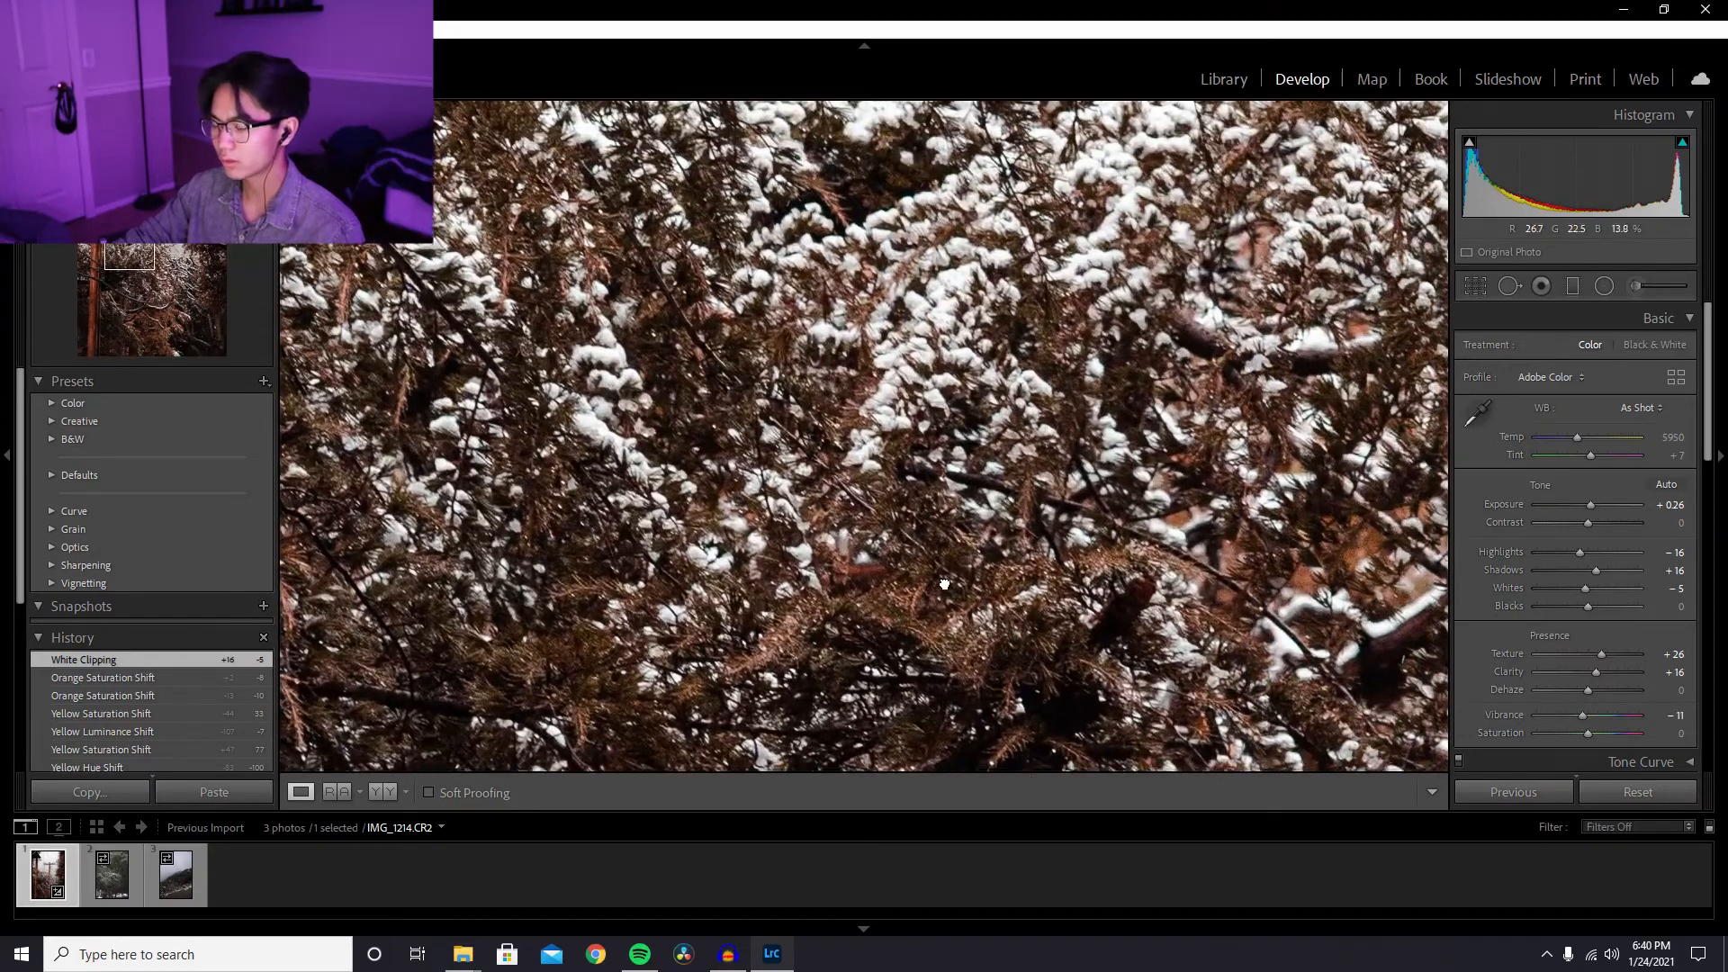
left_click_drag(943, 585, 1080, 425)
left_click(1081, 426)
scroll(1082, 427, "down", 5)
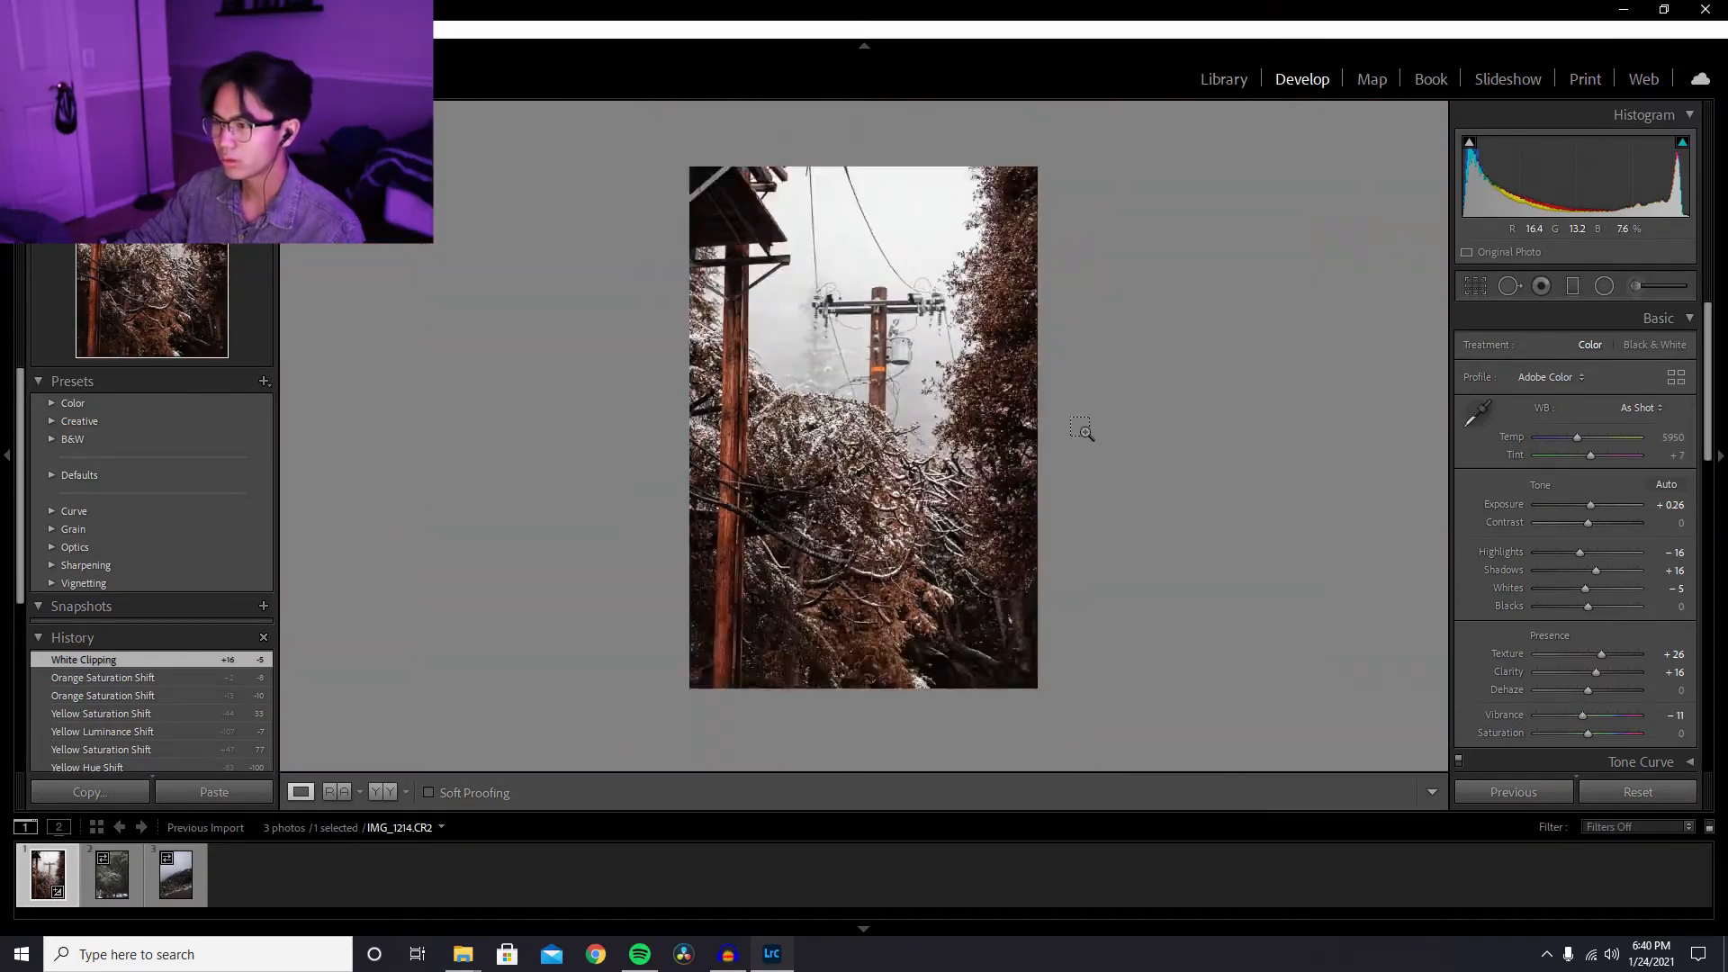
- Examine the power pole photo up close, switching repeatedly between its edited and unedited versions to compare the colors
scroll(908, 418, "up", 5)
scroll(908, 418, "down", 2)
scroll(909, 419, "down", 1)
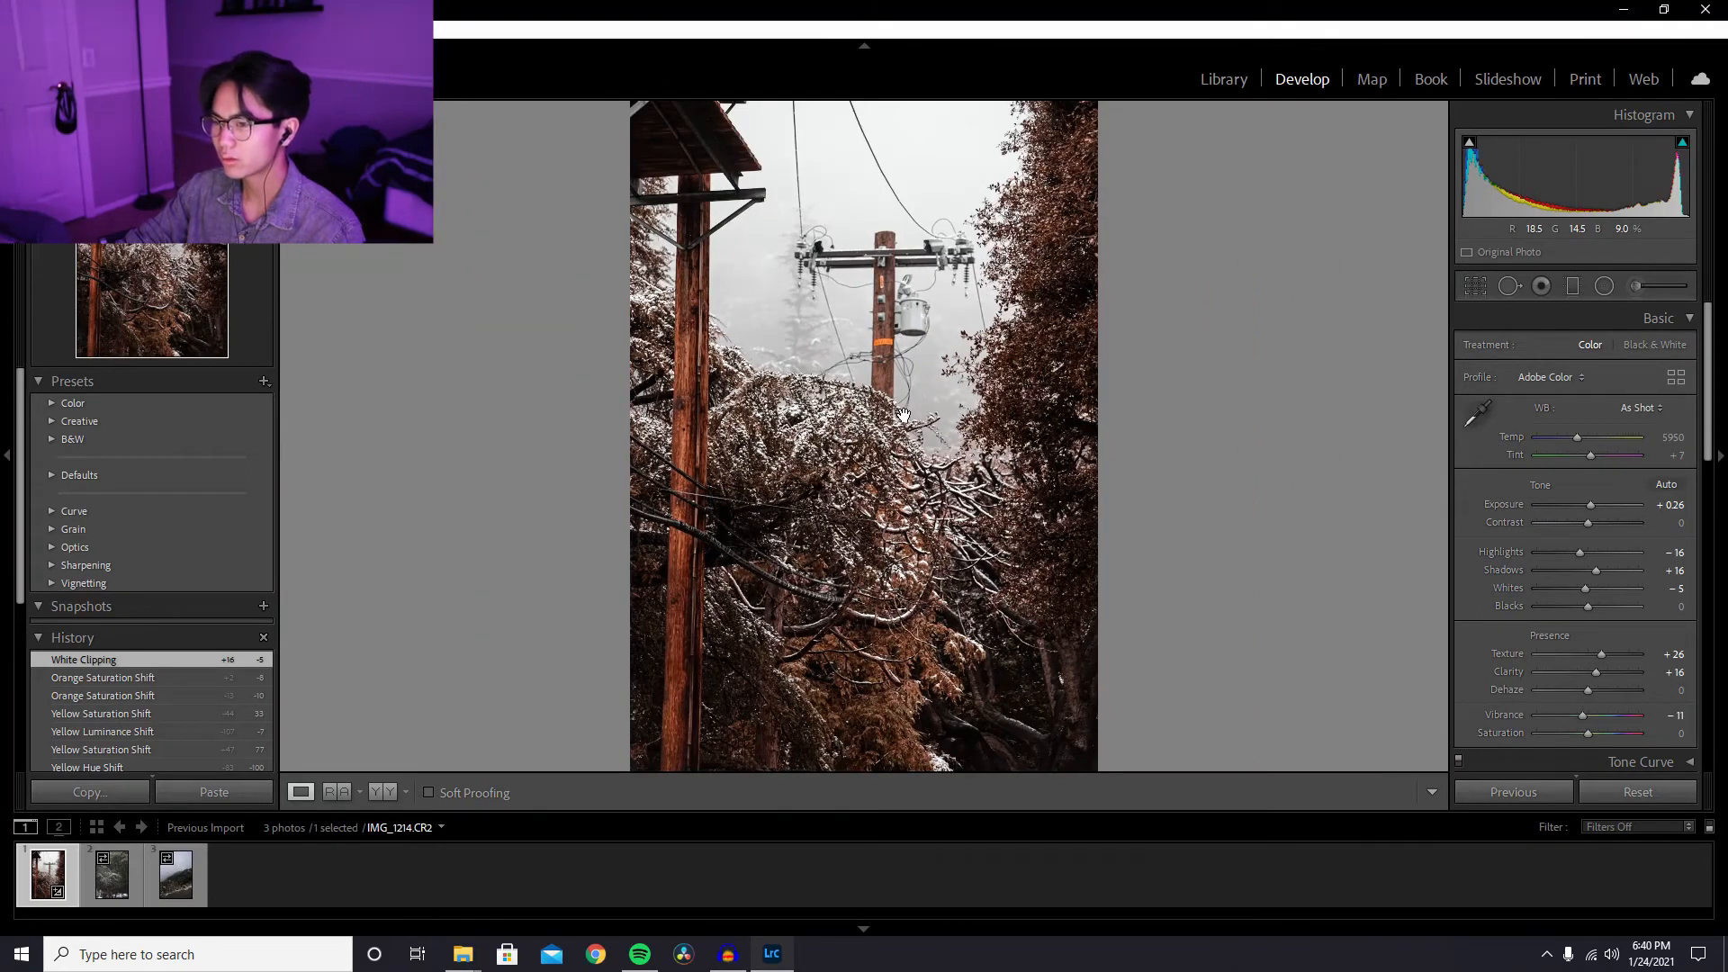
key("backslash")
key("backslash")
key("backslash")
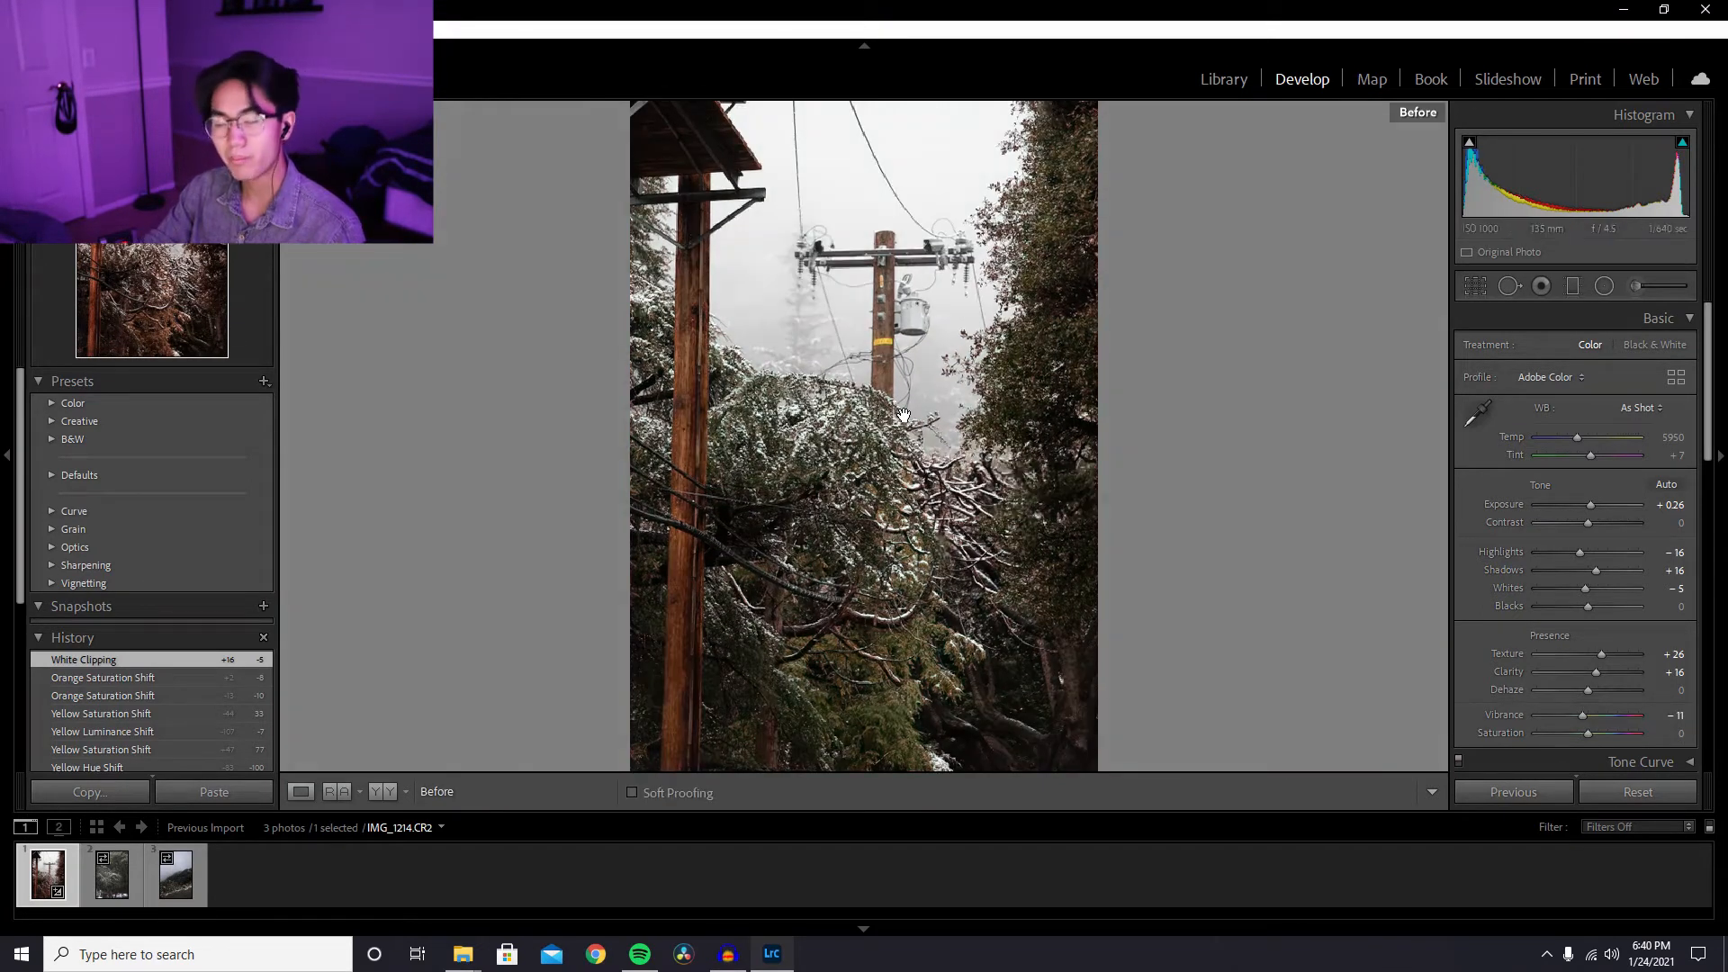
key("backslash")
key("backslash")
key("backslash")
key("backslash")
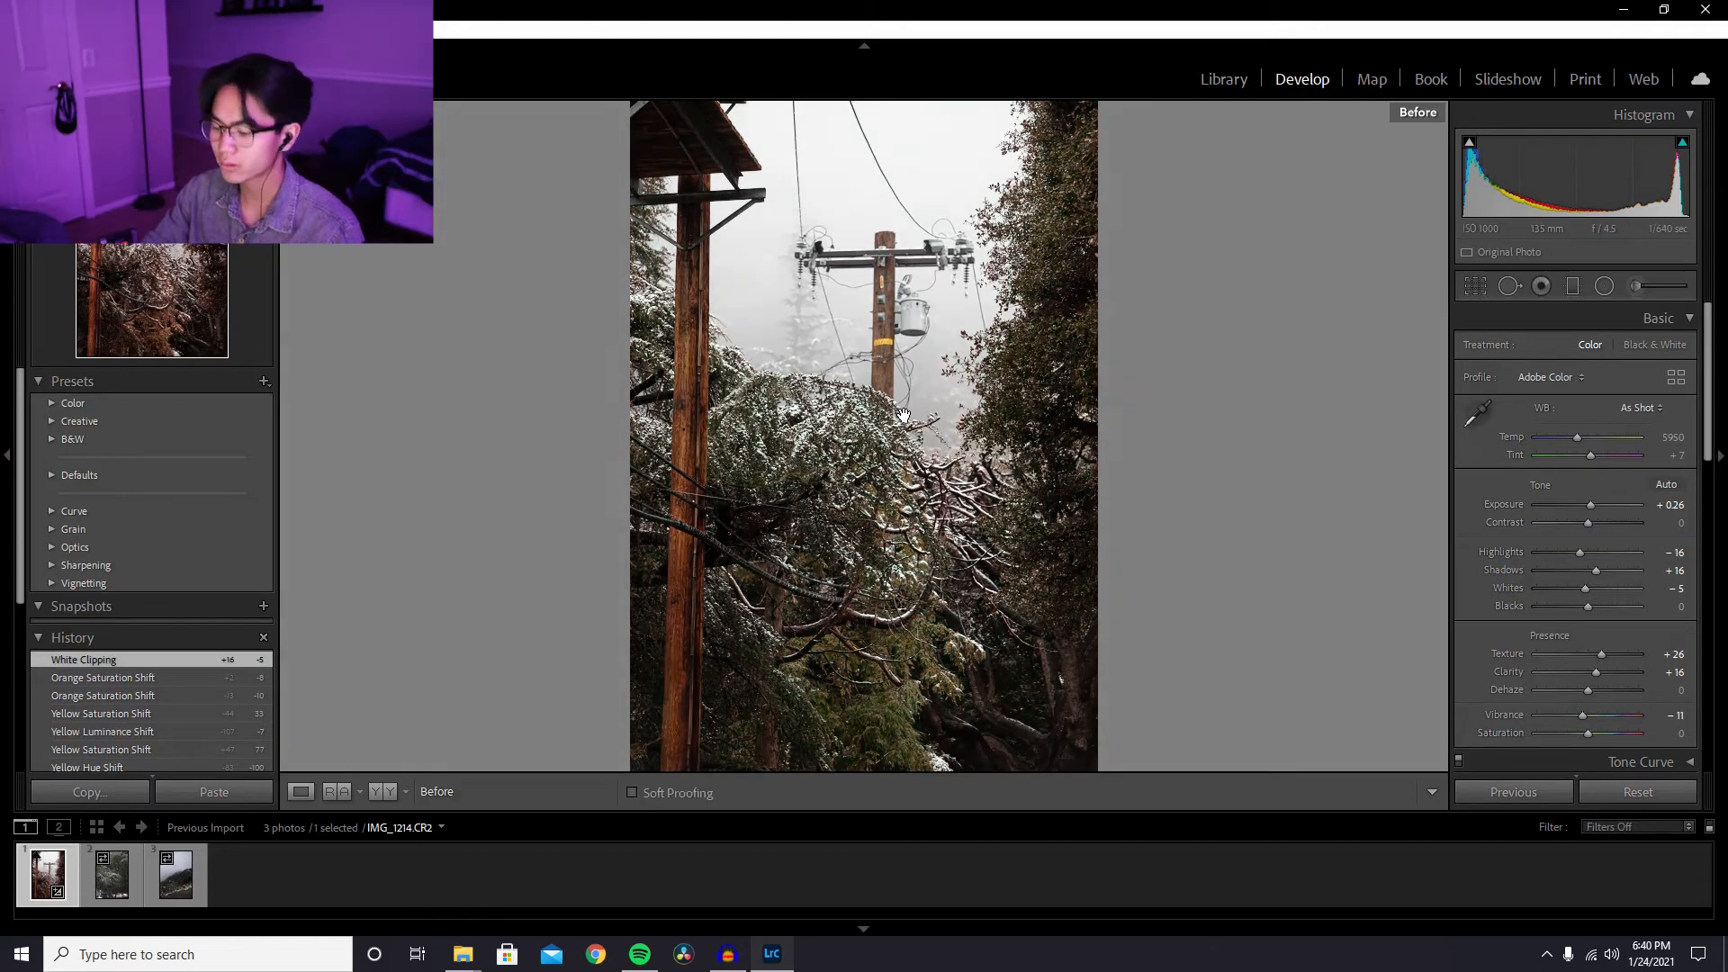
key("backslash")
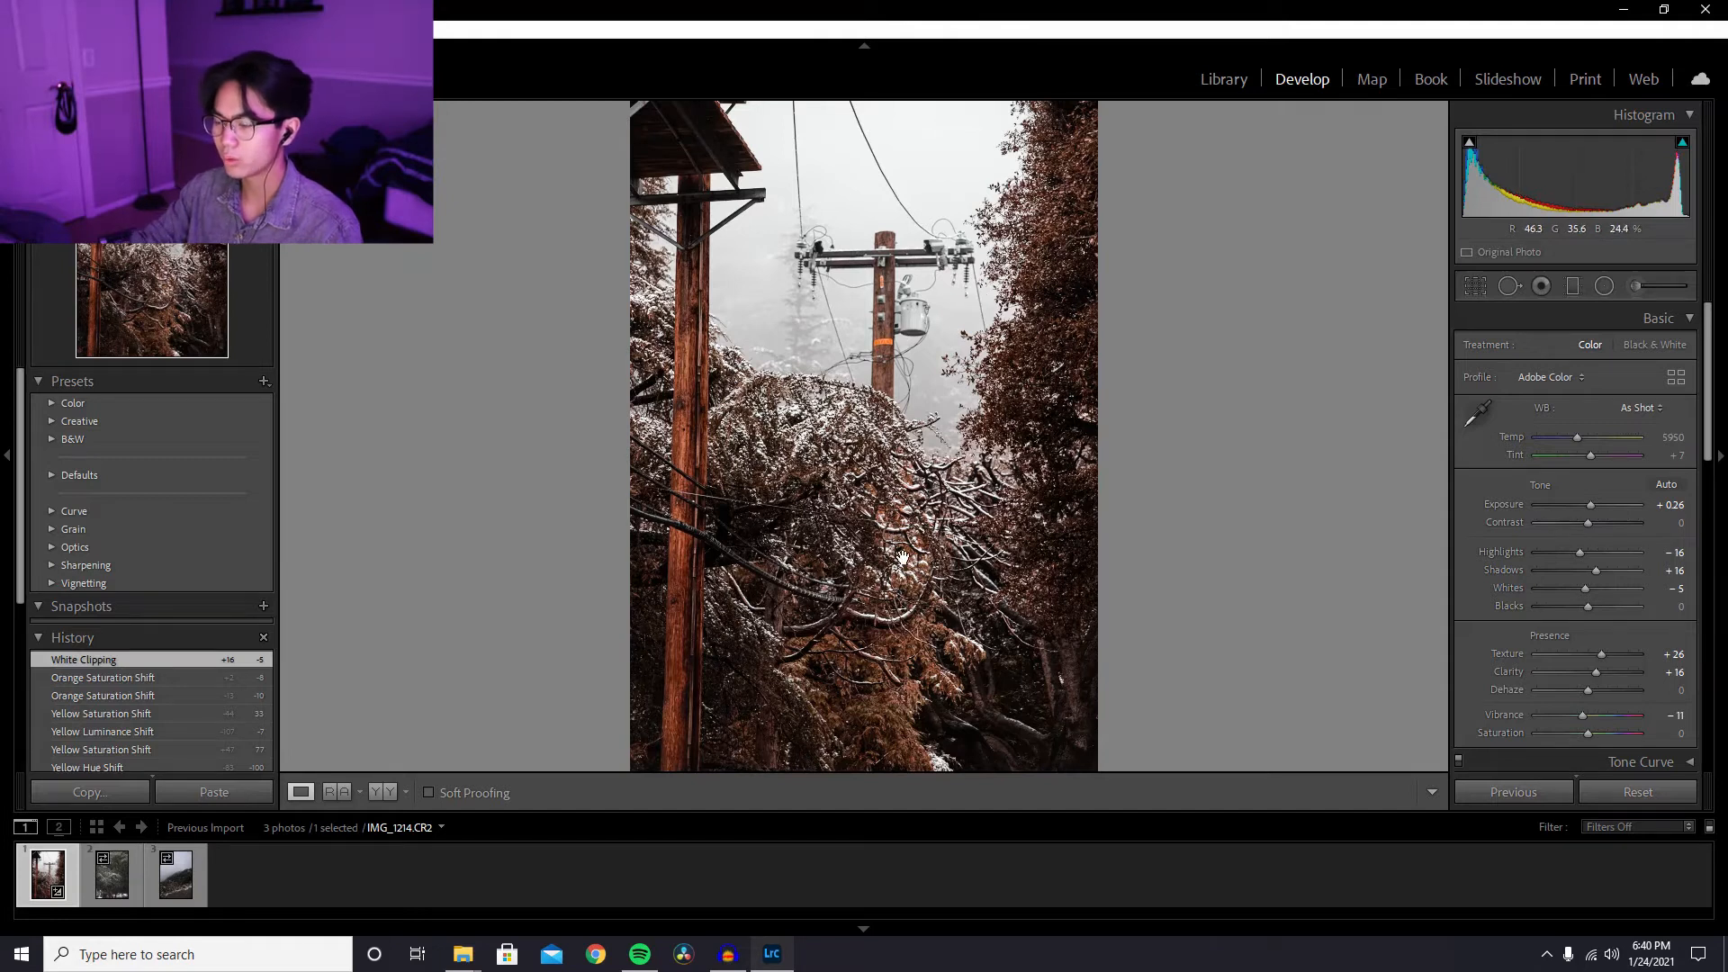
- Straighten the photo with the crop tool, fine-tuning the rotation to a crop angle of -1.05
key("r")
left_click_drag(876, 773, 890, 766)
key("r")
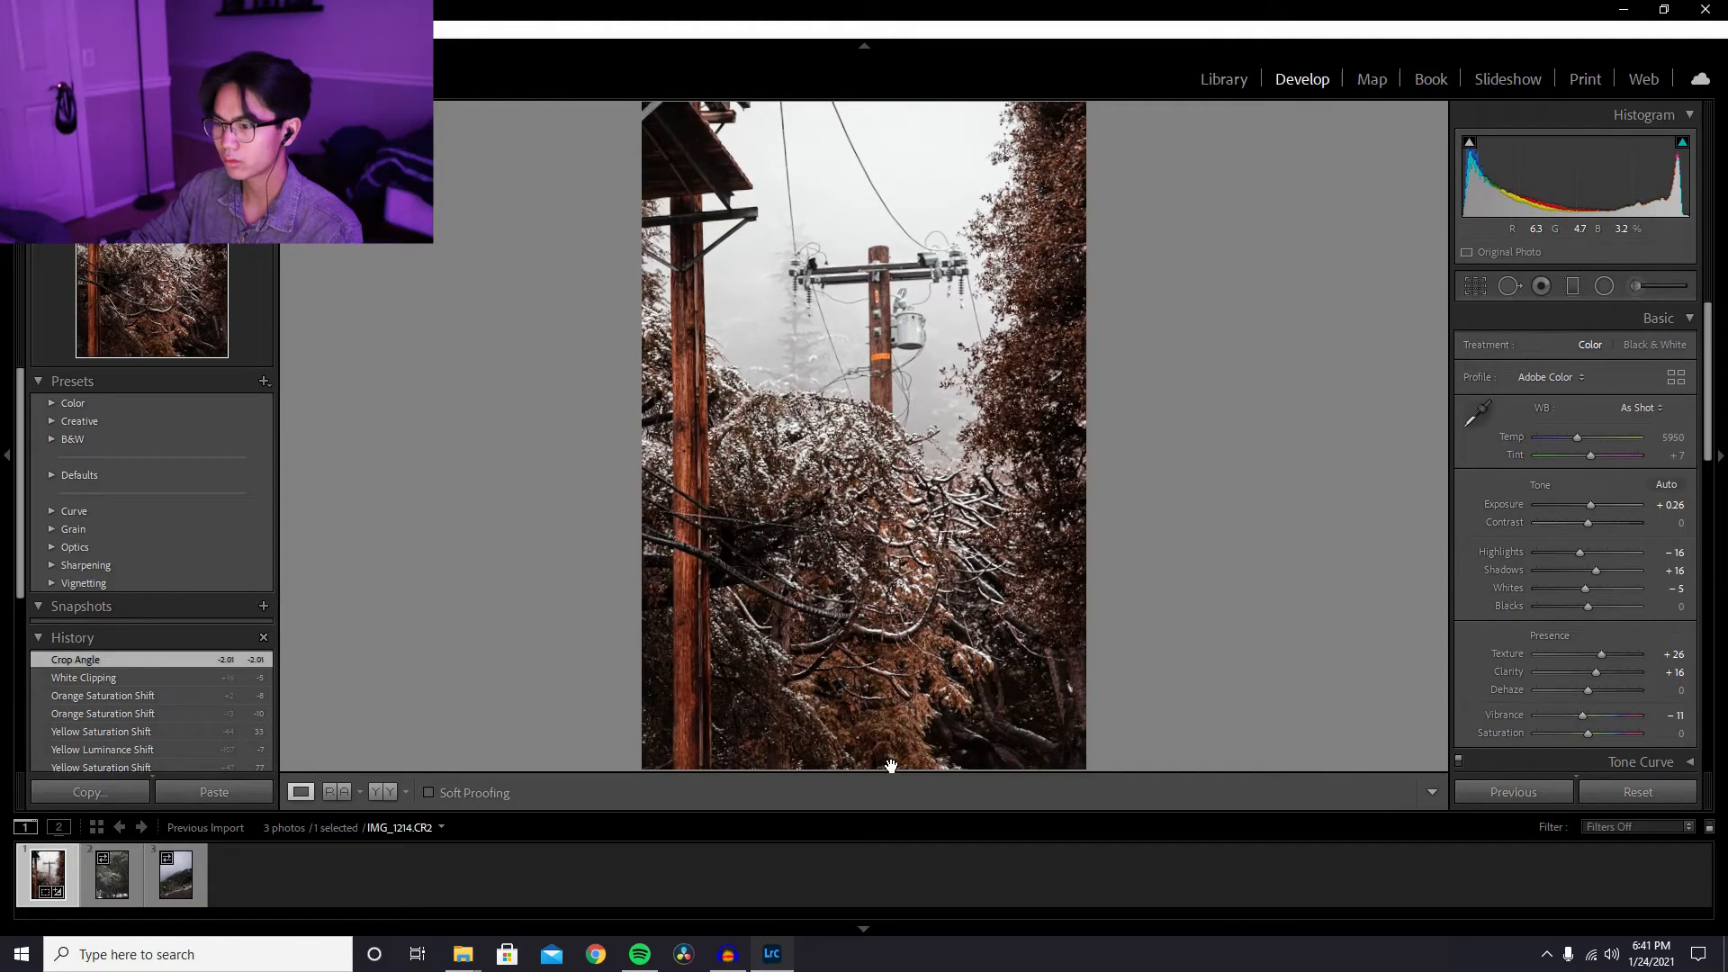
key("r")
left_click_drag(880, 770, 876, 770)
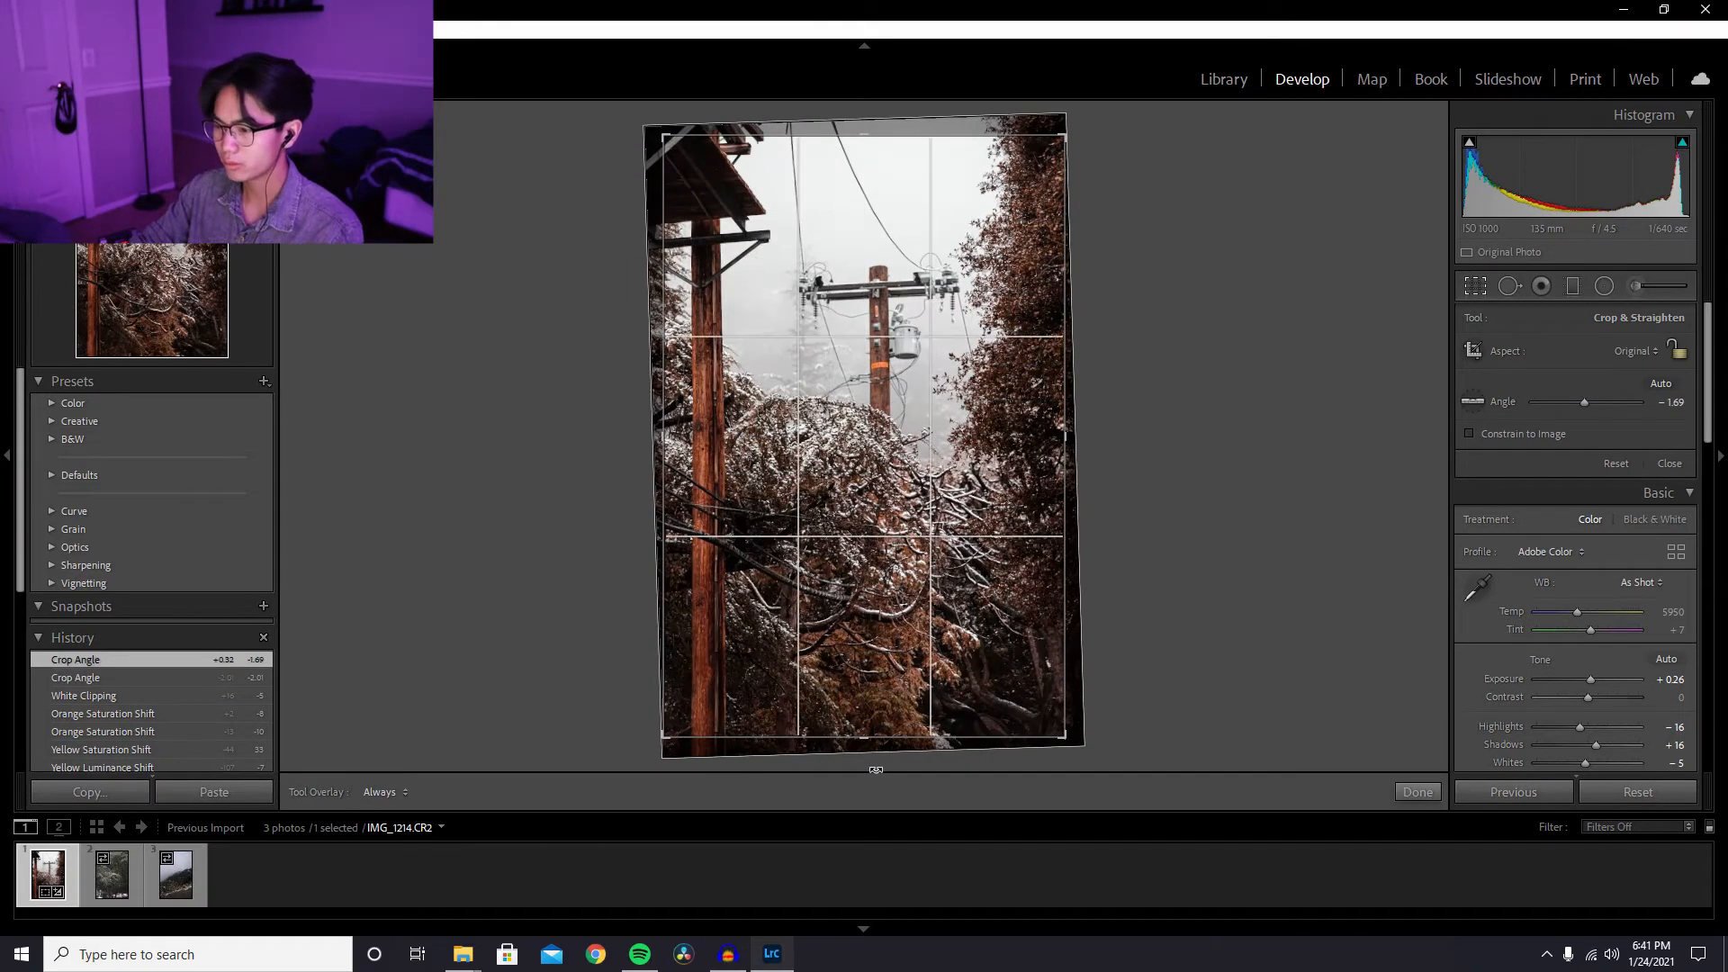
key("r")
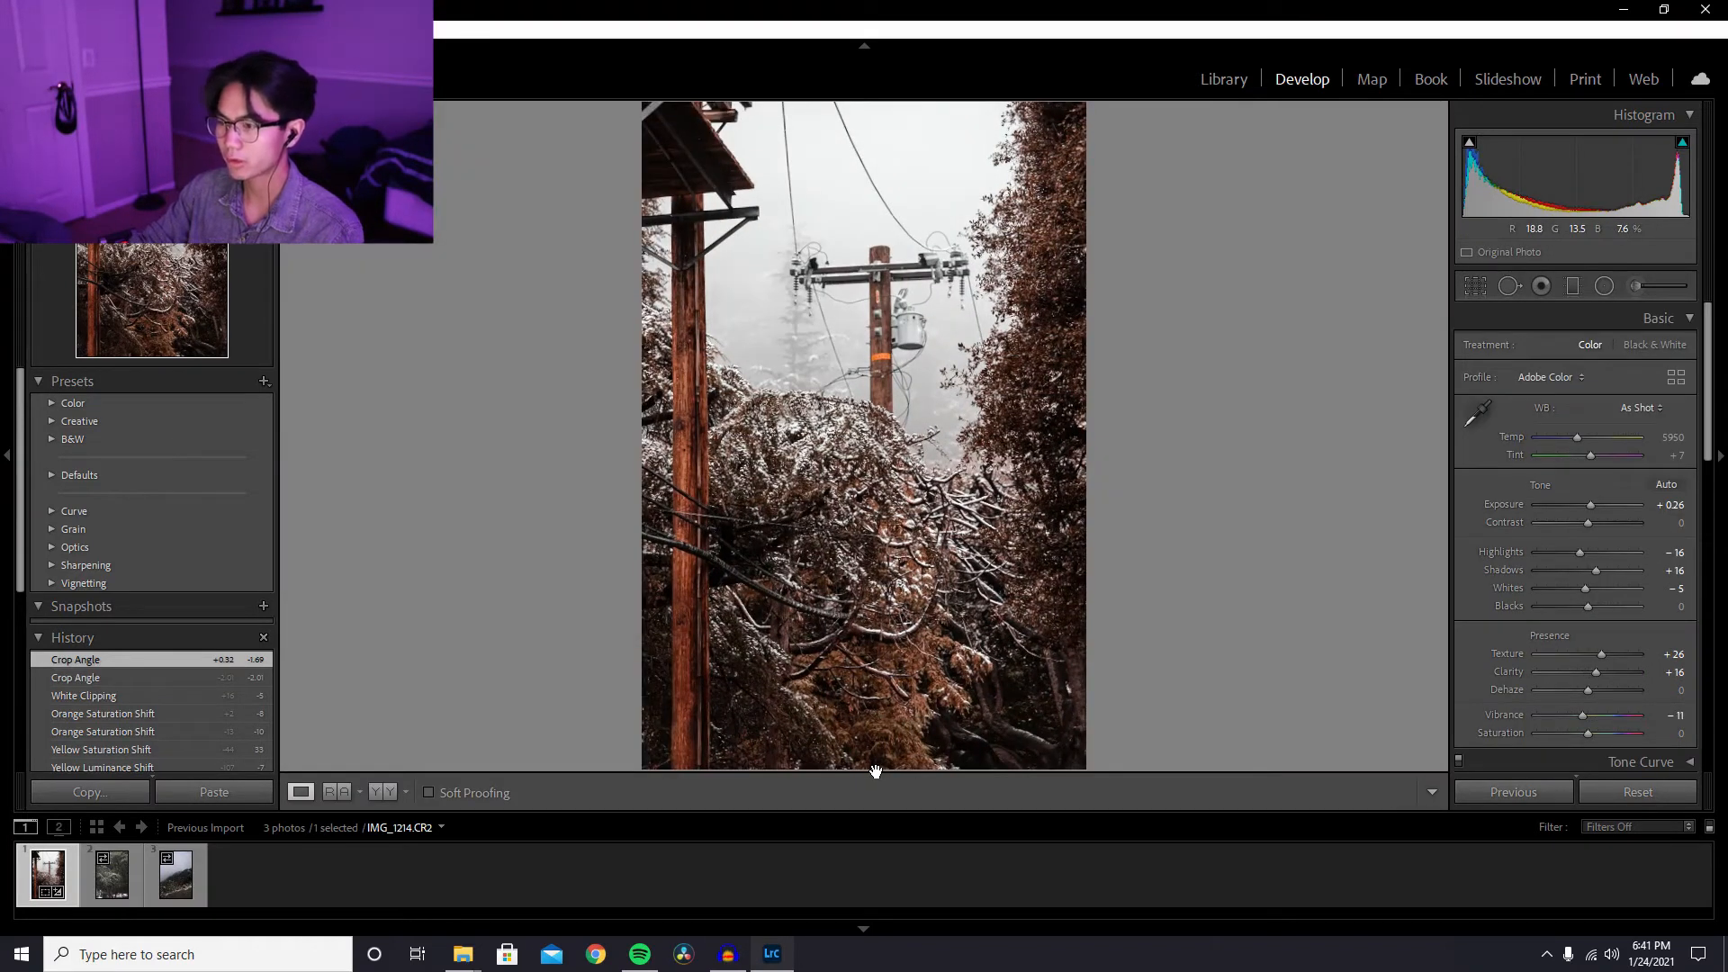
key("r")
left_click_drag(878, 769, 881, 768)
key("Return")
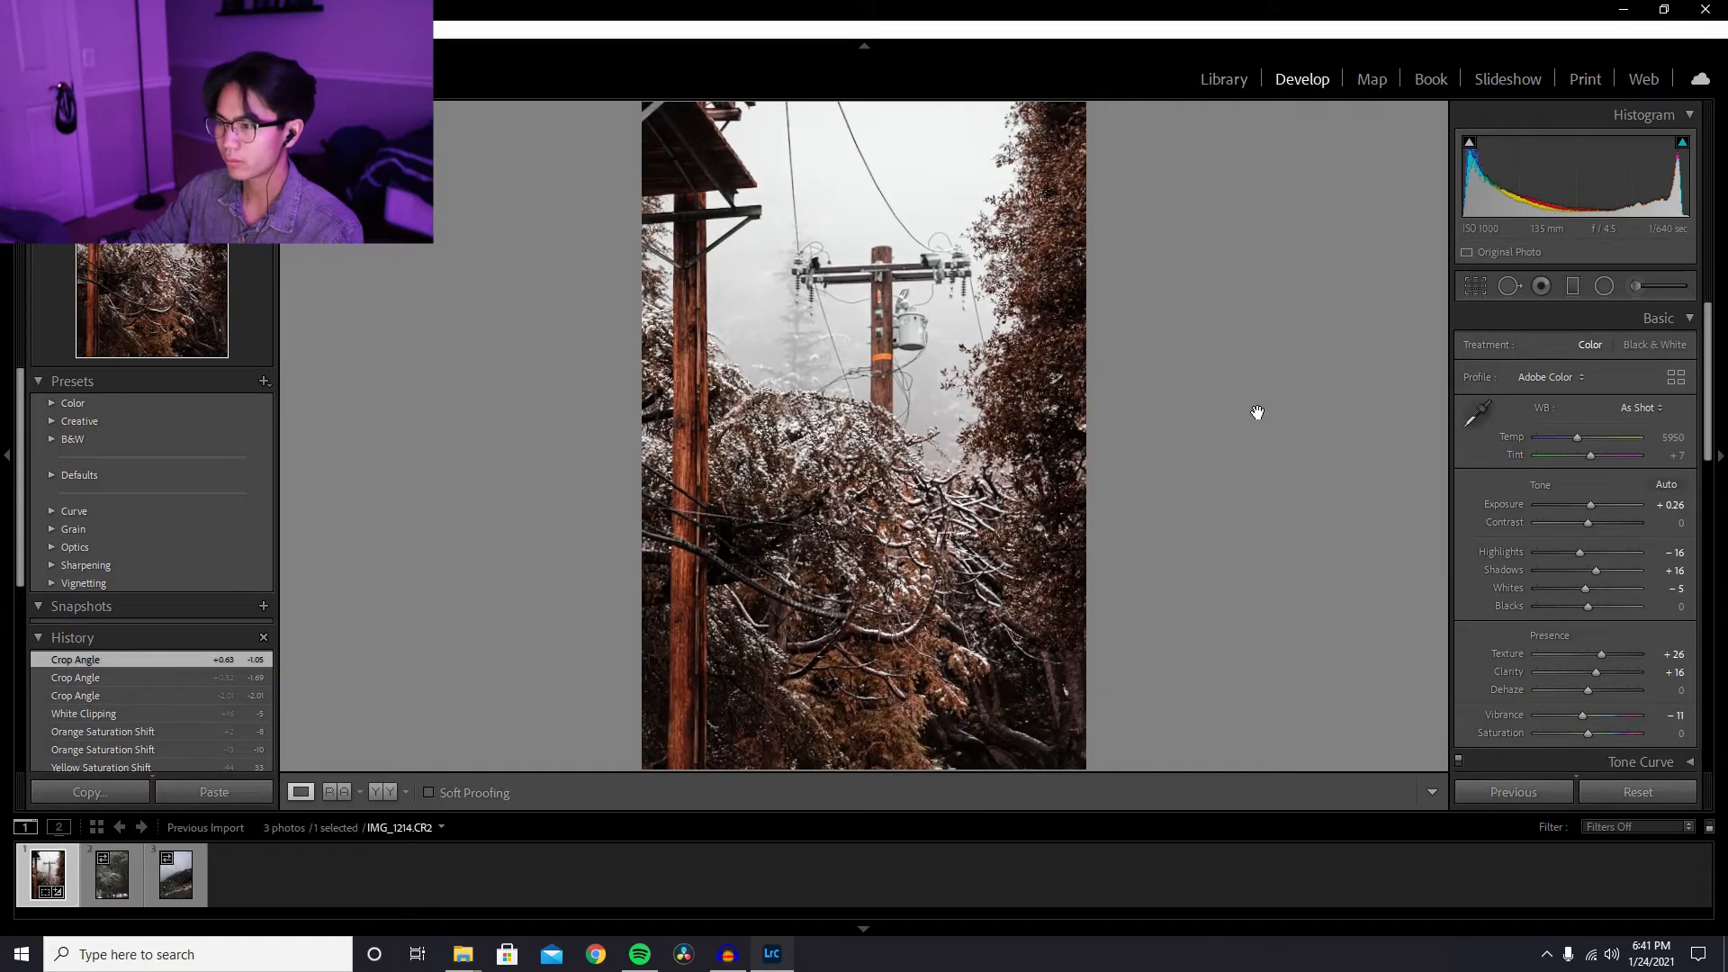
- Compare the straightened photo with its unedited version and set the Orange hue to -3 in the HSL color adjustments
key("backslash")
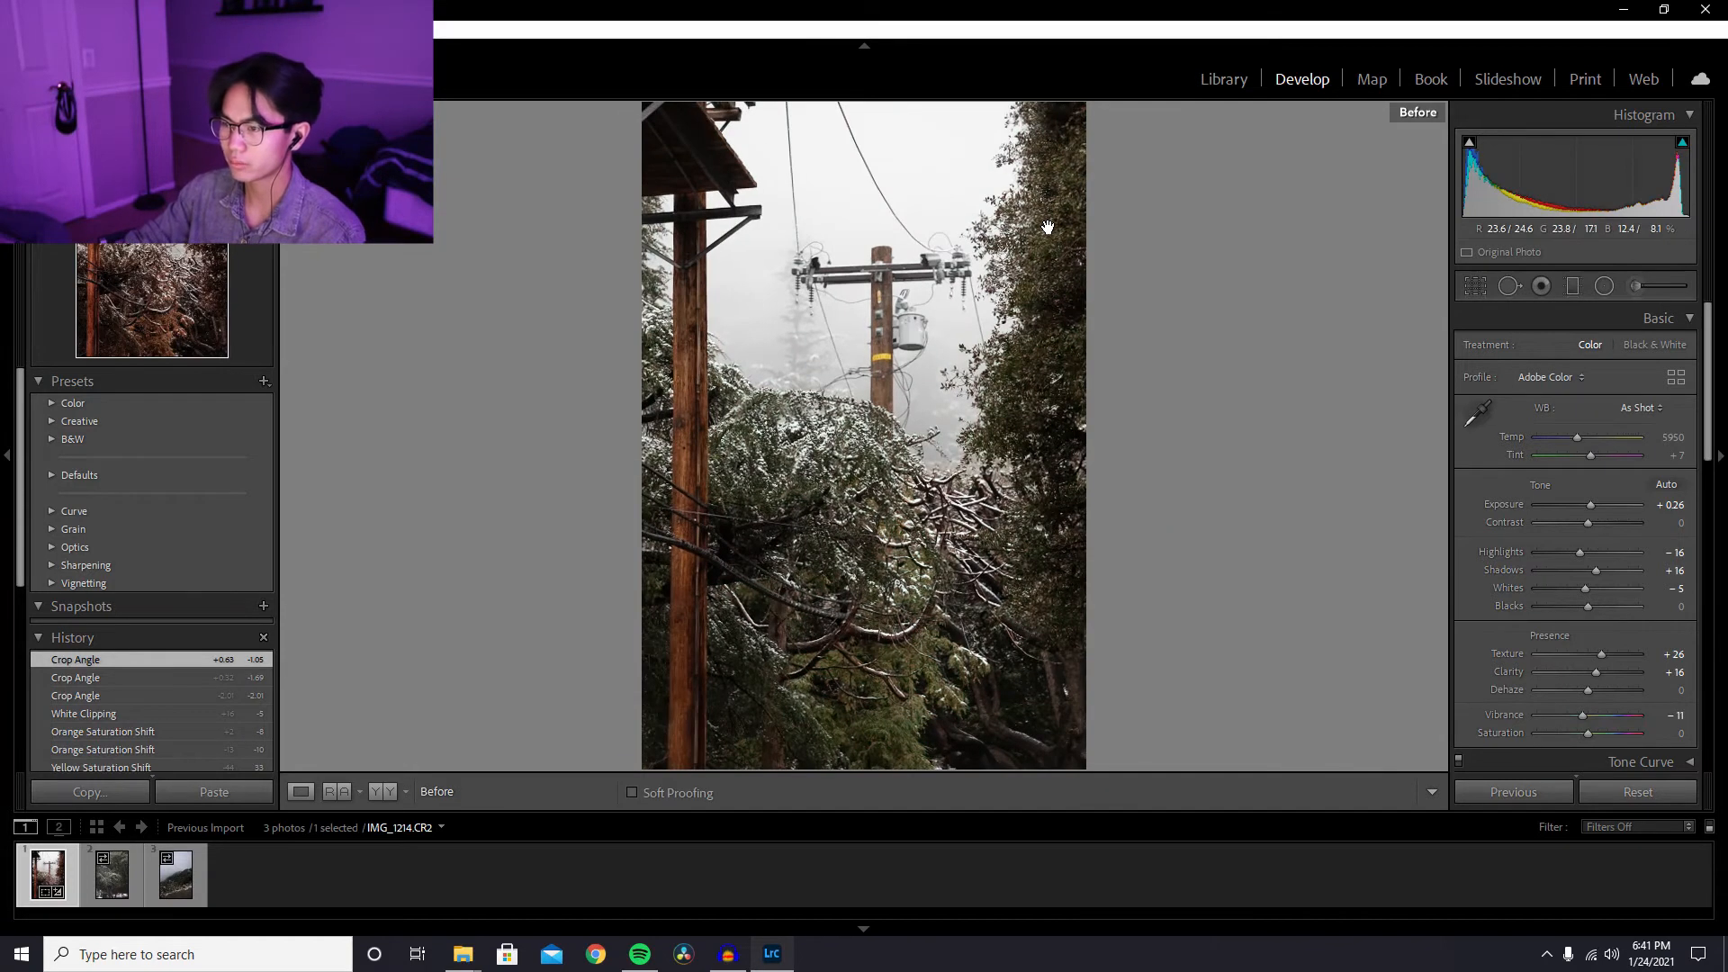
key("backslash")
key("backslash")
key("backslash")
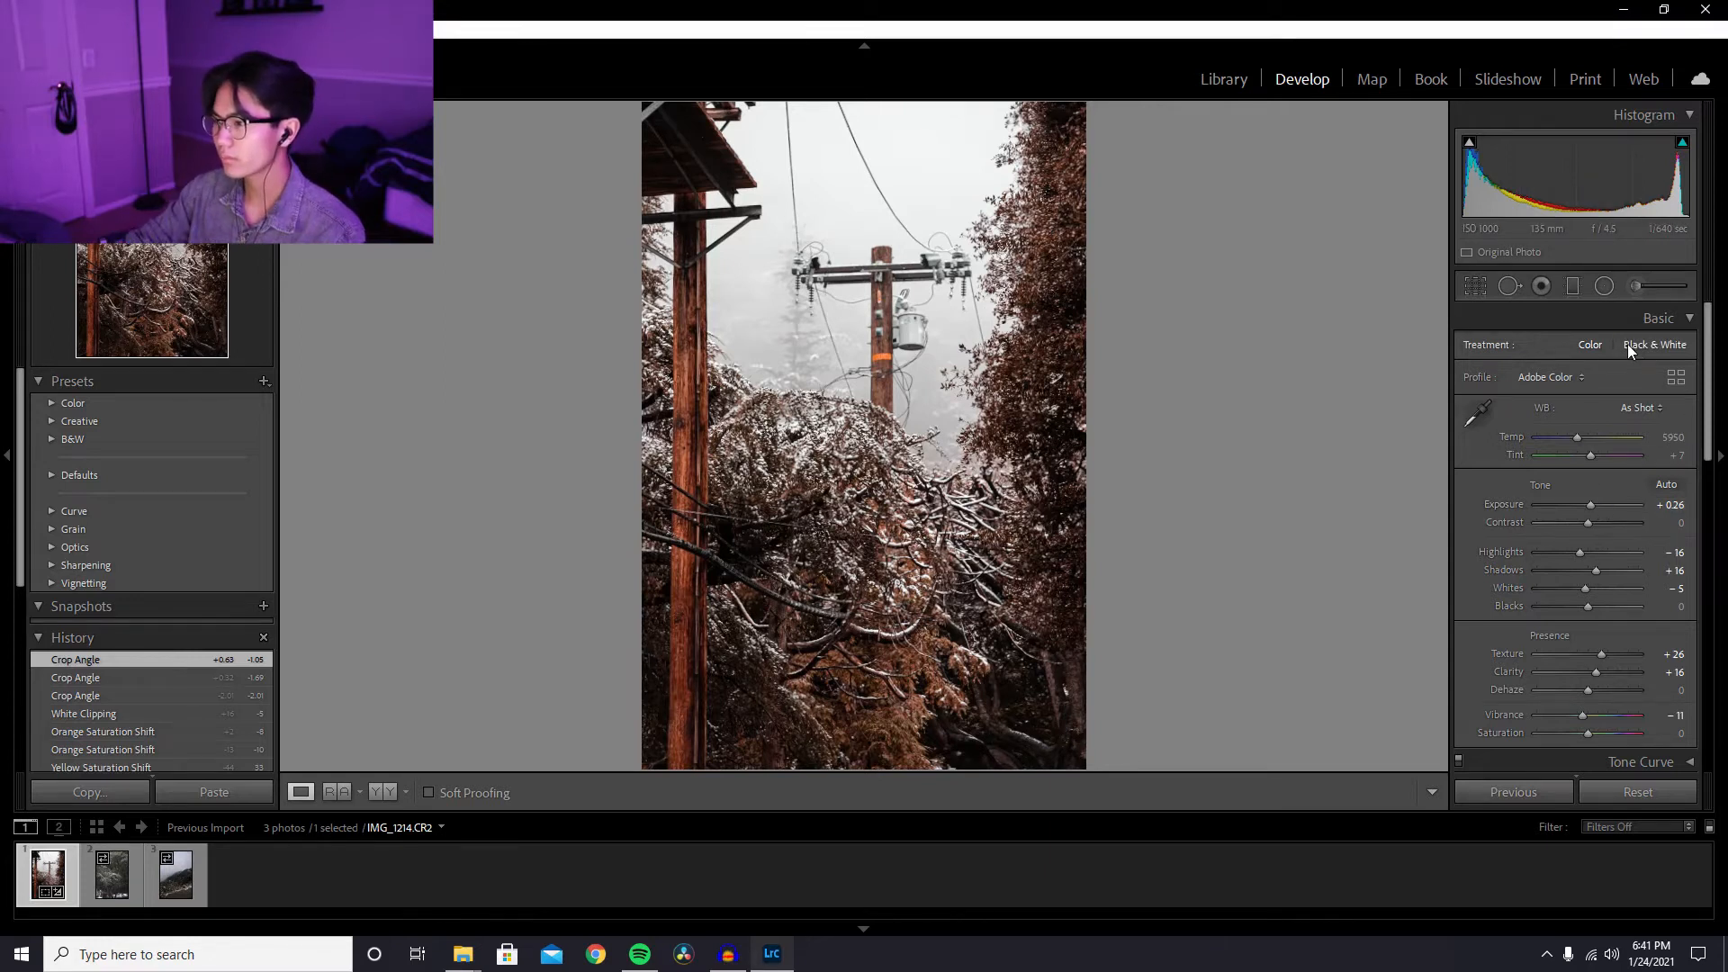
scroll(1601, 634, "down", 5)
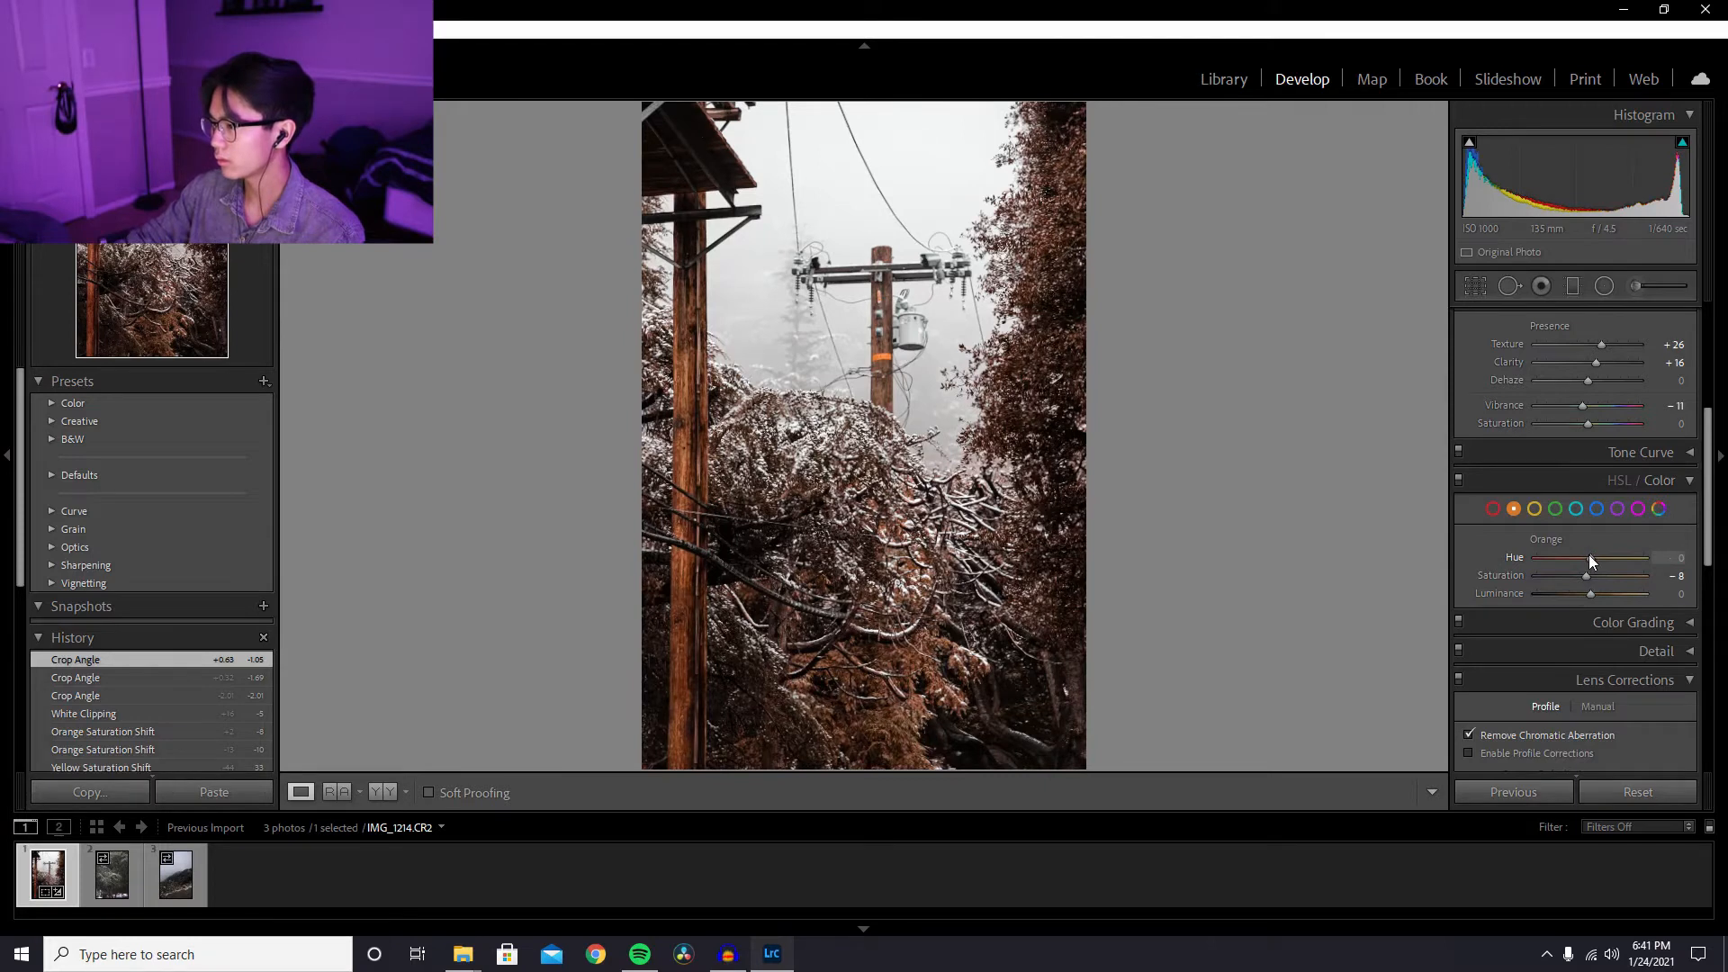
left_click_drag(1589, 557, 1569, 554)
scroll(1508, 591, "up", 5)
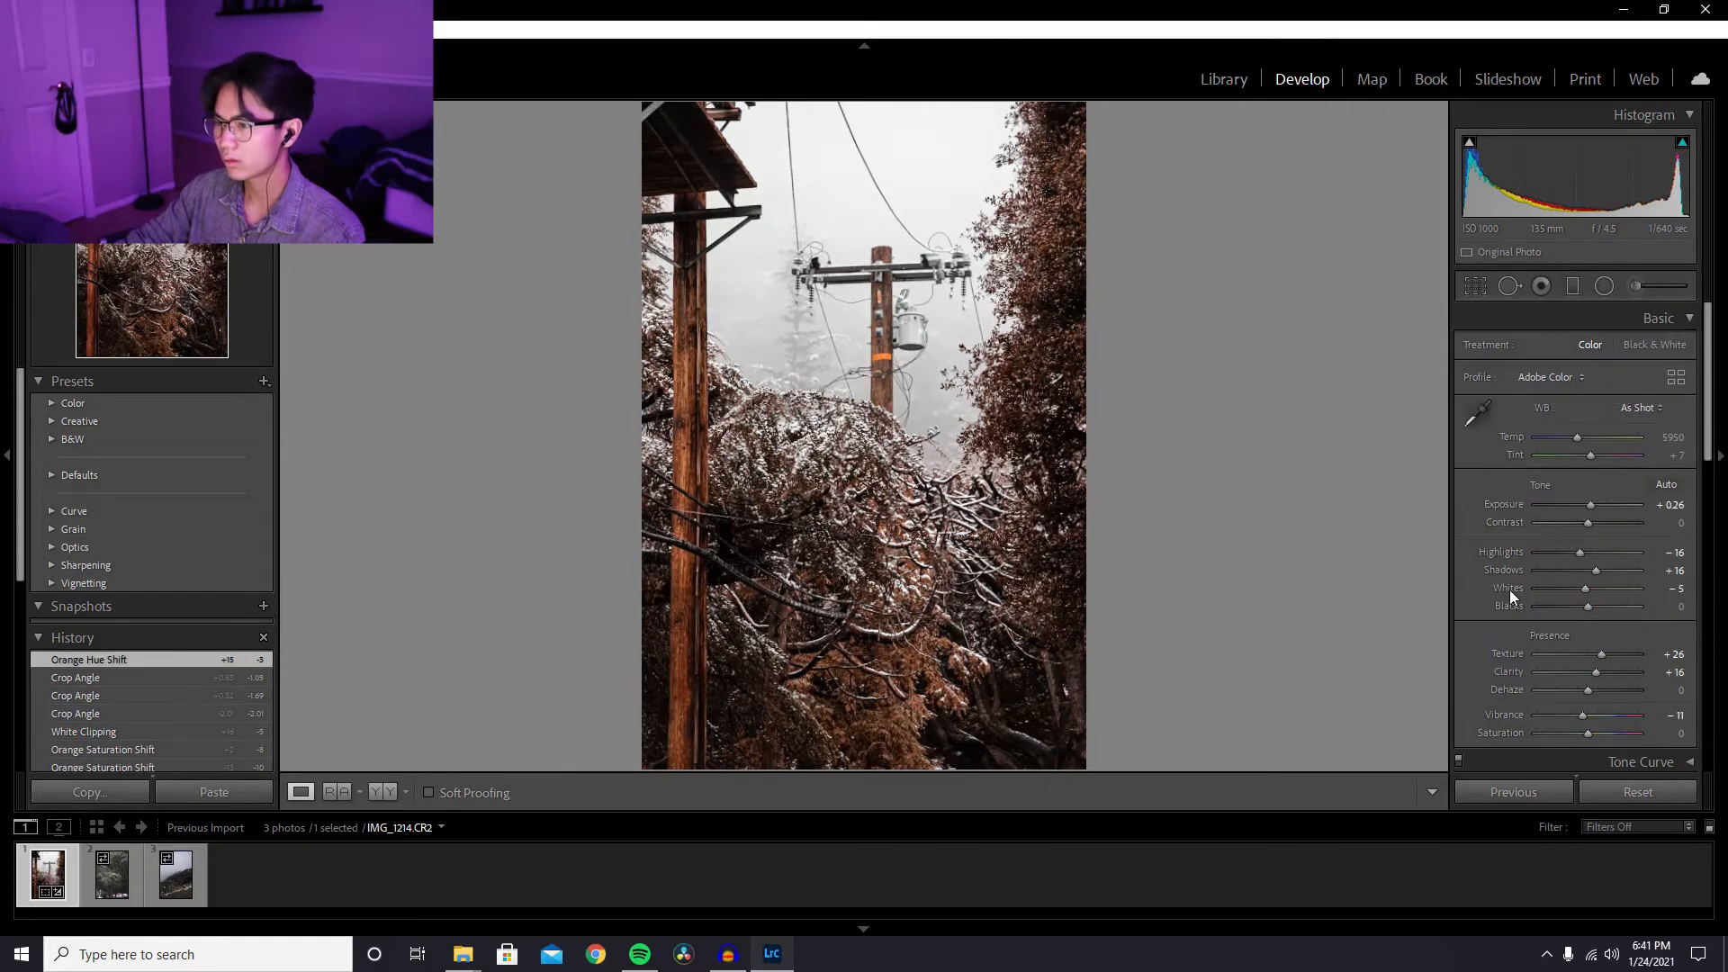
- Create an adjustment brush mask with Exposure 0.44 and paint over the sky above the power pole, showing the mask overlay
left_click(1636, 285)
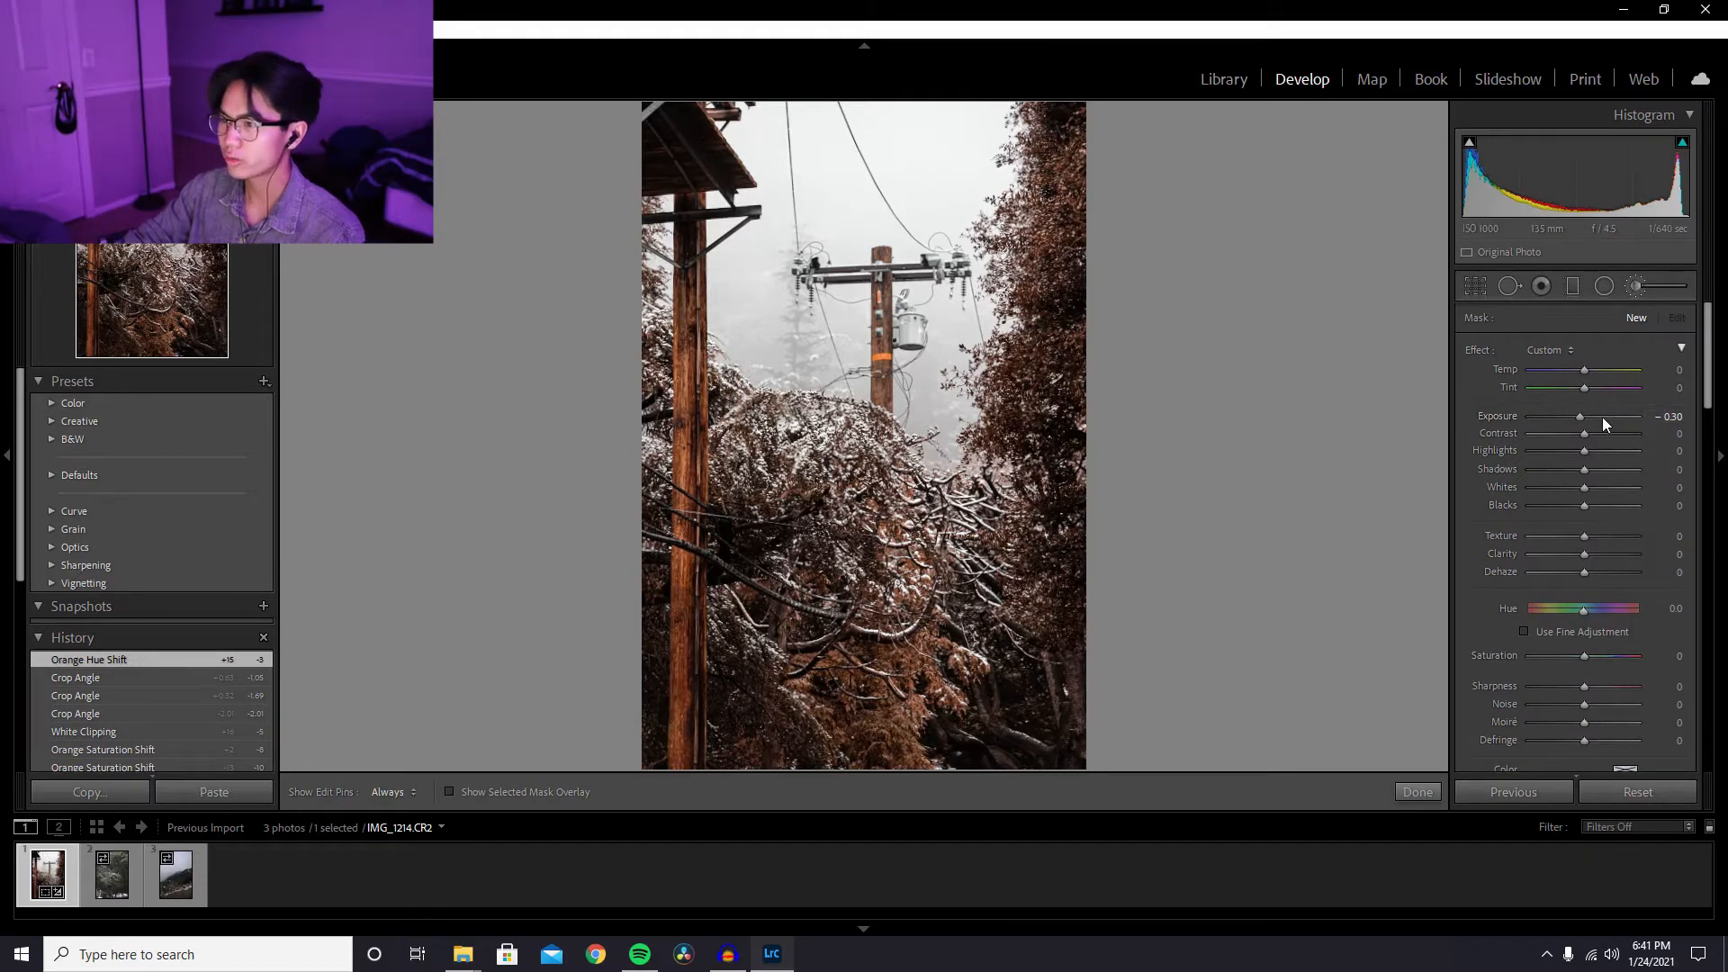
left_click_drag(1580, 418, 1591, 418)
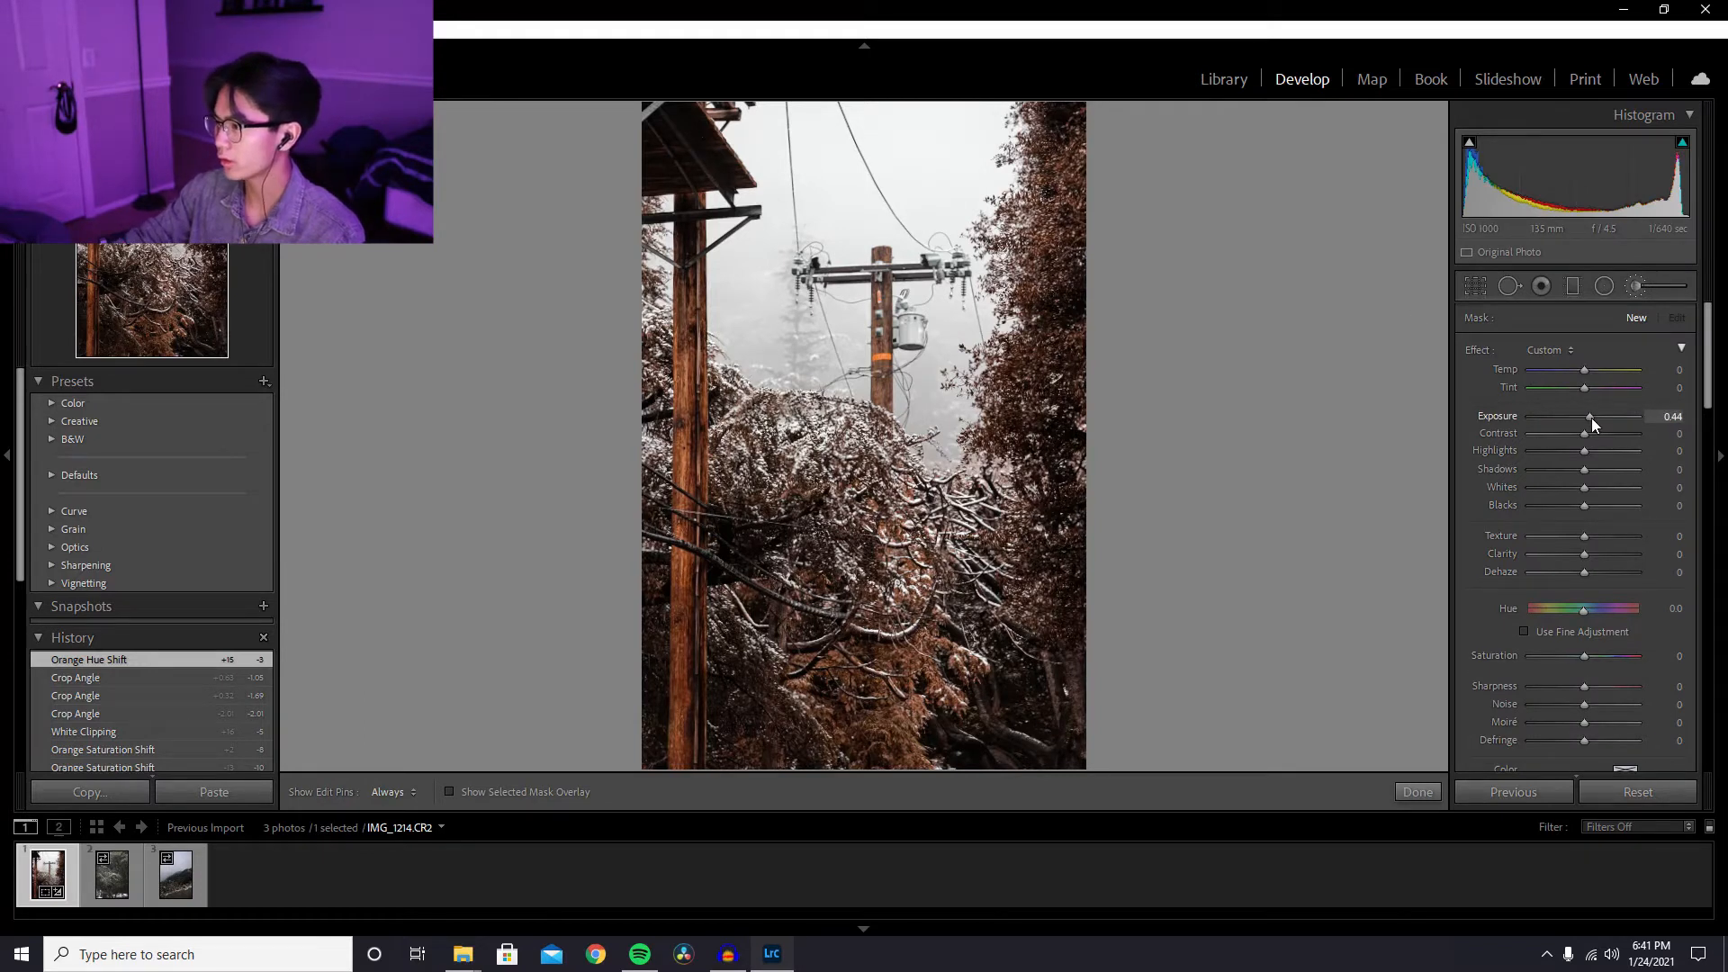
mouse_move(904, 126)
left_mouse_down()
mouse_move(954, 186)
mouse_move(899, 191)
mouse_move(930, 144)
mouse_move(961, 144)
mouse_move(945, 174)
mouse_move(1011, 166)
mouse_move(970, 239)
left_mouse_up()
key("o")
key("h")
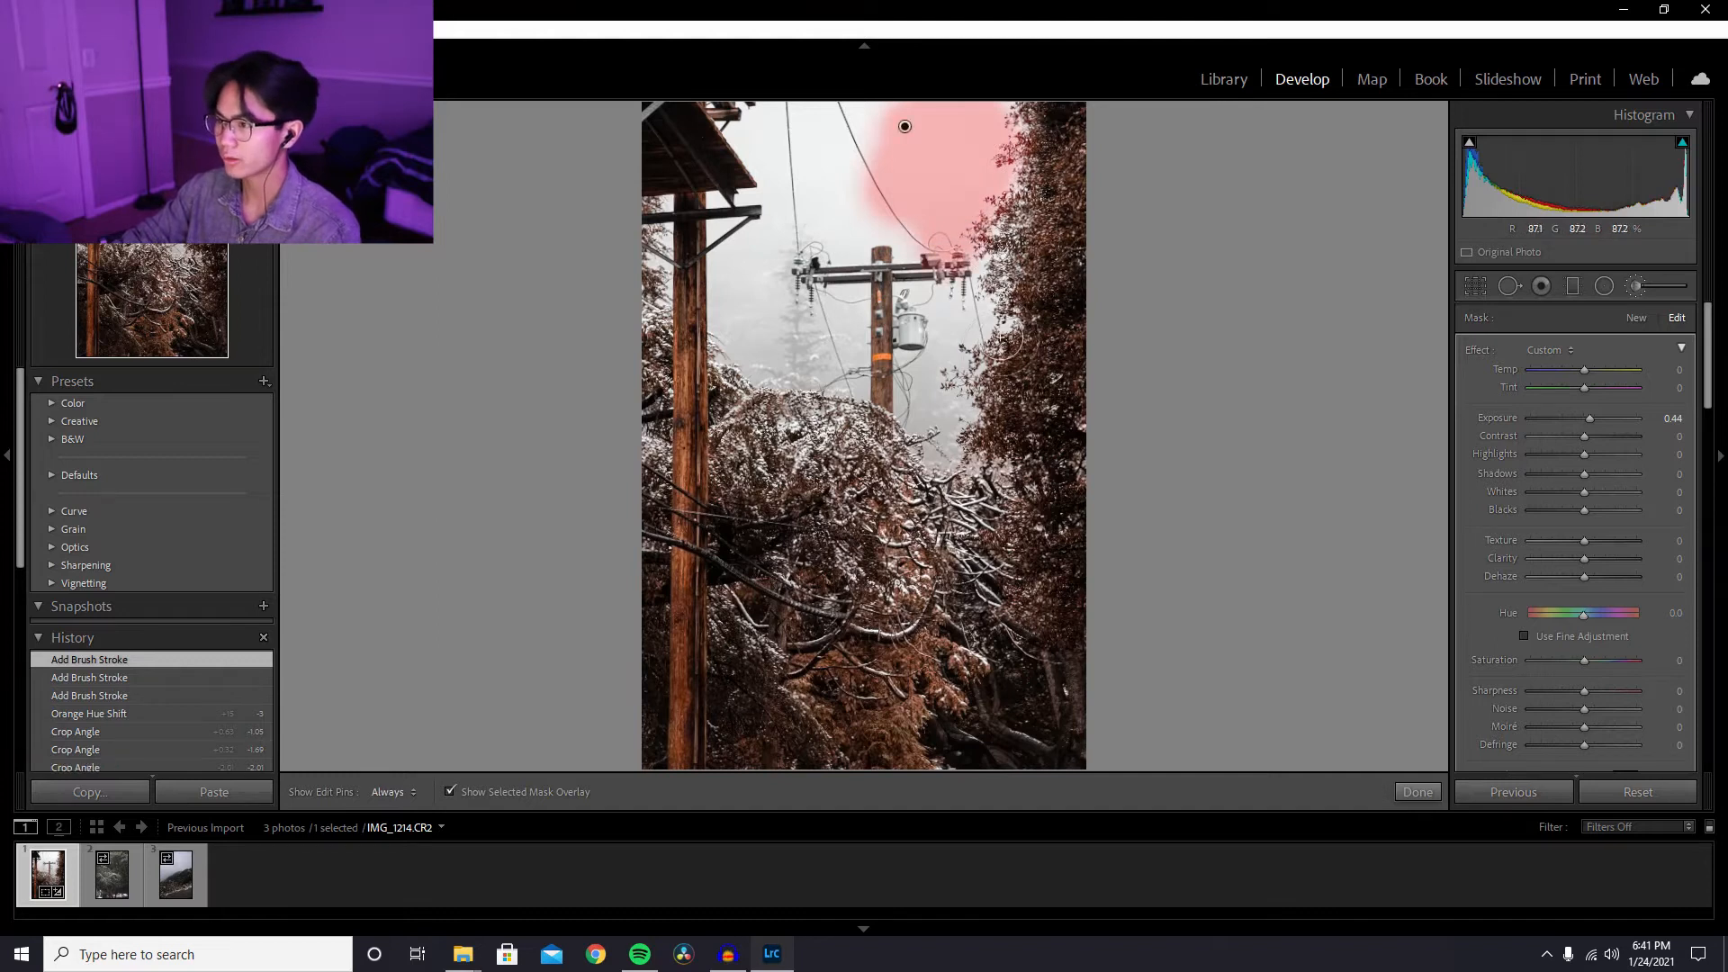
- Extend the brush mask across the rest of the sky down to the treetops and around the wooden post, checking coverage with the overlay
key("h")
mouse_move(971, 300)
left_mouse_down()
mouse_move(946, 372)
mouse_move(970, 435)
mouse_move(979, 401)
mouse_move(877, 224)
mouse_move(892, 264)
mouse_move(824, 247)
mouse_move(814, 135)
mouse_move(831, 191)
mouse_move(756, 121)
left_mouse_up()
key("h")
key("o")
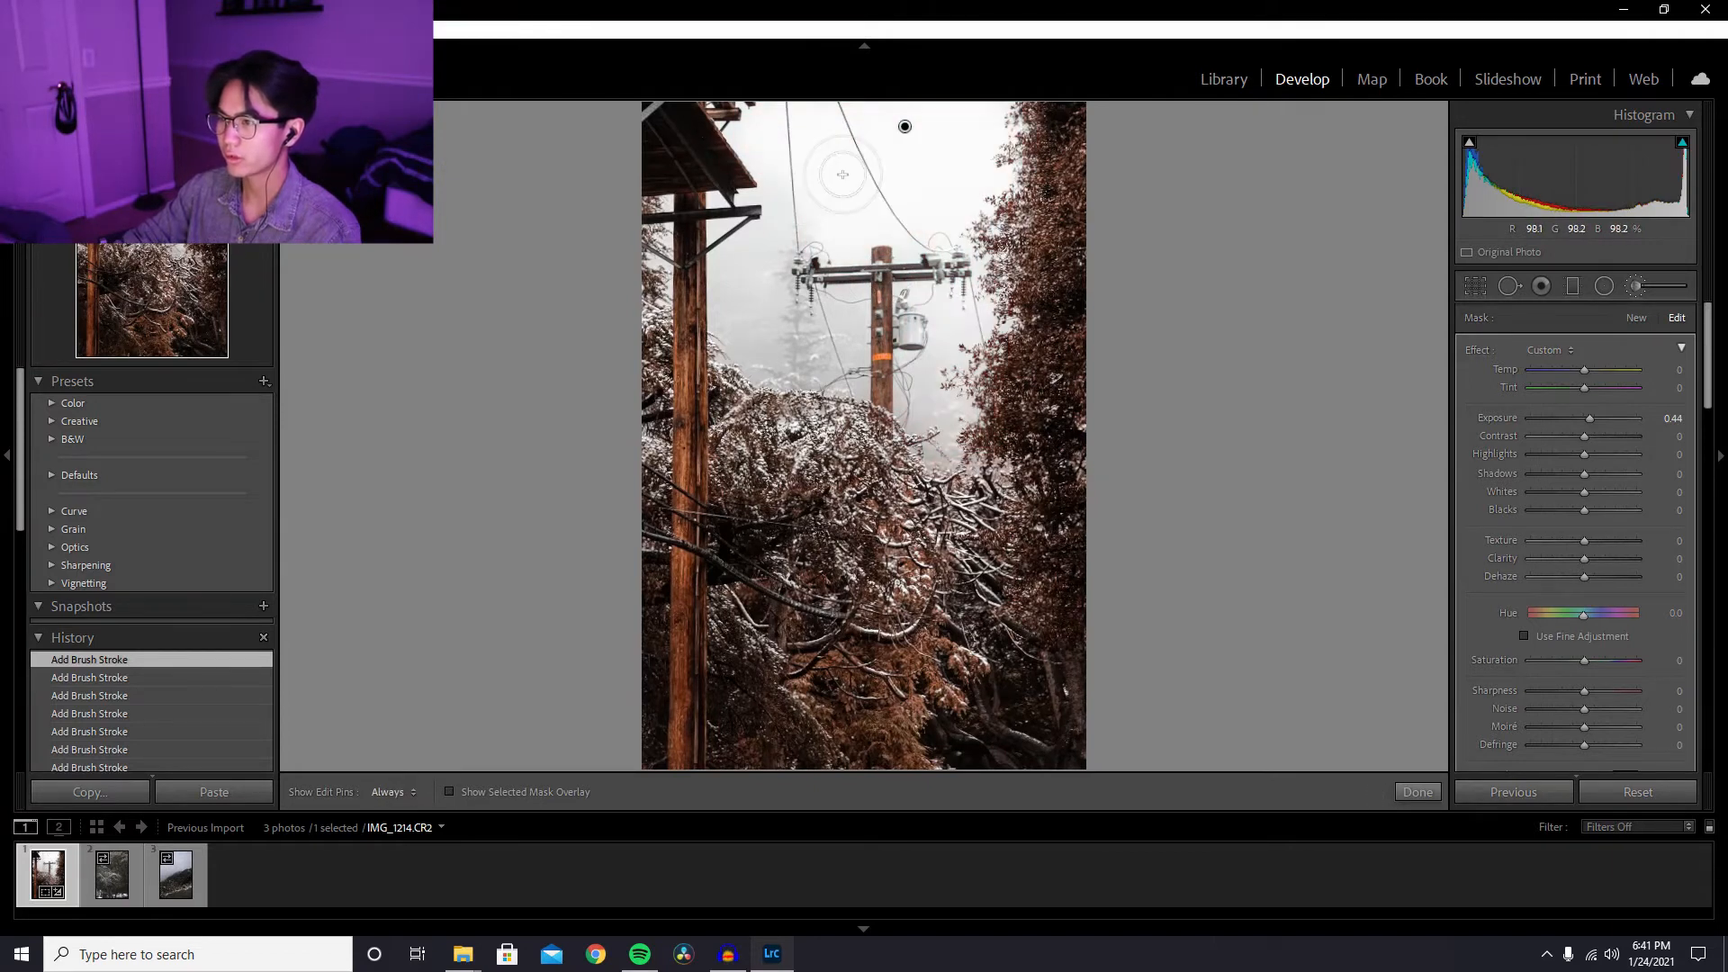
key("o")
key("o")
key("o")
key("h")
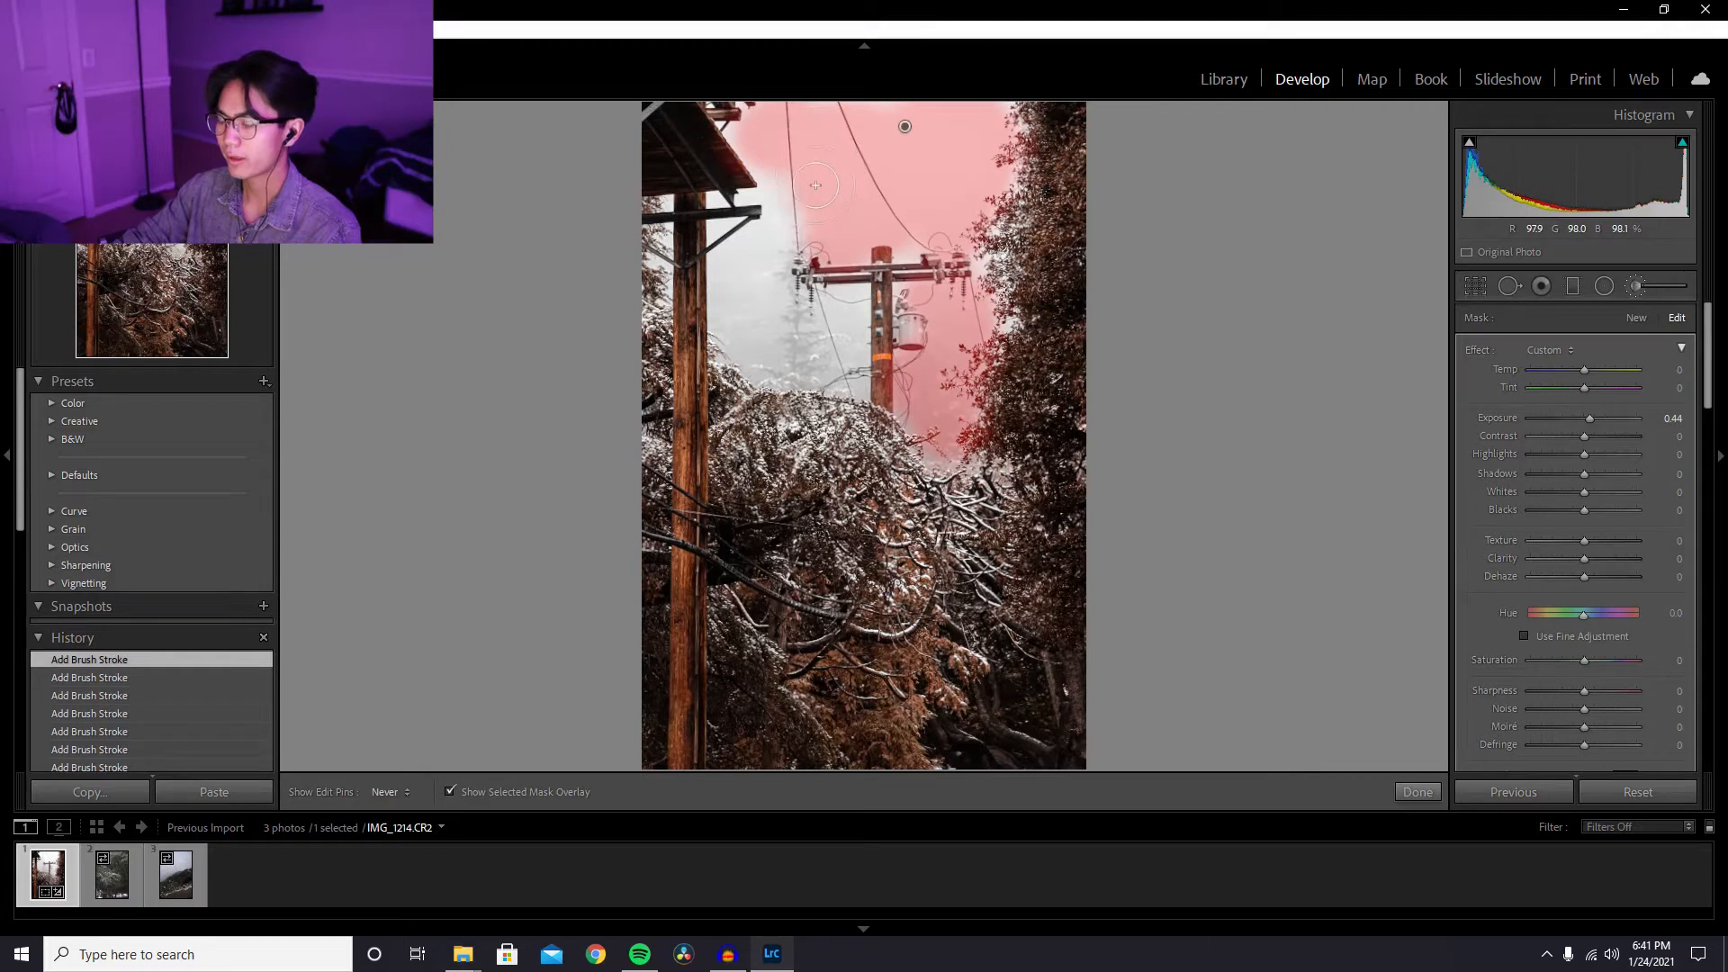
mouse_move(815, 185)
left_mouse_down()
mouse_move(831, 240)
mouse_move(780, 309)
mouse_move(775, 260)
mouse_move(776, 371)
mouse_move(790, 374)
mouse_move(797, 329)
mouse_move(816, 396)
mouse_move(850, 389)
mouse_move(891, 342)
mouse_move(877, 401)
left_mouse_up()
key("h")
key("h")
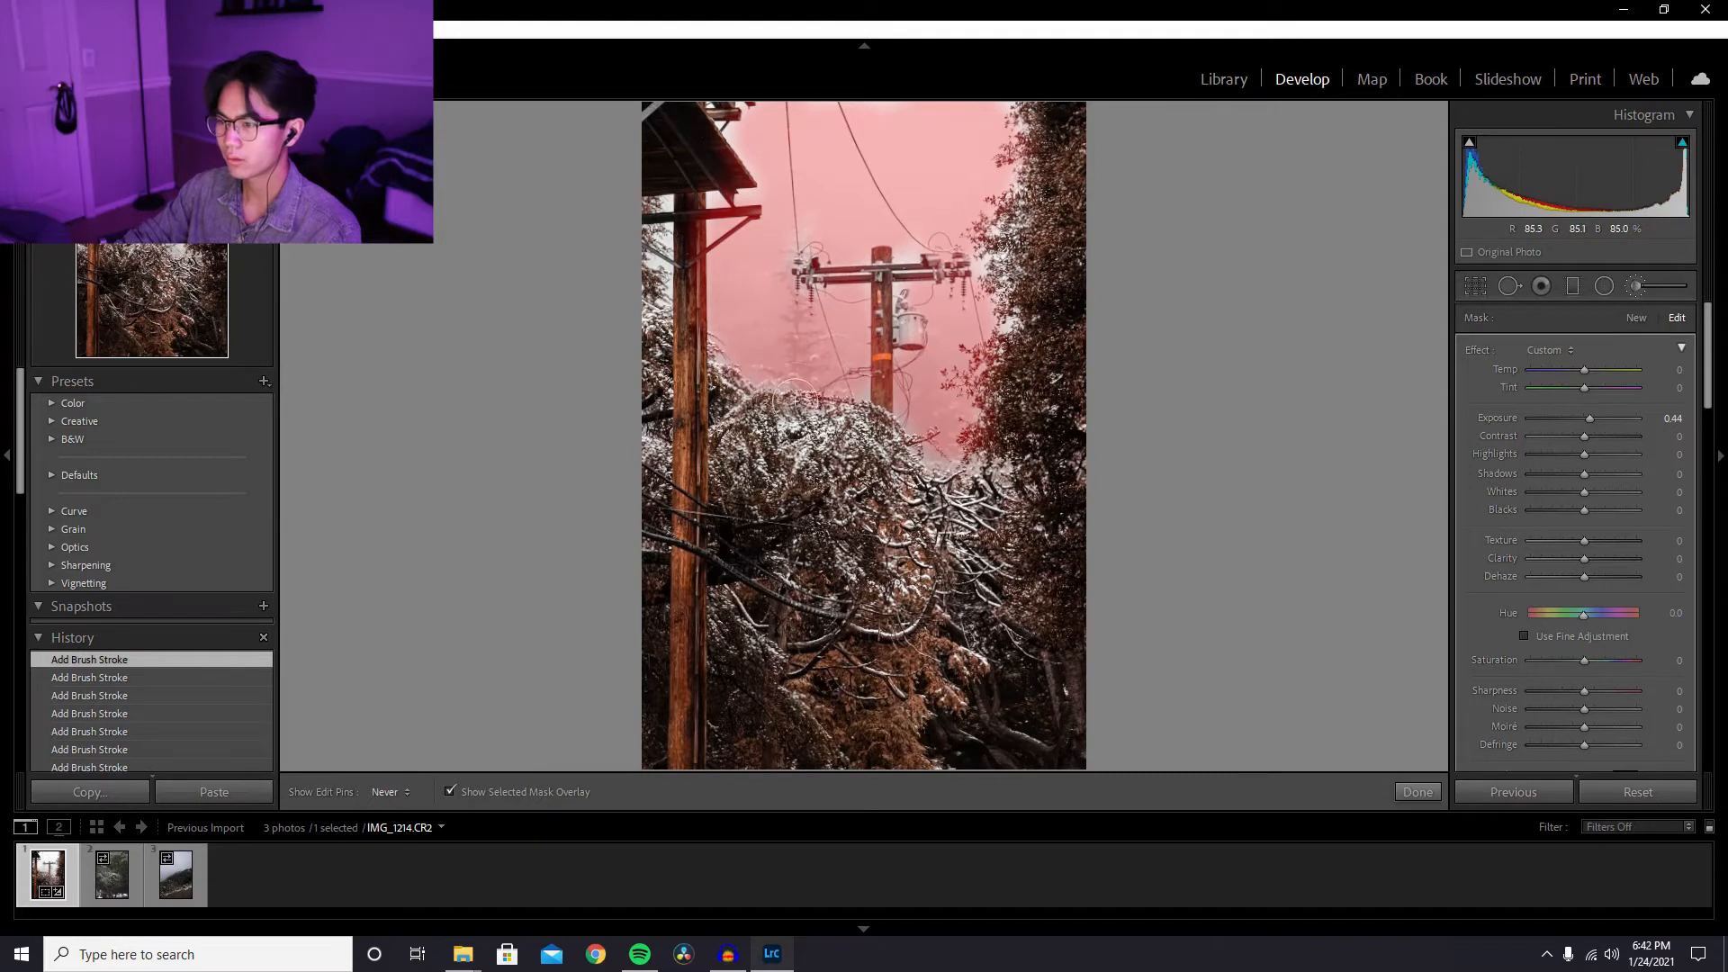
key("h")
left_click_drag(692, 259, 677, 330)
key("o")
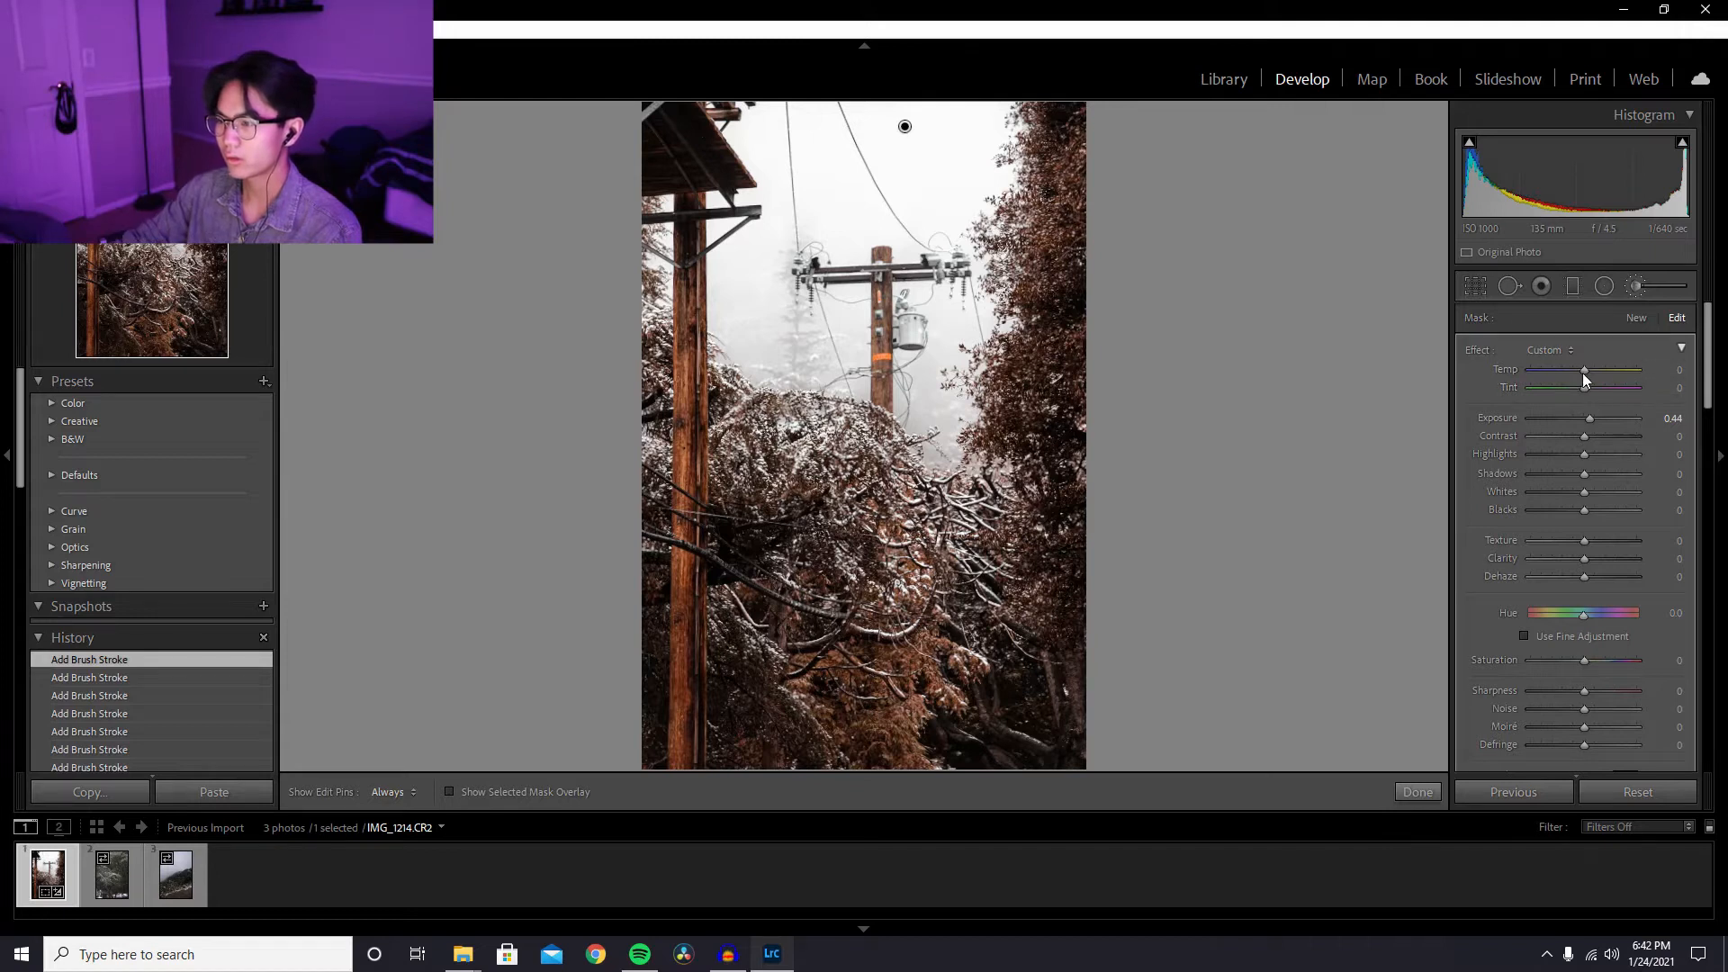
- Raise the sky brush mask's Exposure to 0.77 and finish the brush adjustment
mouse_move(1590, 418)
left_mouse_down()
mouse_move(1633, 419)
mouse_move(1487, 396)
mouse_move(1615, 402)
mouse_move(1564, 425)
mouse_move(1593, 419)
left_mouse_up()
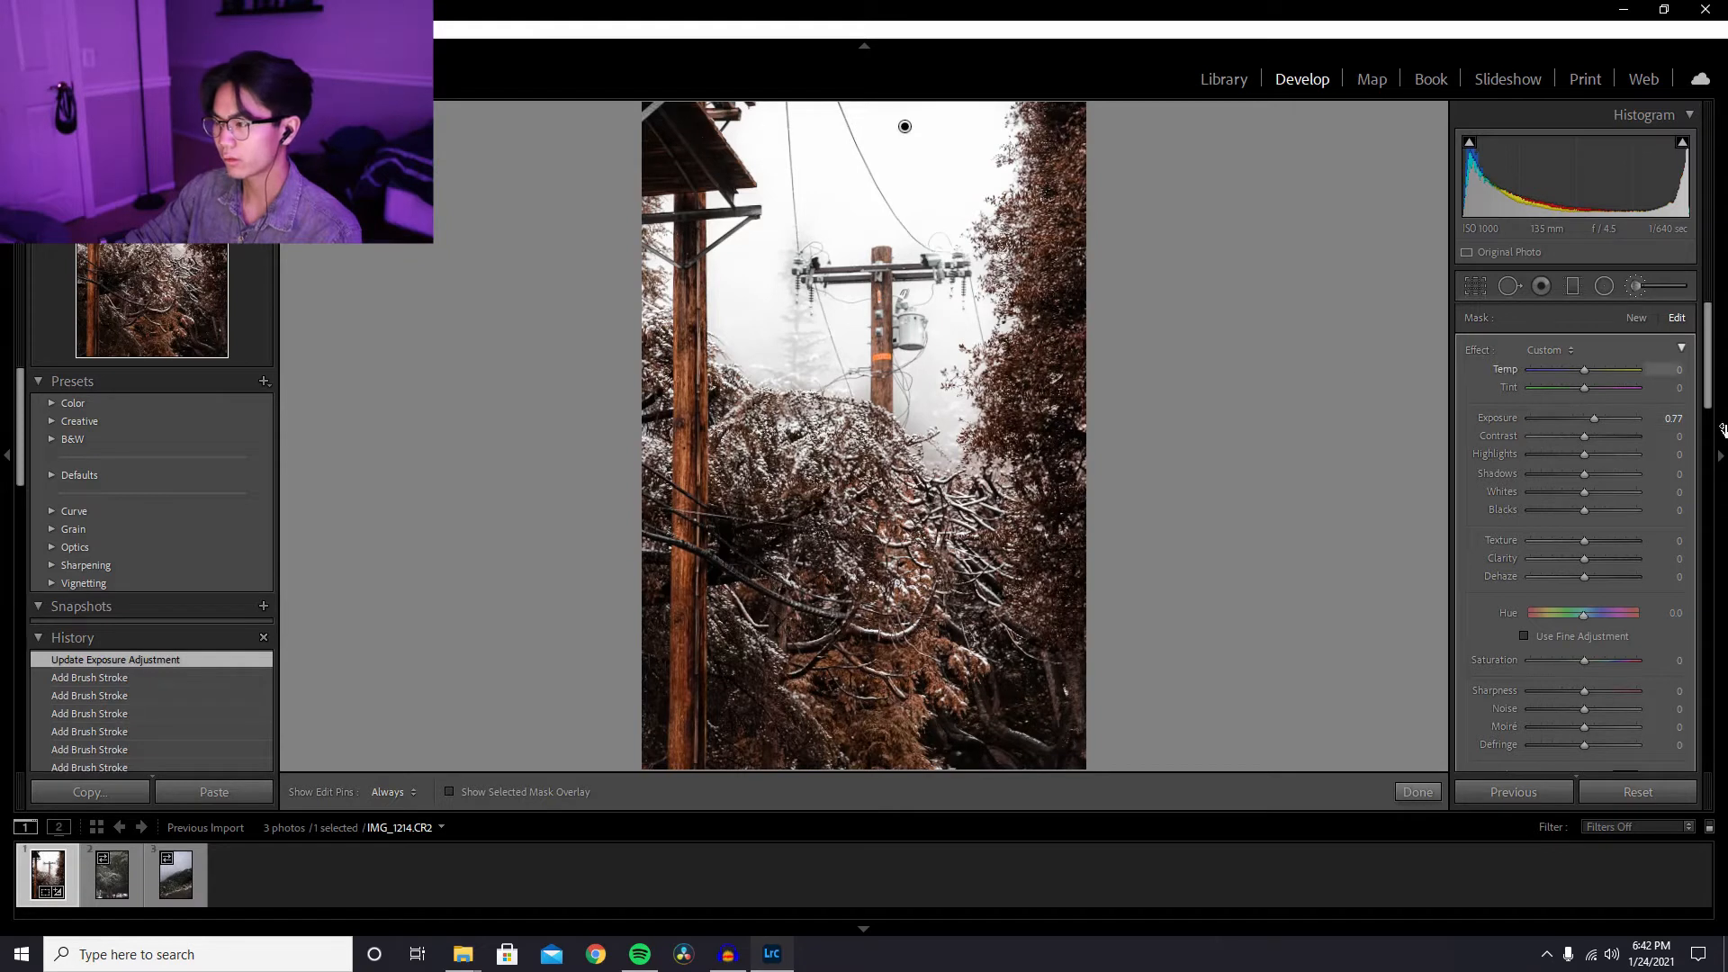
left_click(1639, 287)
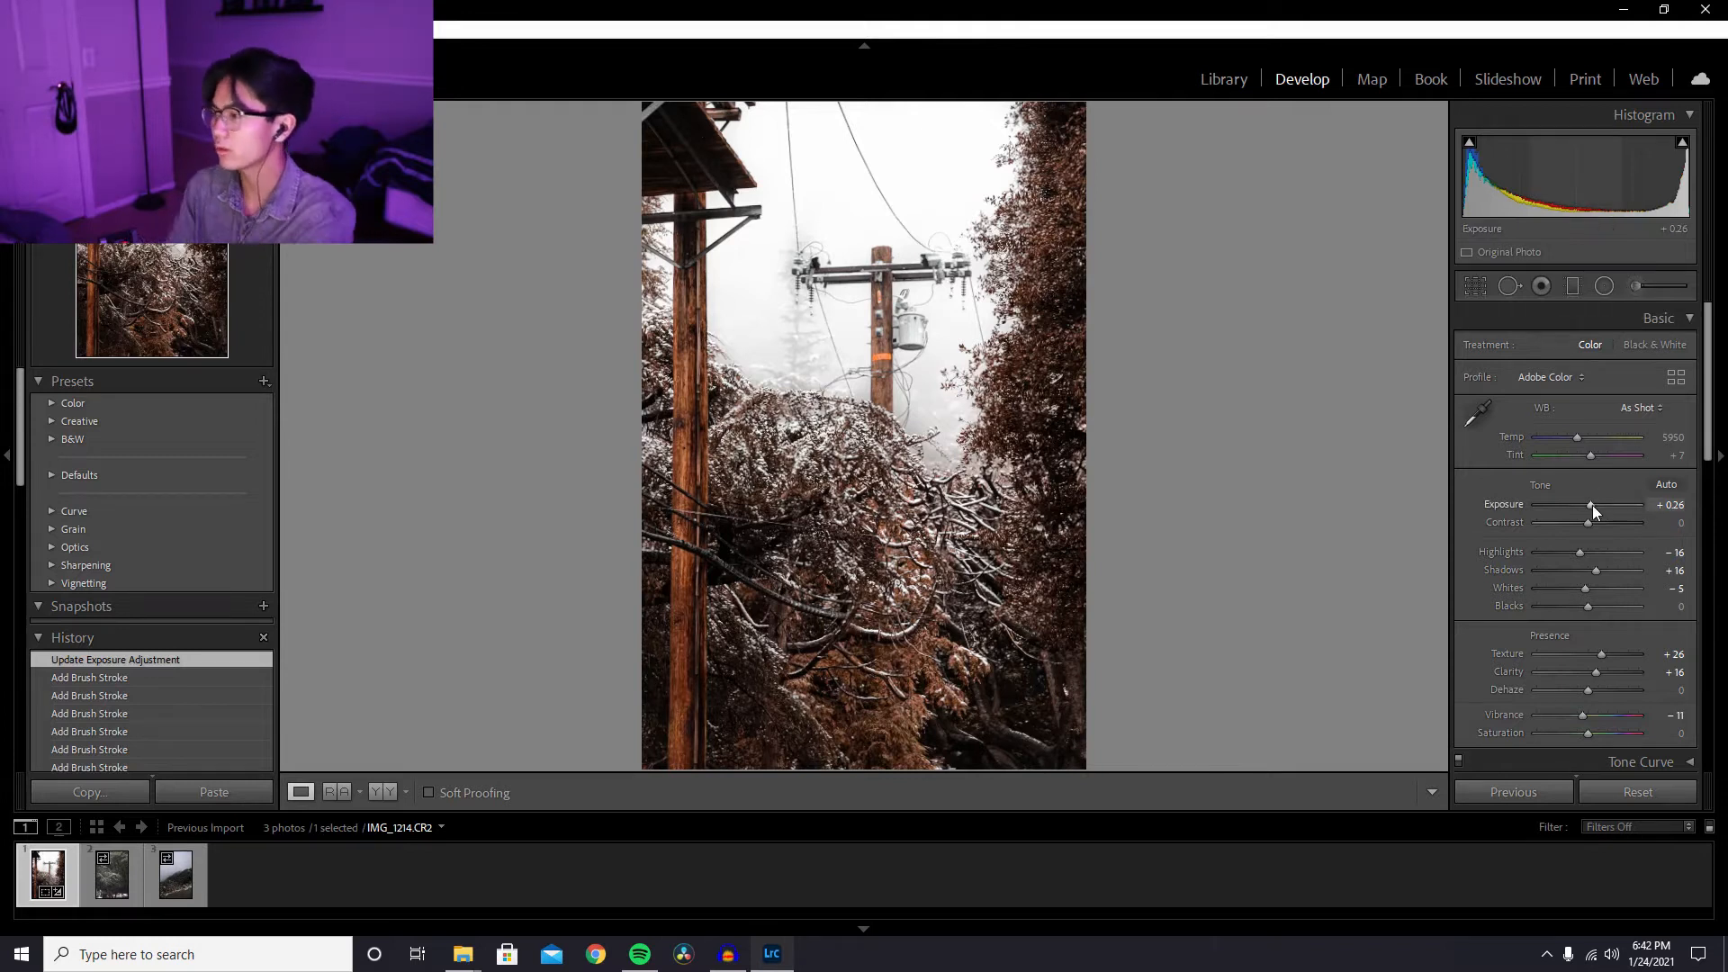
- Set the photo's overall Exposure to +0.61 and compare the before and after views
left_click_drag(1591, 506, 1595, 504)
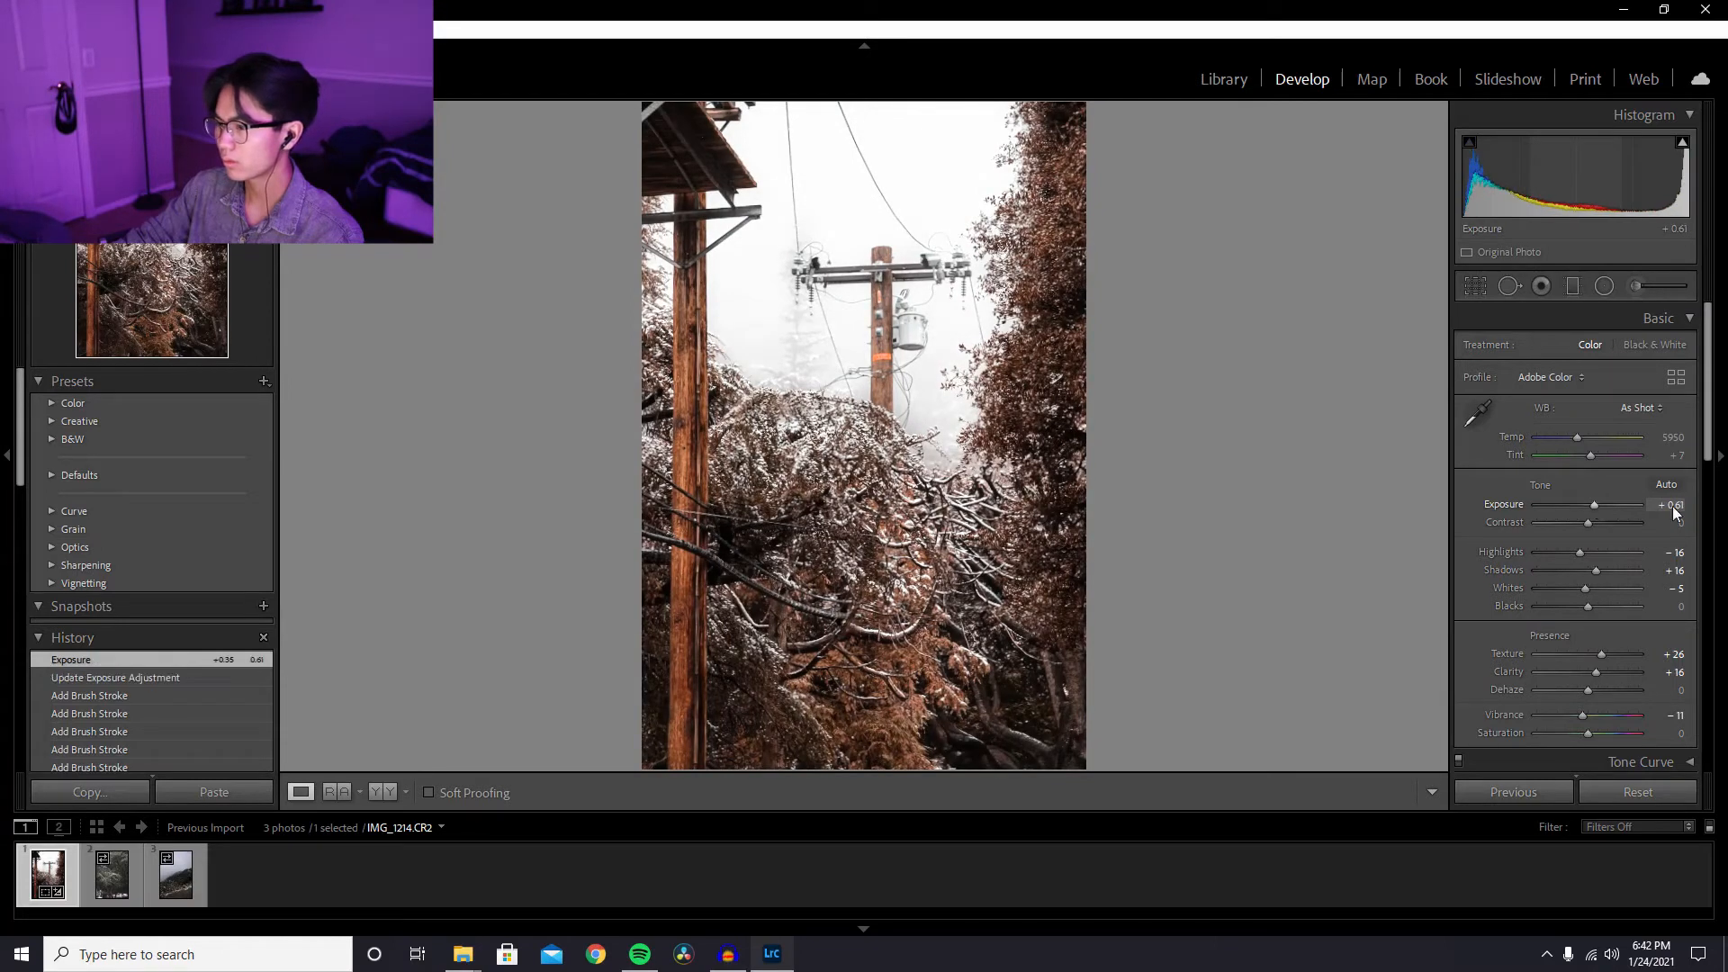
key("backslash")
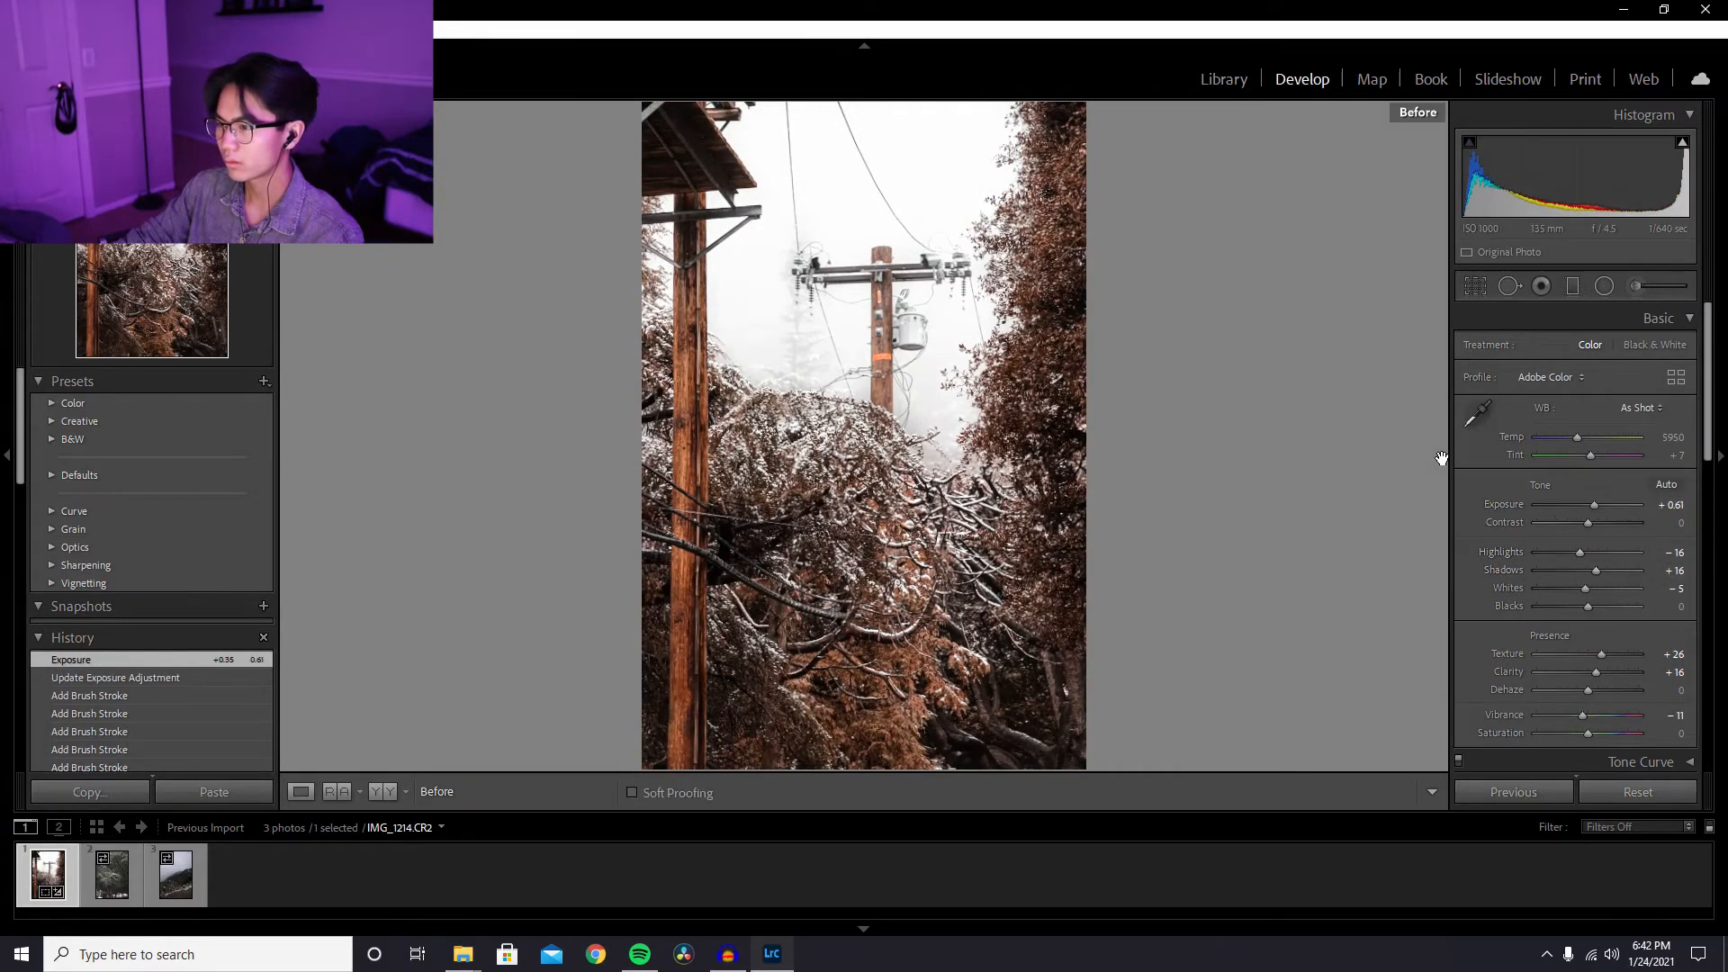
key("backslash")
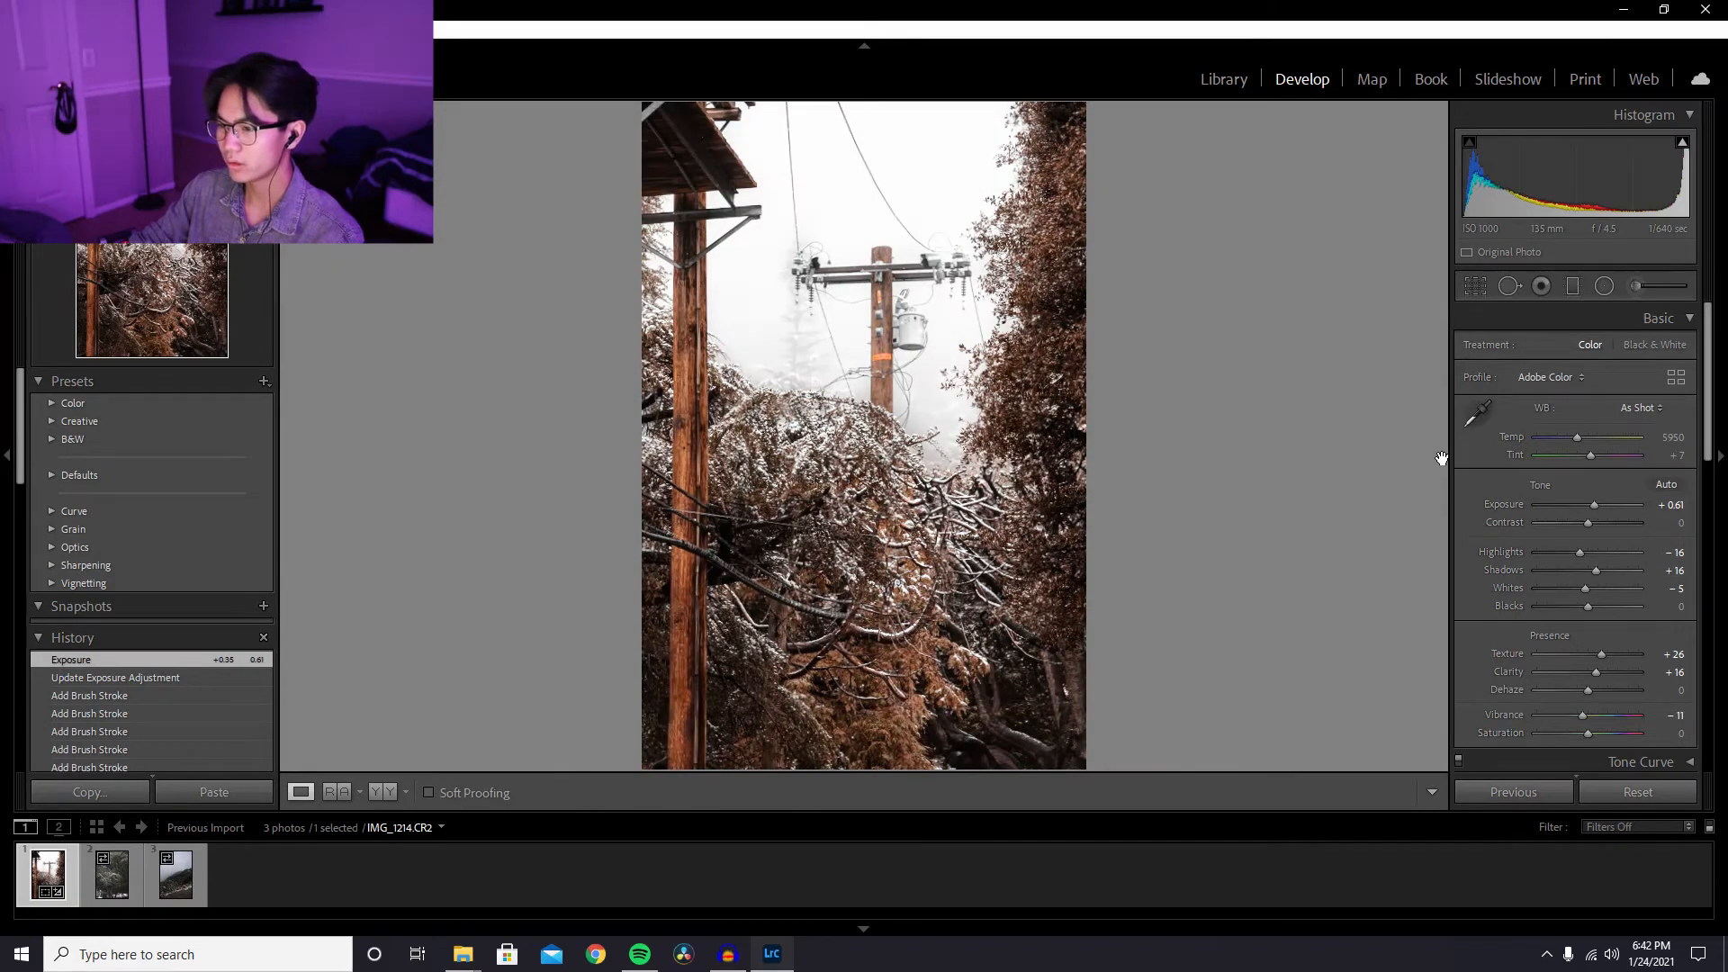
key("backslash")
key("backslash")
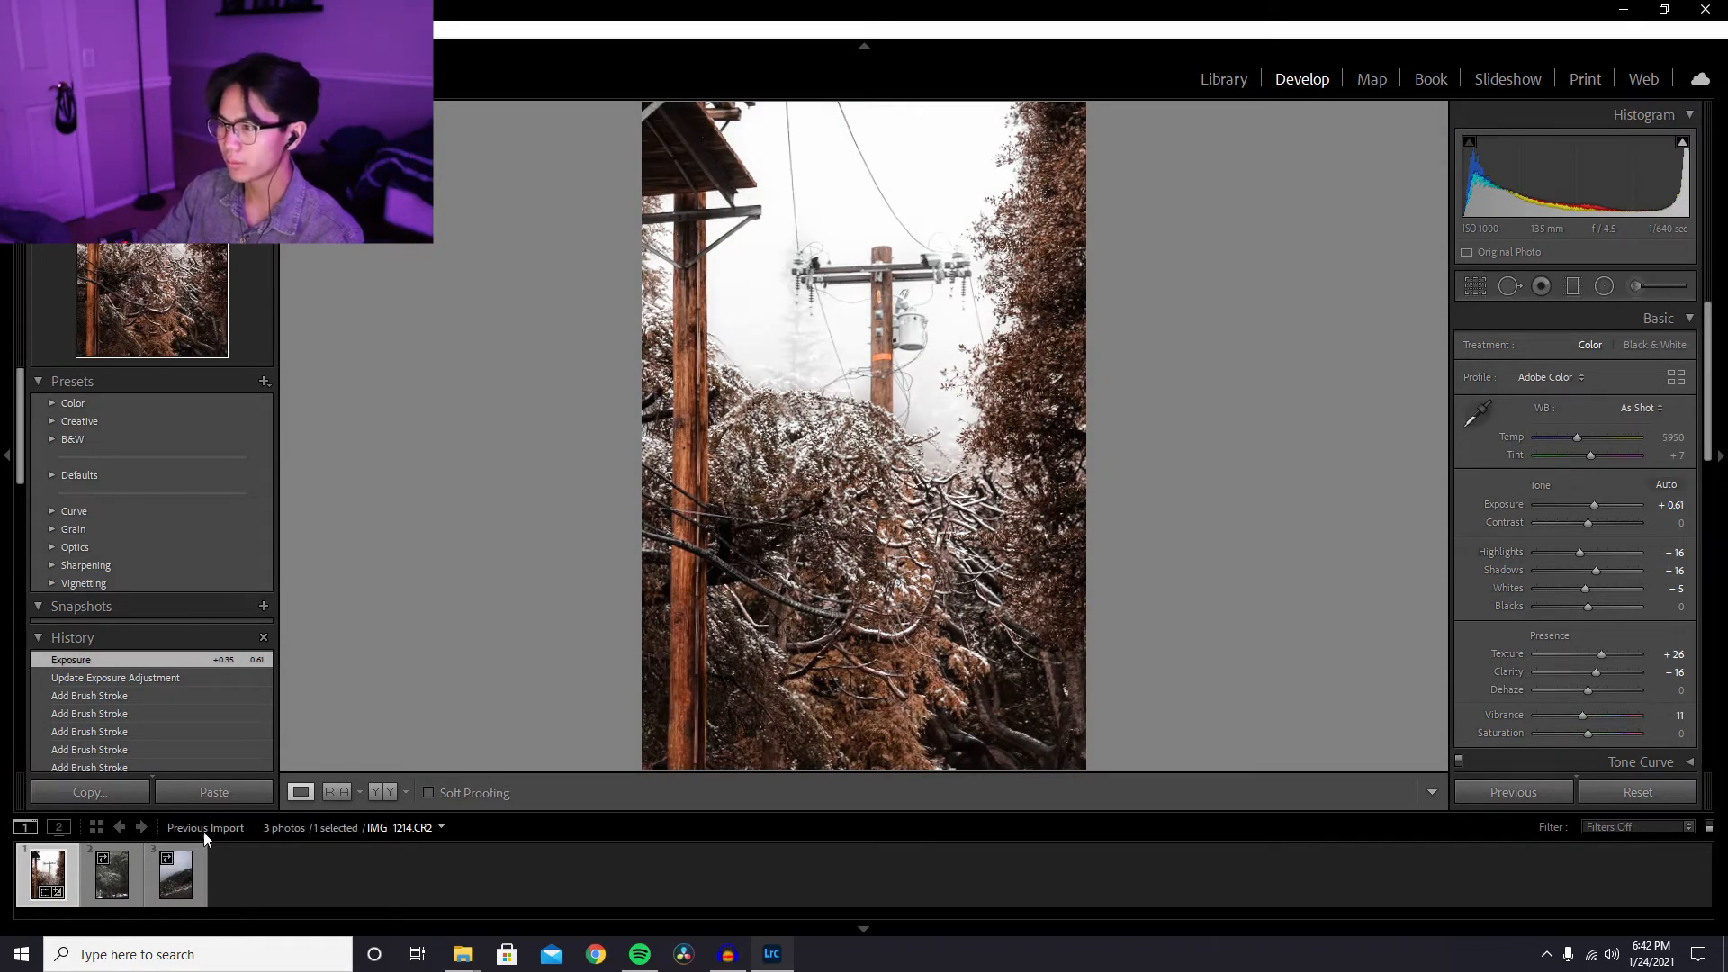
- Copy the develop settings from the power pole photo IMG_1214.CR2 and paste them onto IMG_1220.CR2
left_click(111, 880)
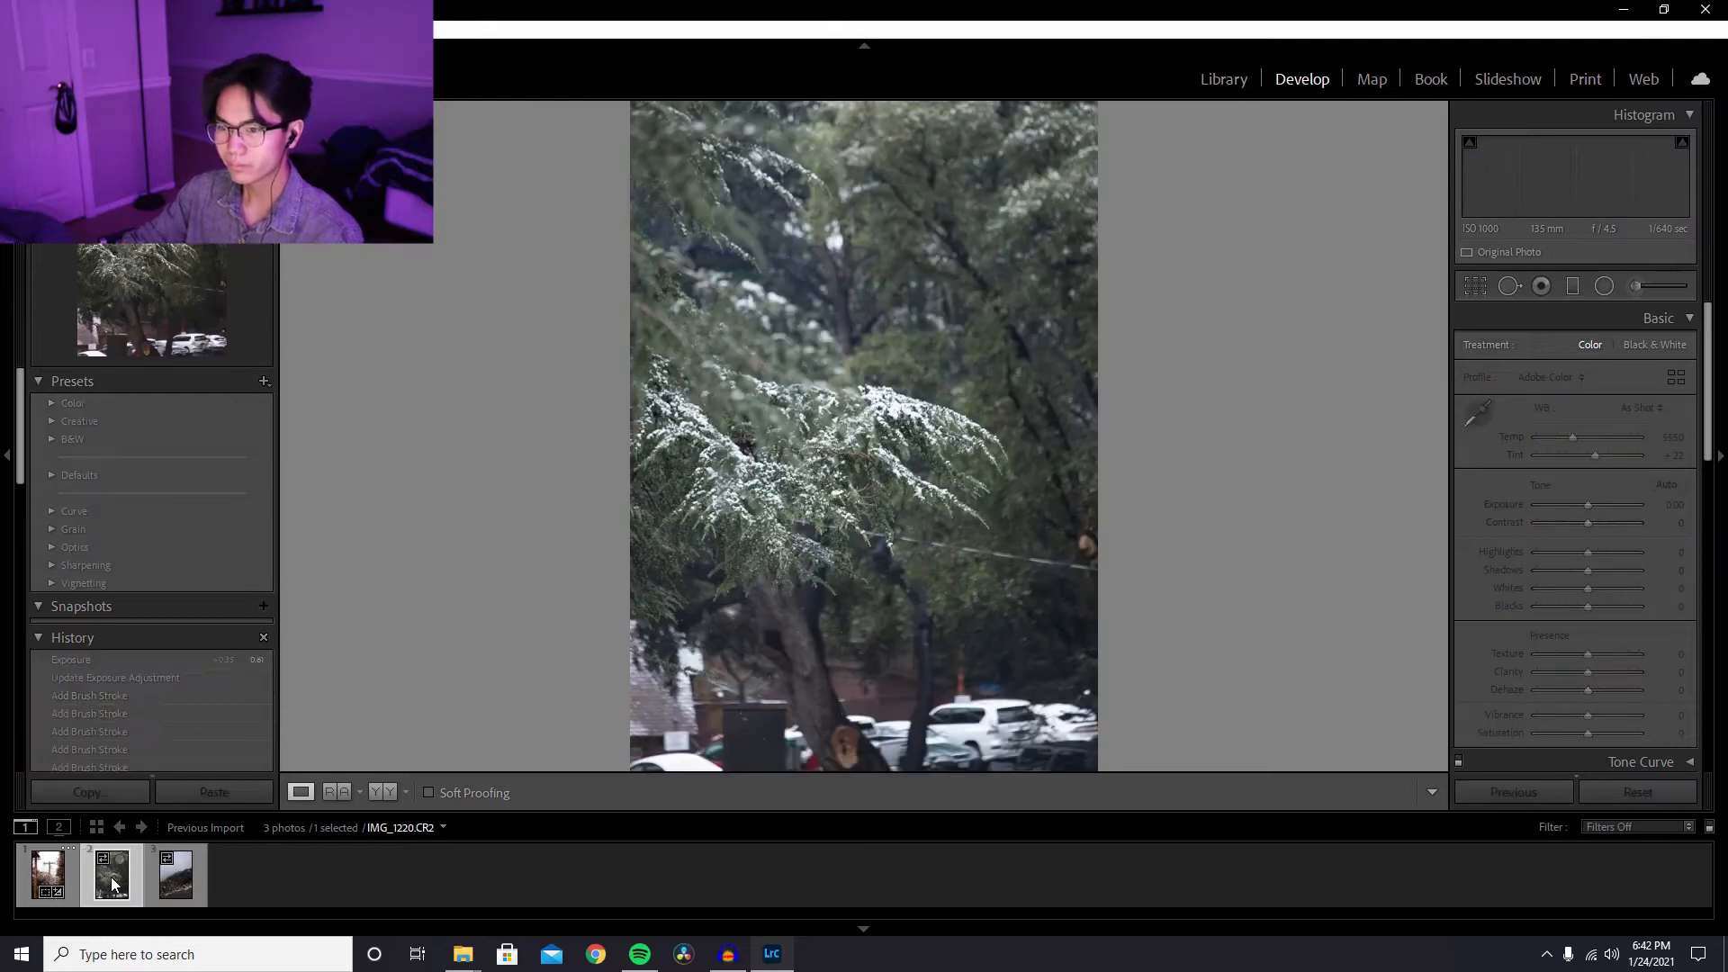
key("Left")
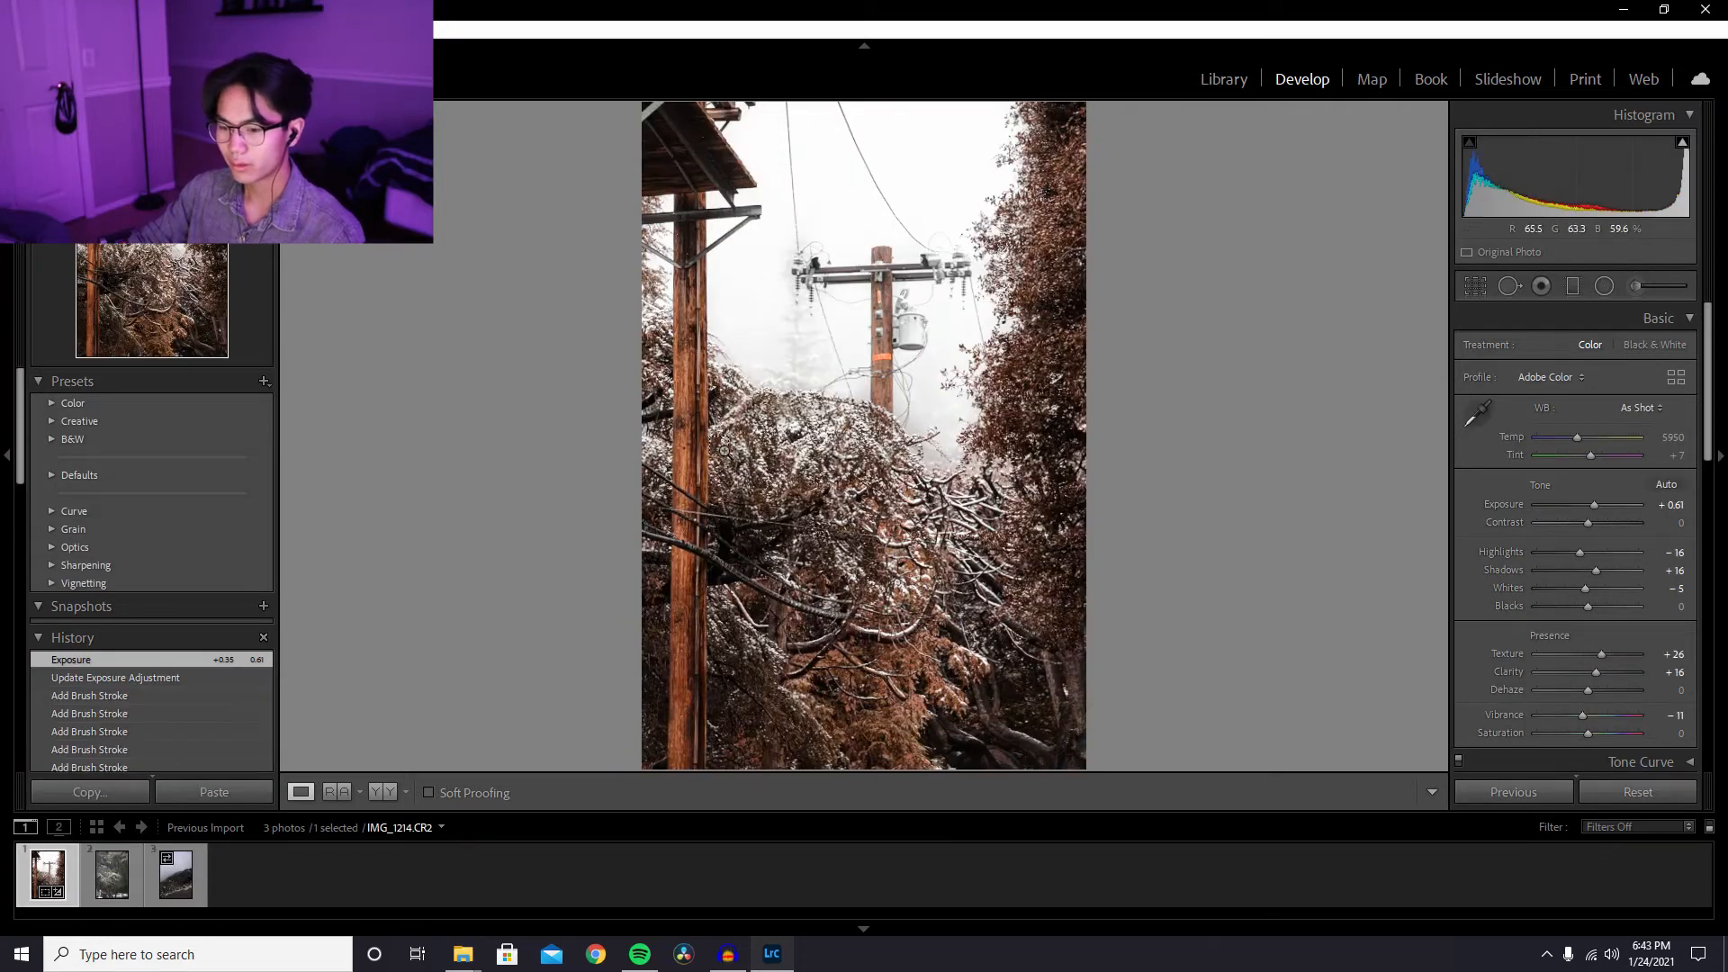
key("ctrl+shift+c")
left_click(1093, 670)
key("Right")
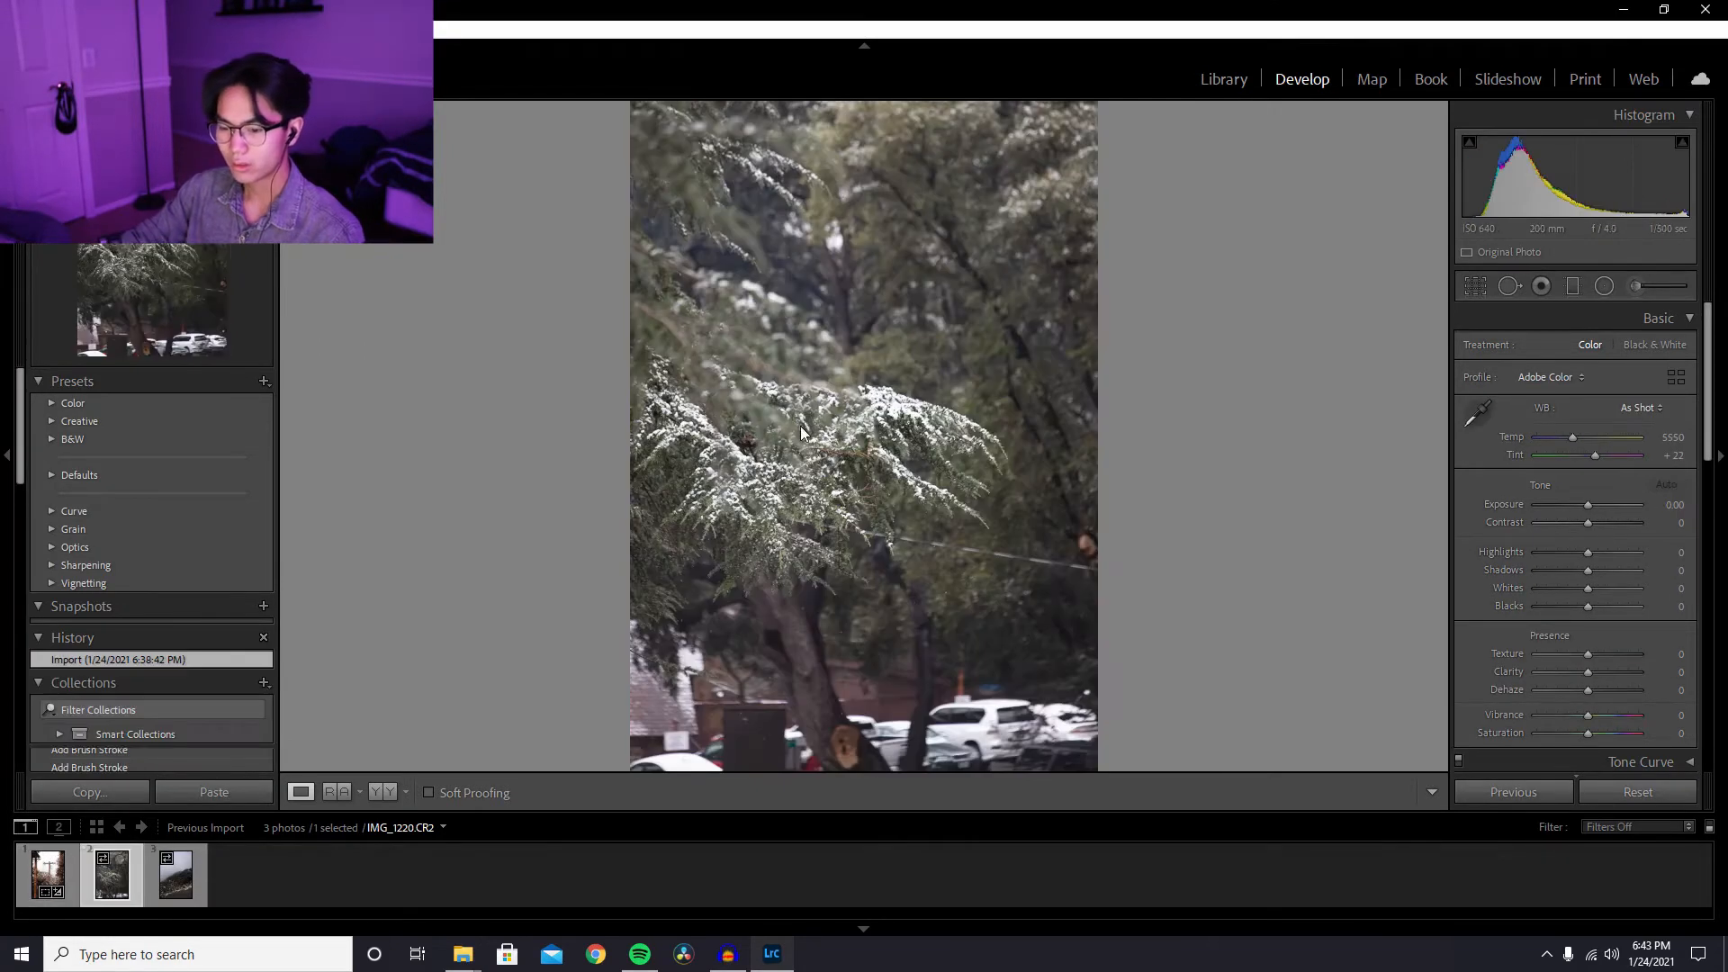
key("ctrl+shift+v")
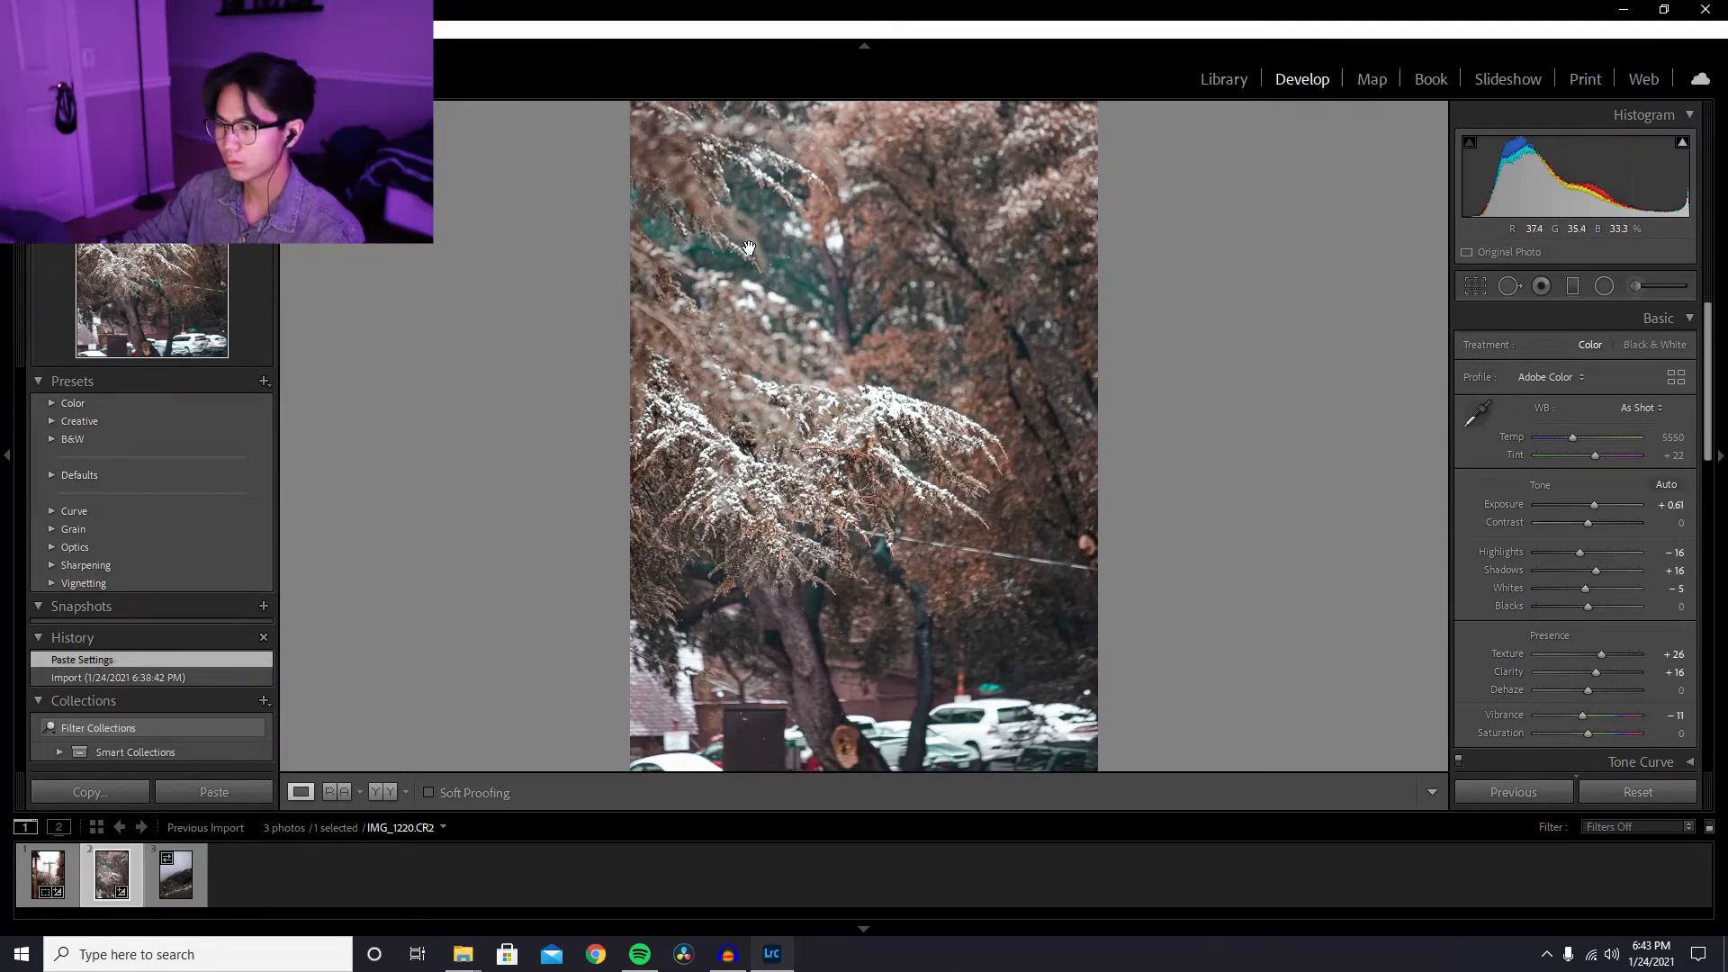
- Set the Blue Primary hue to -51 and saturation to 0 in the Calibration settings
scroll(1540, 602, "down", 15)
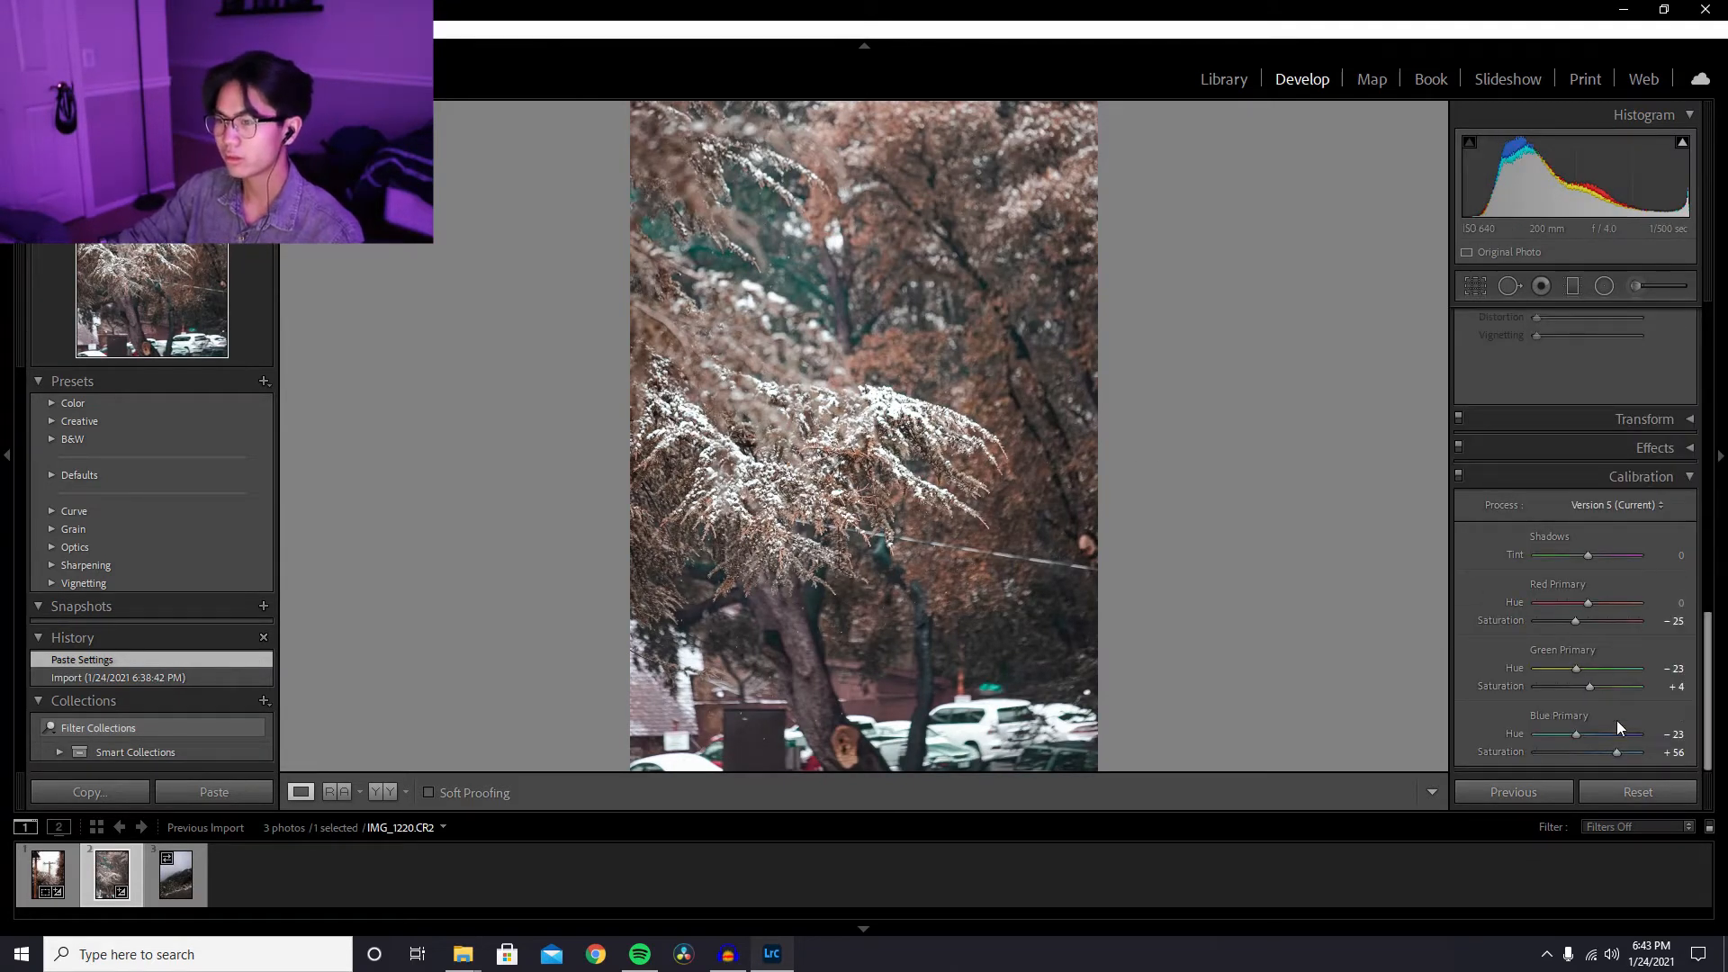
left_click_drag(1618, 756, 1479, 750)
left_click_drag(1621, 754, 1563, 734)
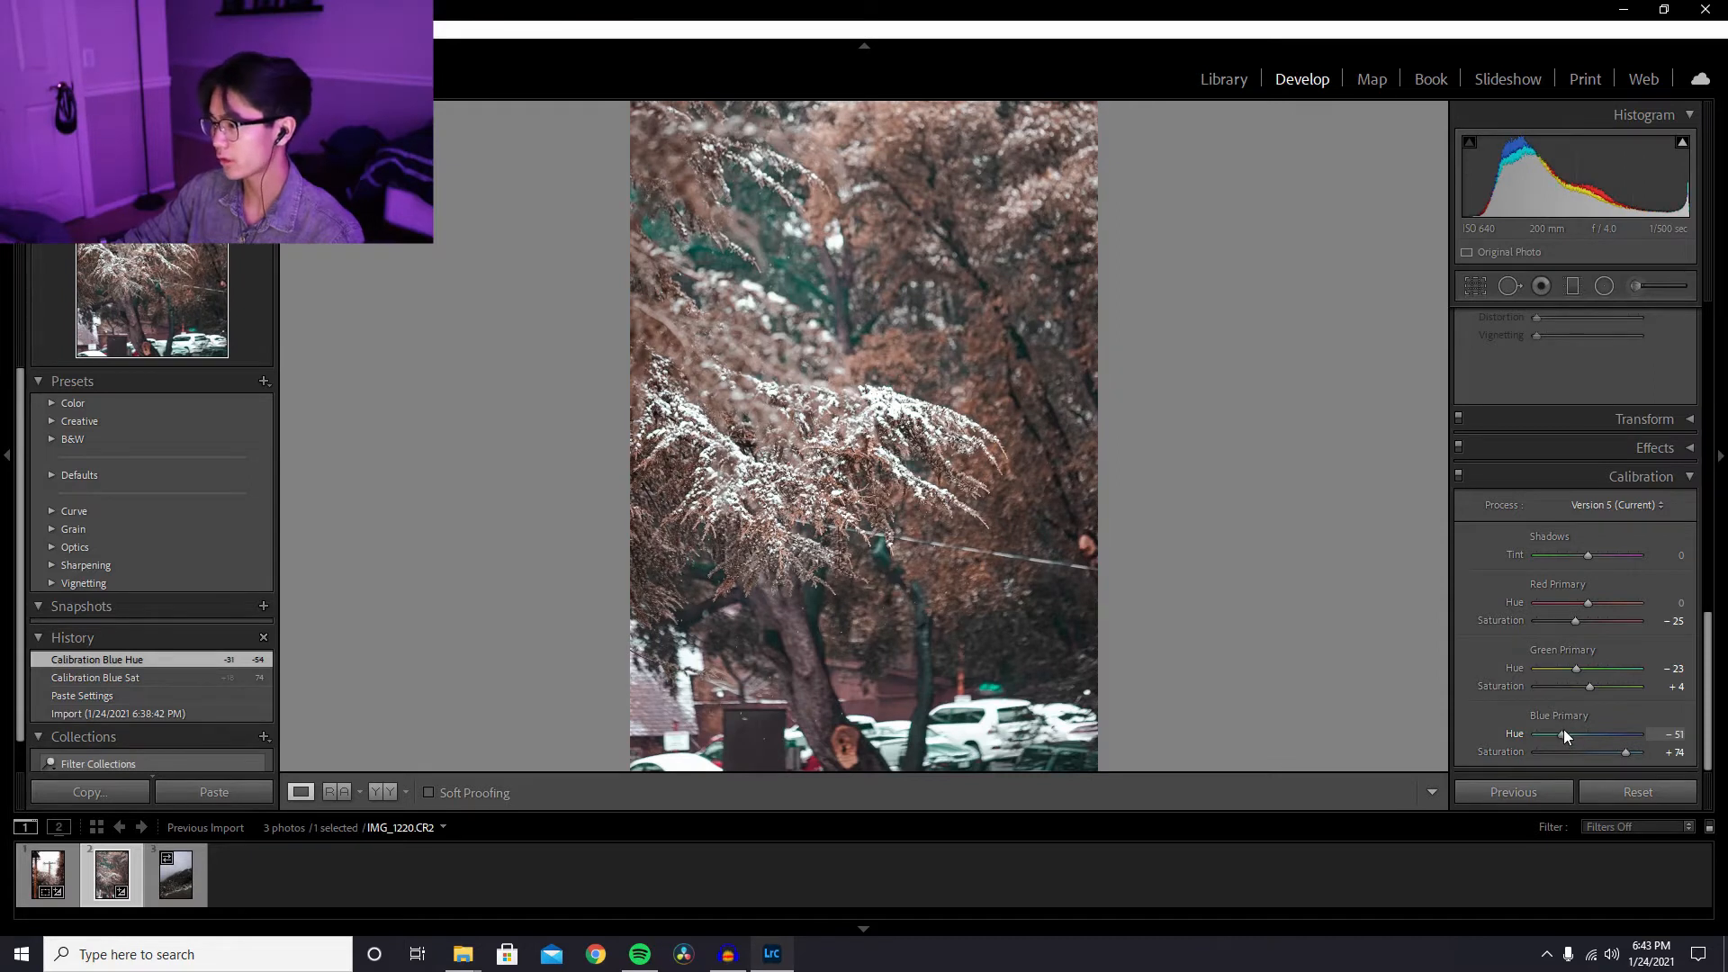
left_click_drag(1623, 752, 1583, 753)
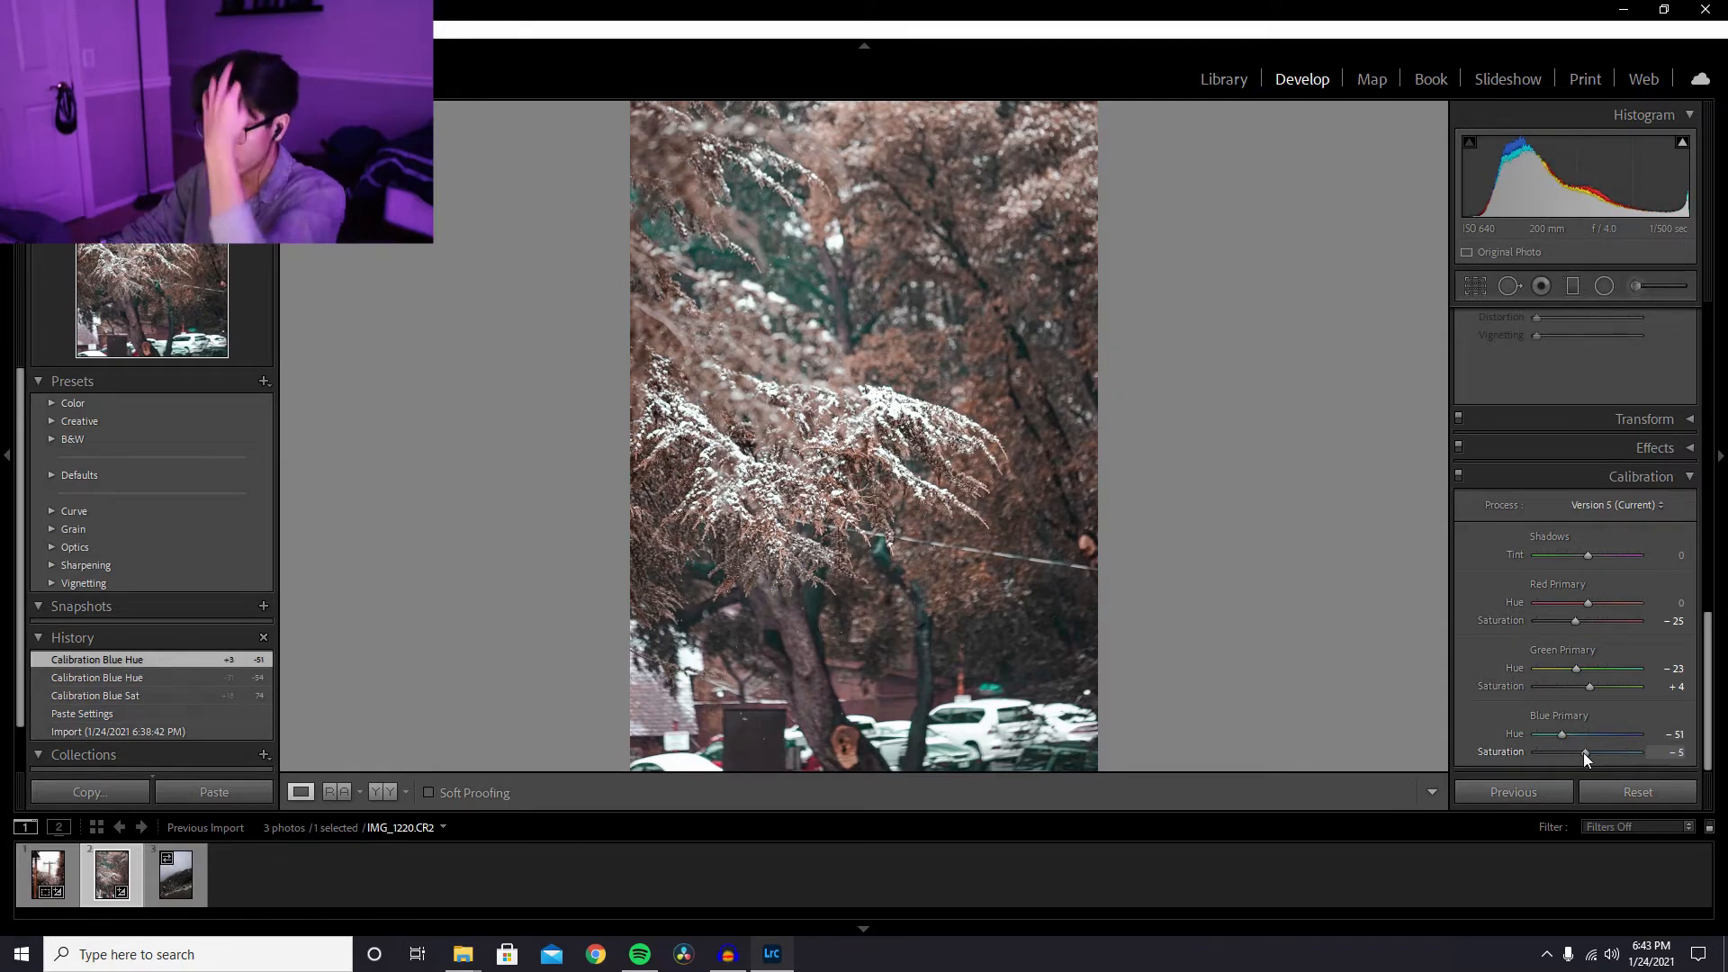
double_click(1584, 753)
- Set the Blue hue to 0 and saturation to -100 in the HSL color adjustments
scroll(1628, 493, "up", 5)
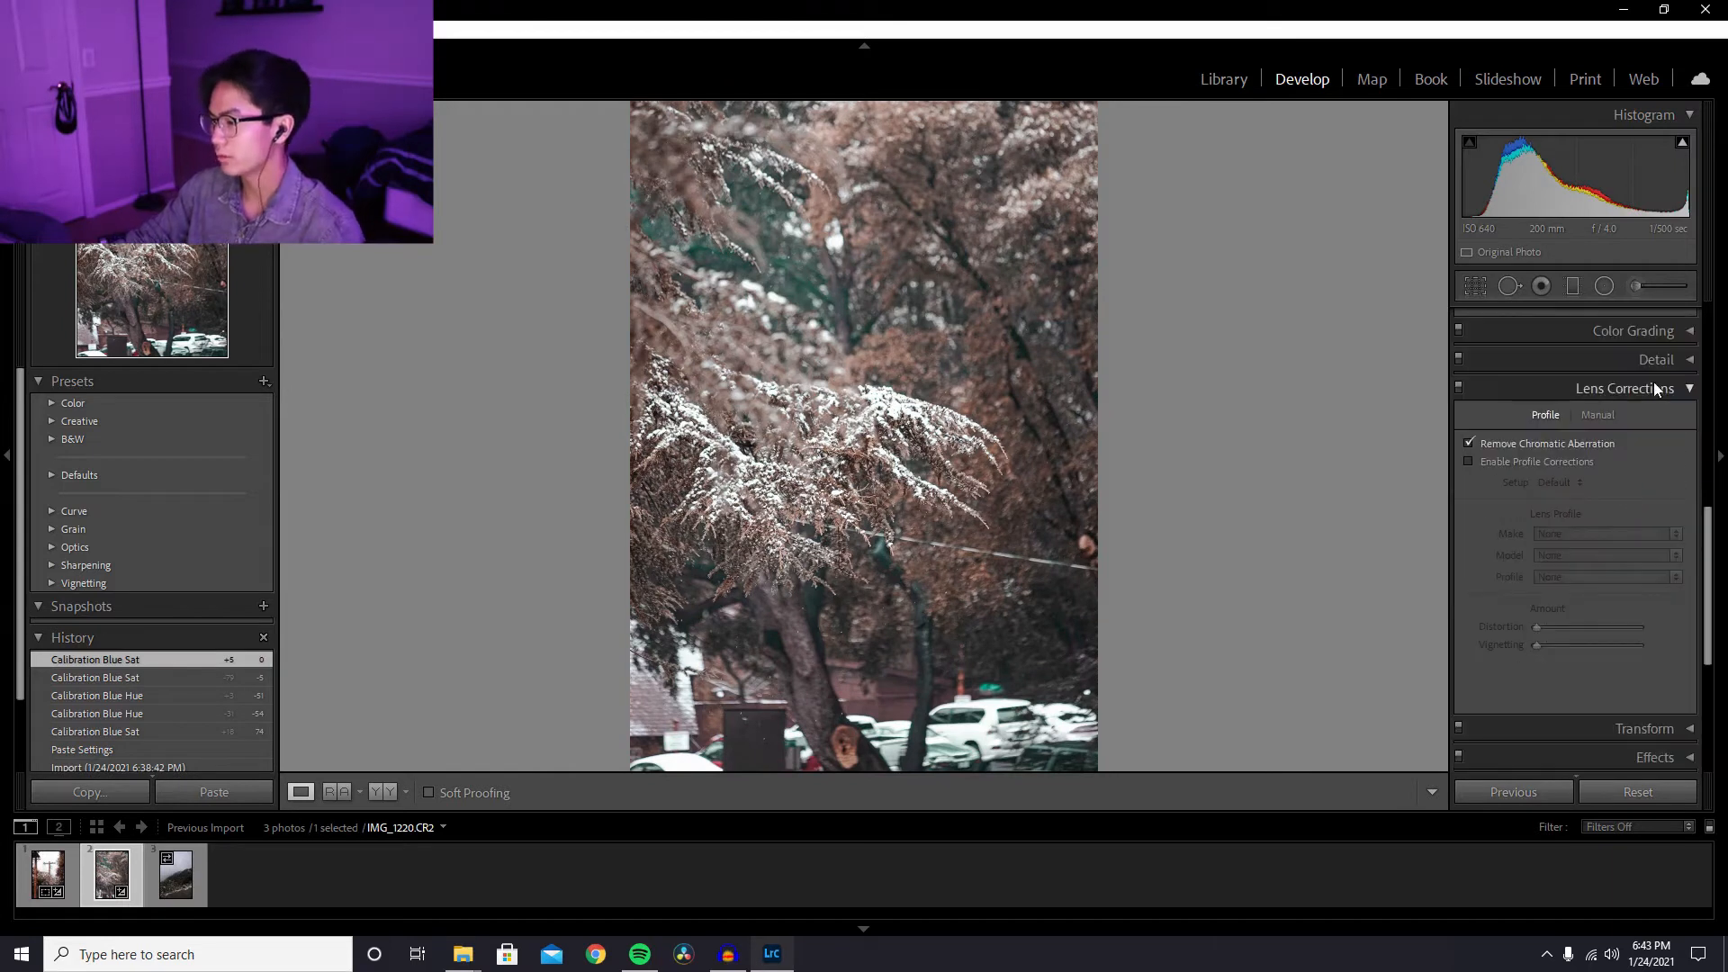
left_click(1598, 421)
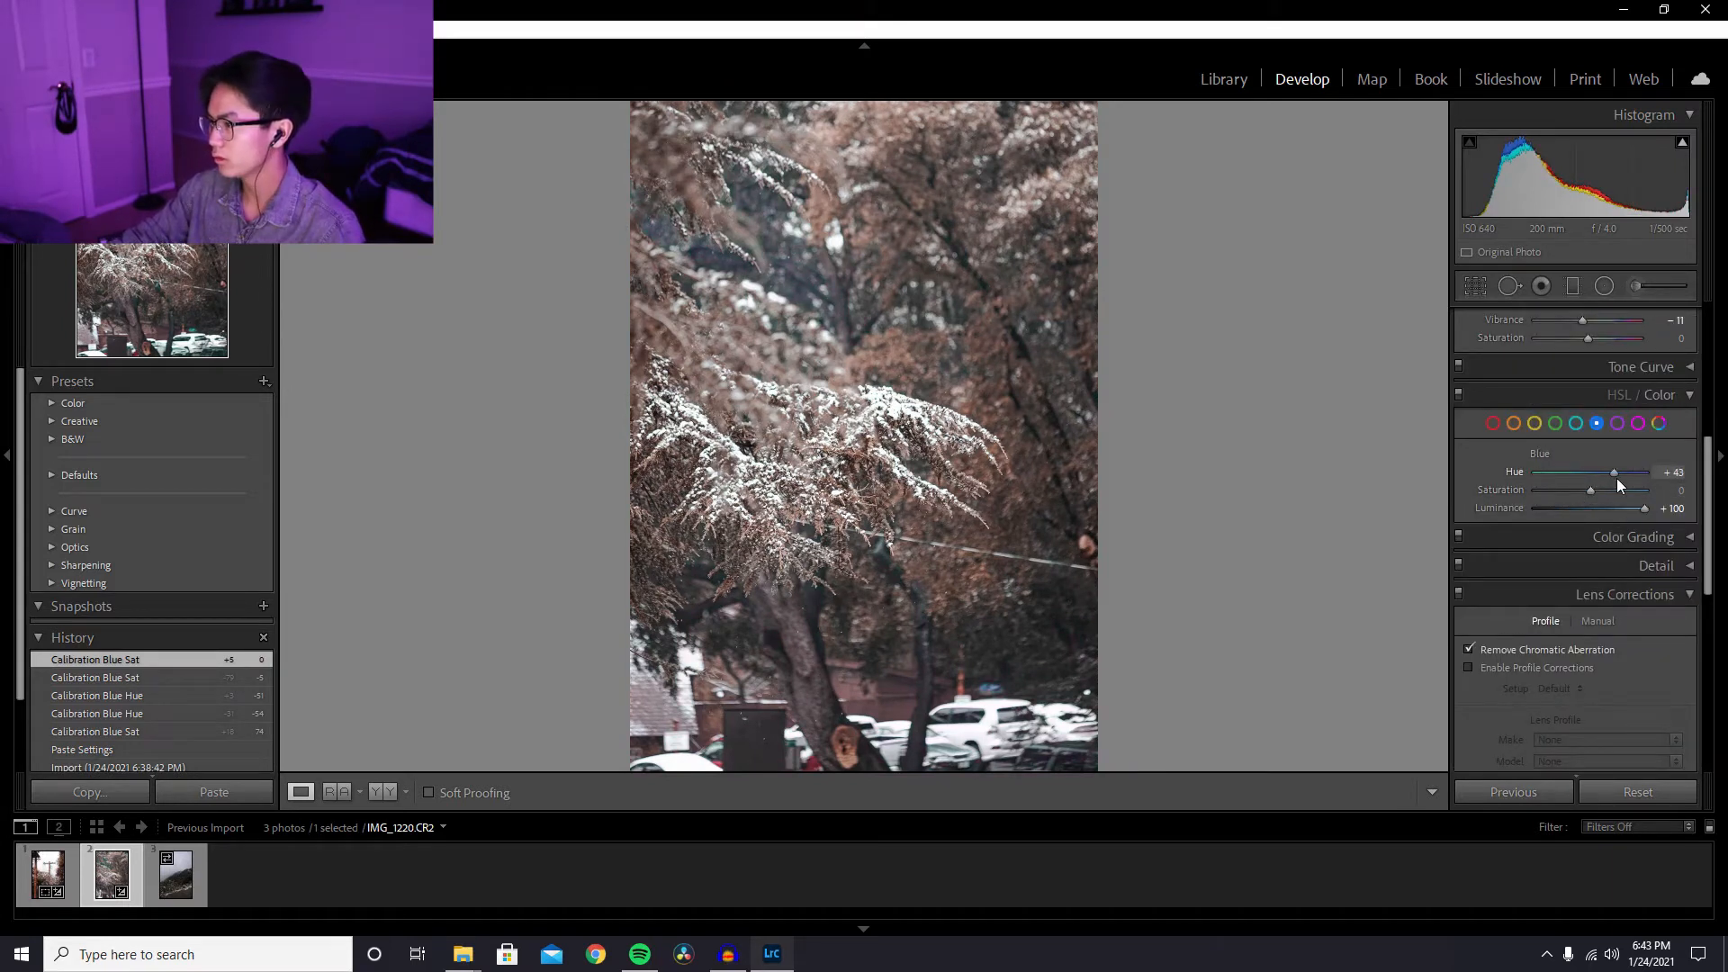
left_click_drag(1616, 478, 1530, 497)
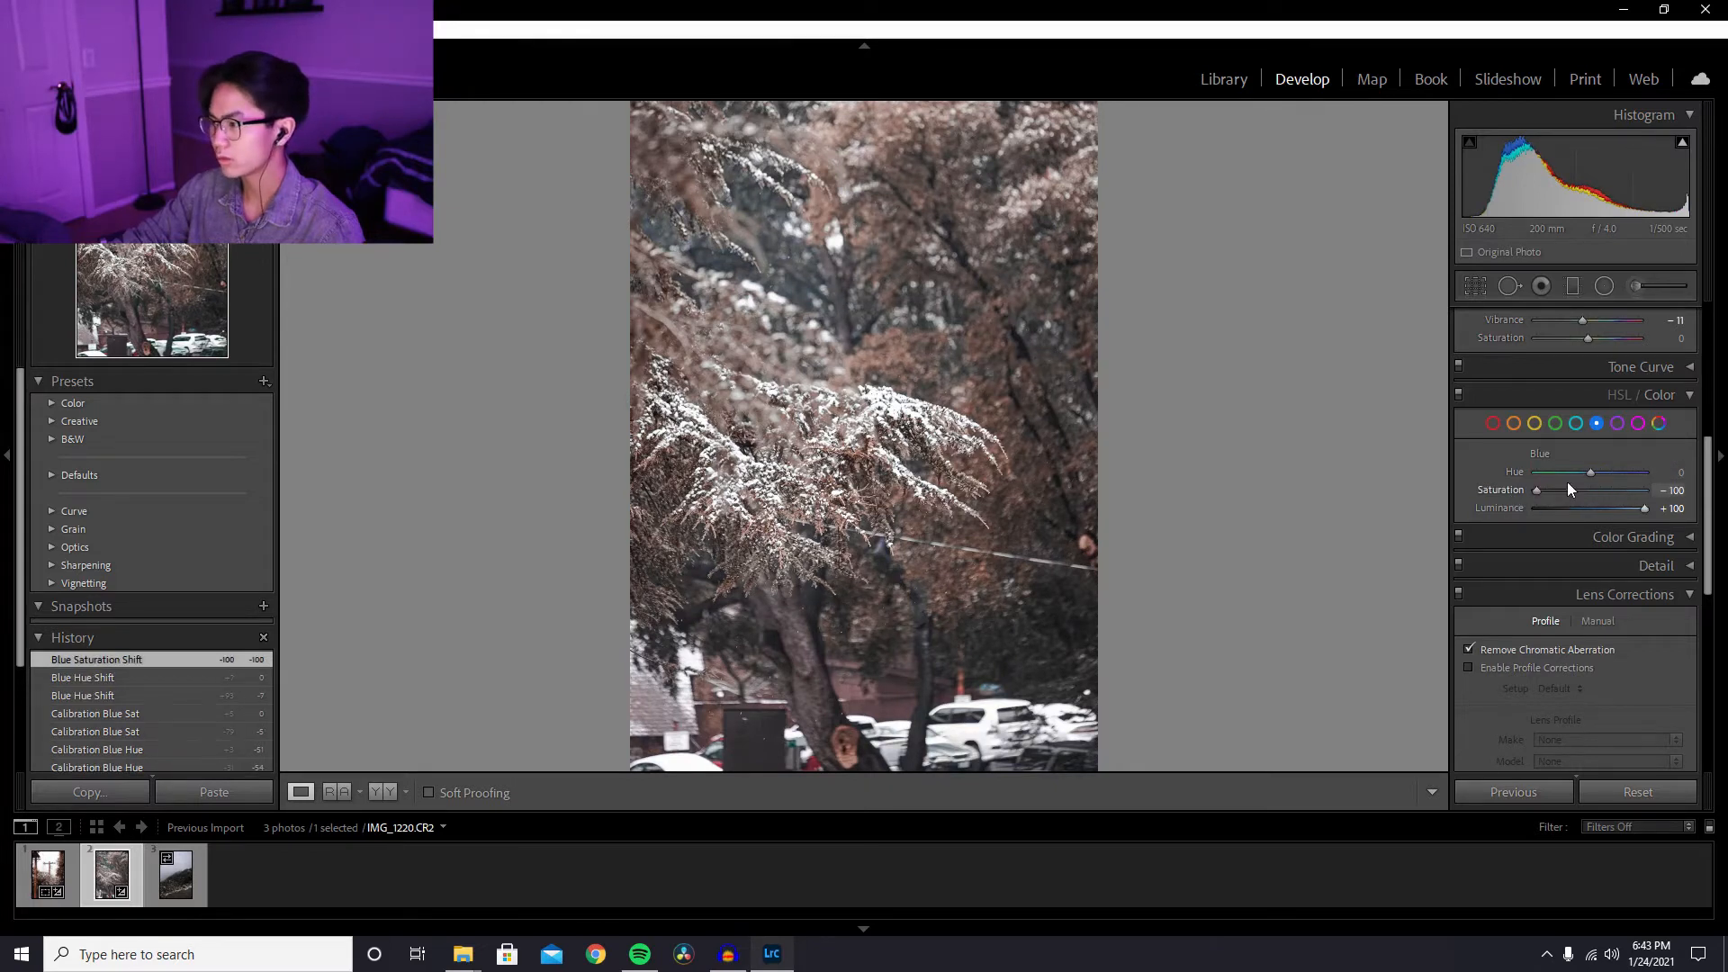
- Set the HSL Orange saturation to +100, Yellow saturation to +67, and Blue hue to -17, saturation to -30 and luminance to +43
left_click(1534, 423)
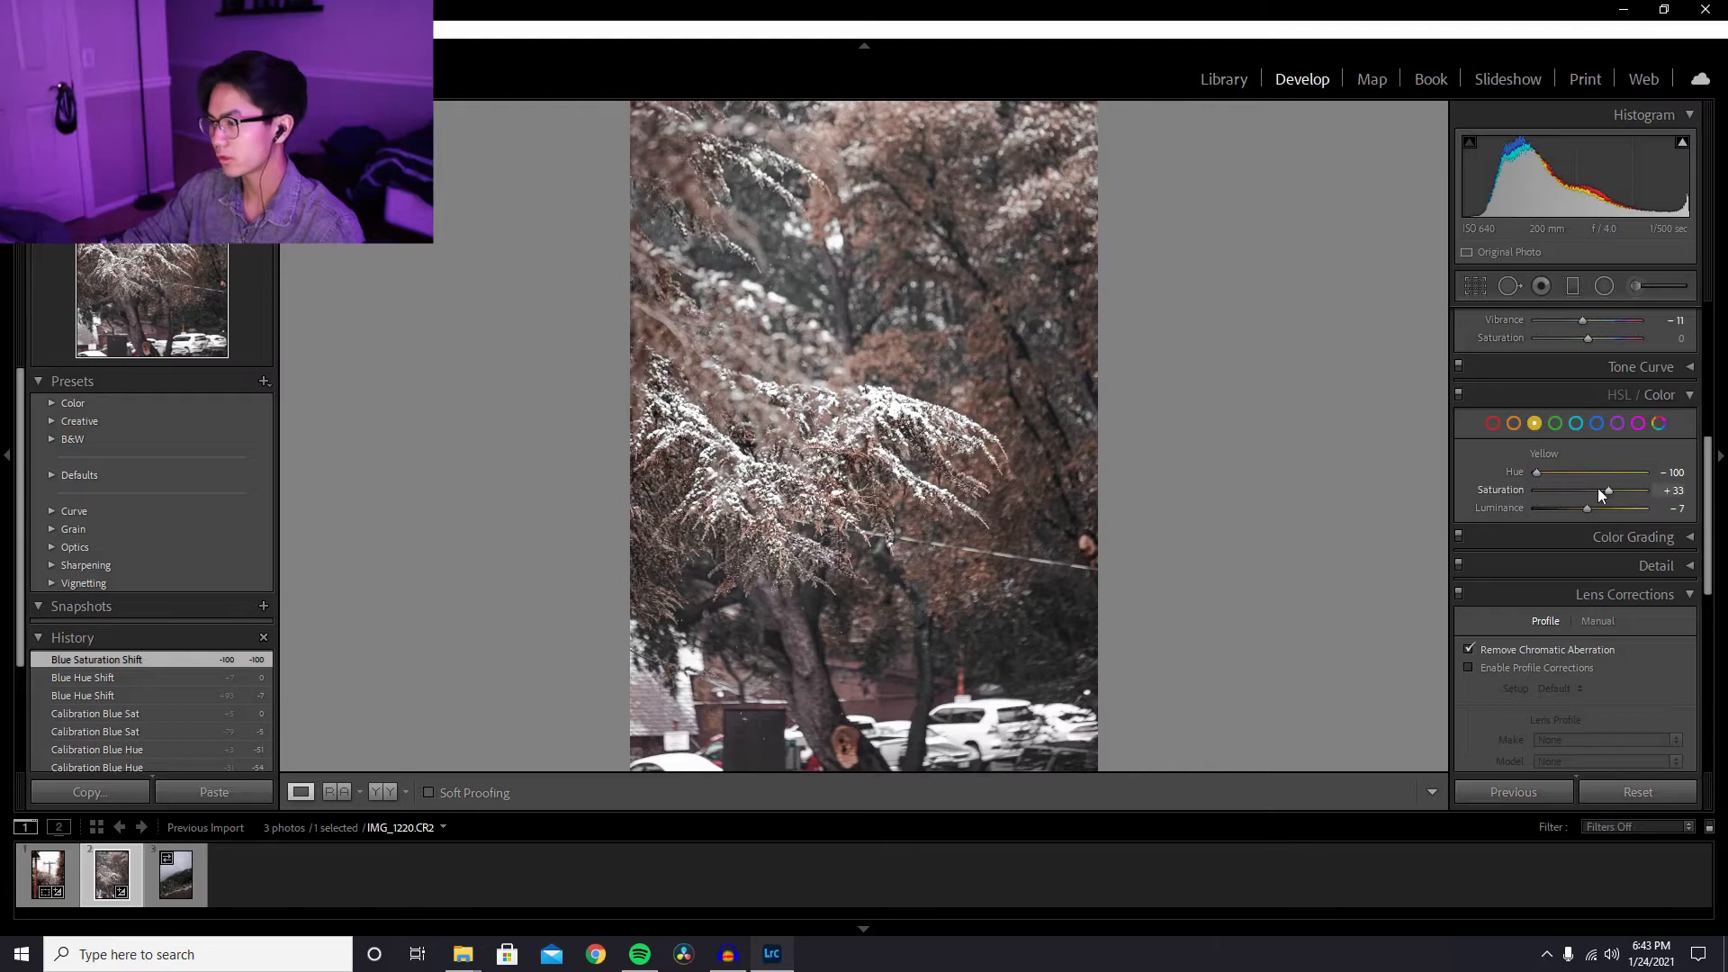
left_click_drag(1583, 489, 1665, 489)
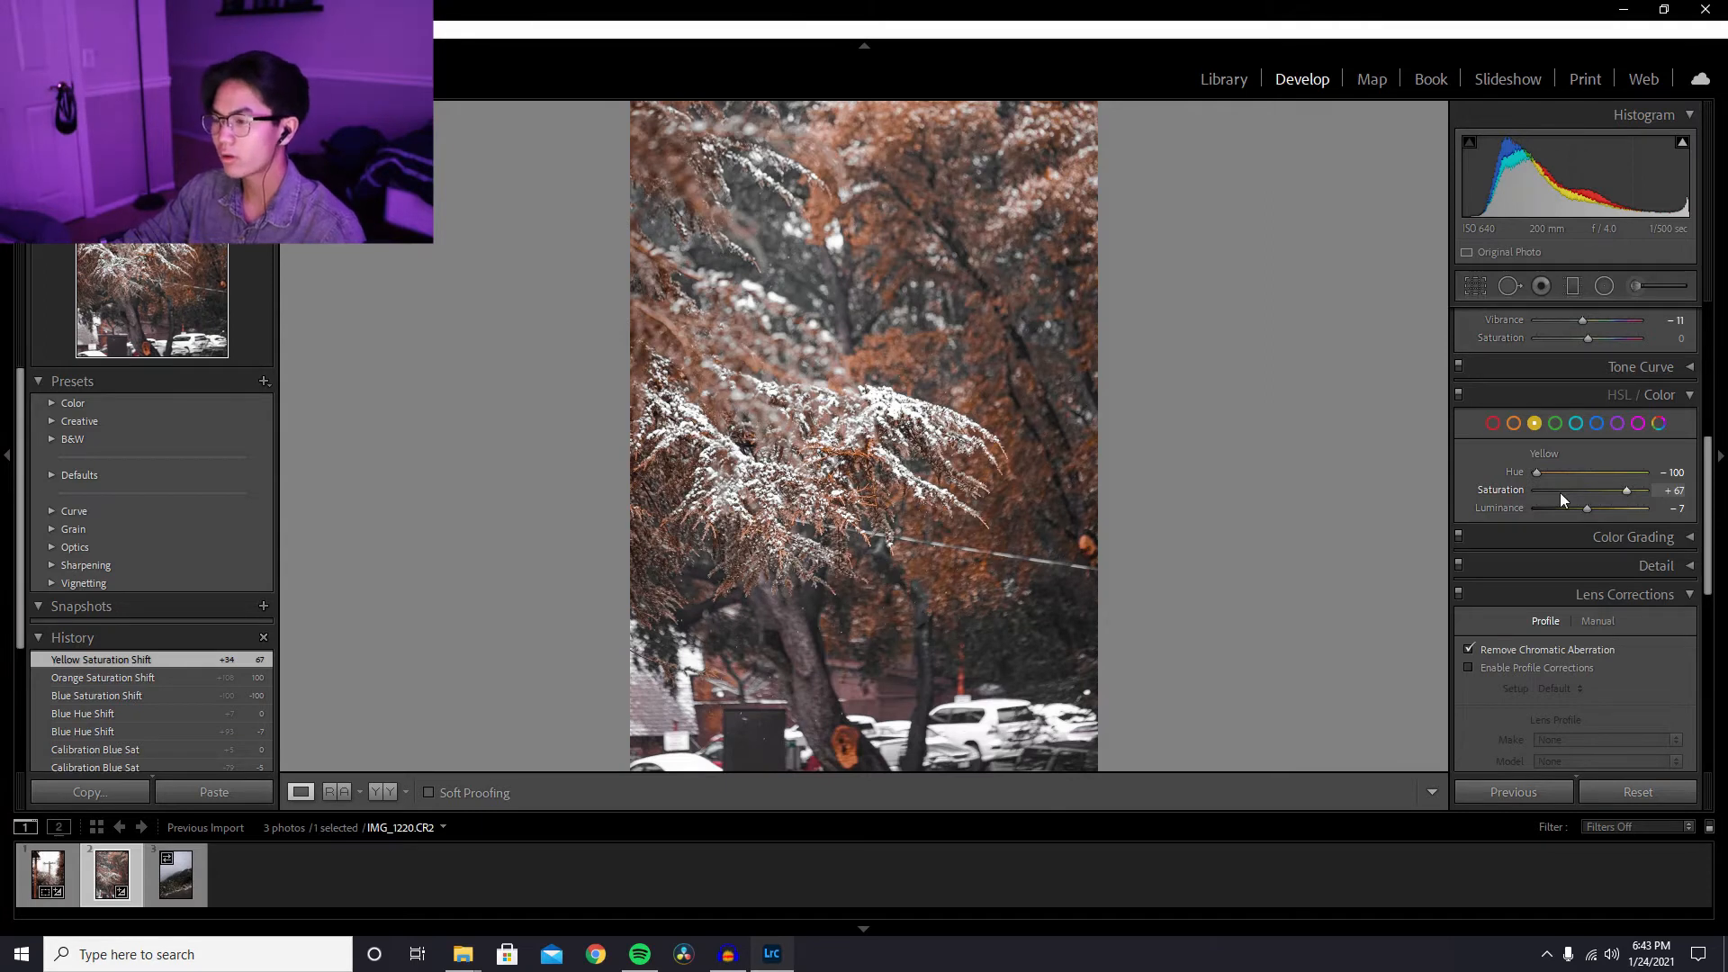
left_click(1597, 423)
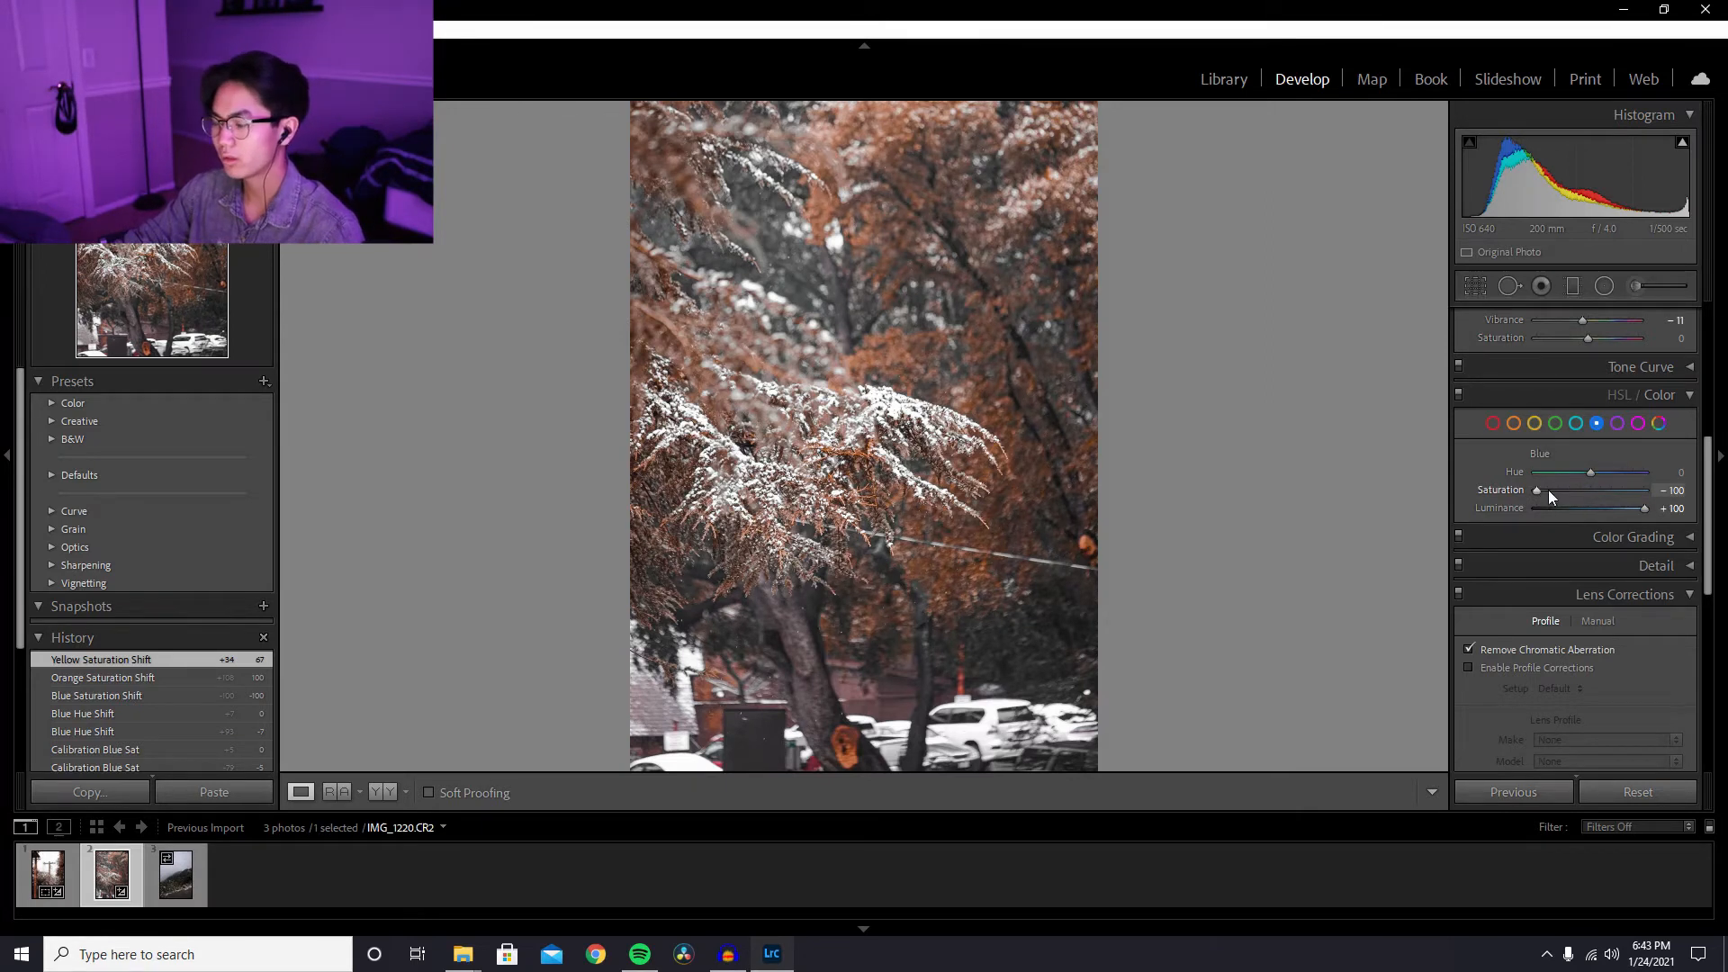
mouse_move(1546, 493)
left_mouse_down()
mouse_move(1575, 493)
mouse_move(1536, 509)
mouse_move(1642, 509)
mouse_move(1519, 518)
mouse_move(1640, 525)
mouse_move(1611, 527)
mouse_move(1637, 473)
mouse_move(1581, 477)
mouse_move(1630, 495)
mouse_move(1573, 500)
left_mouse_up()
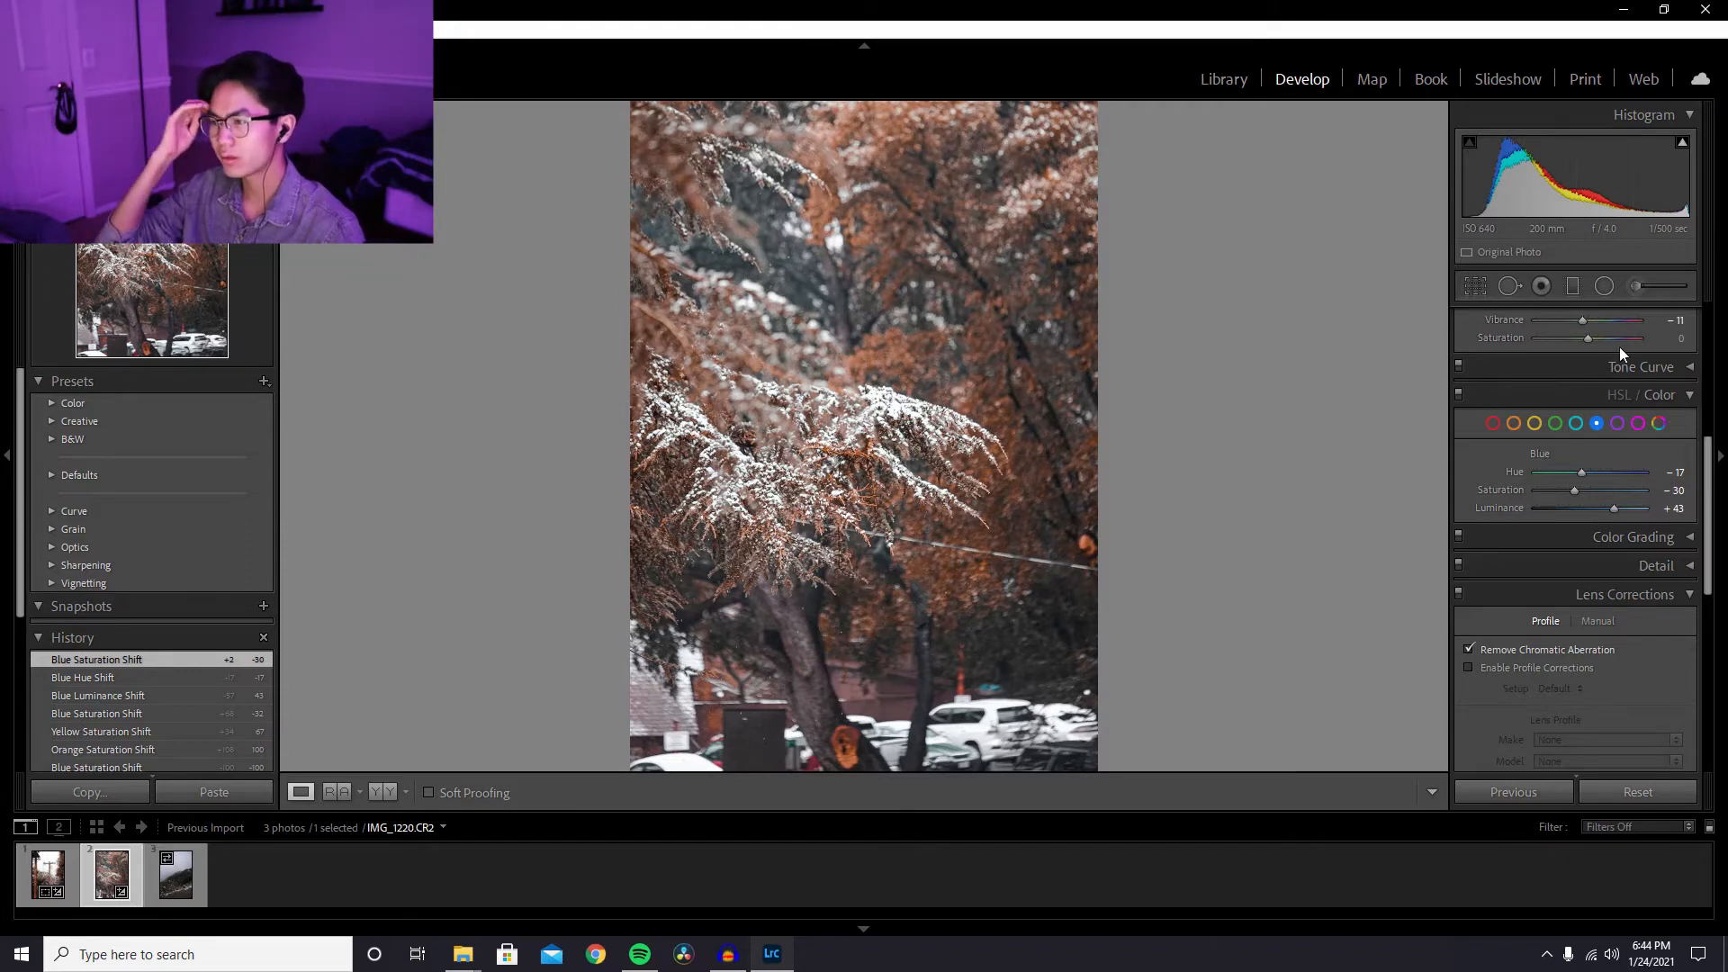
- Reduce the photo's Whites to -14, checking the snowy branches up close
scroll(1602, 406, "up", 3)
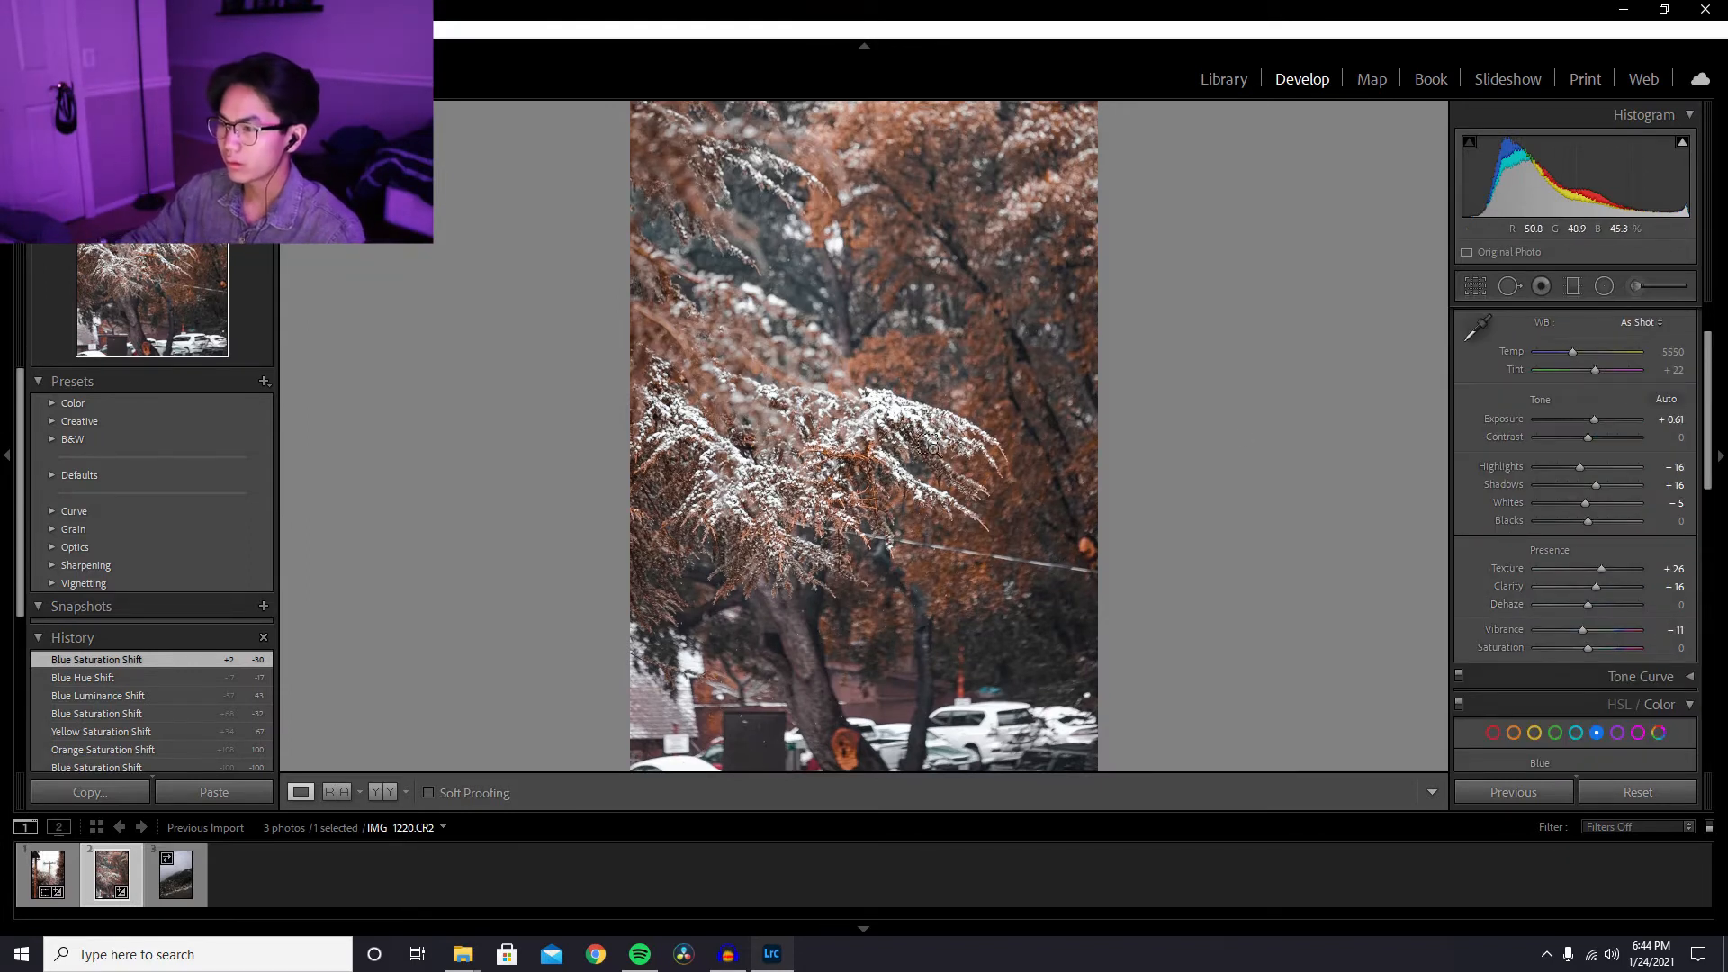
left_click(927, 441)
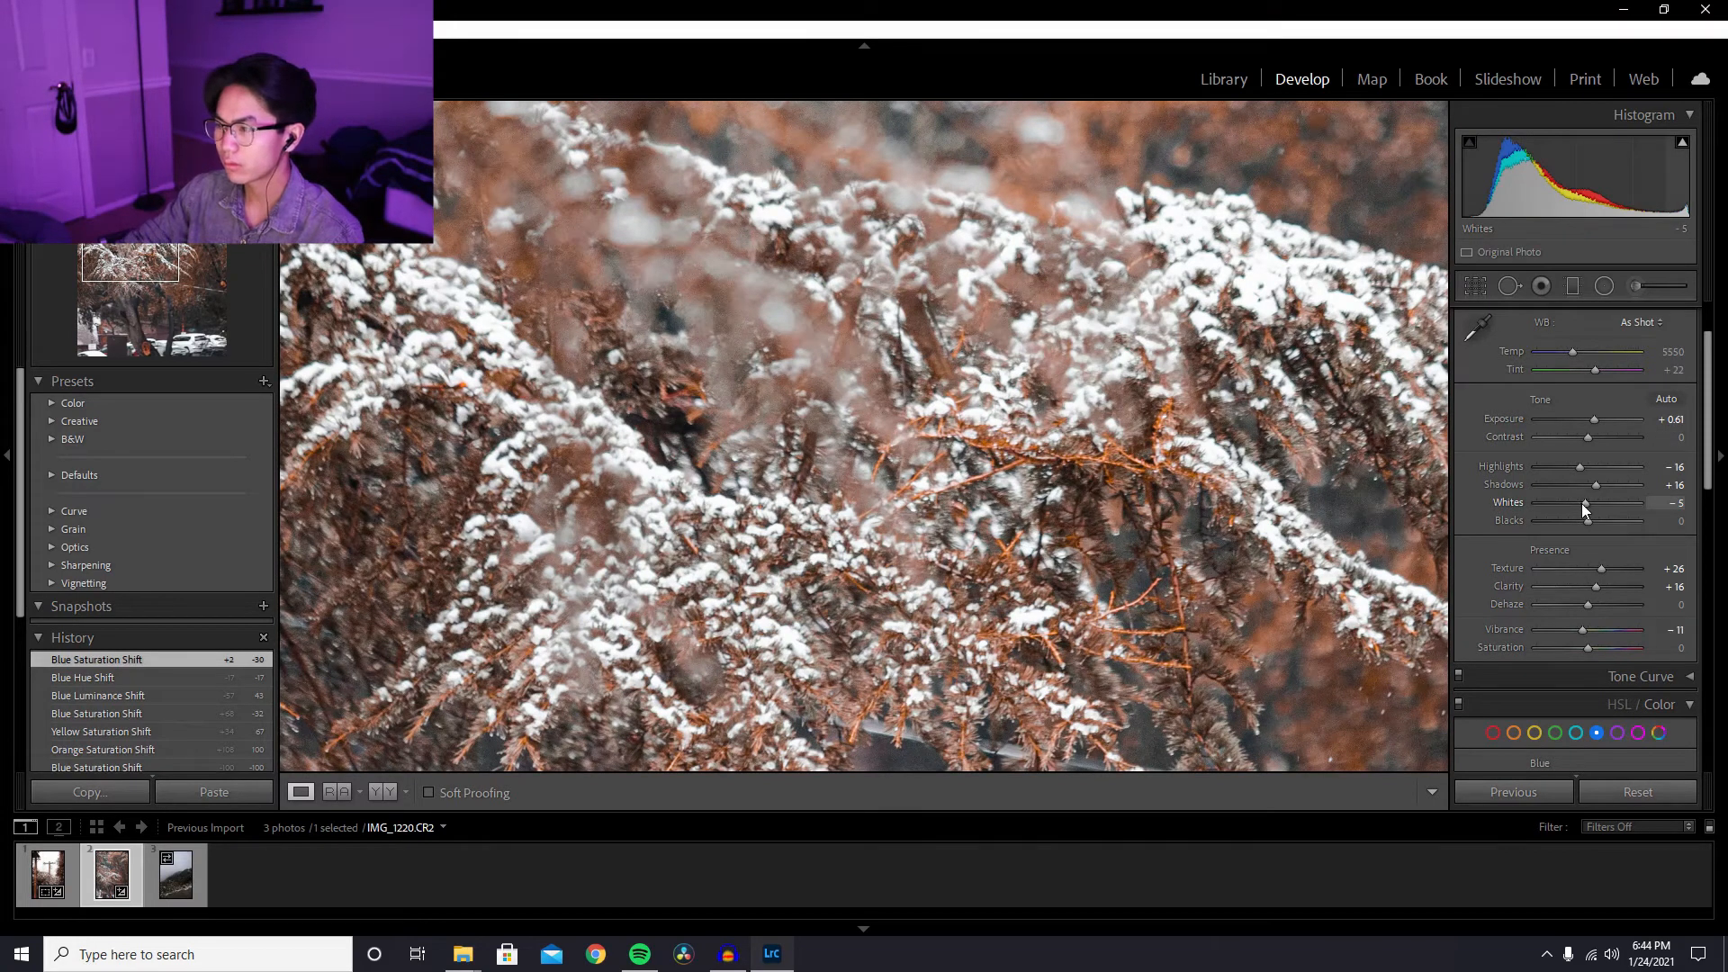
mouse_move(1582, 505)
left_mouse_down()
mouse_move(1503, 510)
mouse_move(1561, 506)
left_mouse_up()
left_click(1100, 509)
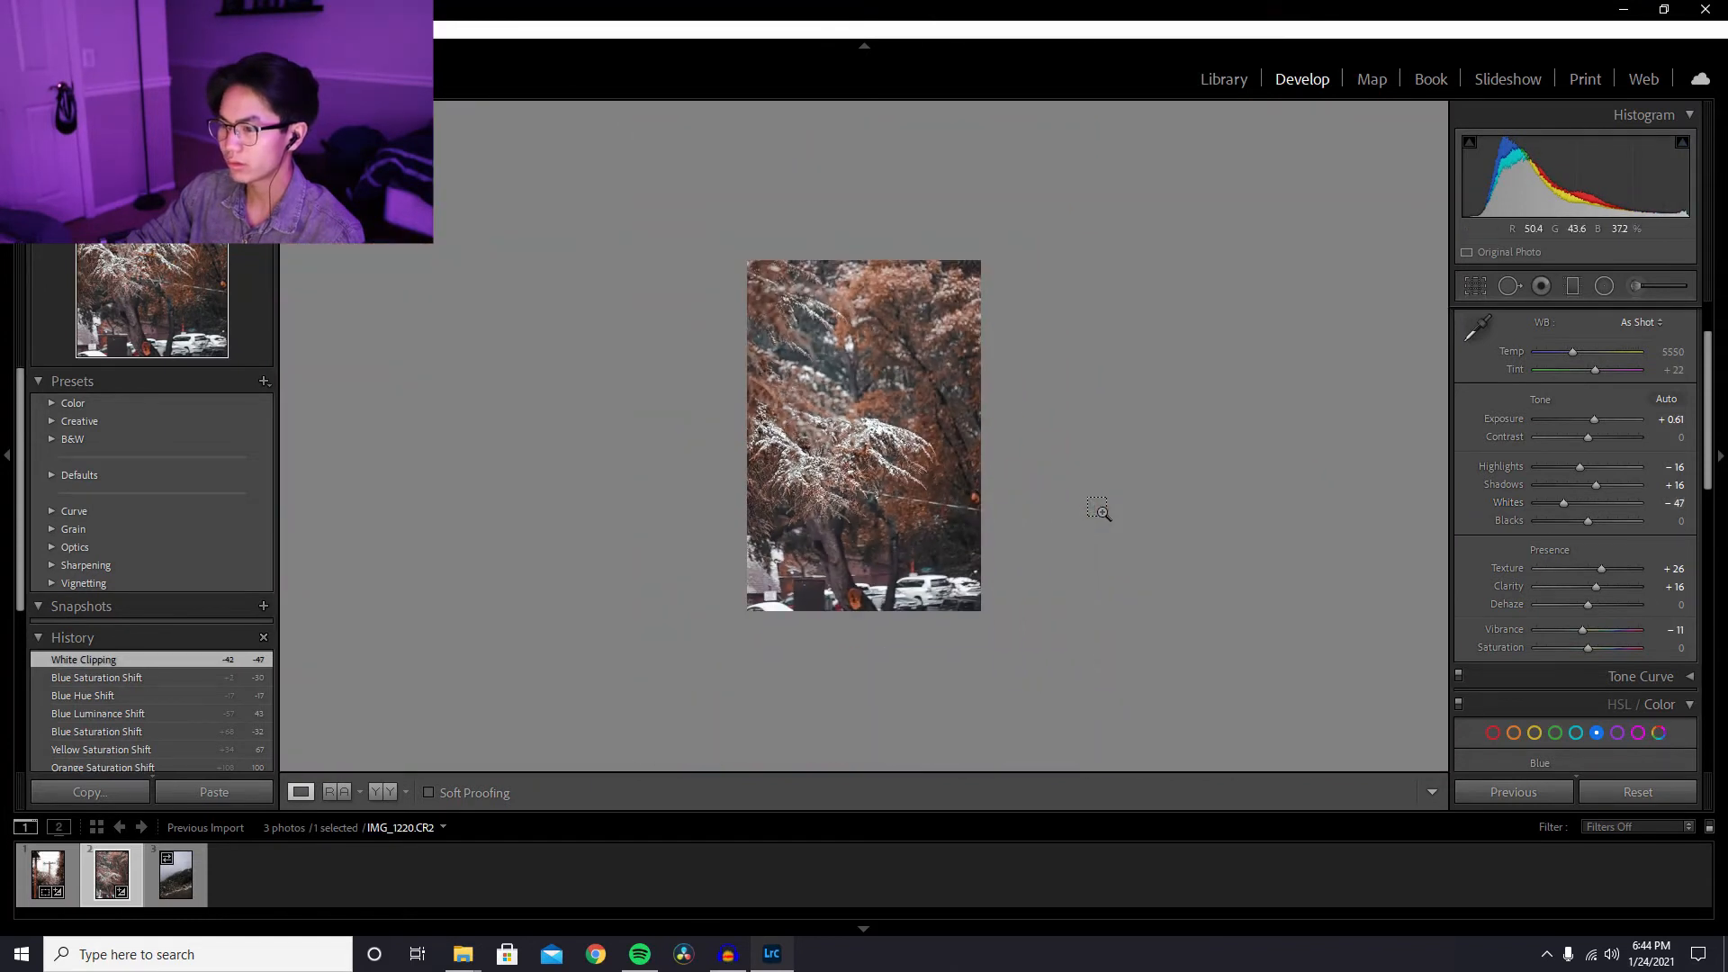
mouse_move(1562, 502)
left_mouse_down()
mouse_move(1504, 504)
mouse_move(1580, 504)
left_mouse_up()
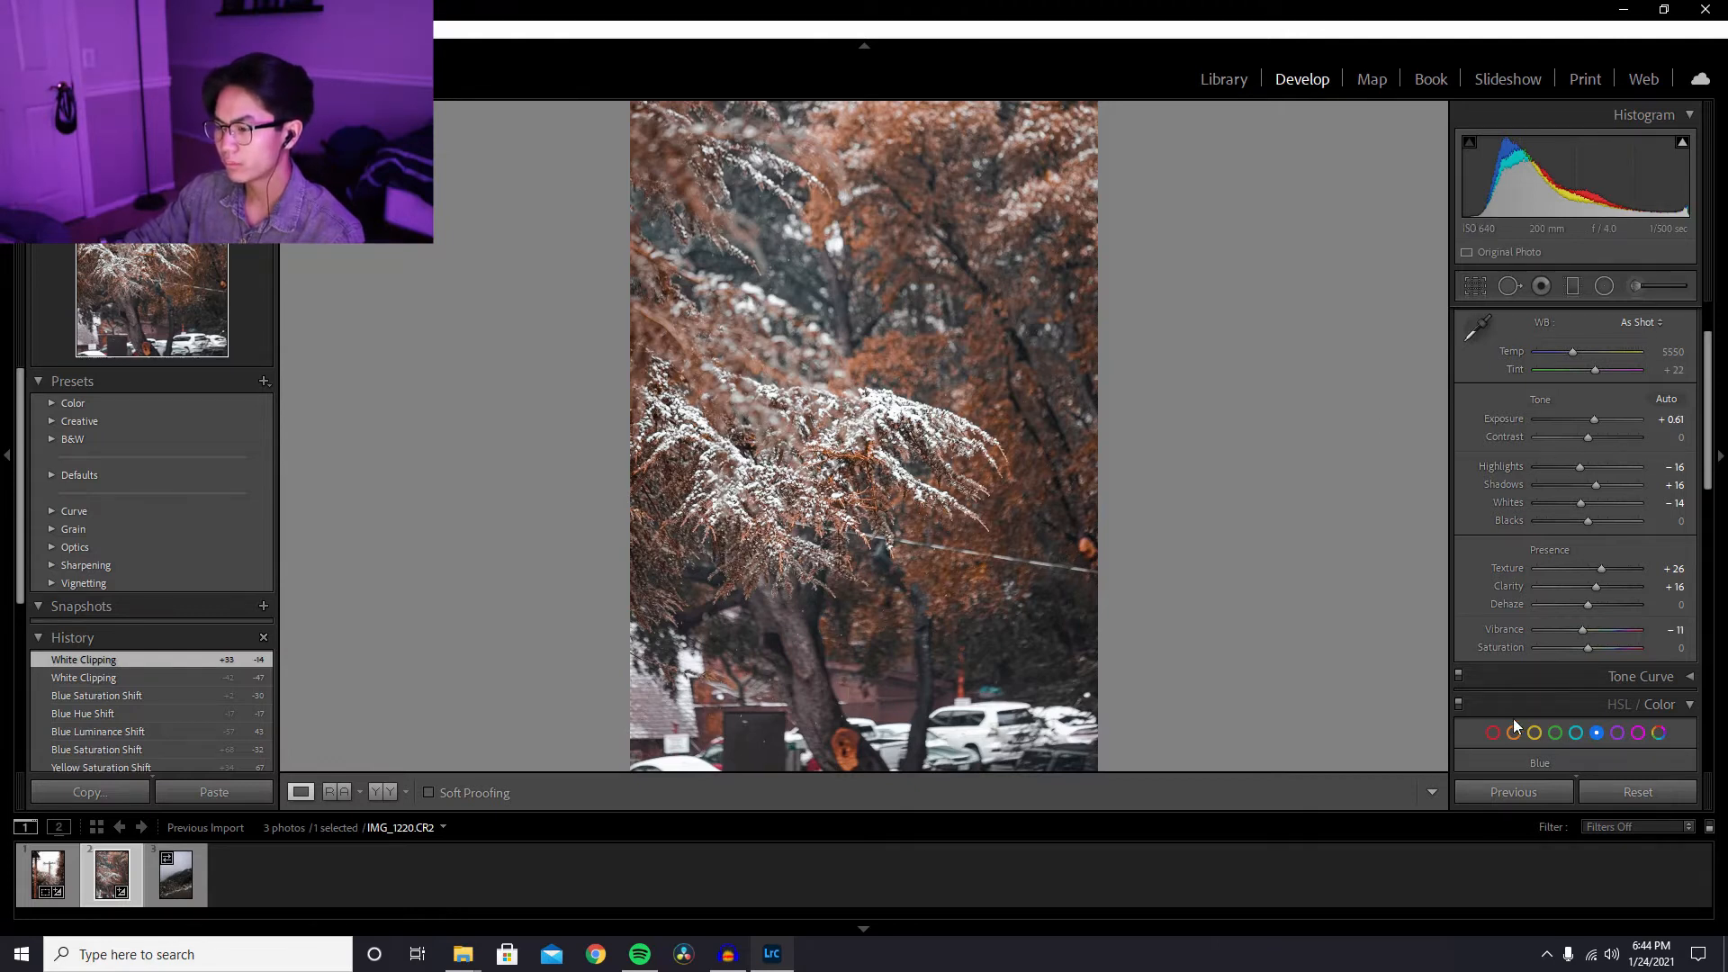
- Set the Red hue to +100 and saturation to +52 in the HSL color adjustments
left_click(1494, 730)
scroll(1529, 666, "down", 3)
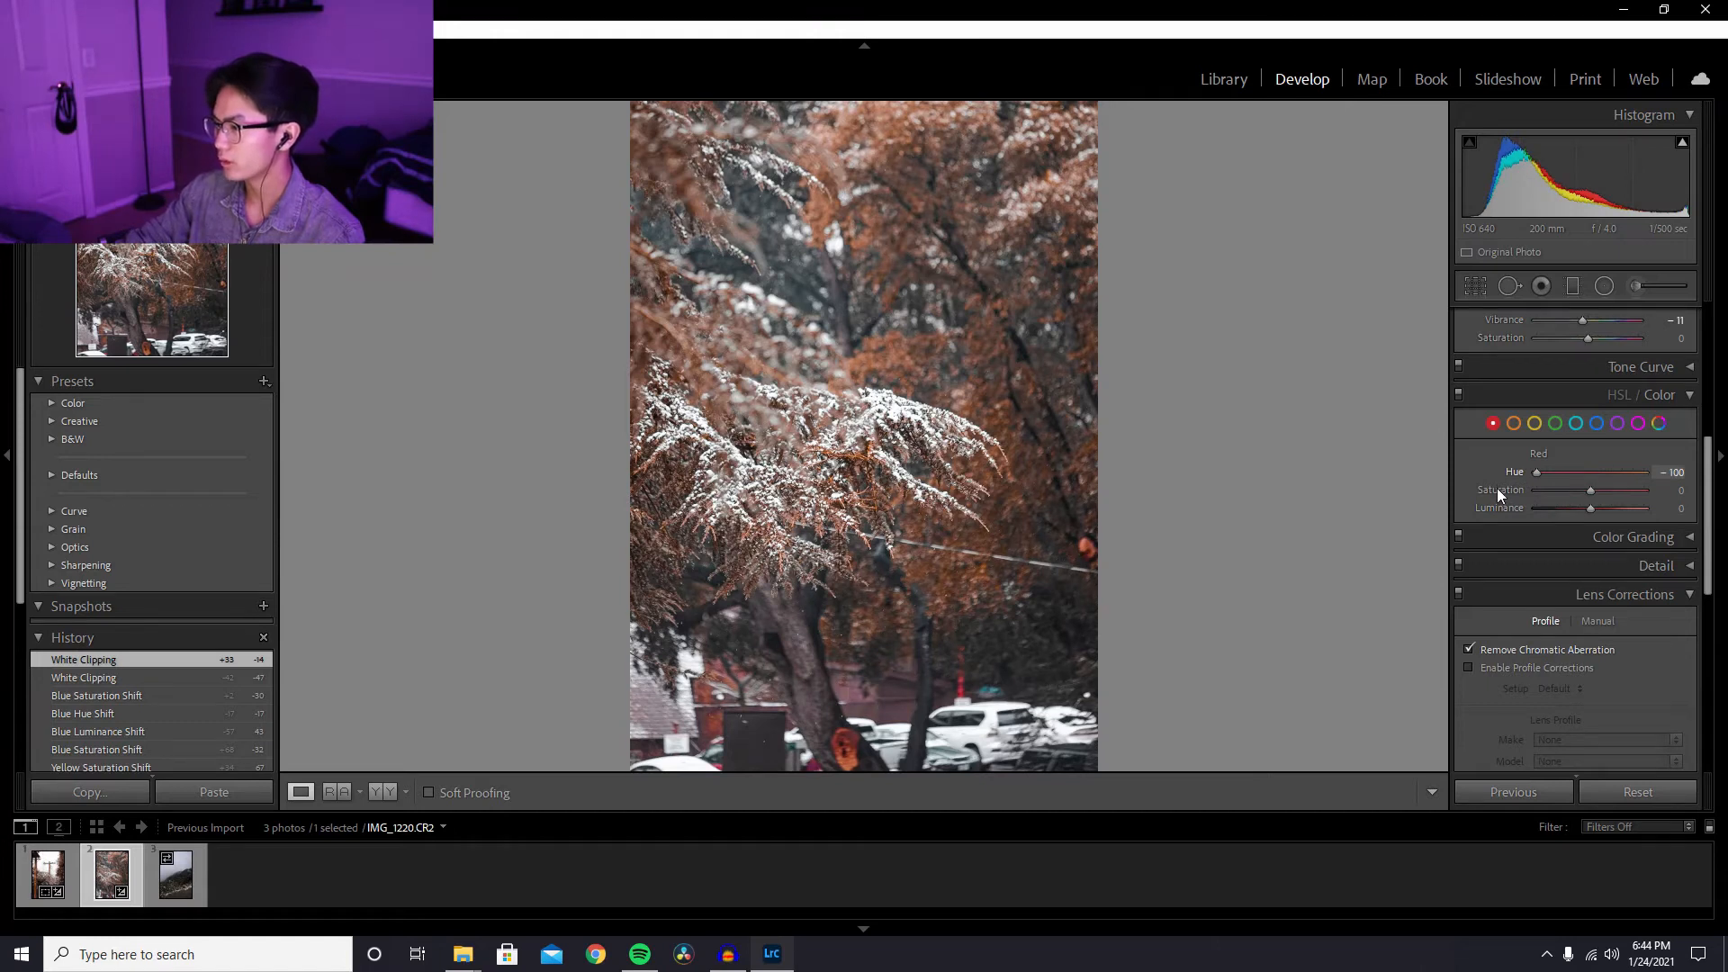
left_click(1625, 473)
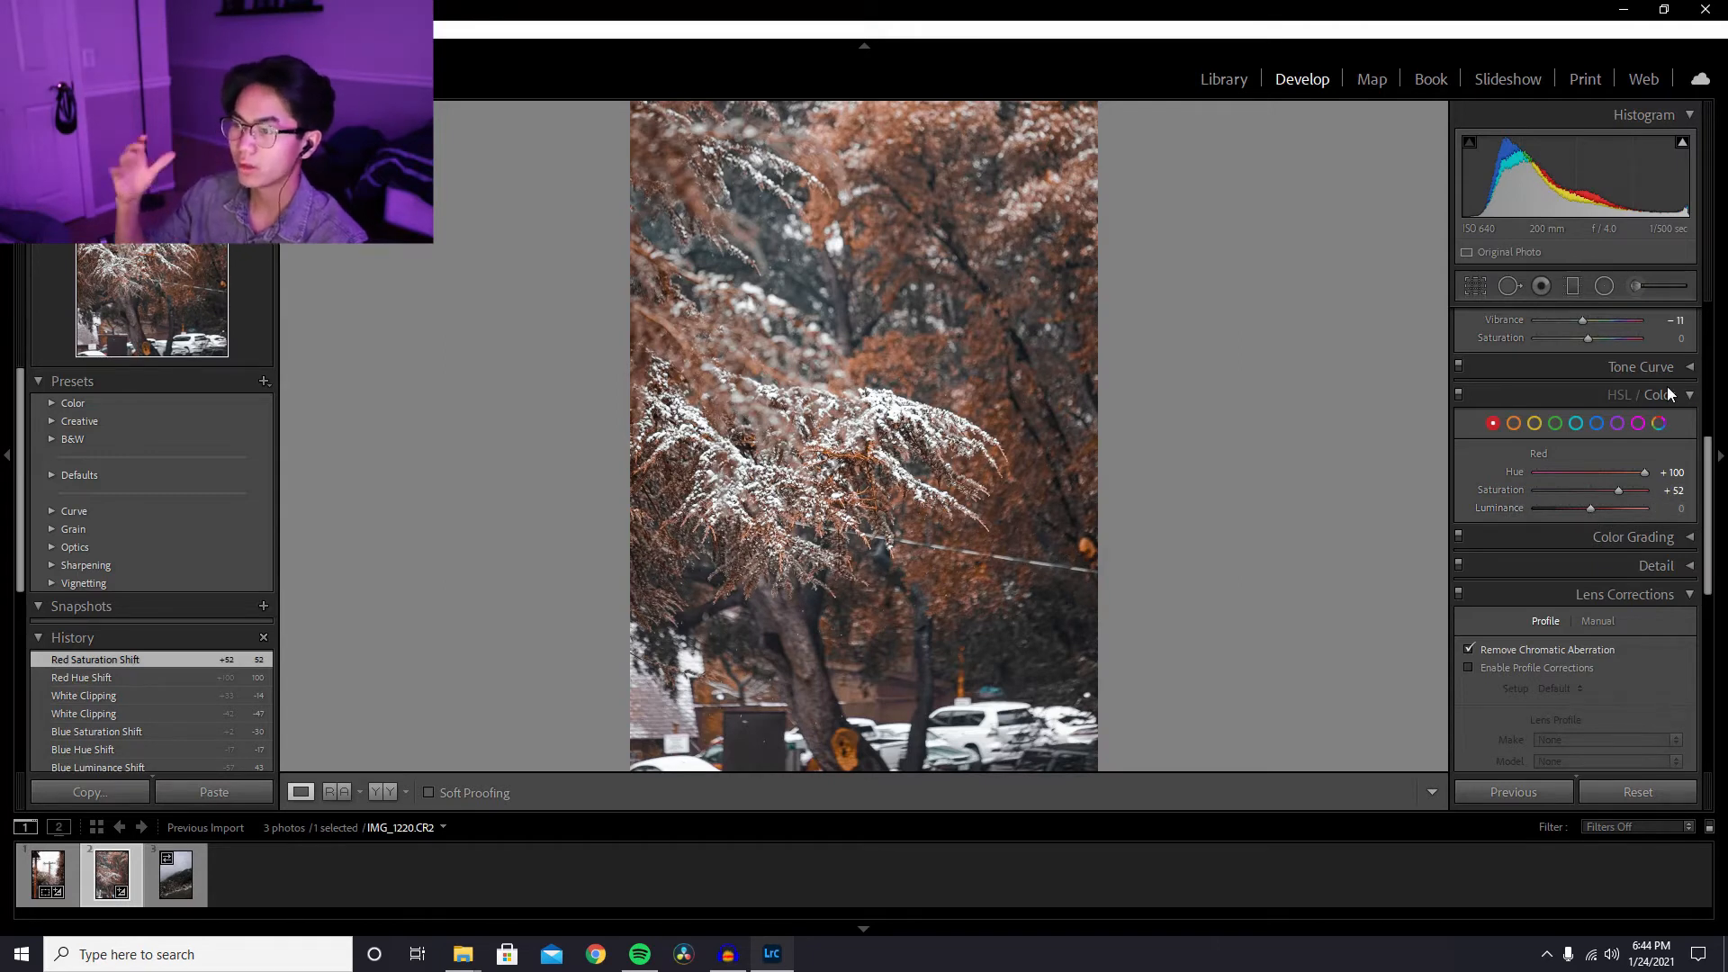
- Start a new Adjustment Brush mask with Hue 30.3 and Saturation 73
scroll(1633, 380, "up", 5)
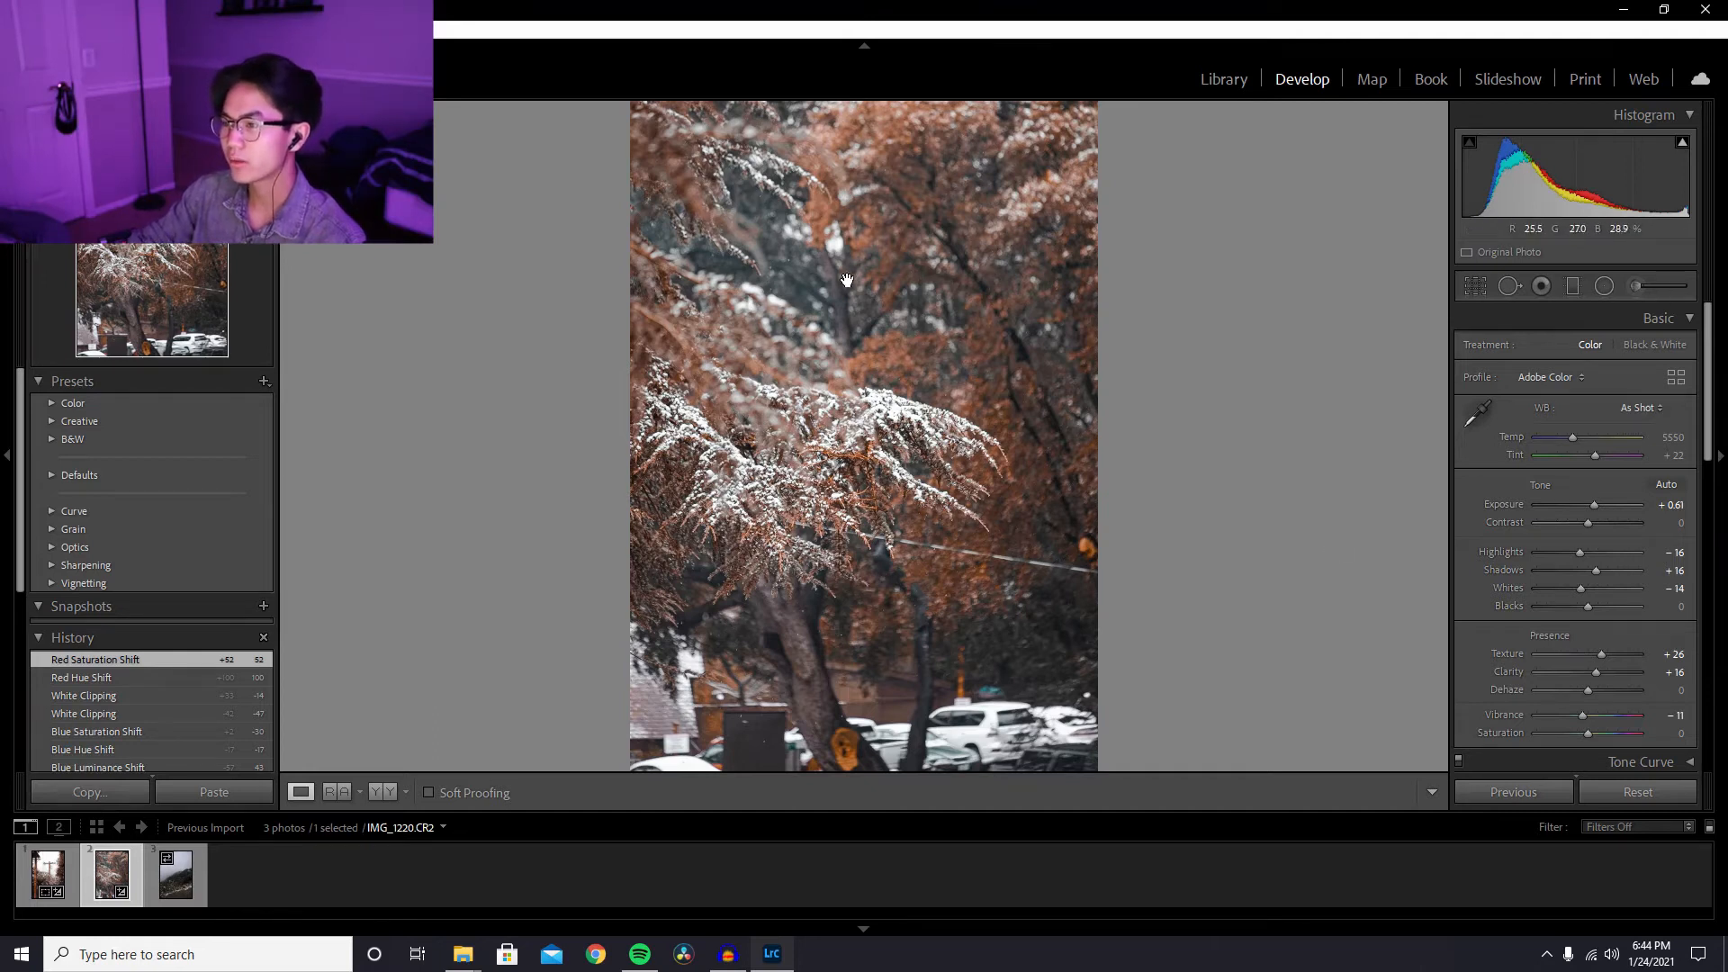
left_click(1636, 285)
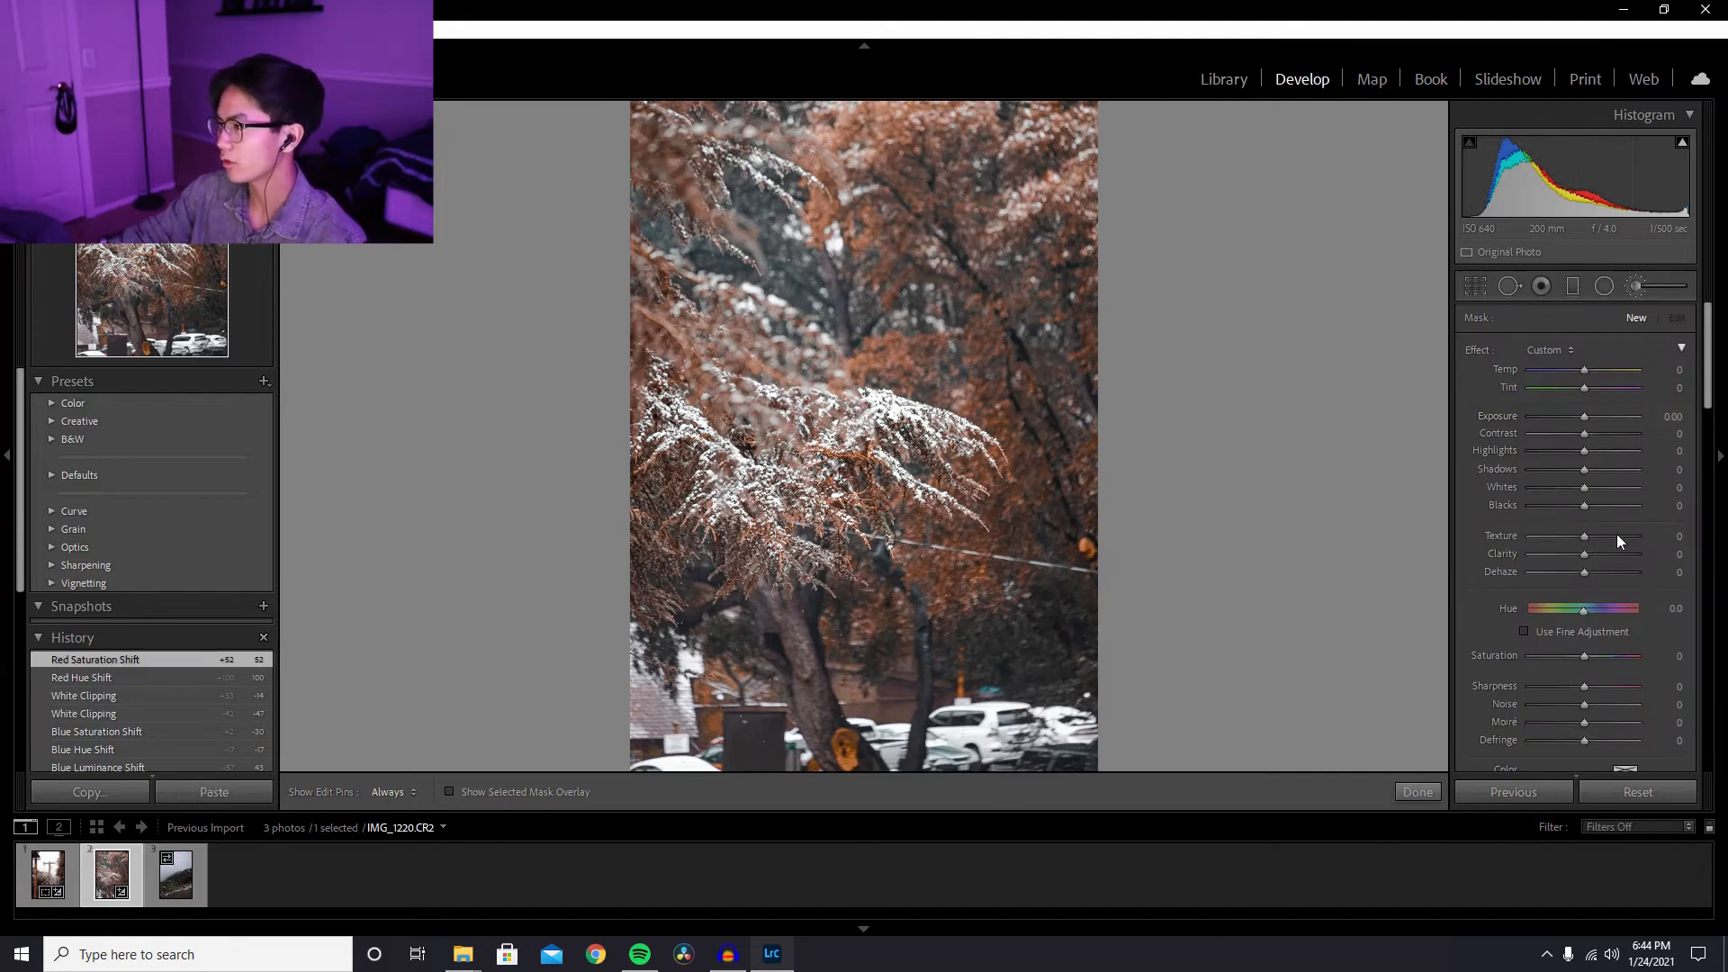
left_click(1585, 612)
left_click_drag(1584, 612, 1594, 639)
left_click(1602, 656)
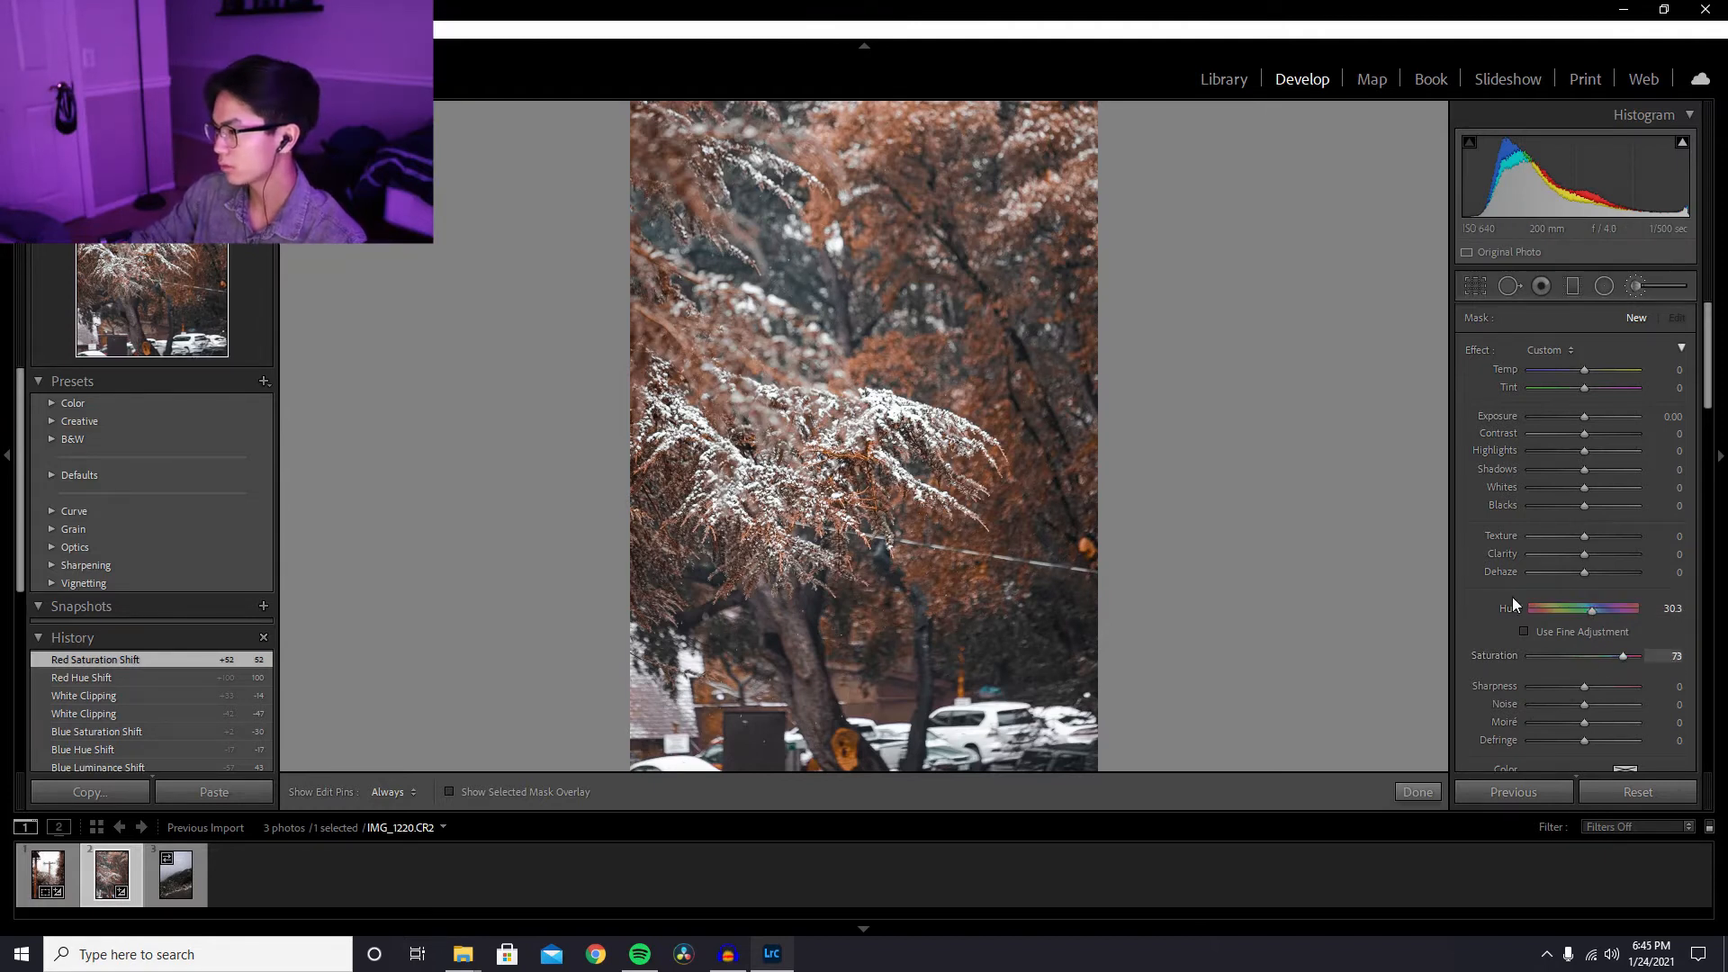
left_click_drag(810, 254, 864, 341)
left_click_drag(1605, 609, 1529, 629)
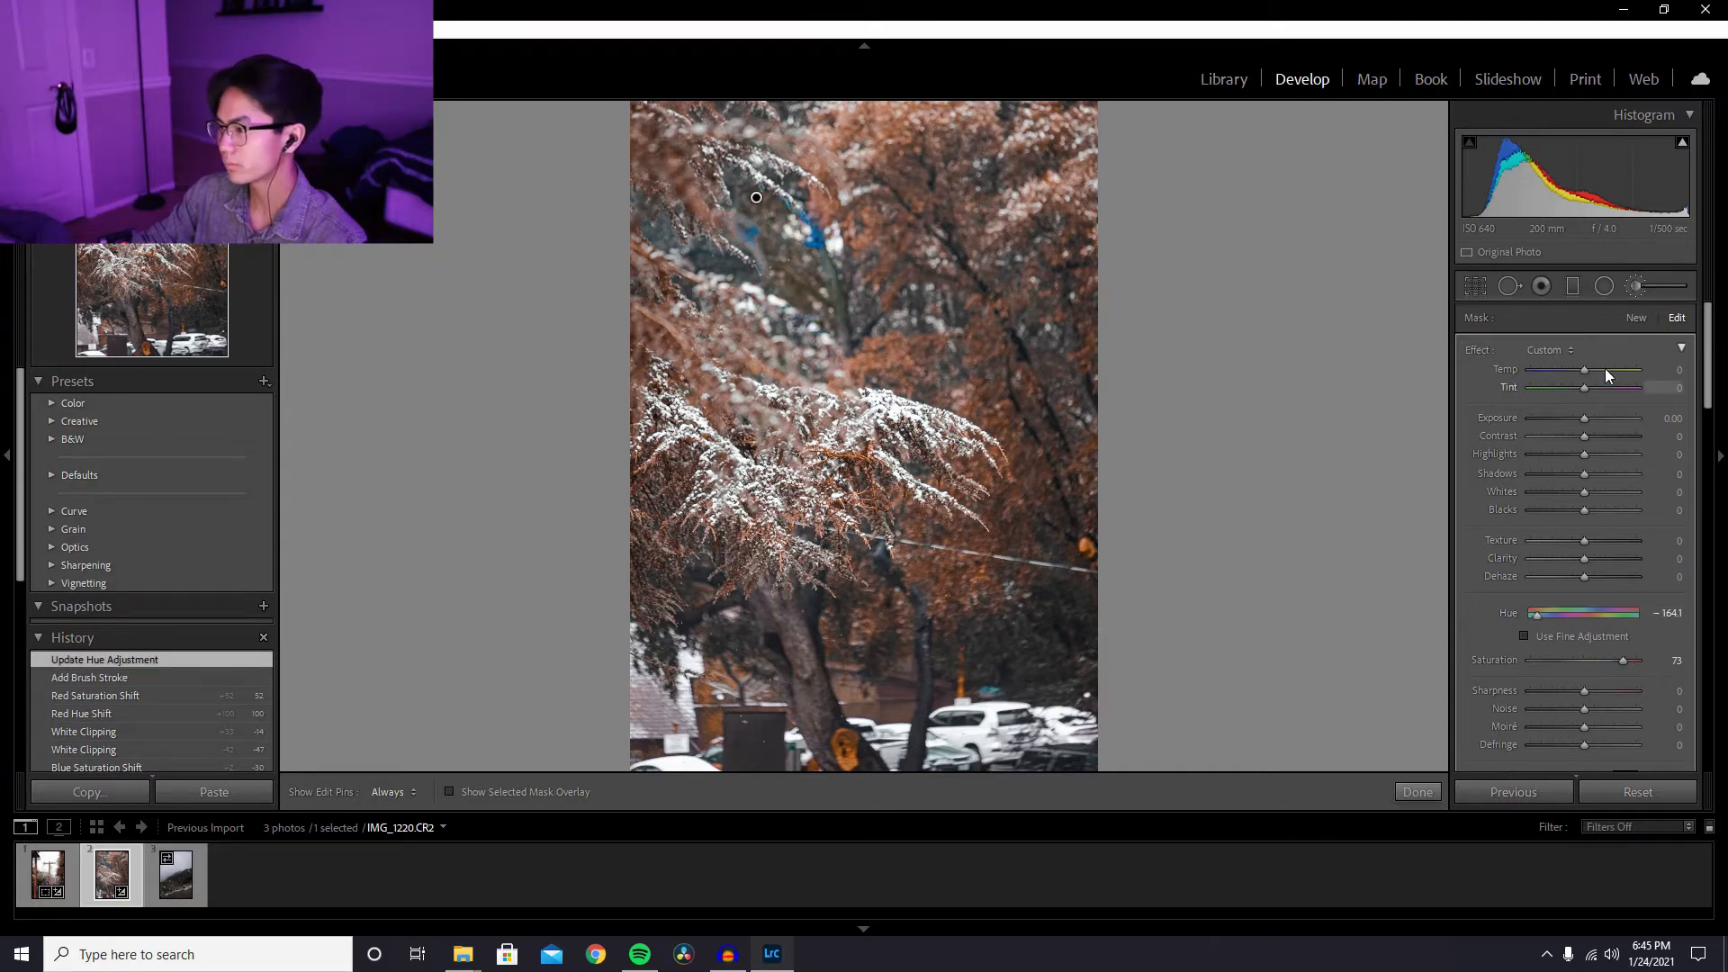
key("ctrl+z")
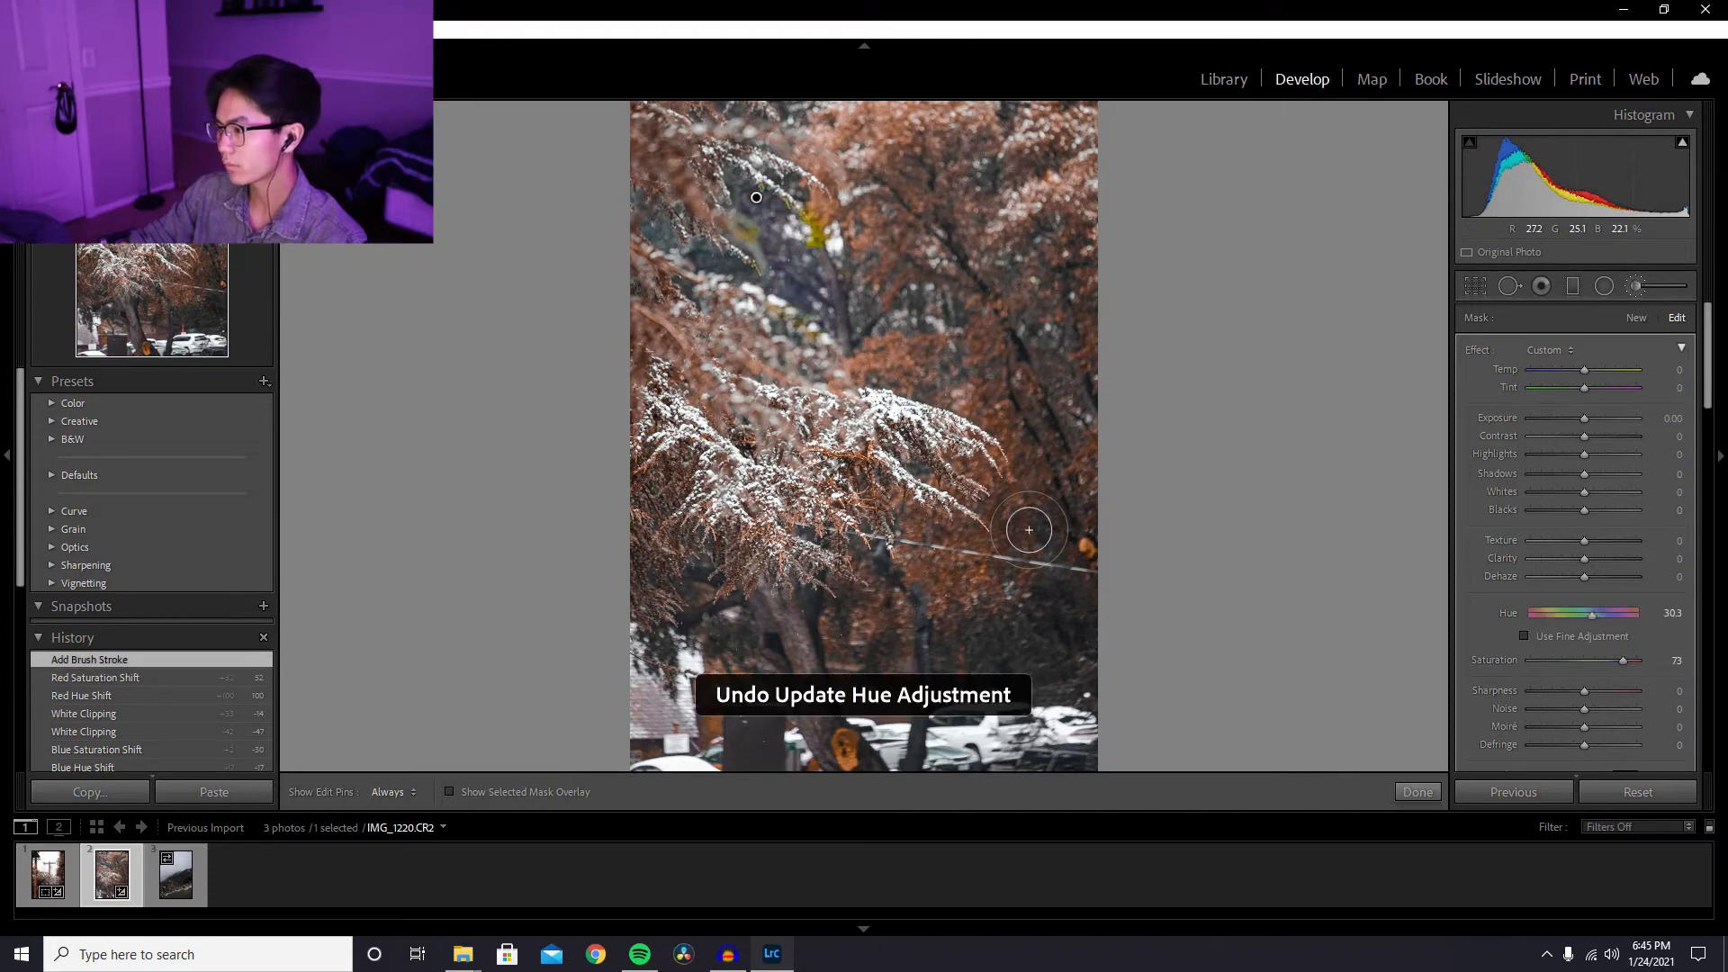
key("ctrl+z")
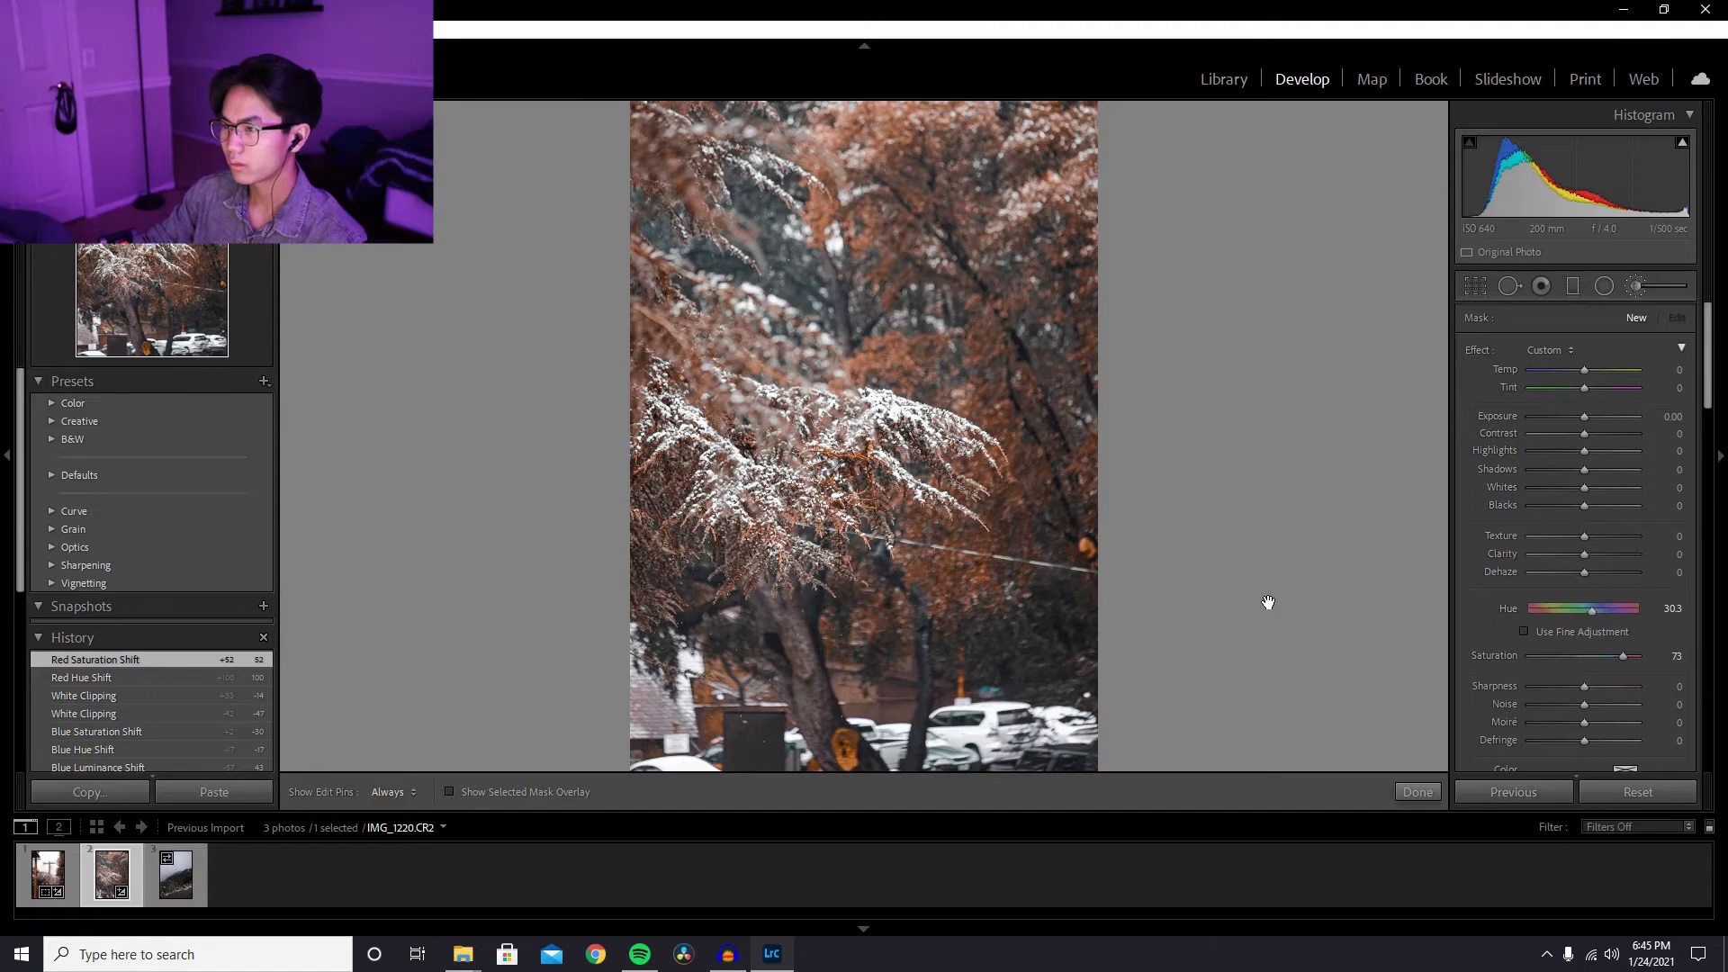
key("ctrl+z")
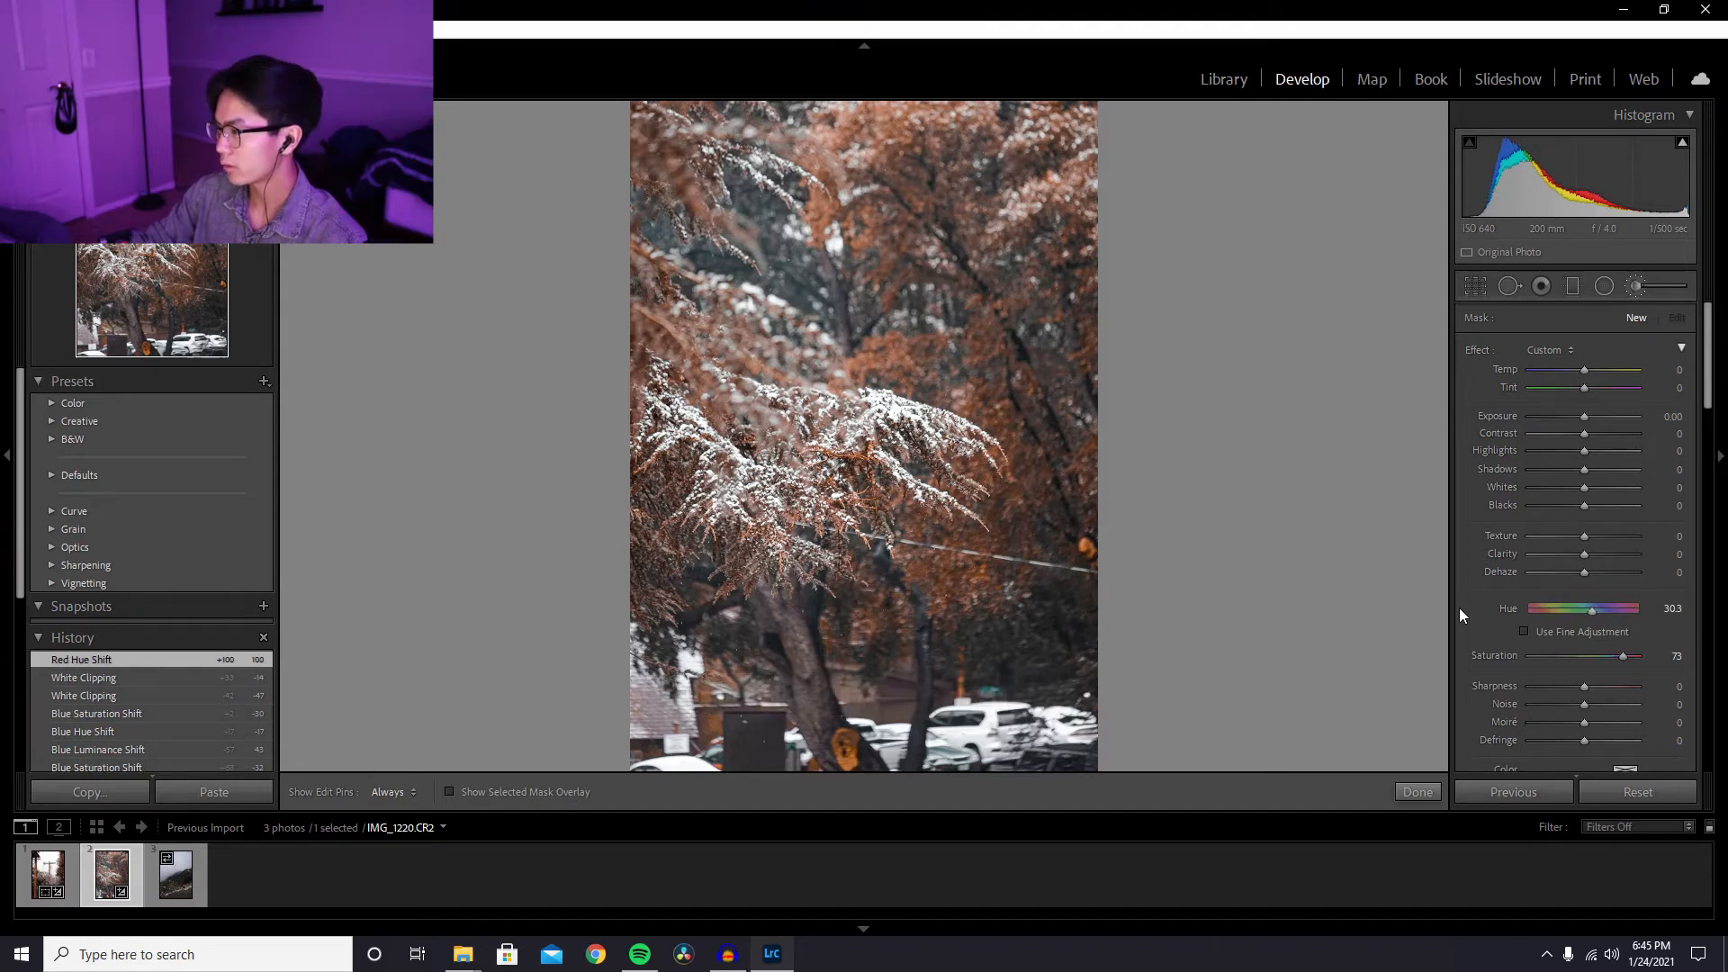
key("ctrl+shift+z")
- Brush over the dark bluish gap between the upper trees and set the brush mask's Hue to -180.0 and Saturation to 100
left_click_drag(1592, 609, 1536, 614)
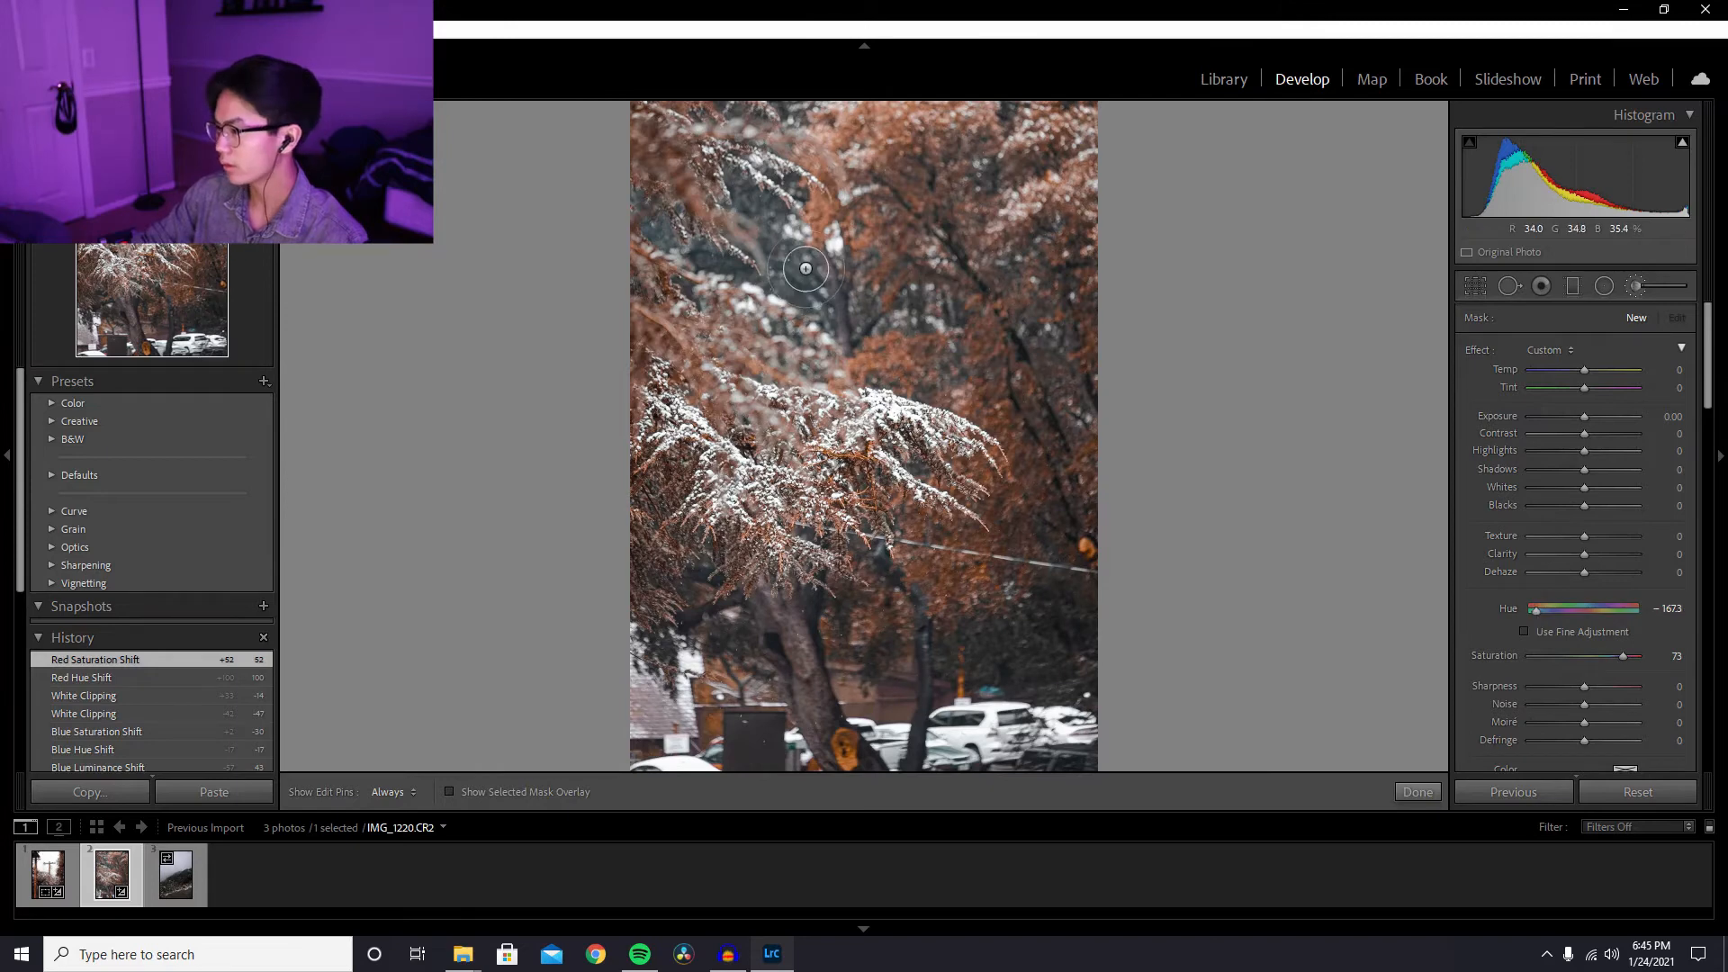
key("z")
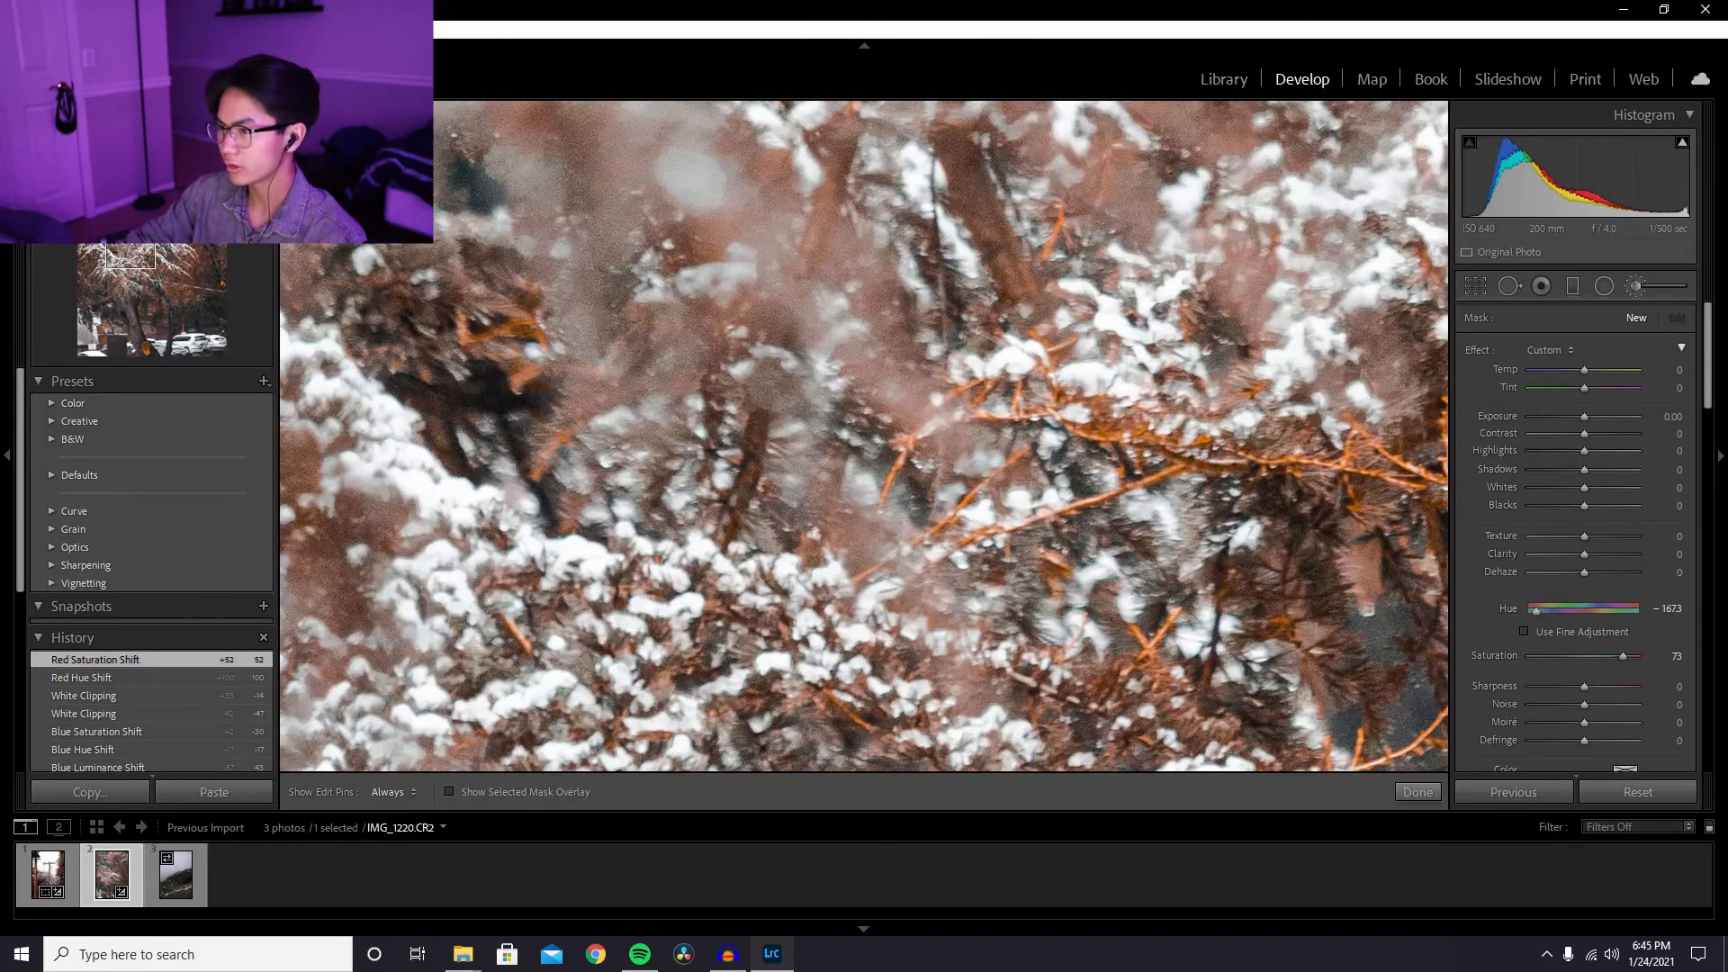
left_click_drag(137, 269, 185, 200)
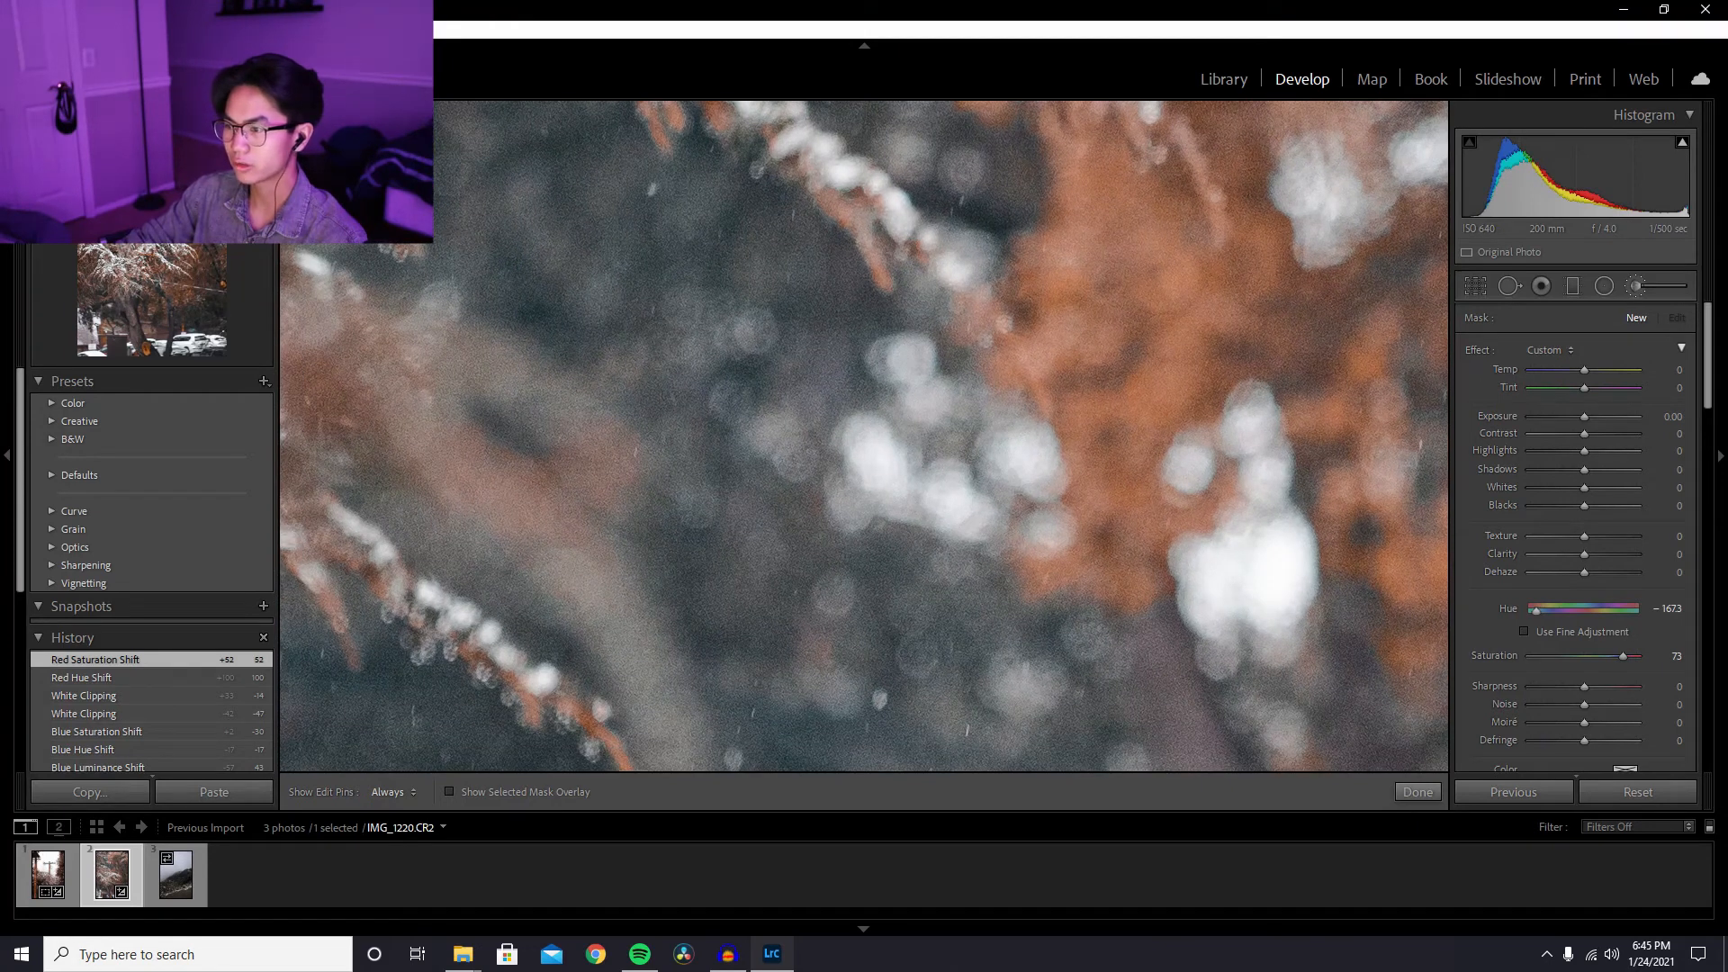
key("z")
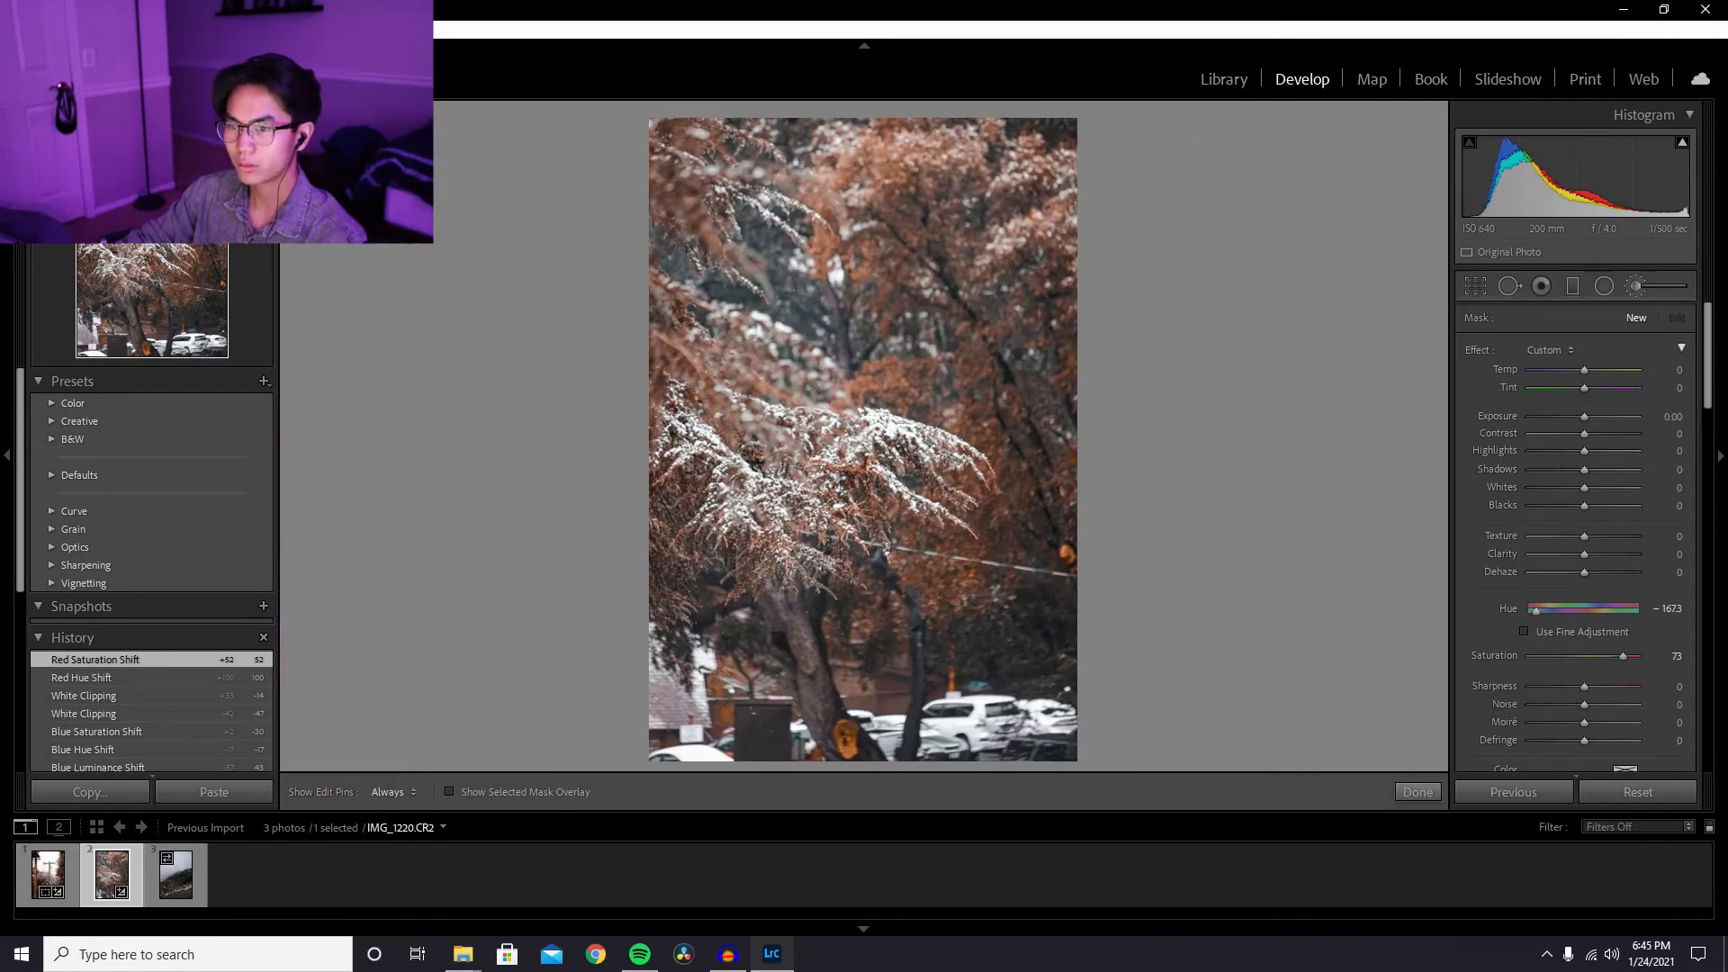
key("z")
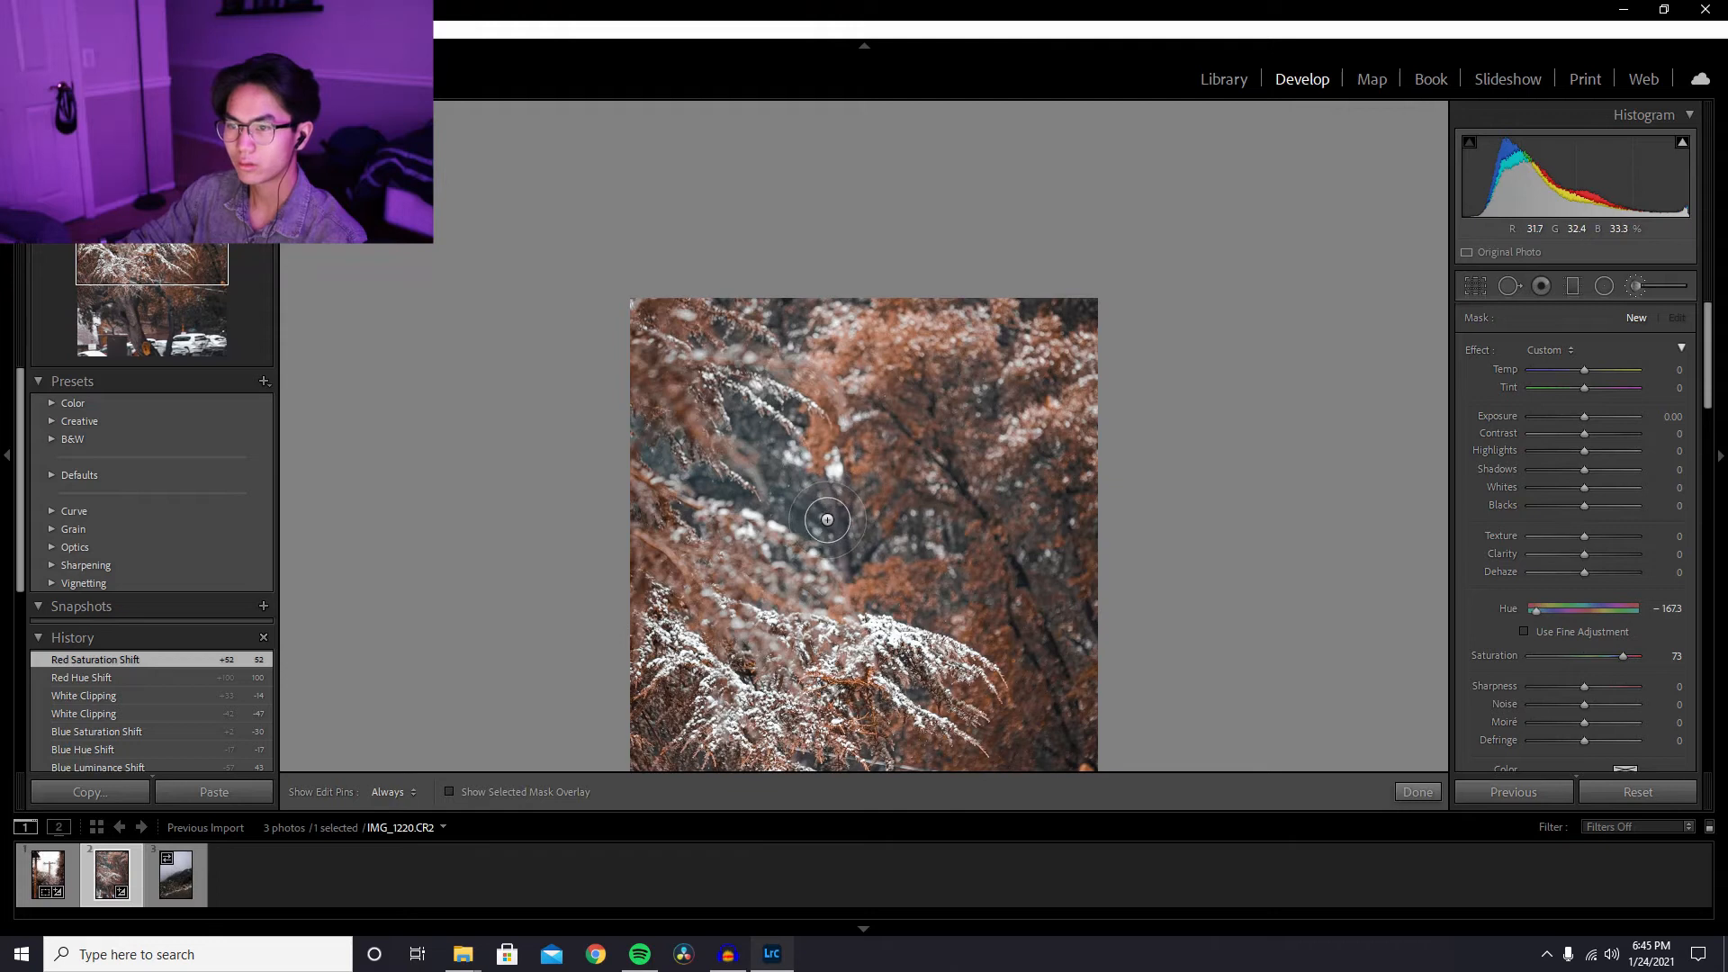
left_click(263, 115)
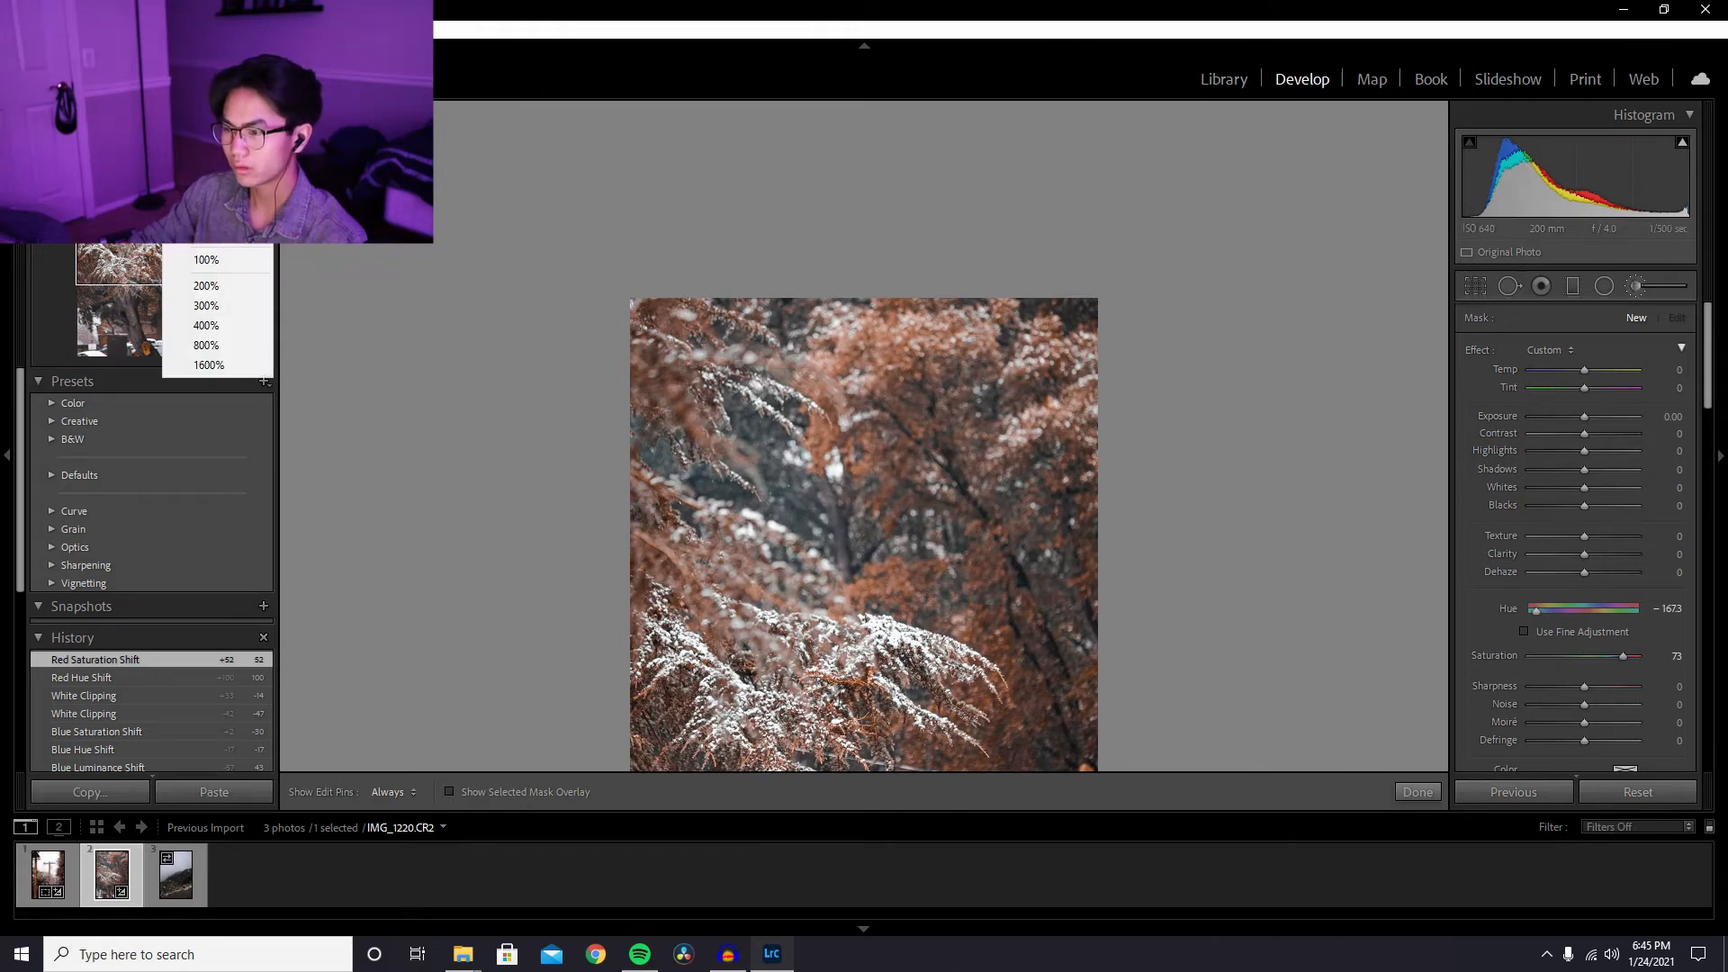
left_click(206, 174)
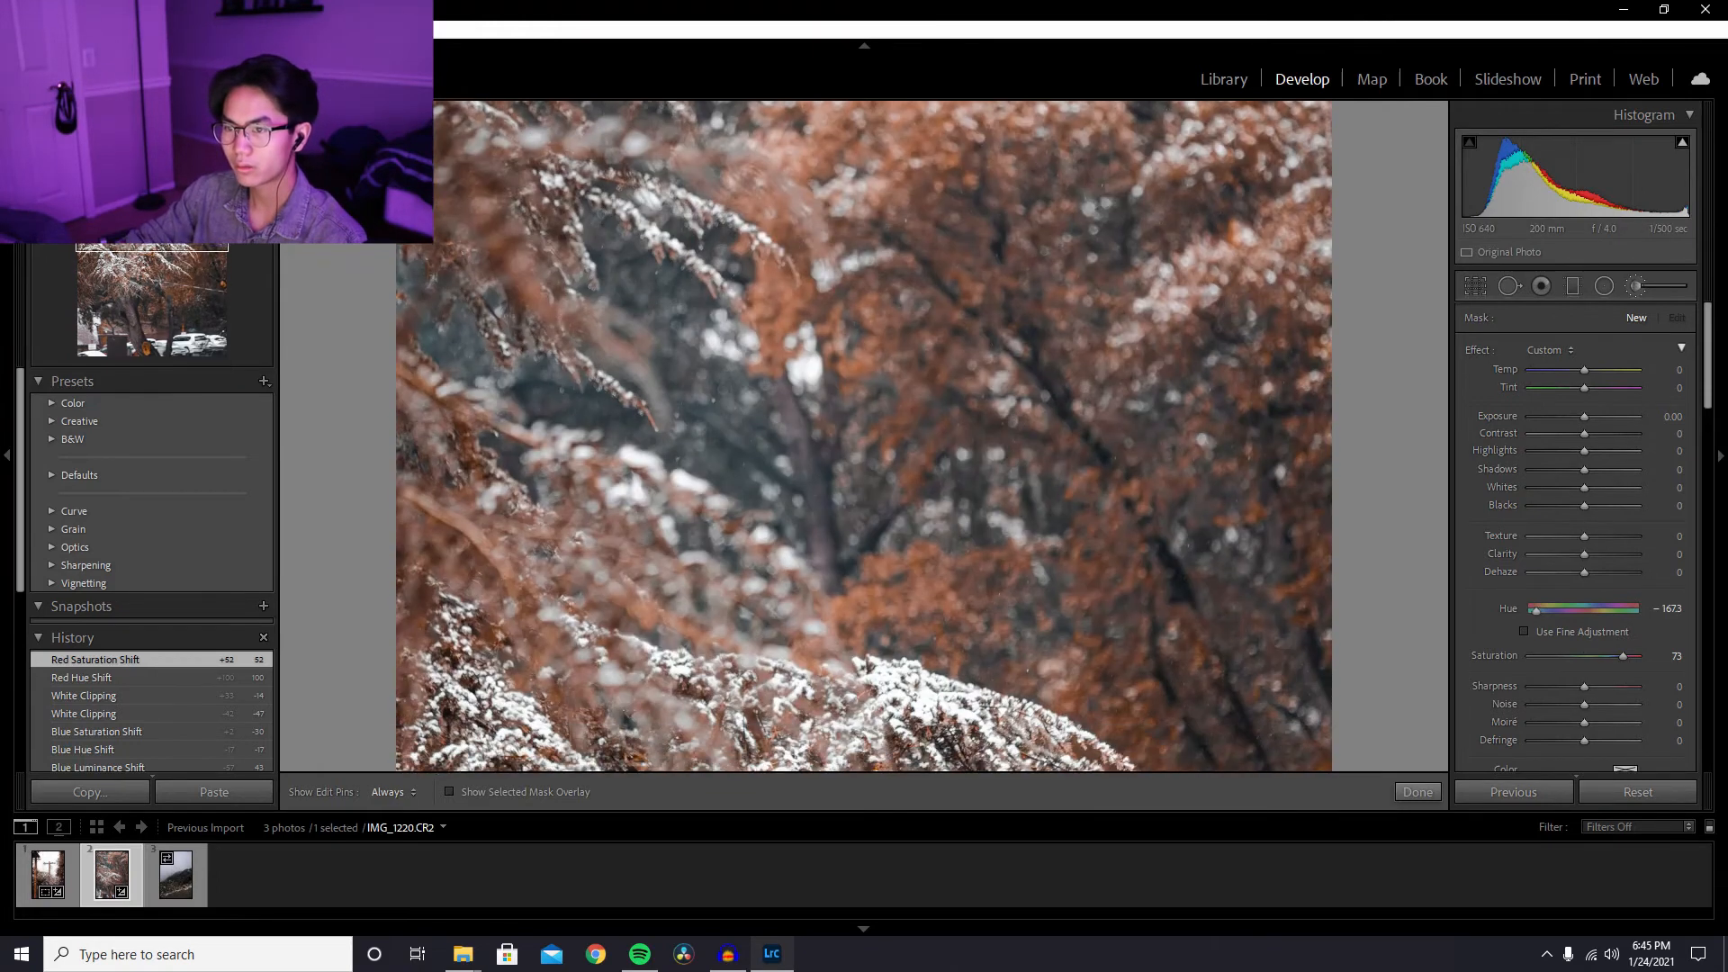
mouse_move(715, 363)
left_mouse_down()
mouse_move(767, 427)
mouse_move(739, 405)
mouse_move(748, 458)
mouse_move(763, 479)
mouse_move(751, 426)
mouse_move(834, 507)
left_mouse_up()
mouse_move(1623, 661)
left_mouse_down()
mouse_move(1530, 663)
mouse_move(1637, 661)
left_mouse_up()
left_click_drag(1537, 615, 1509, 617)
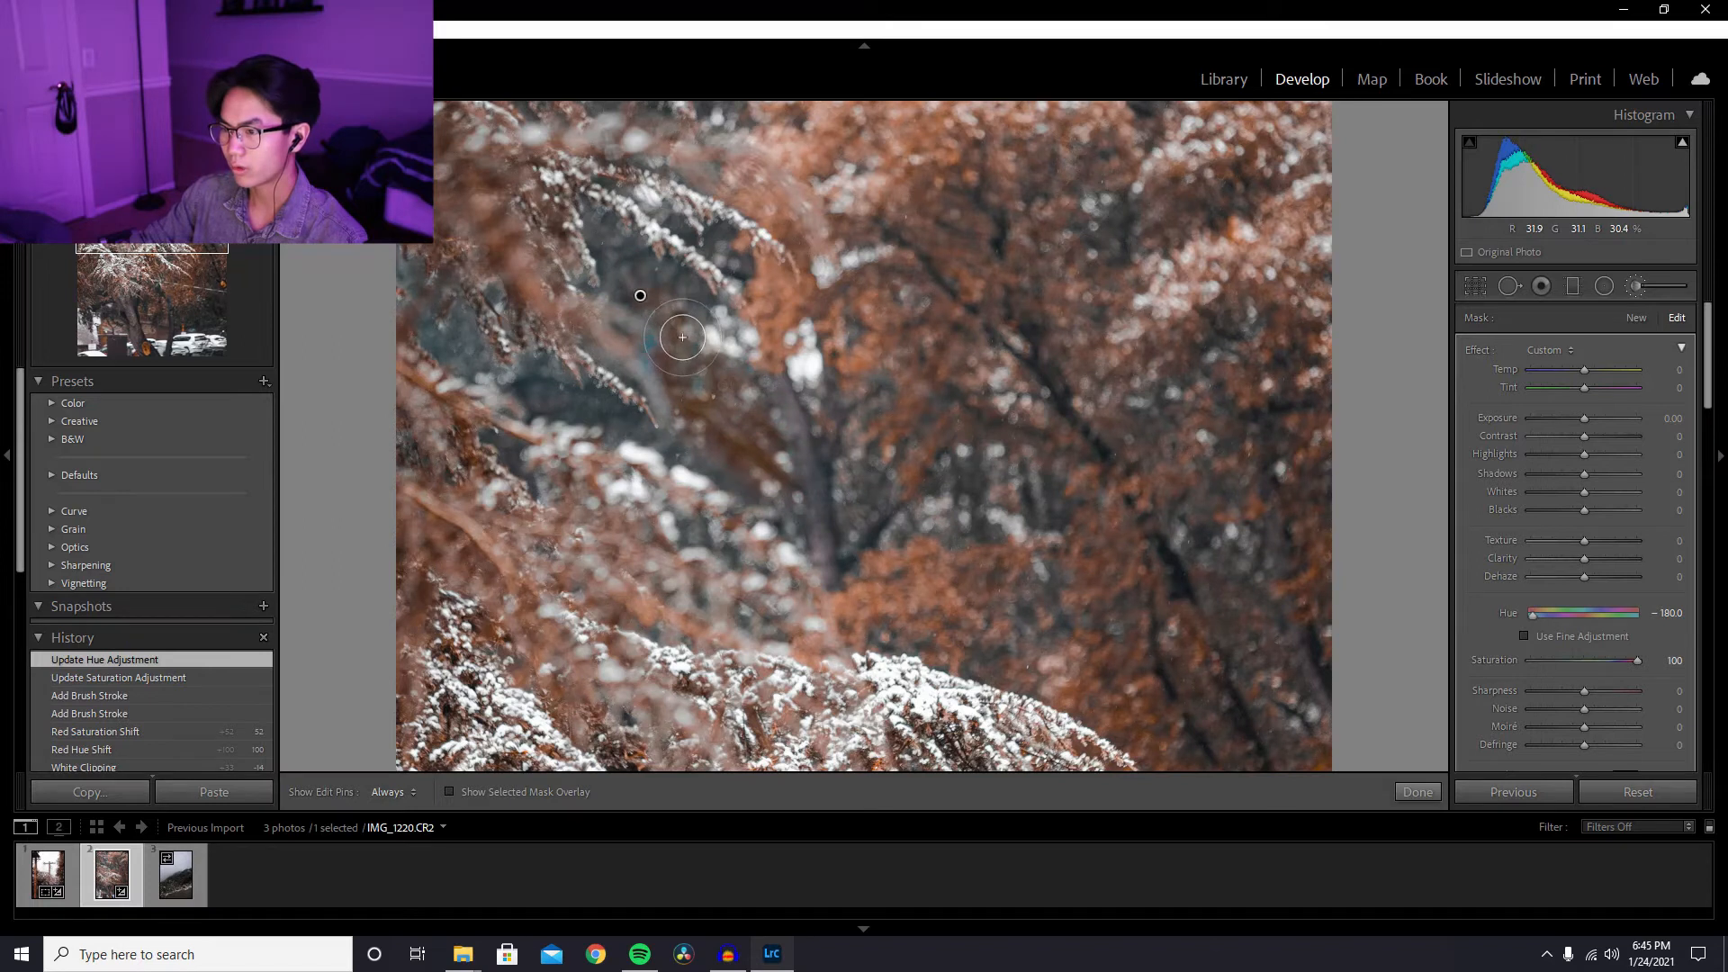
- Paint more brush strokes over the bluish background between the hanging branches and the trunk, and undo the stray stroke on the snowy twig
left_click_drag(641, 297, 652, 311)
key("h")
left_click_drag(762, 440, 765, 455)
left_click_drag(754, 463, 763, 461)
left_click_drag(752, 450, 769, 491)
left_click_drag(768, 492, 752, 484)
mouse_move(626, 440)
left_mouse_down()
mouse_move(566, 405)
mouse_move(650, 421)
mouse_move(634, 446)
left_mouse_up()
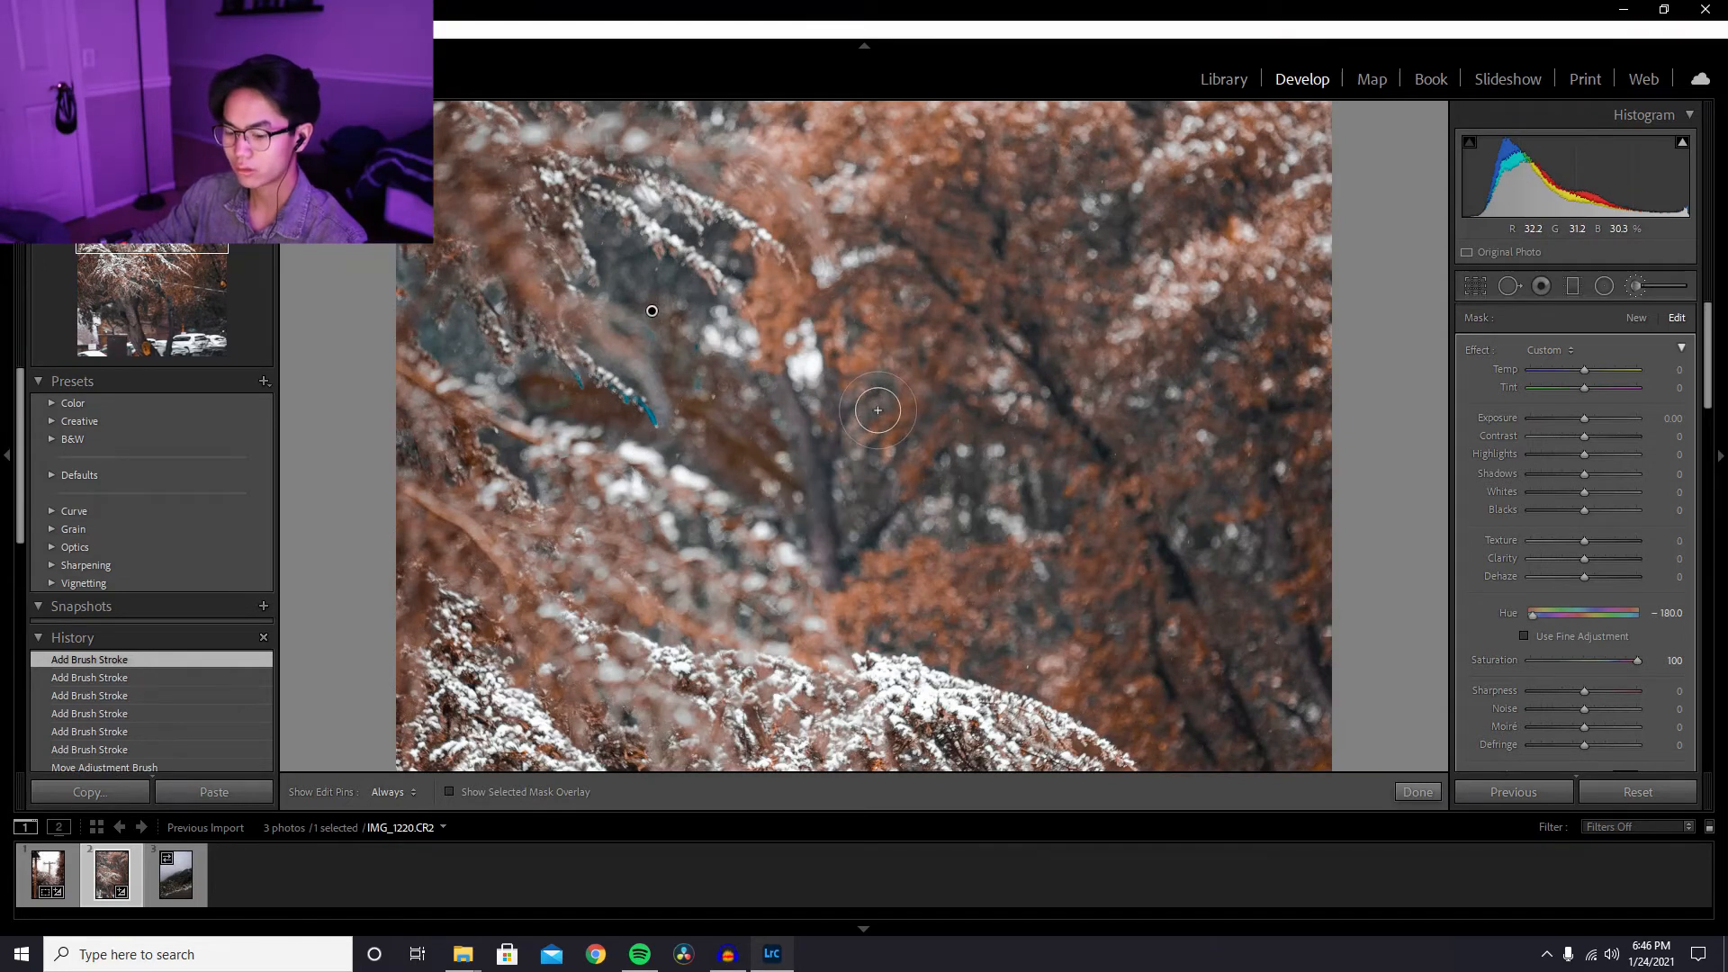
left_click_drag(1611, 610, 1499, 619)
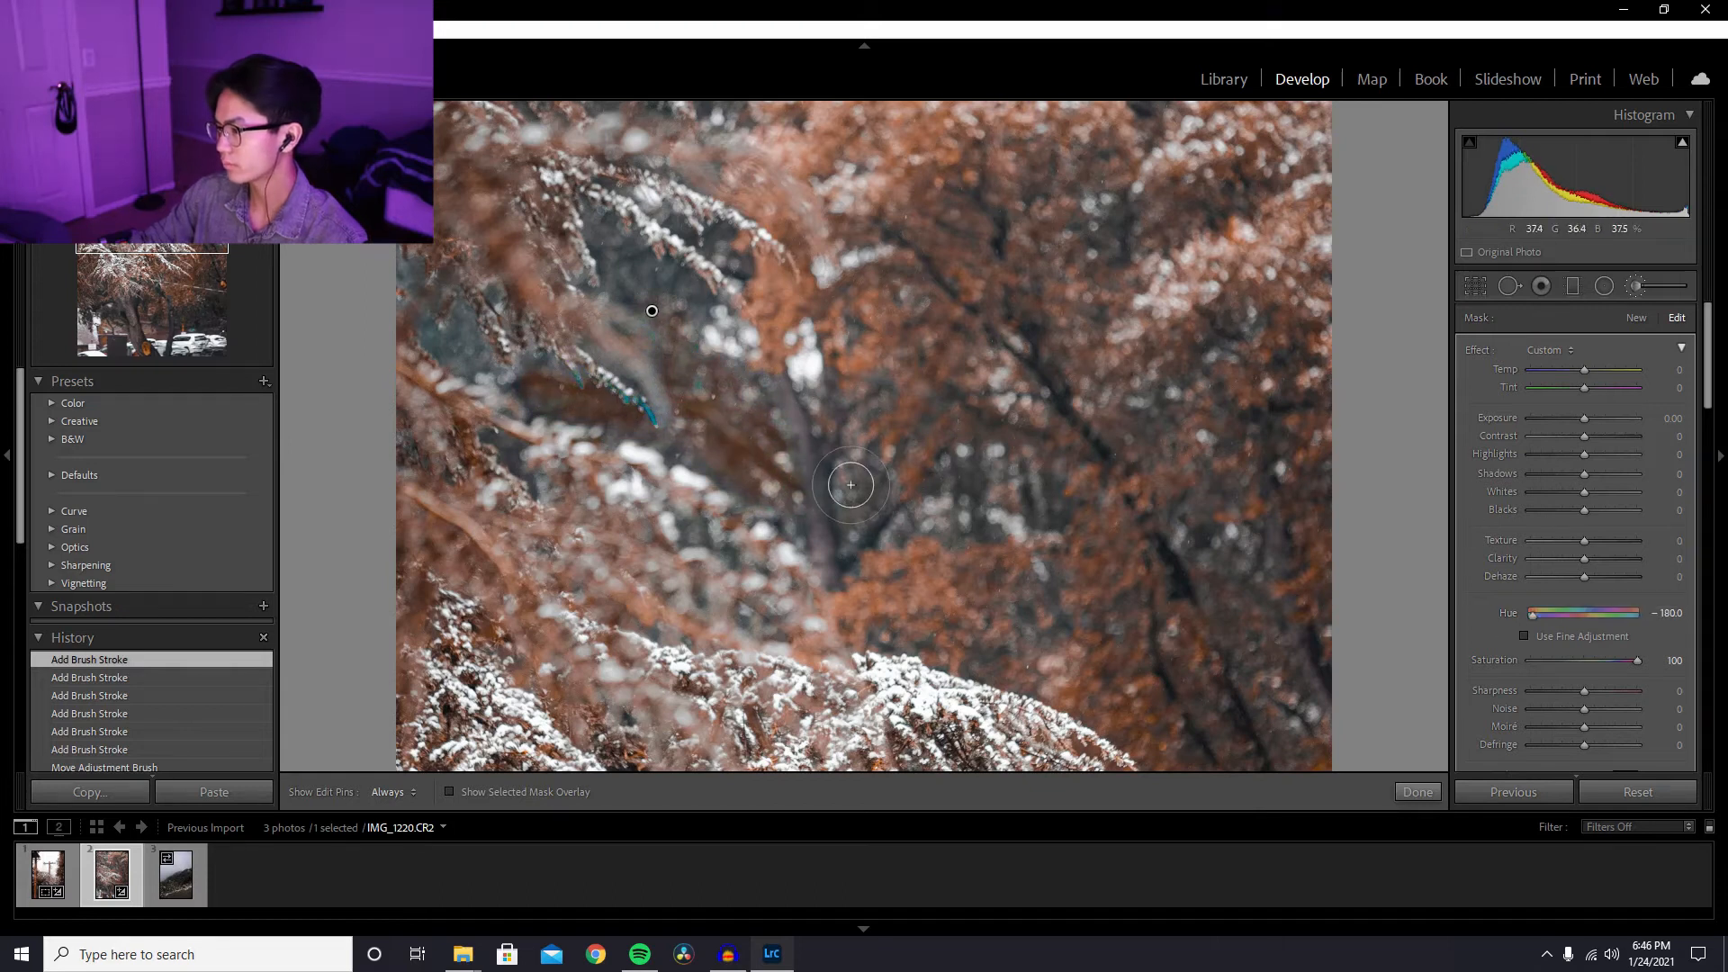
key("ctrl+z")
key("ctrl+z")
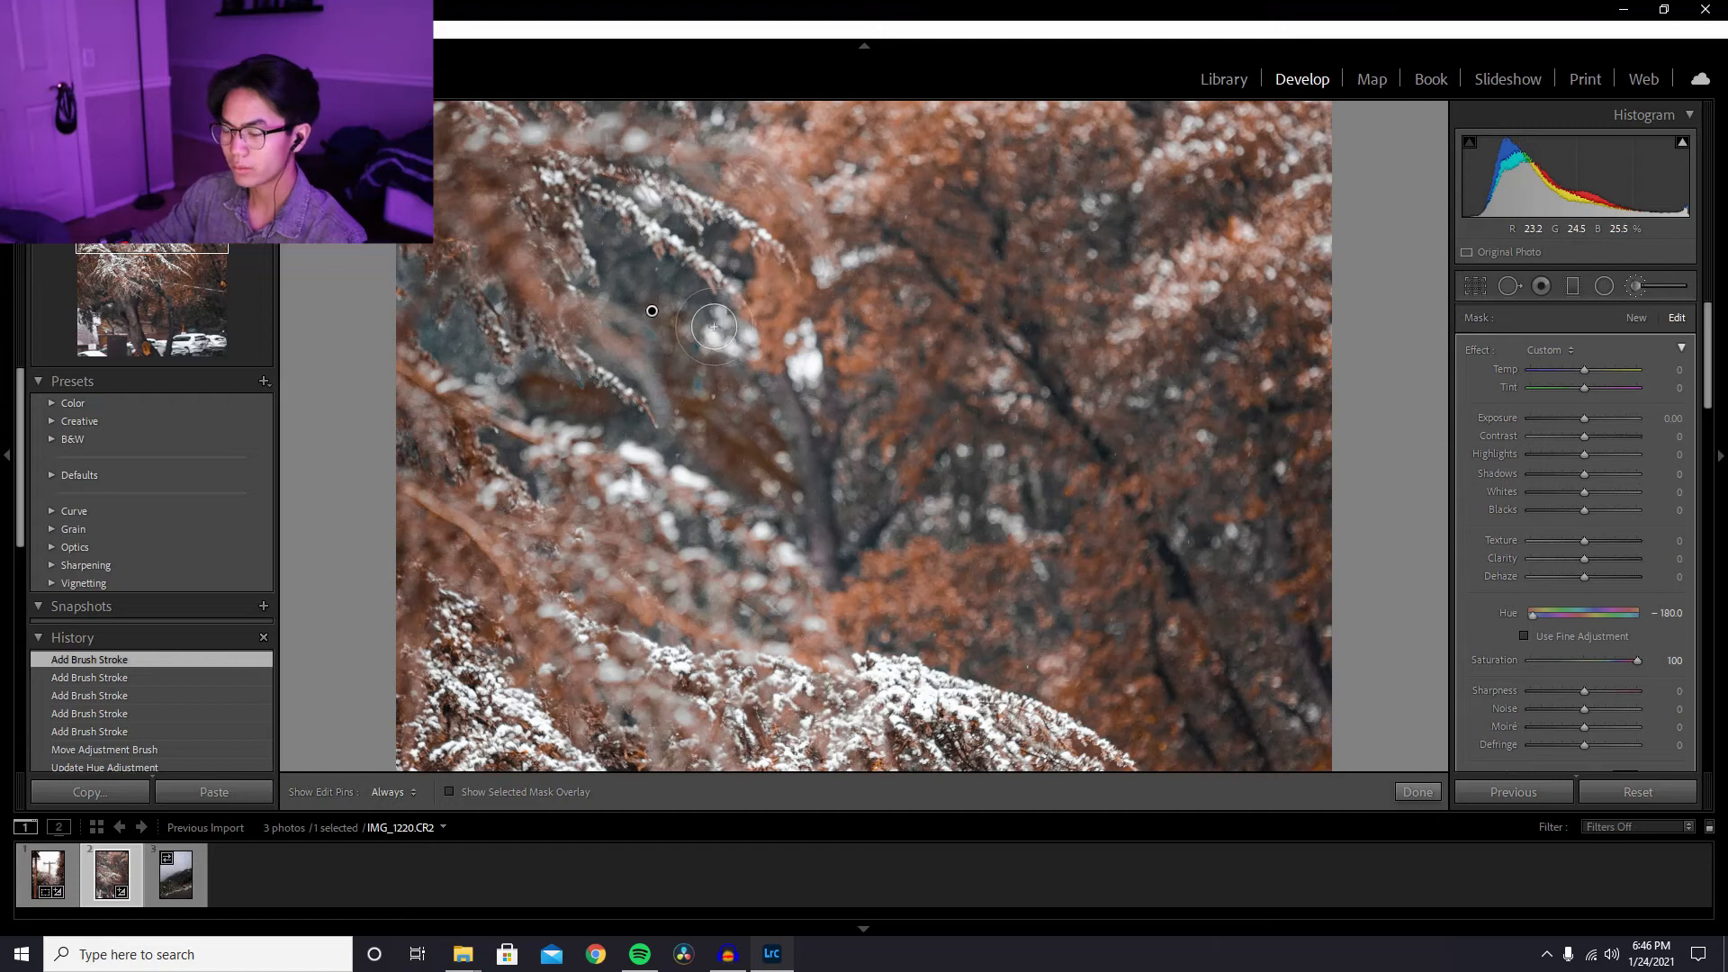
- Paint the background gap around the mask pin with a smaller brush, and undo the stroke running across the tree trunk
key("bracketleft")
left_click_drag(669, 304, 656, 309)
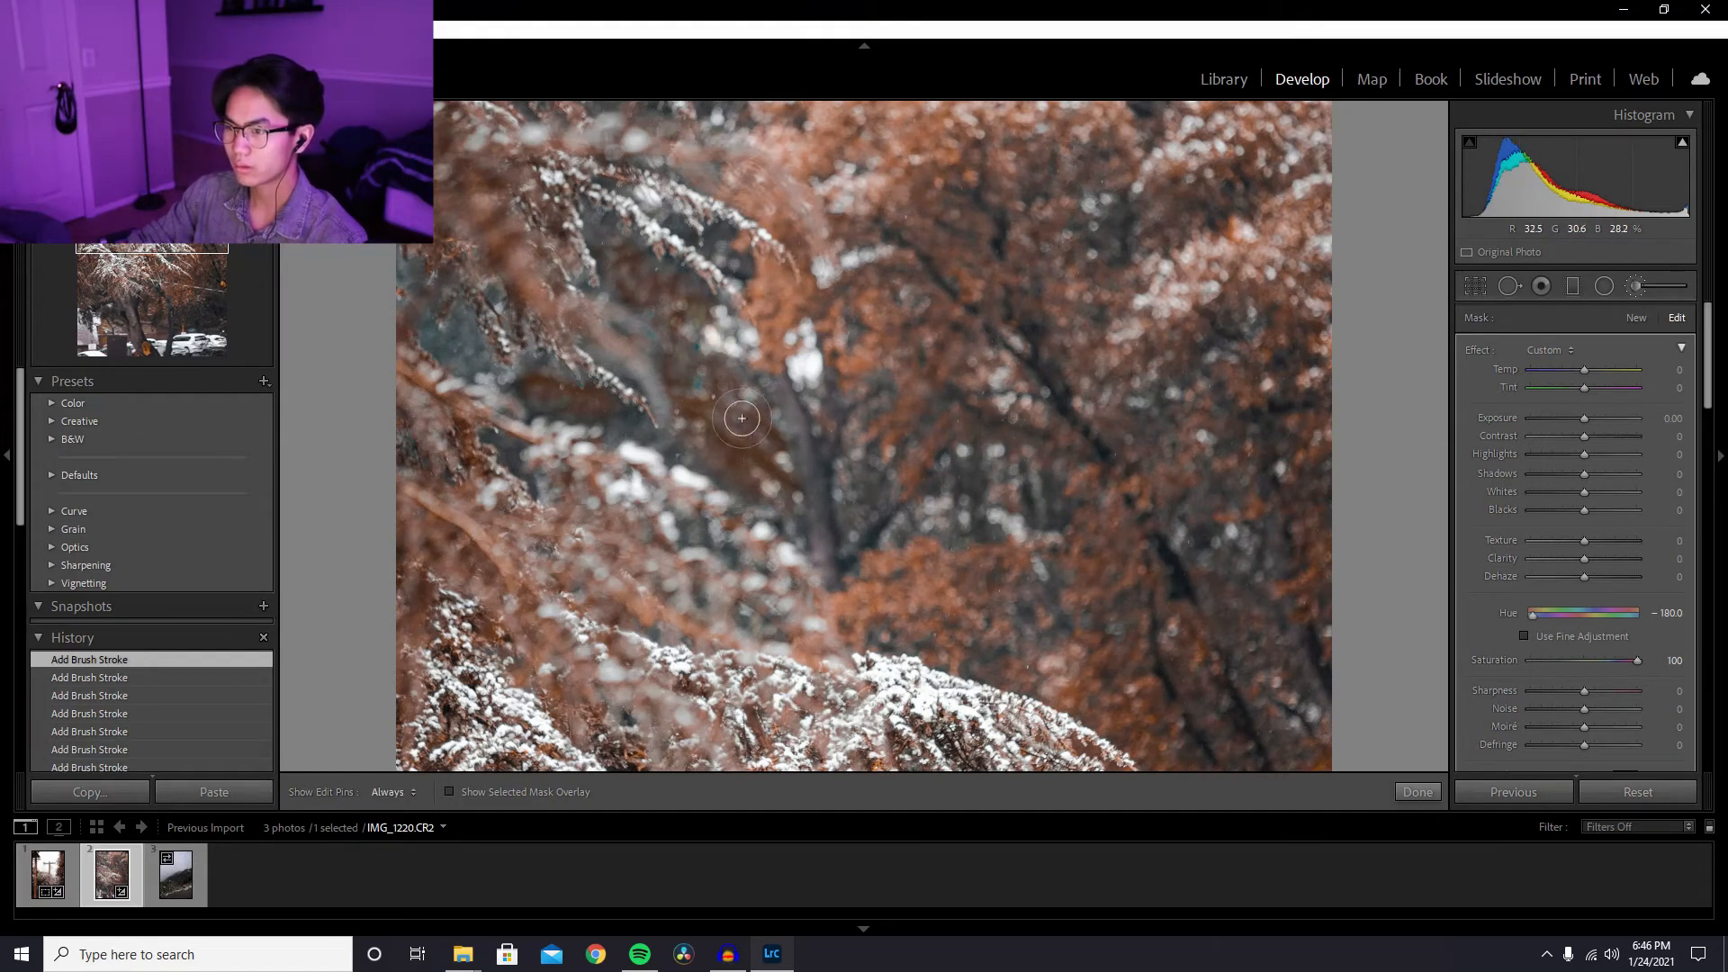
mouse_move(742, 418)
left_mouse_down()
mouse_move(780, 462)
mouse_move(833, 461)
mouse_move(871, 522)
left_mouse_up()
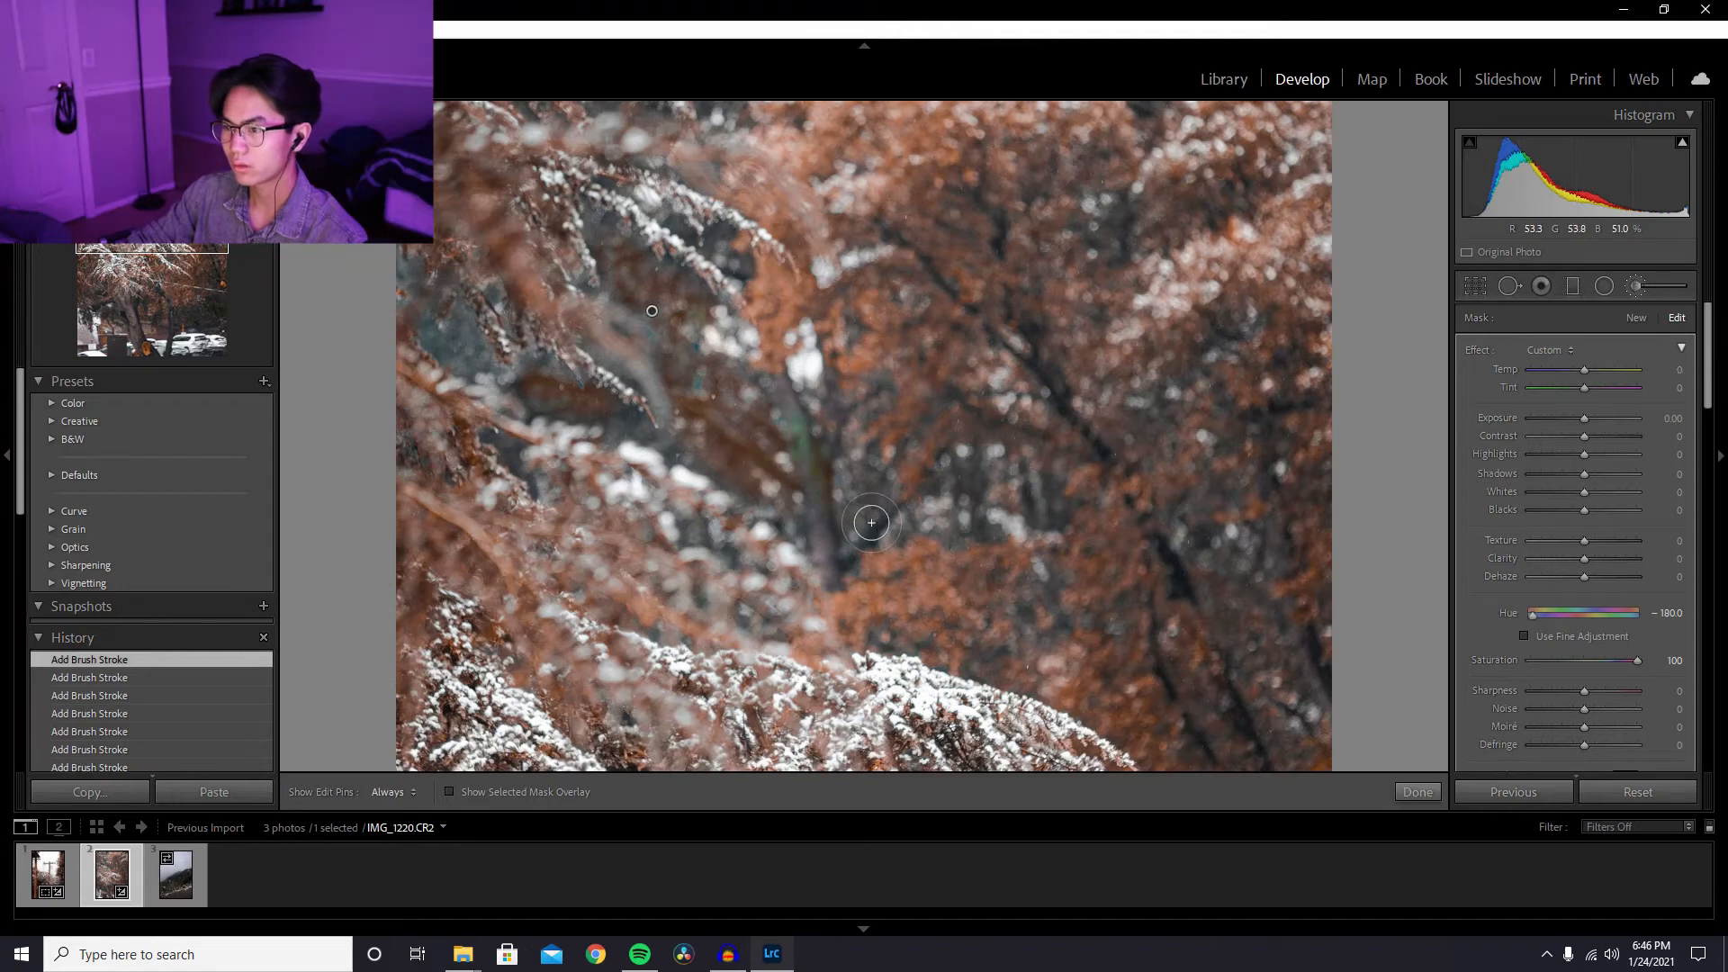
key("ctrl+z")
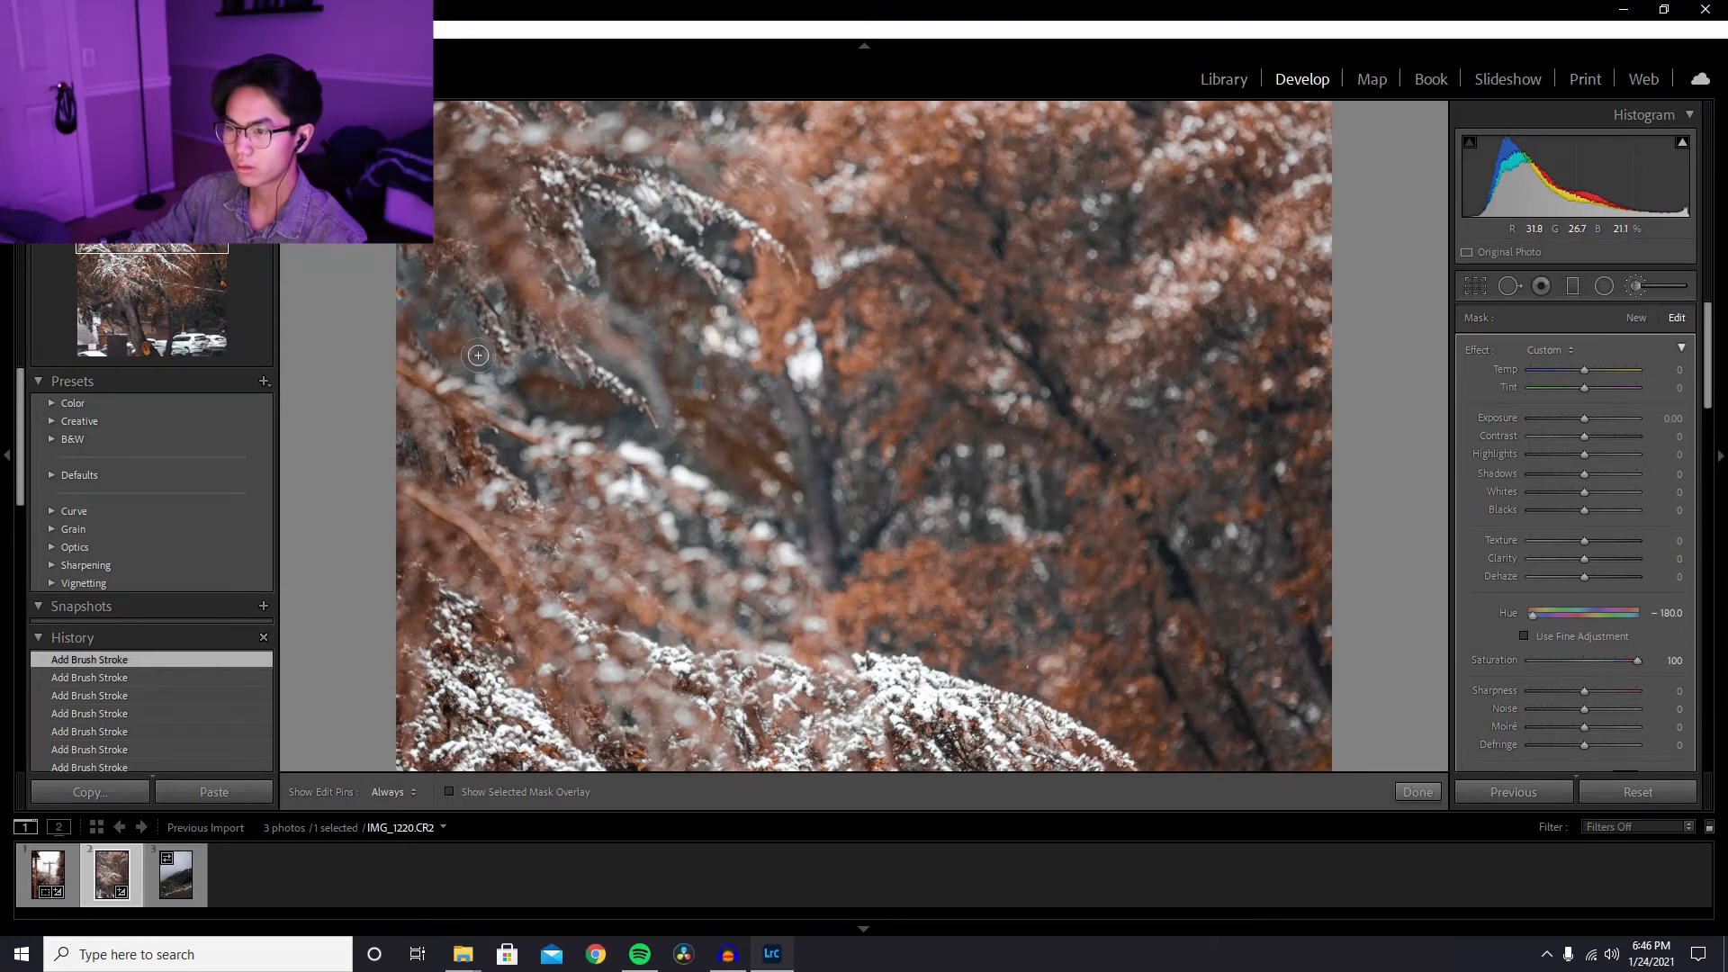
- Touch up the background below the snowy hanging twig with the small brush, and undo the last strokes near the trunk
key("h")
key("h")
key("h")
left_click_drag(573, 428, 641, 427)
key("h")
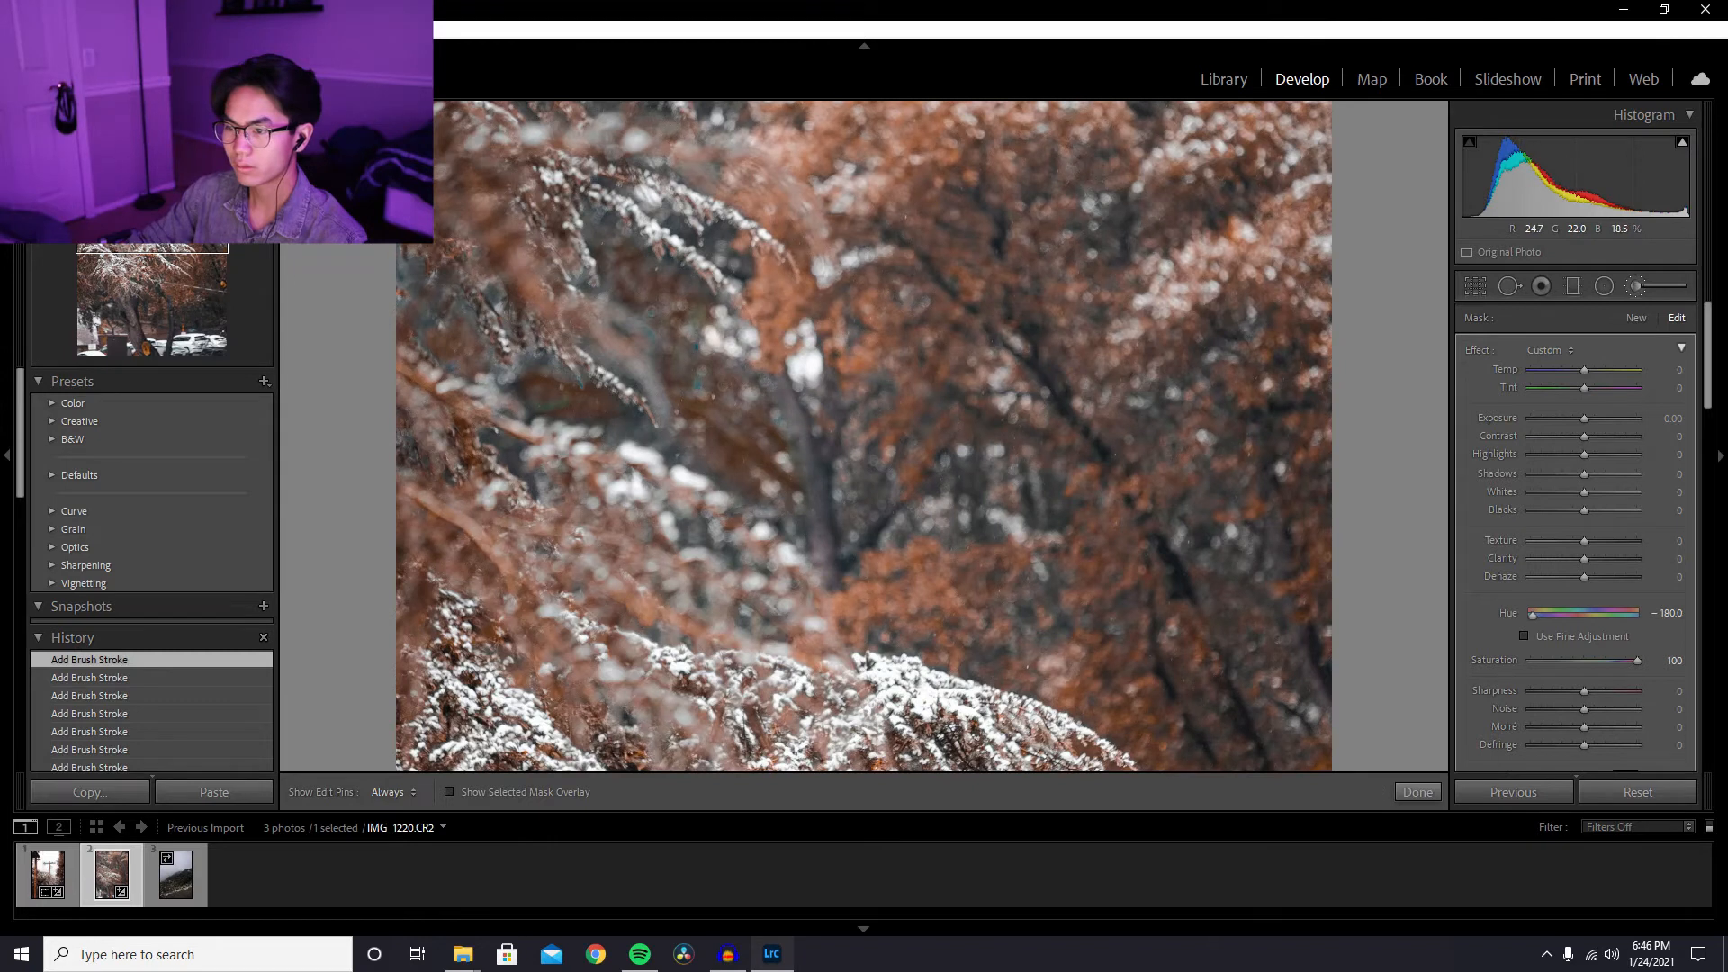
key("h")
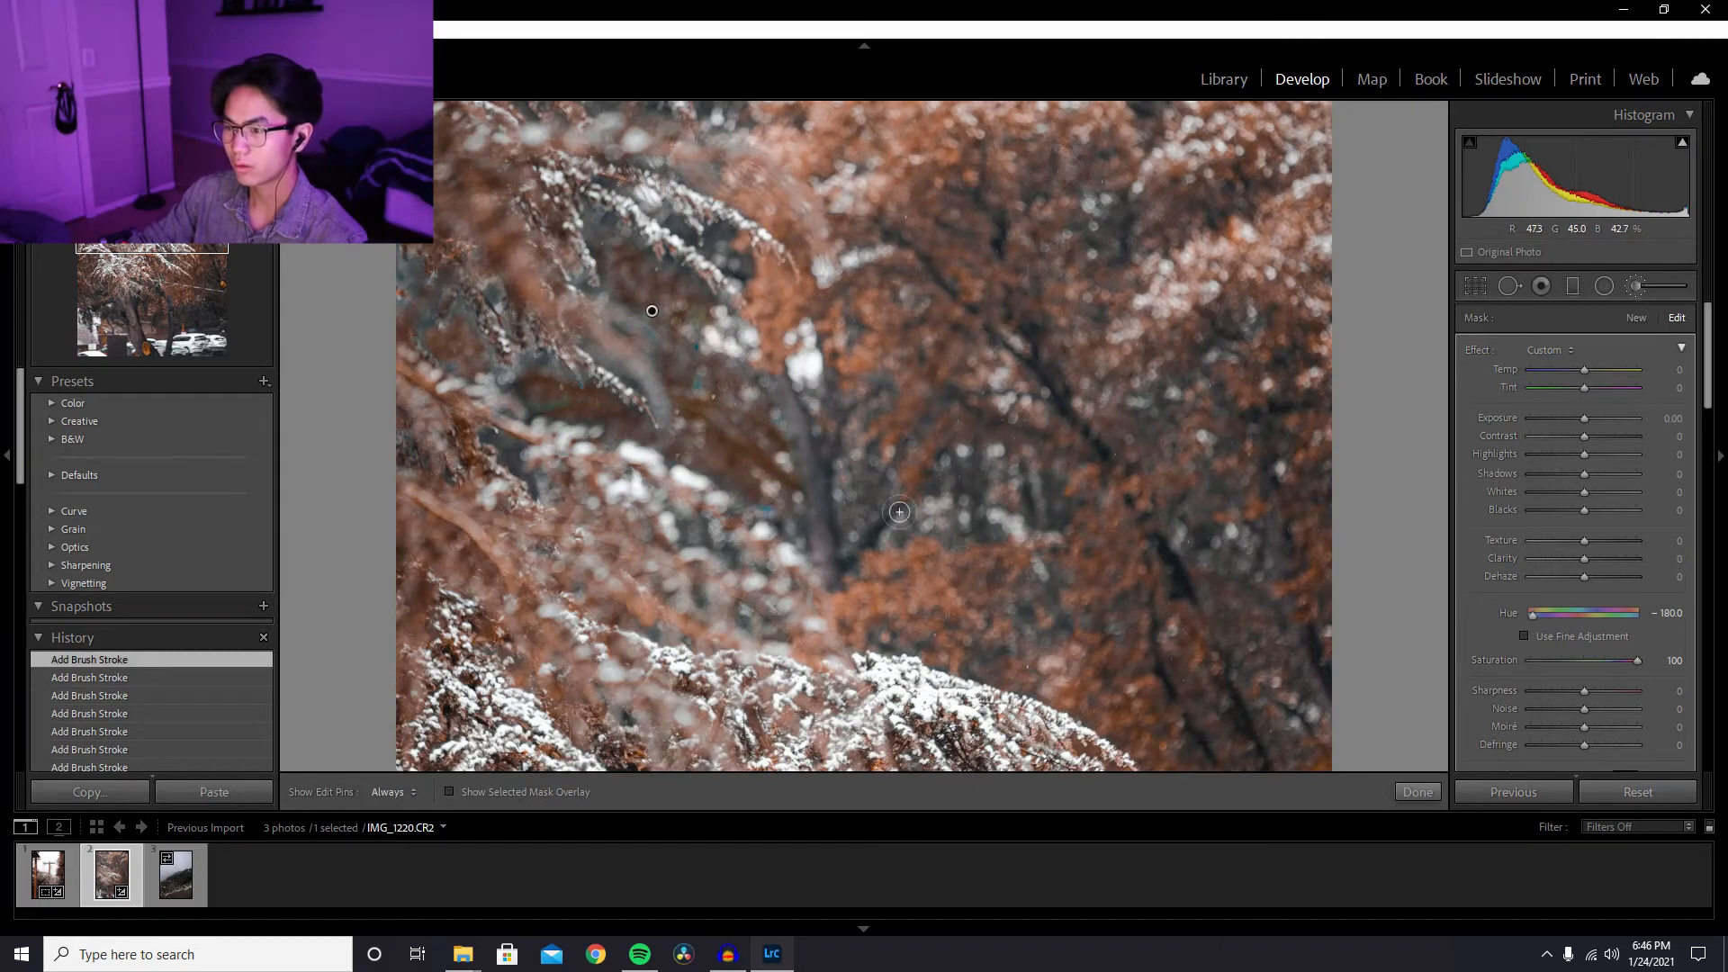
key("ctrl+z")
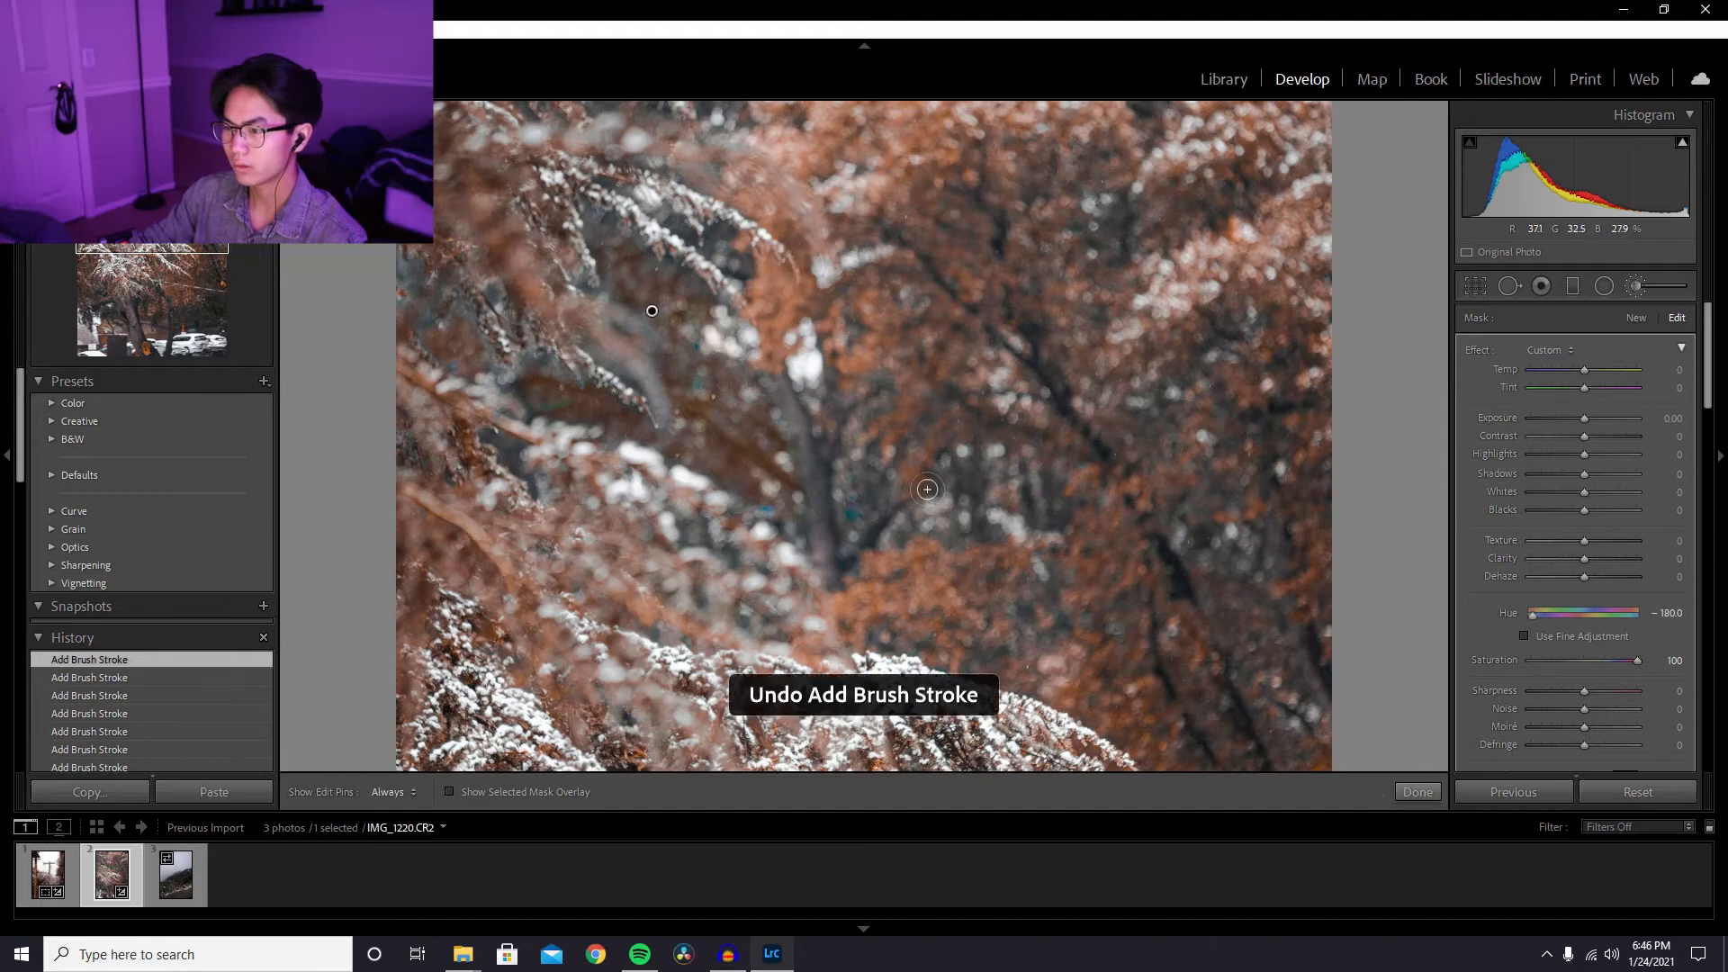
key("ctrl+z")
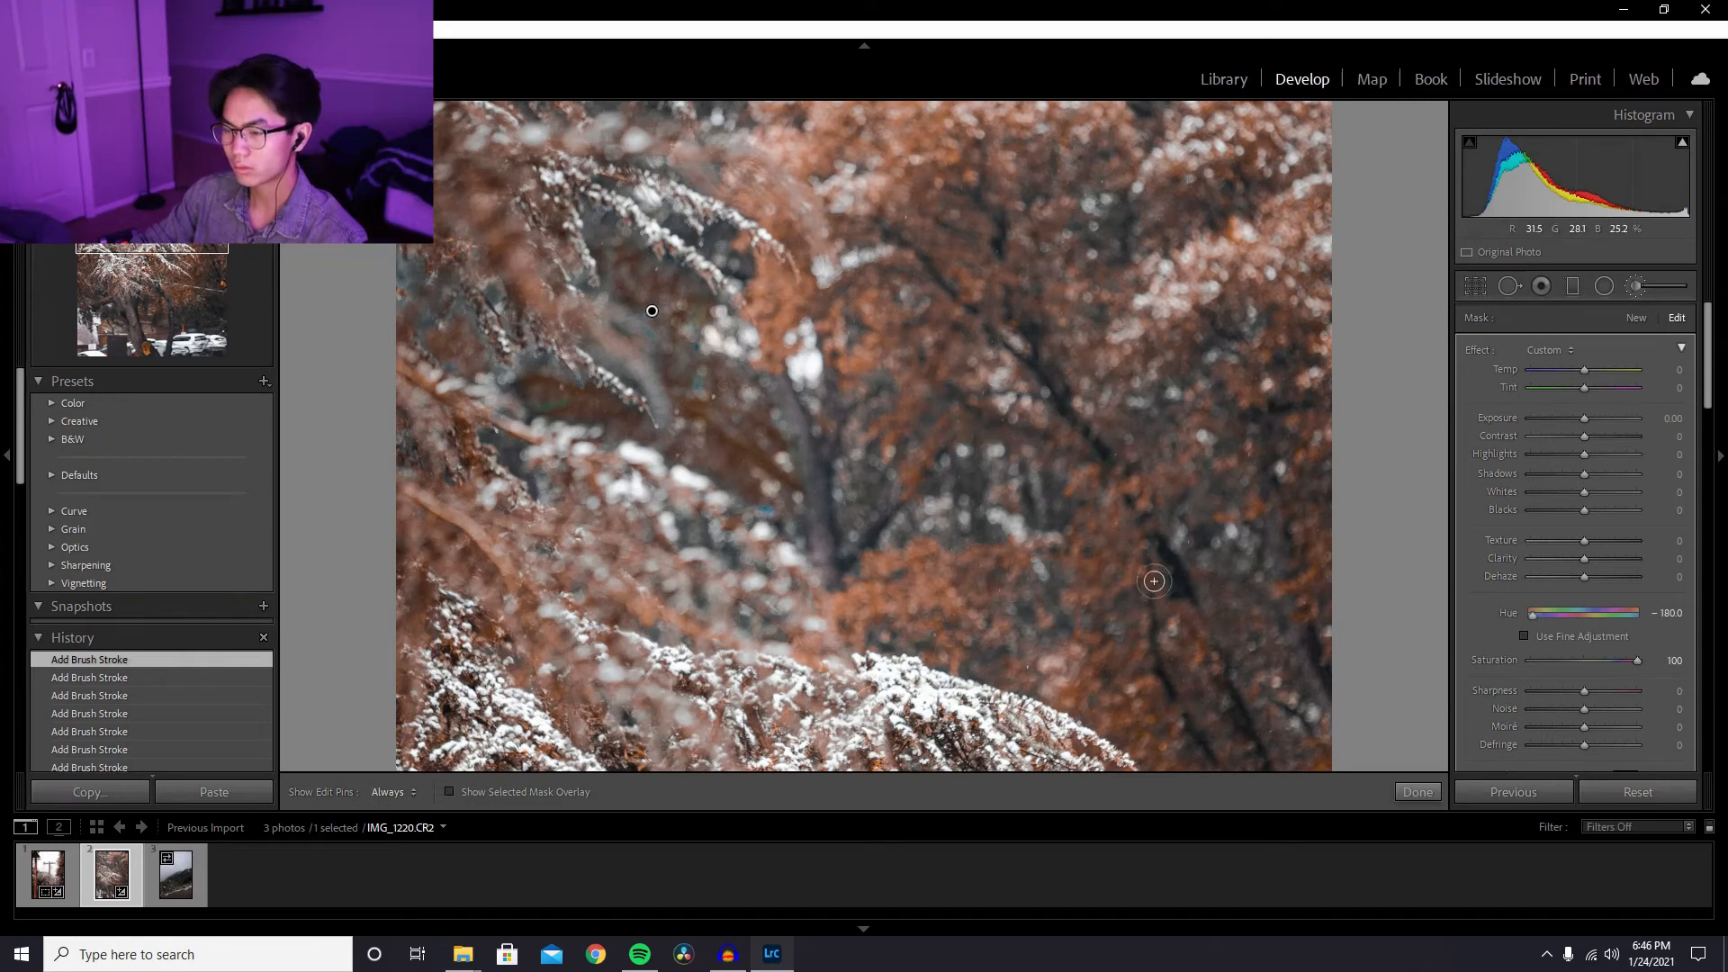
- Lower the brush mask's Saturation to 26
left_click(209, 231)
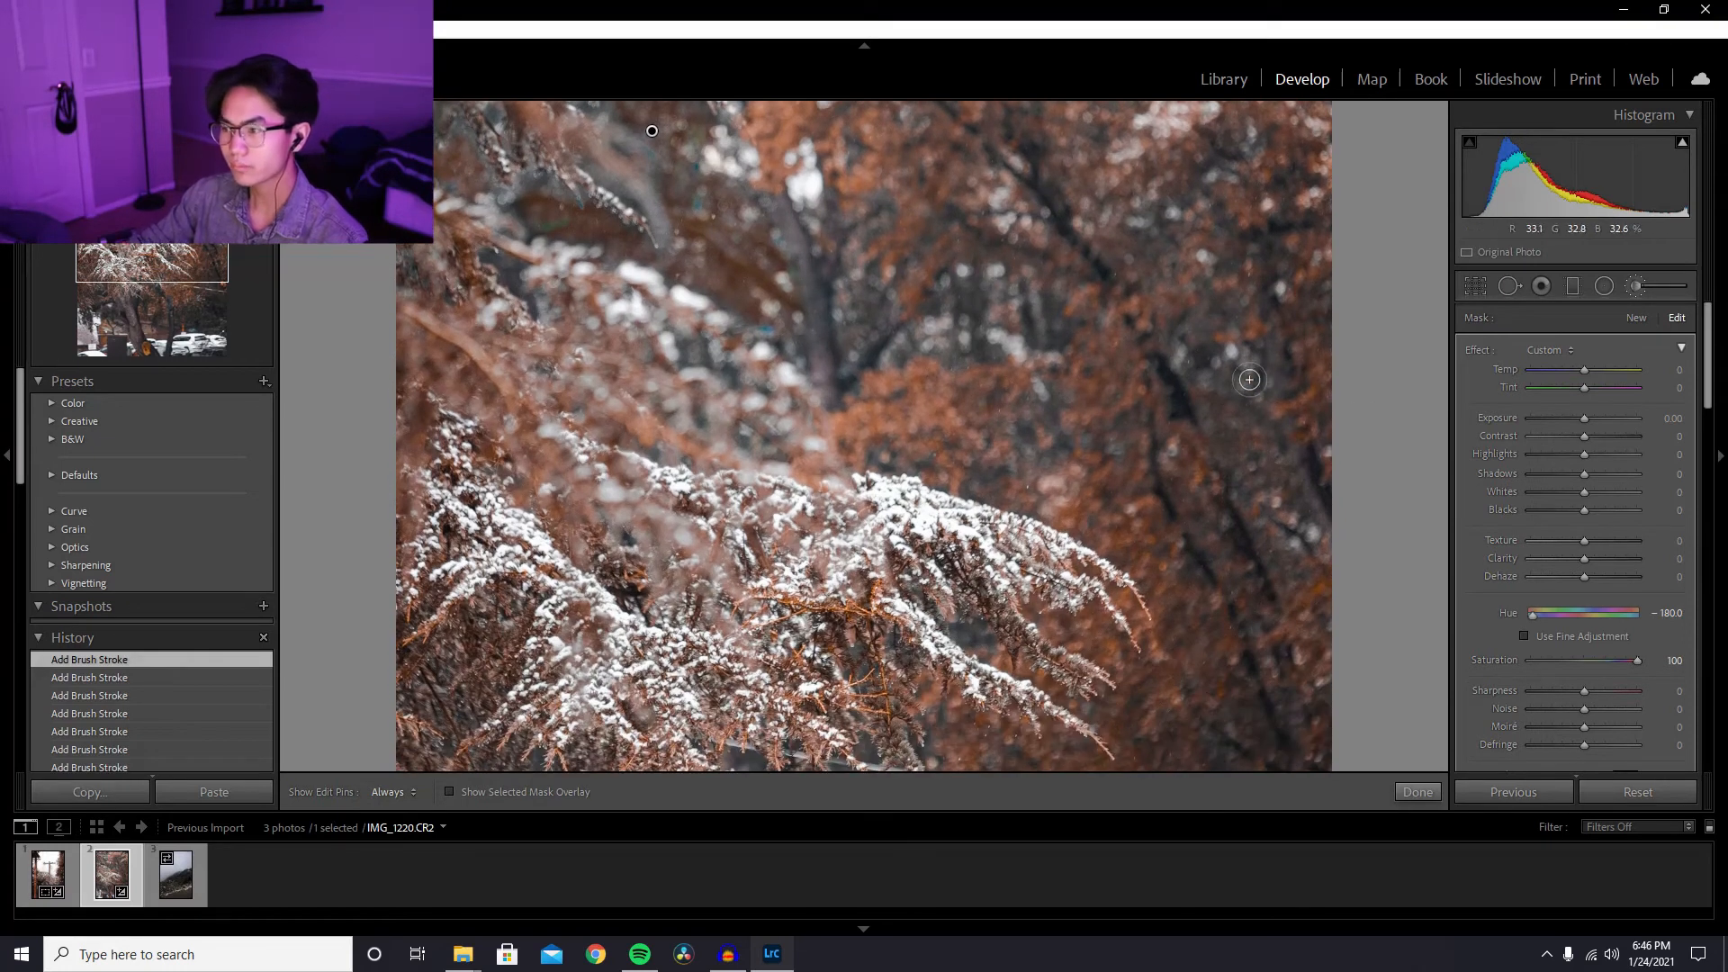
key("ctrl+z")
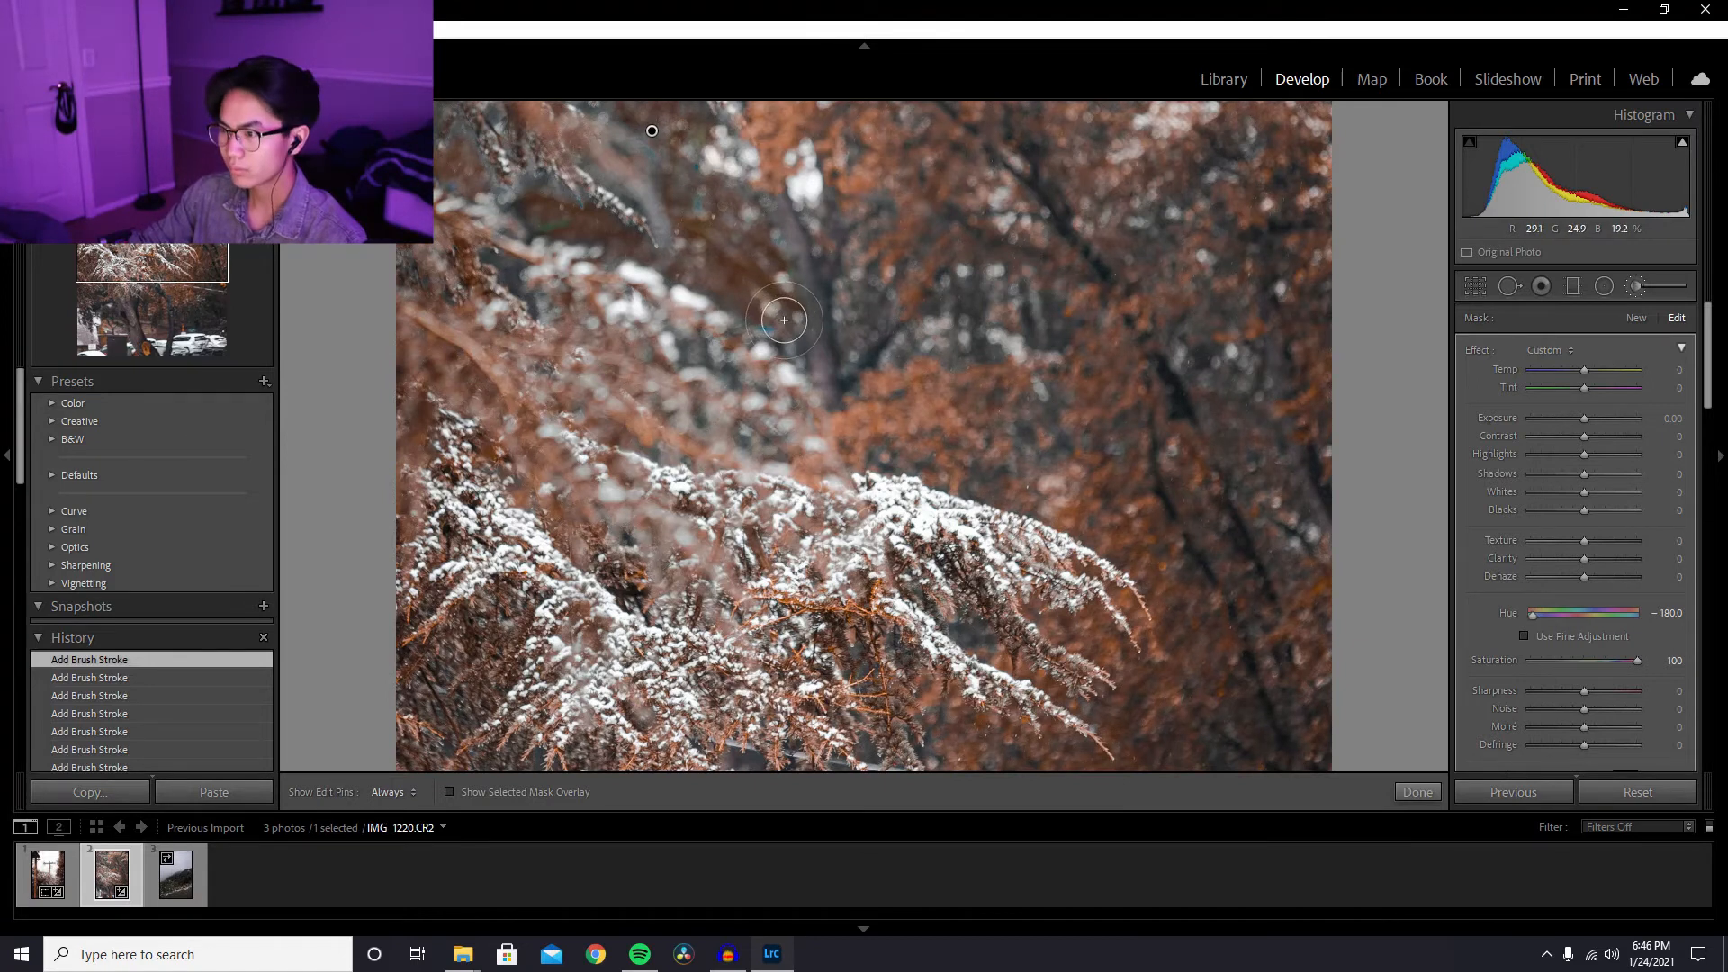
scroll(777, 312, "up", 3)
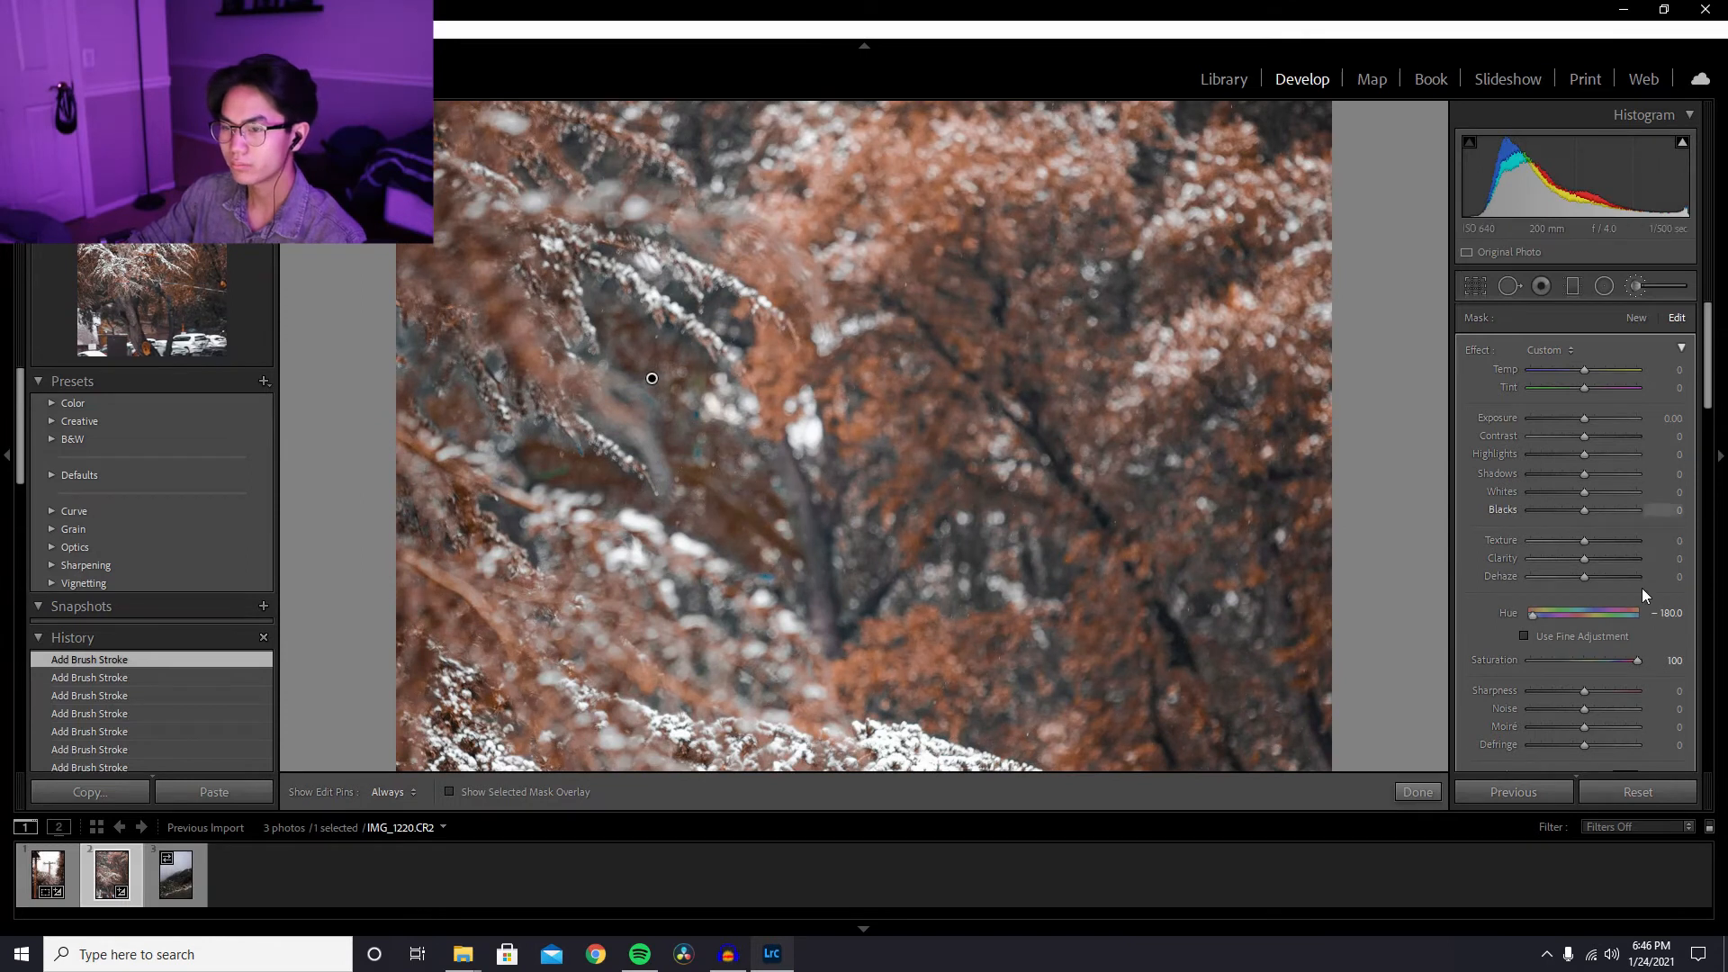
left_click_drag(1596, 660, 1599, 660)
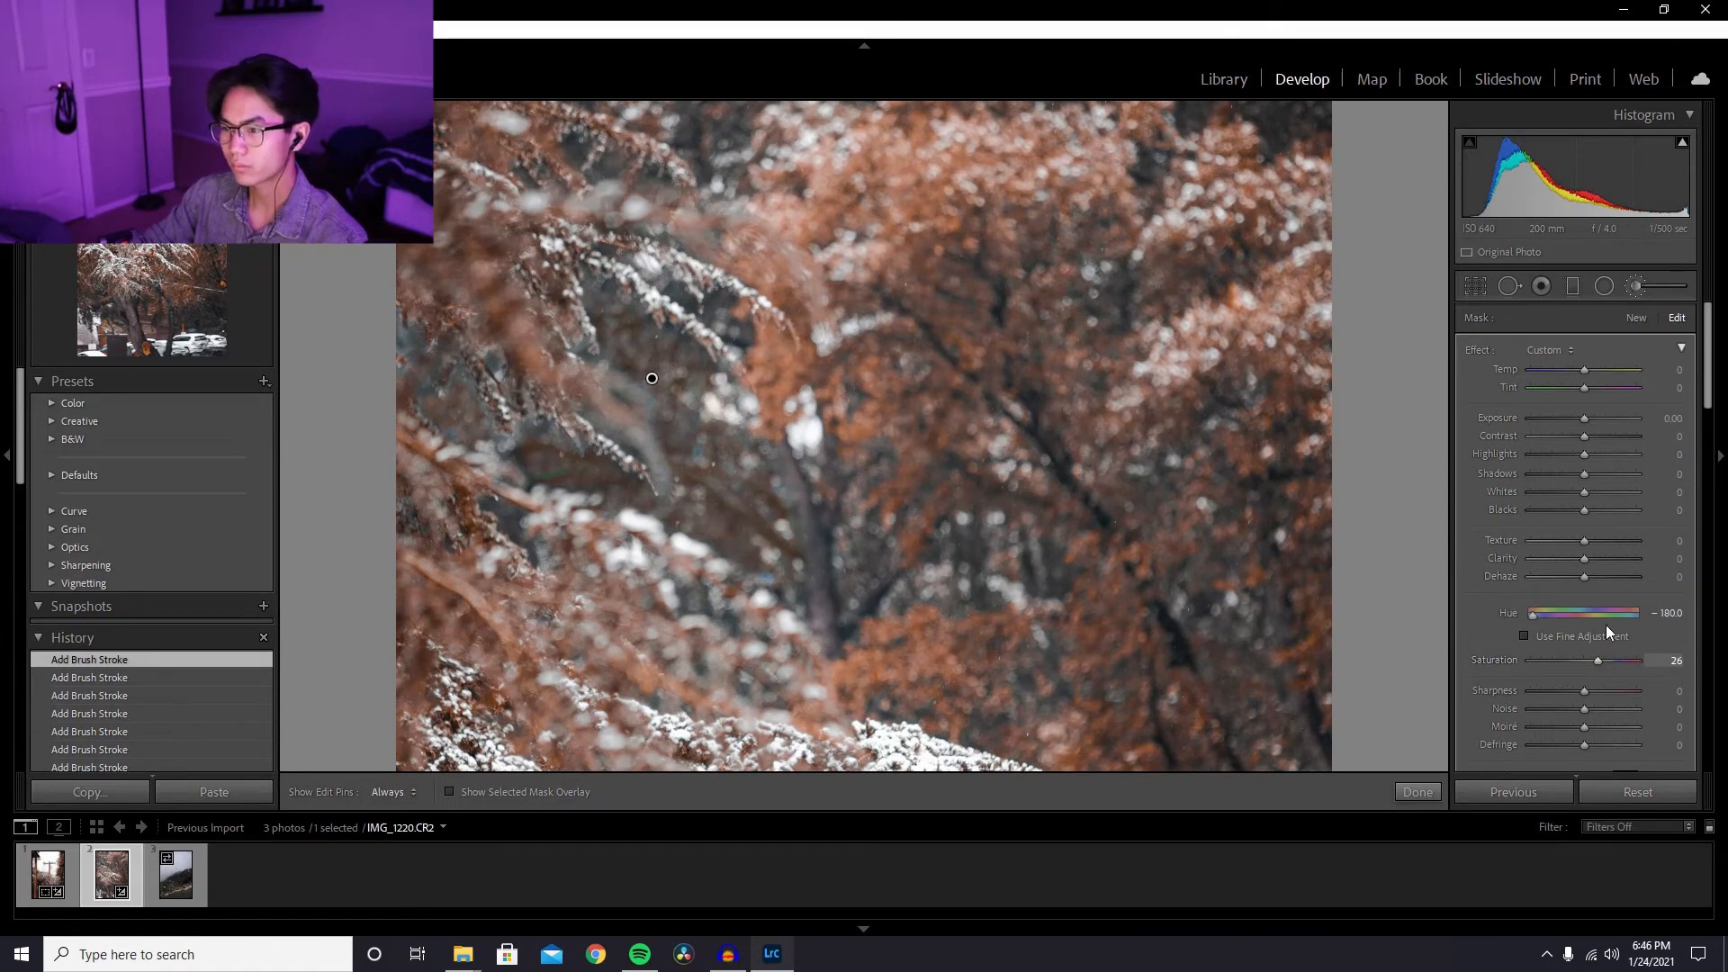
- Enable fine hue adjustment, brush over the trunk beside the background gap, undo the stray strokes, and close the adjustment brush
left_click(1523, 635)
mouse_move(786, 489)
left_mouse_down()
mouse_move(845, 588)
mouse_move(823, 504)
mouse_move(847, 611)
left_mouse_up()
mouse_move(837, 519)
left_mouse_down()
mouse_move(856, 610)
mouse_move(842, 603)
left_mouse_up()
mouse_move(854, 503)
left_mouse_down()
mouse_move(879, 549)
mouse_move(923, 571)
left_mouse_up()
key("ctrl+z")
key("ctrl+z")
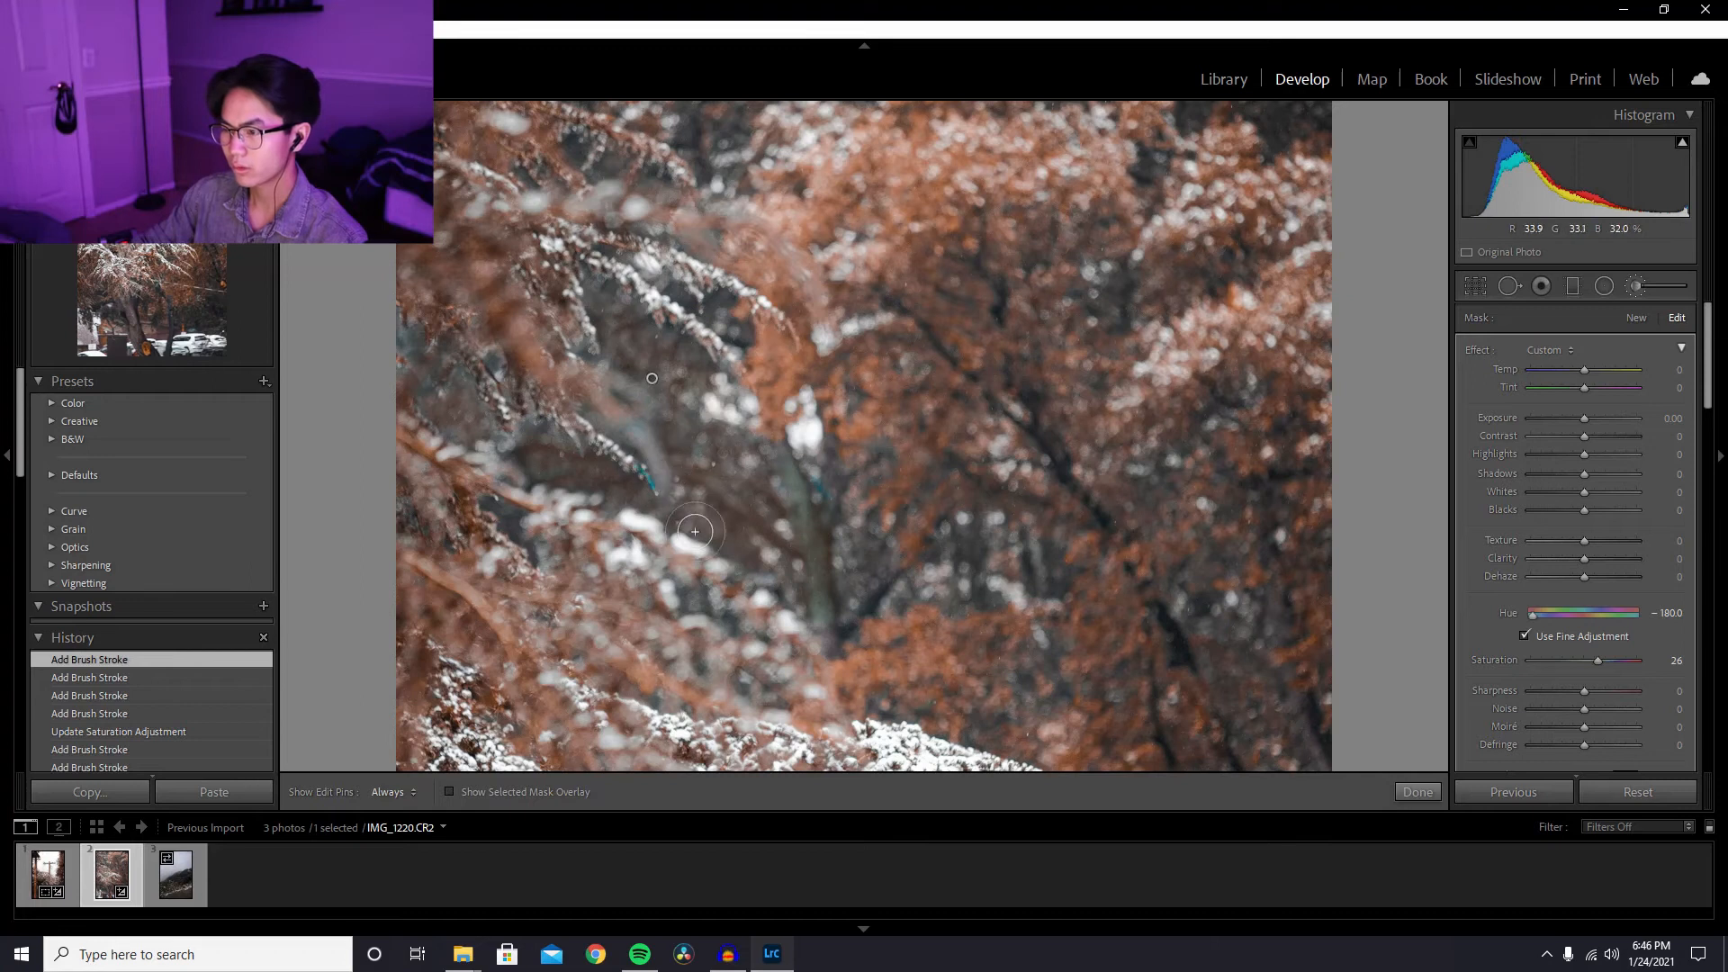
key("ctrl+z")
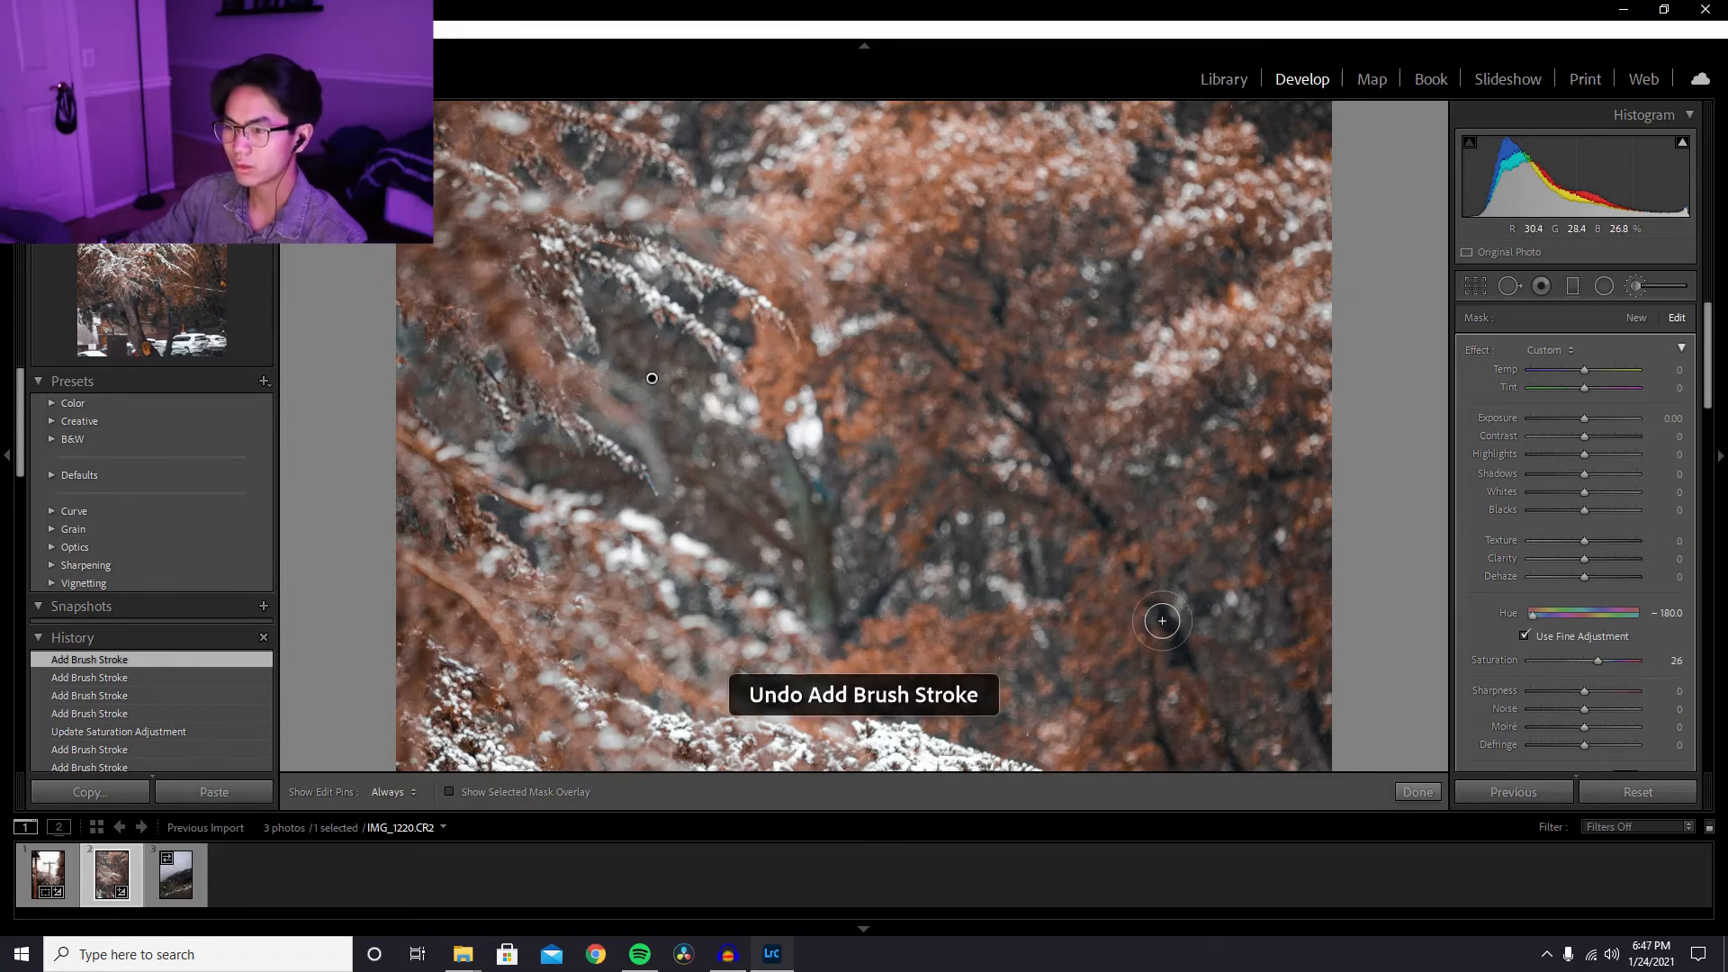
scroll(1515, 712, "down", 5)
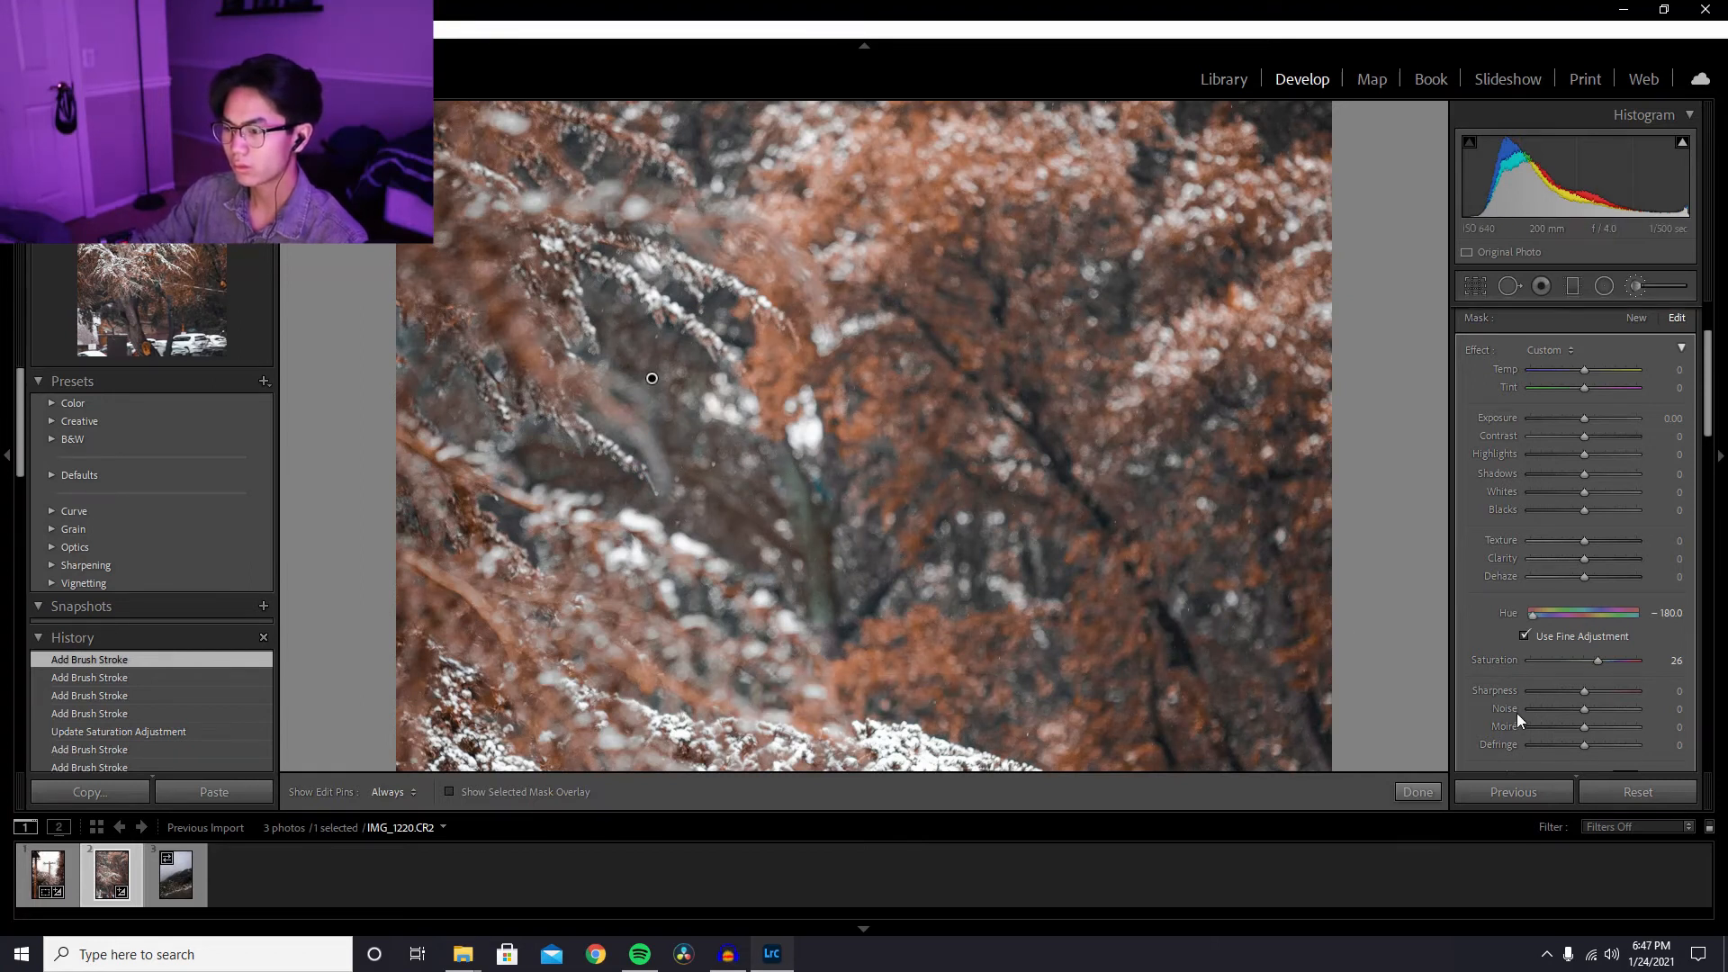
scroll(1513, 709, "up", 3)
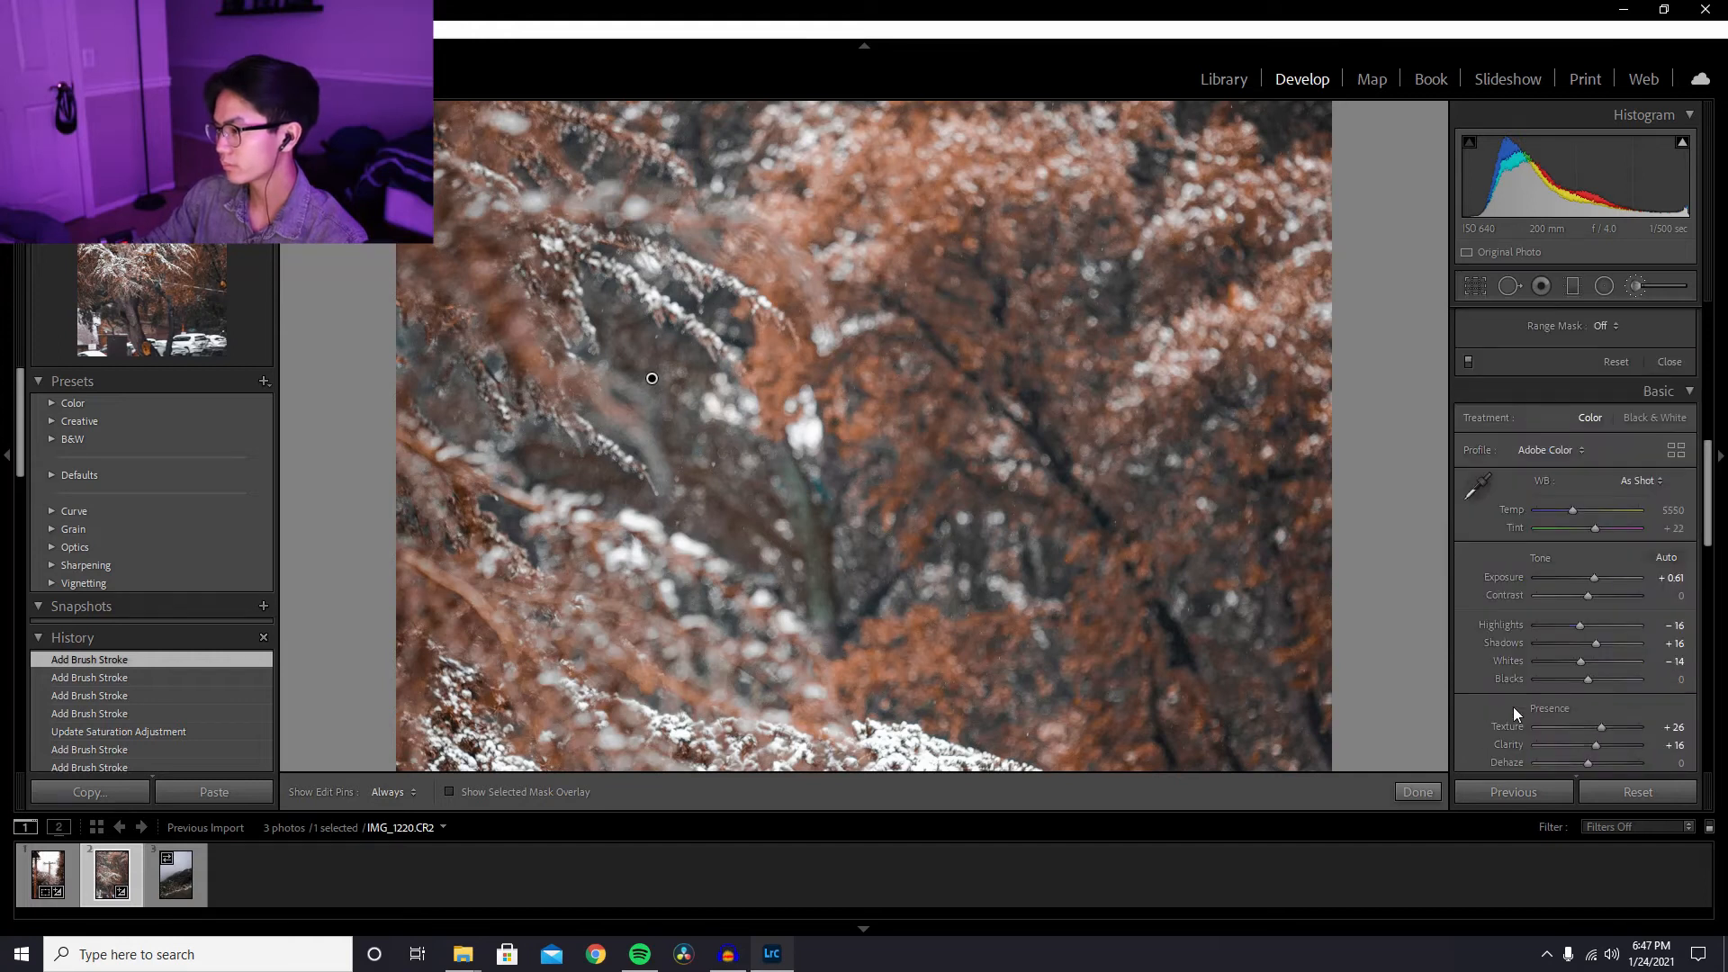
scroll(1510, 712, "up", 3)
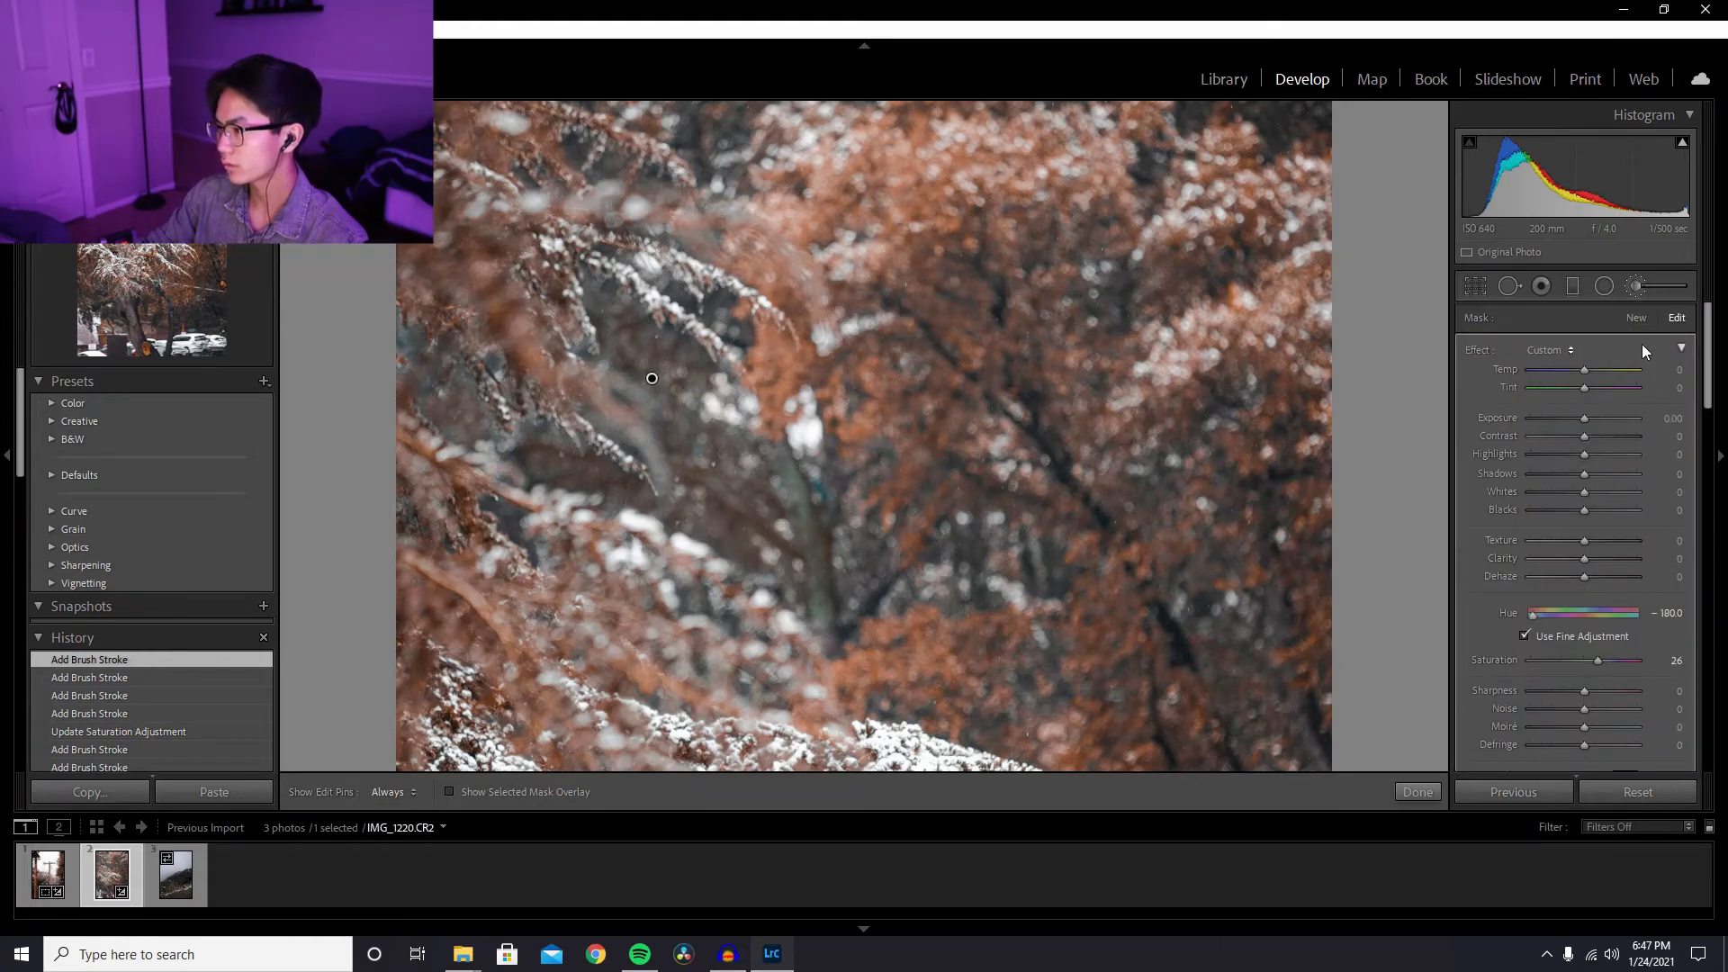
left_click(1638, 288)
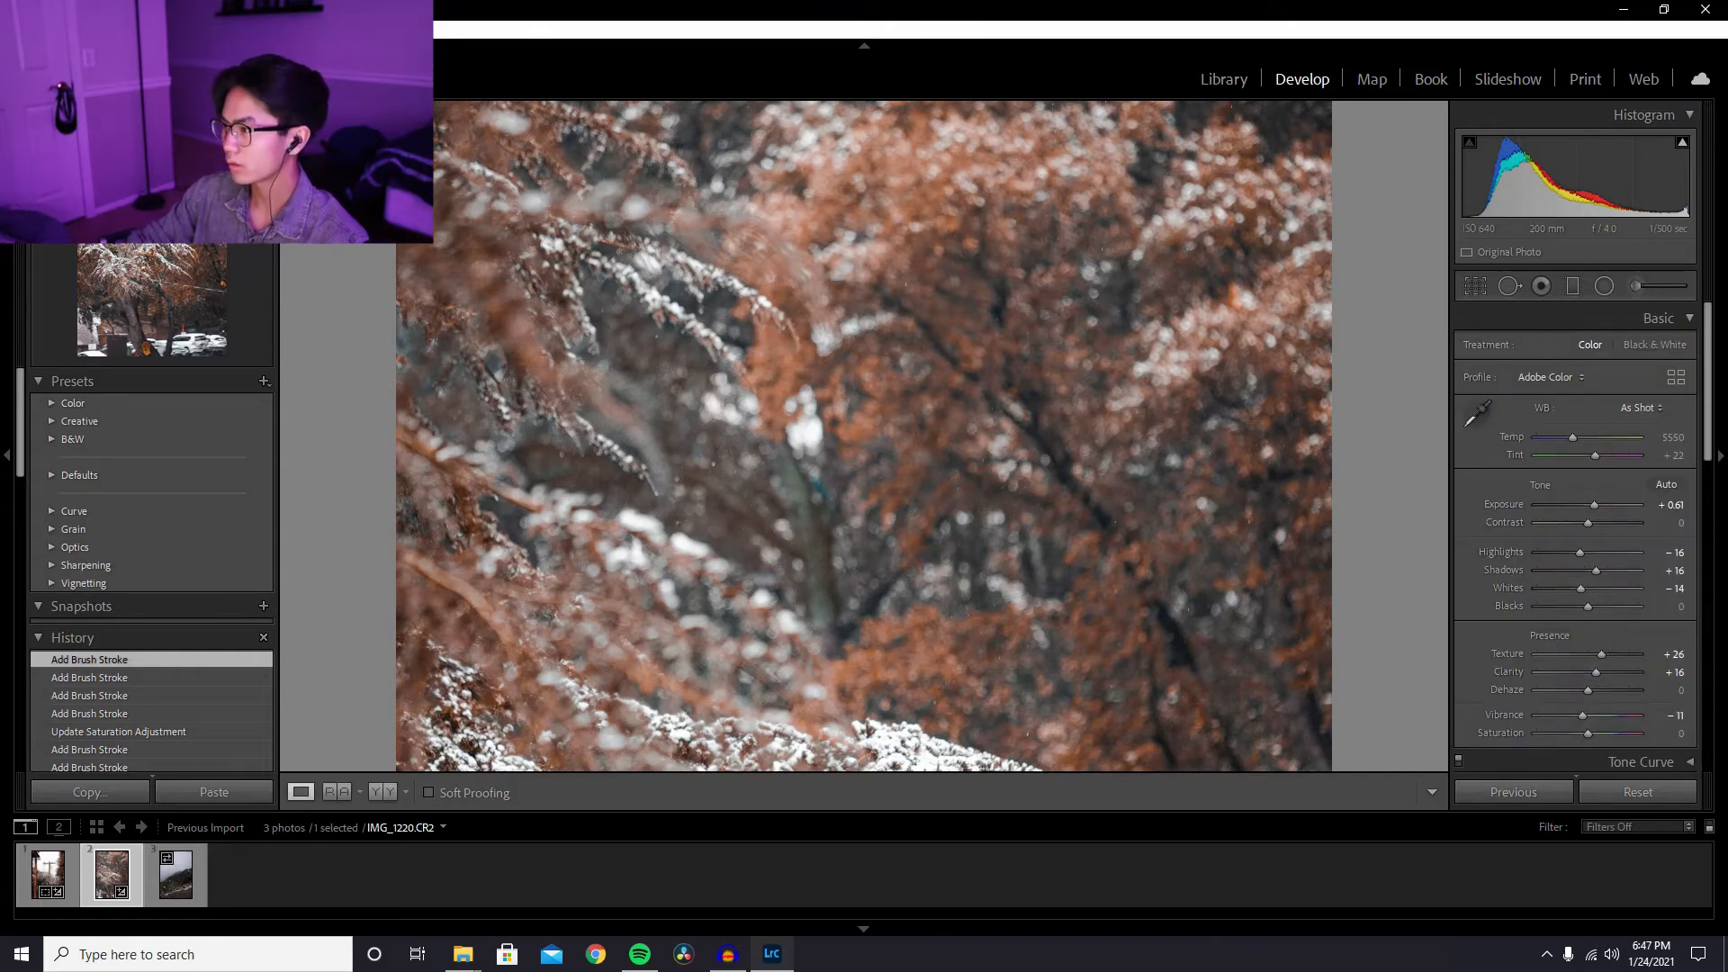
- Compare the whole snowy tree photo before and after the edits
left_click(167, 115)
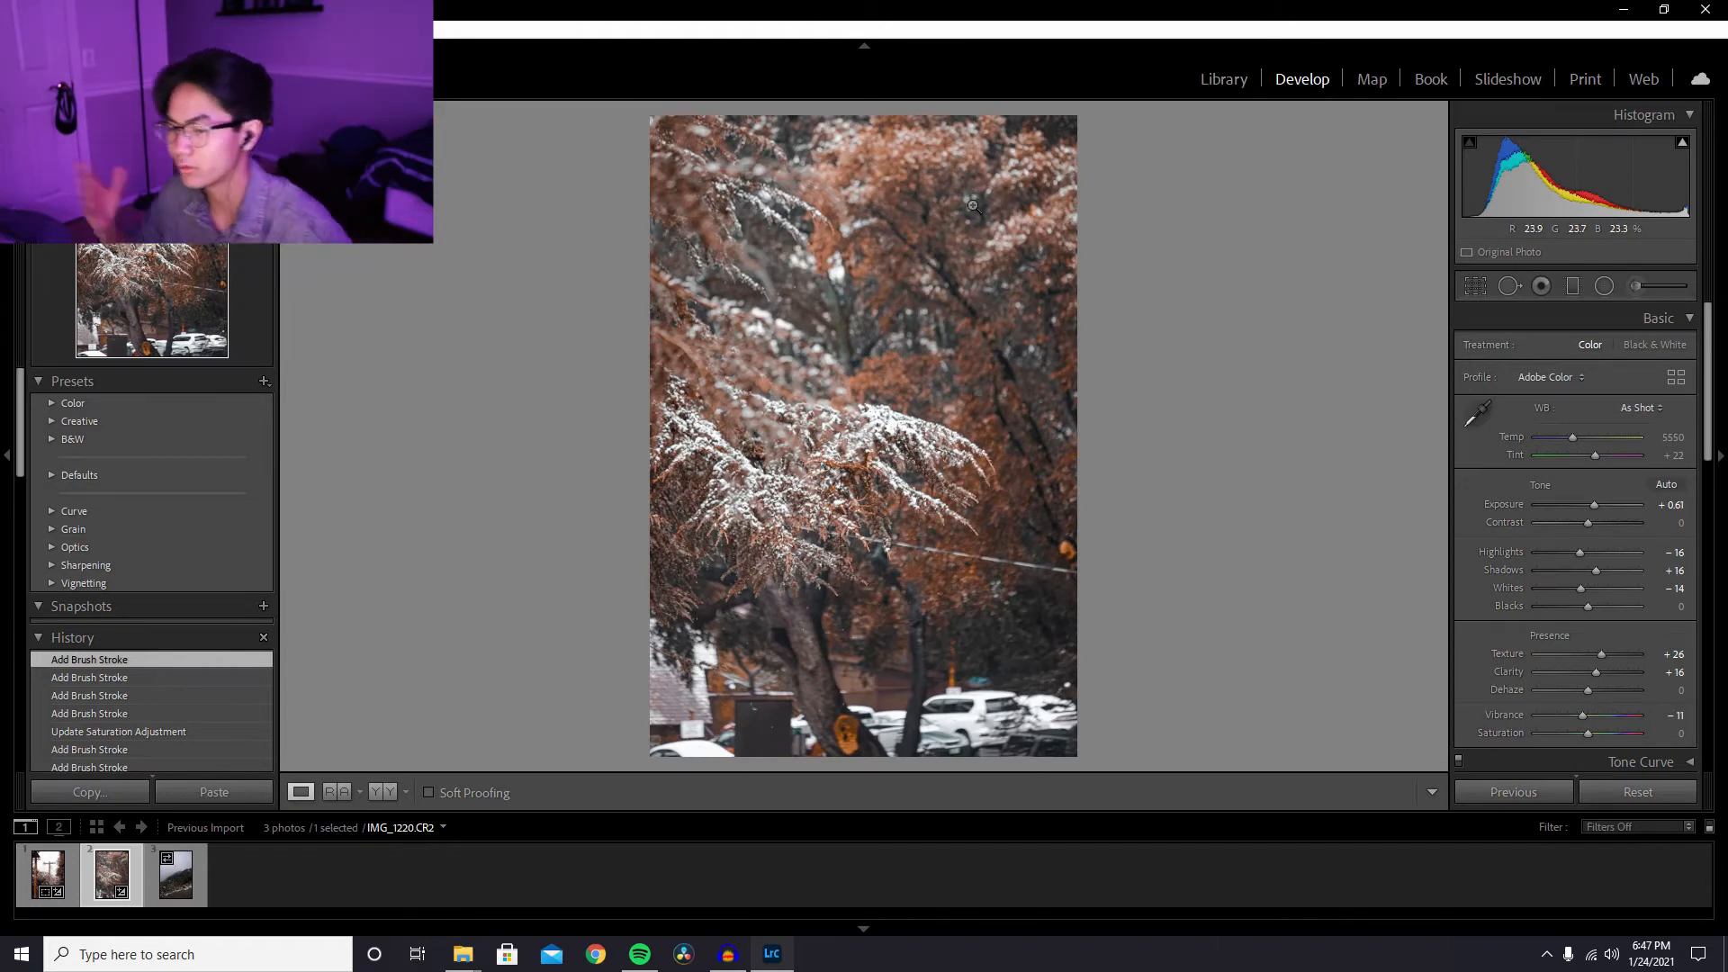
key("backslash")
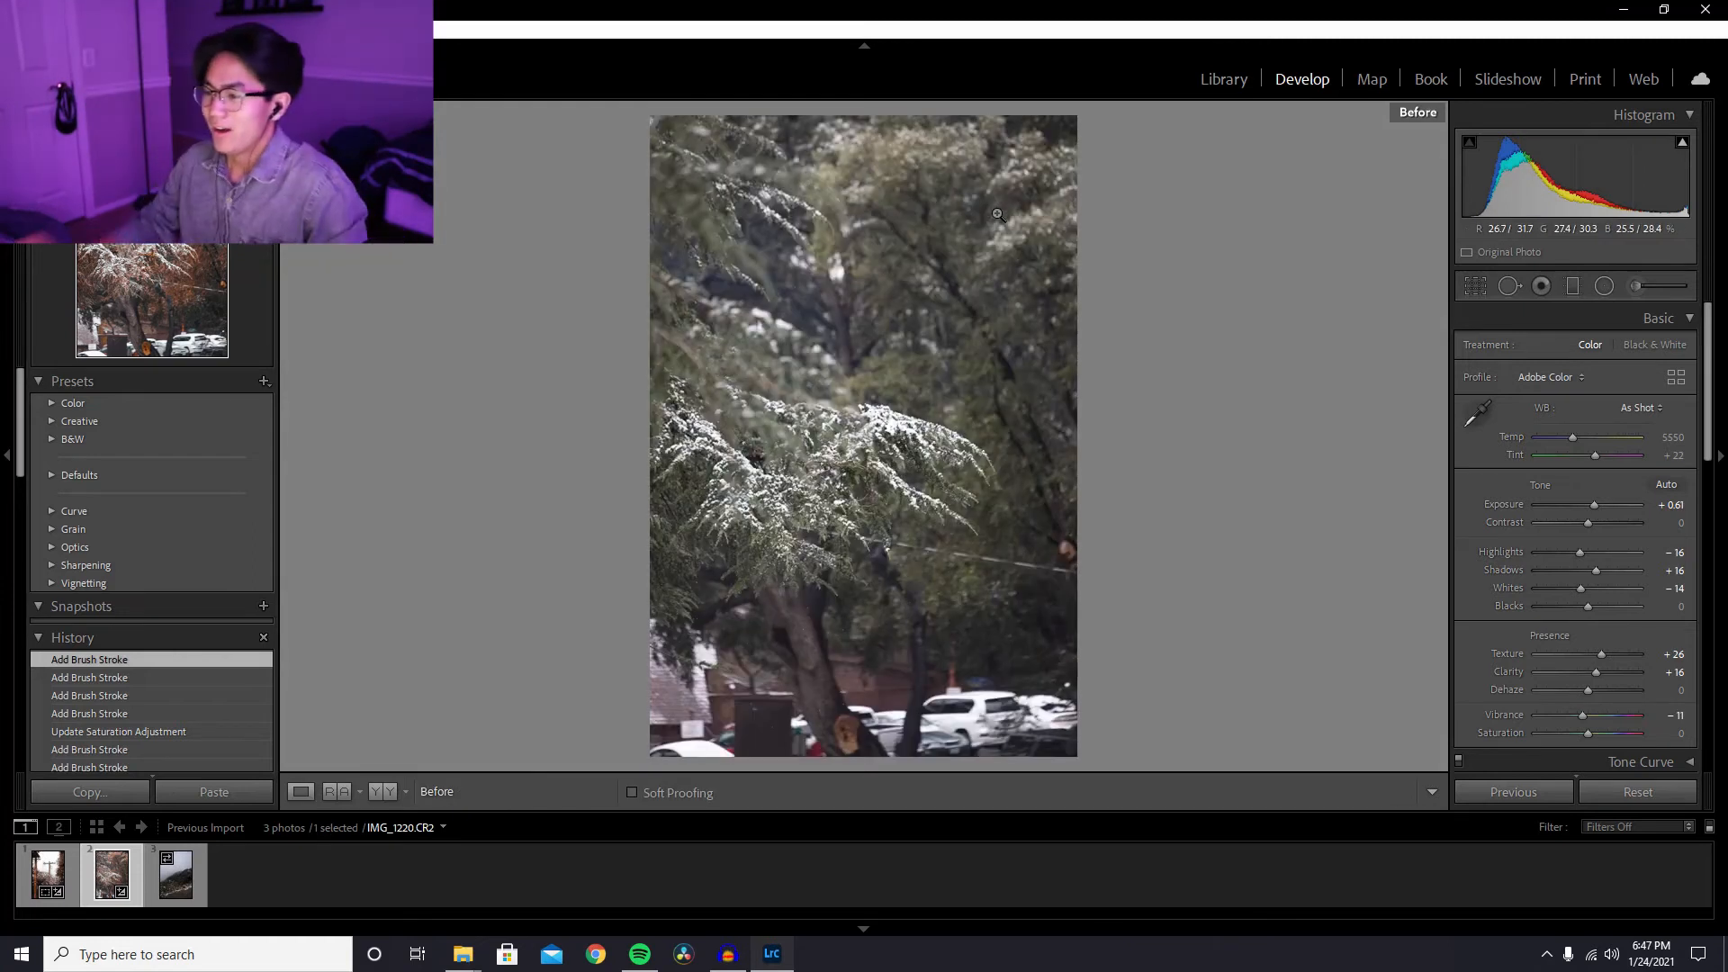
key("backslash")
key("backslash")
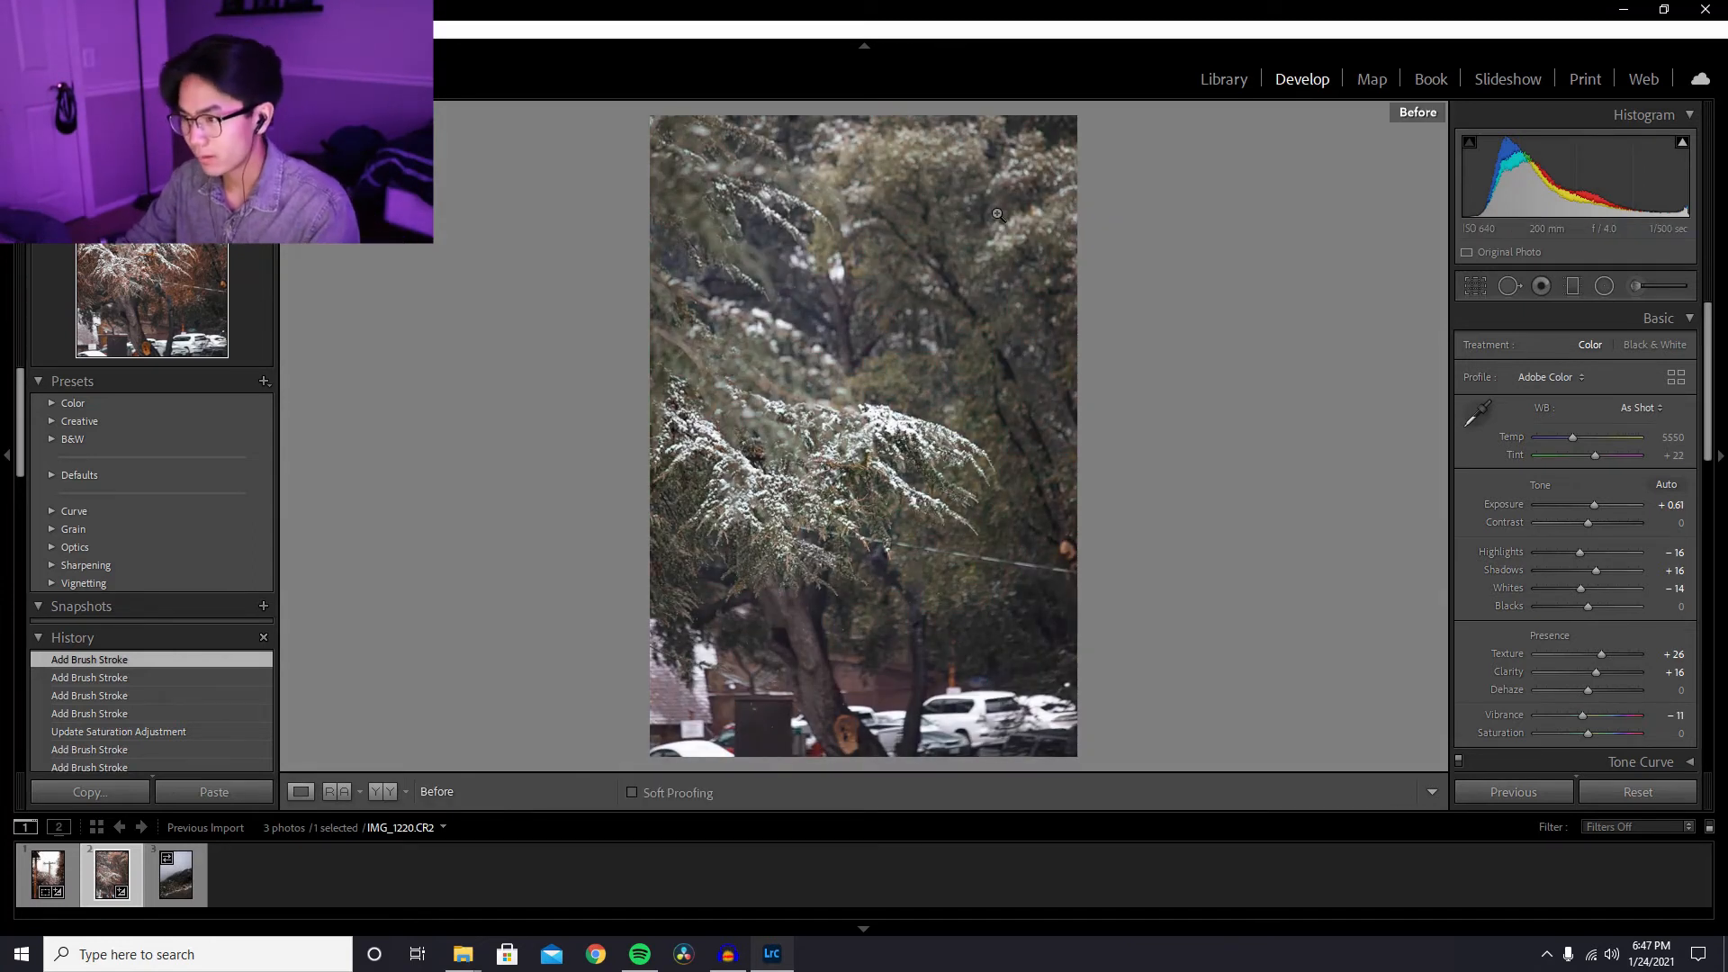
key("backslash")
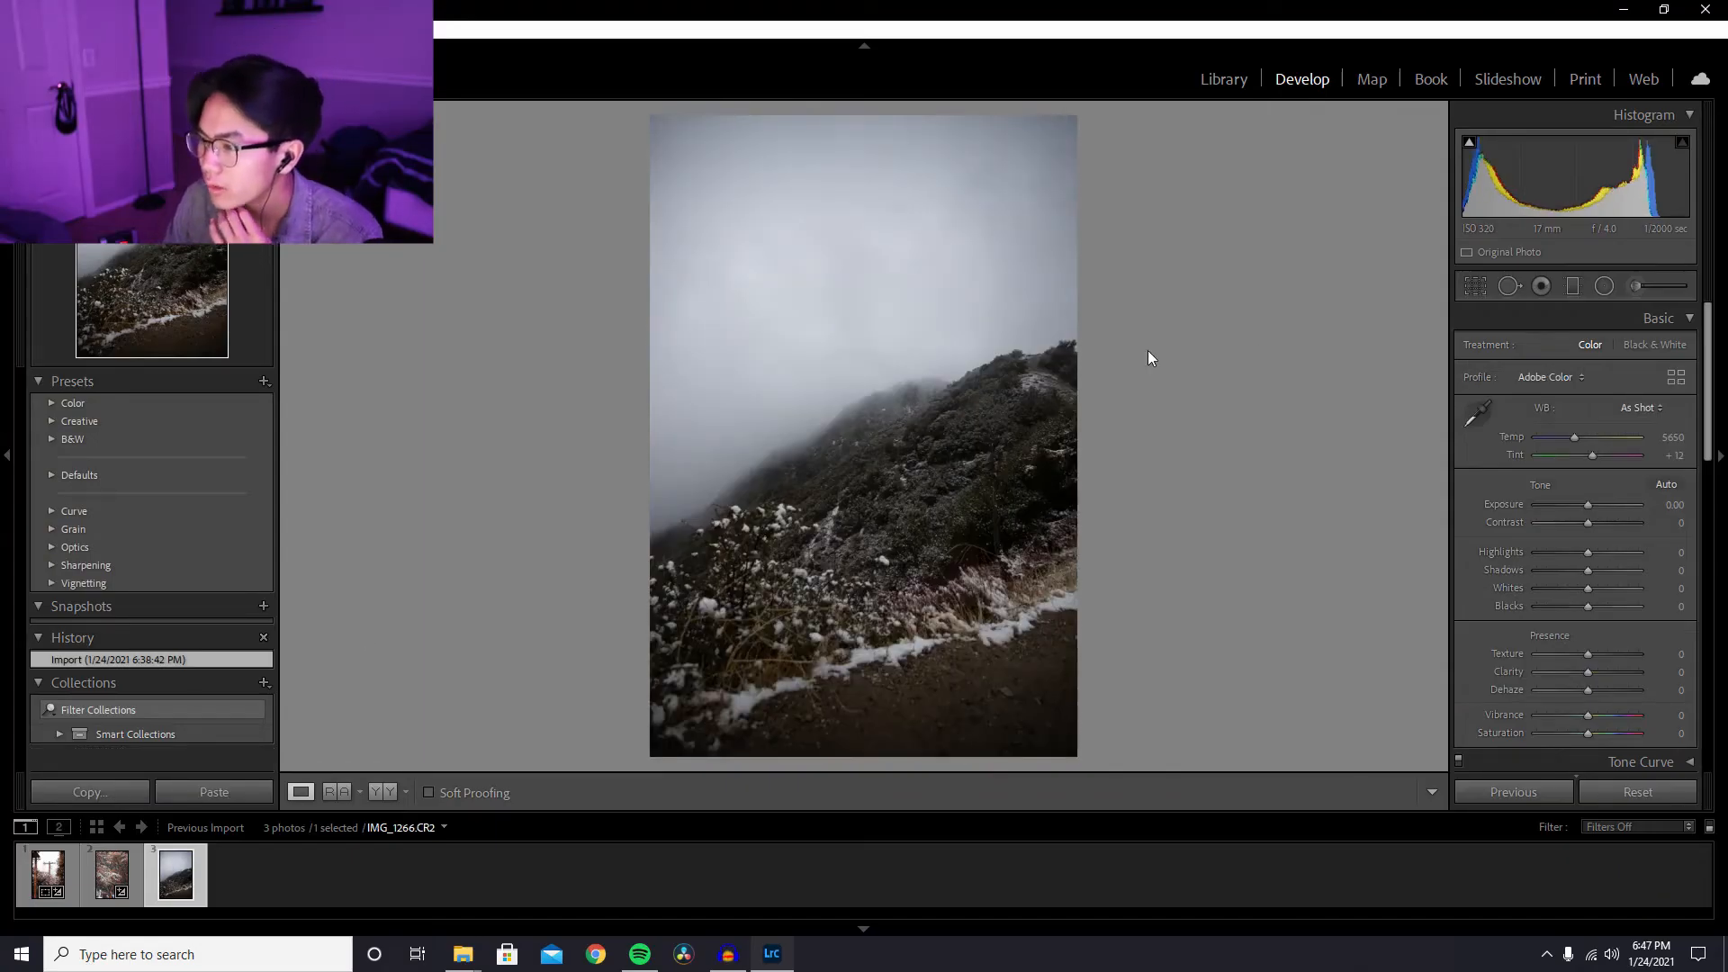
- Paste the copied settings onto IMG_1266.CR2 and set the Calibration Blue Primary Saturation to -68
key("ctrl+shift+v")
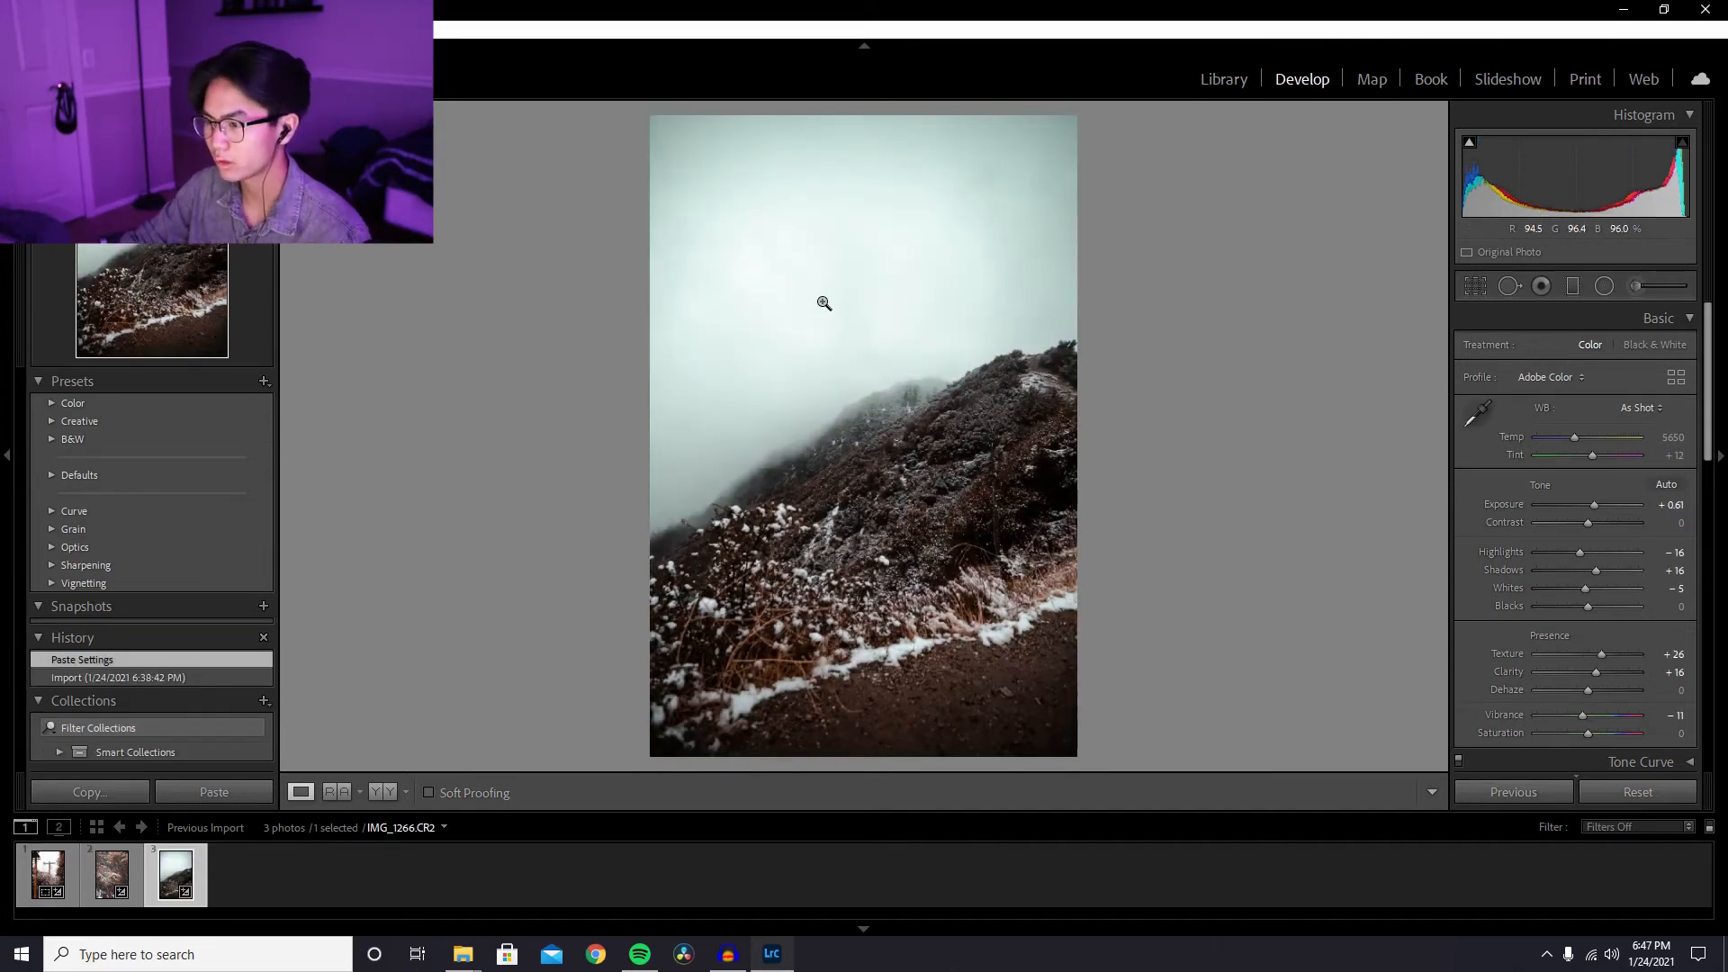
scroll(1605, 687, "down", 15)
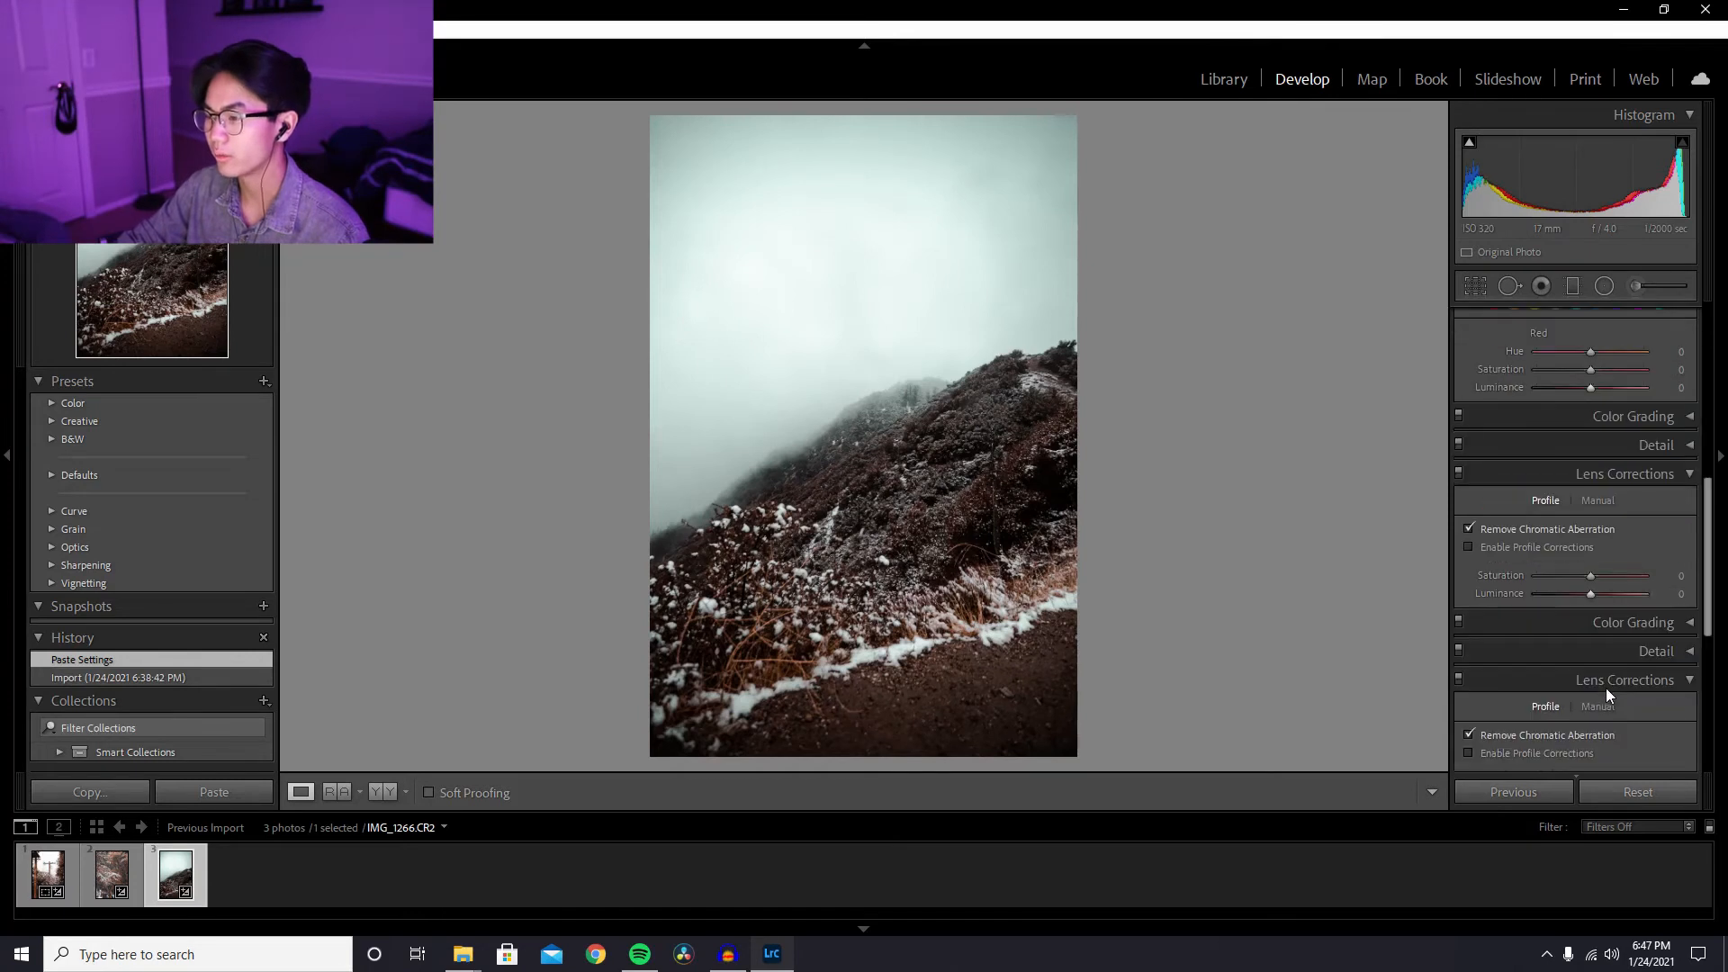
left_click_drag(1618, 752, 1551, 754)
- Set the HSL Aqua Luminance to +100, the Blue Hue to +28 and the Blue Saturation to -35
scroll(1652, 675, "up", 10)
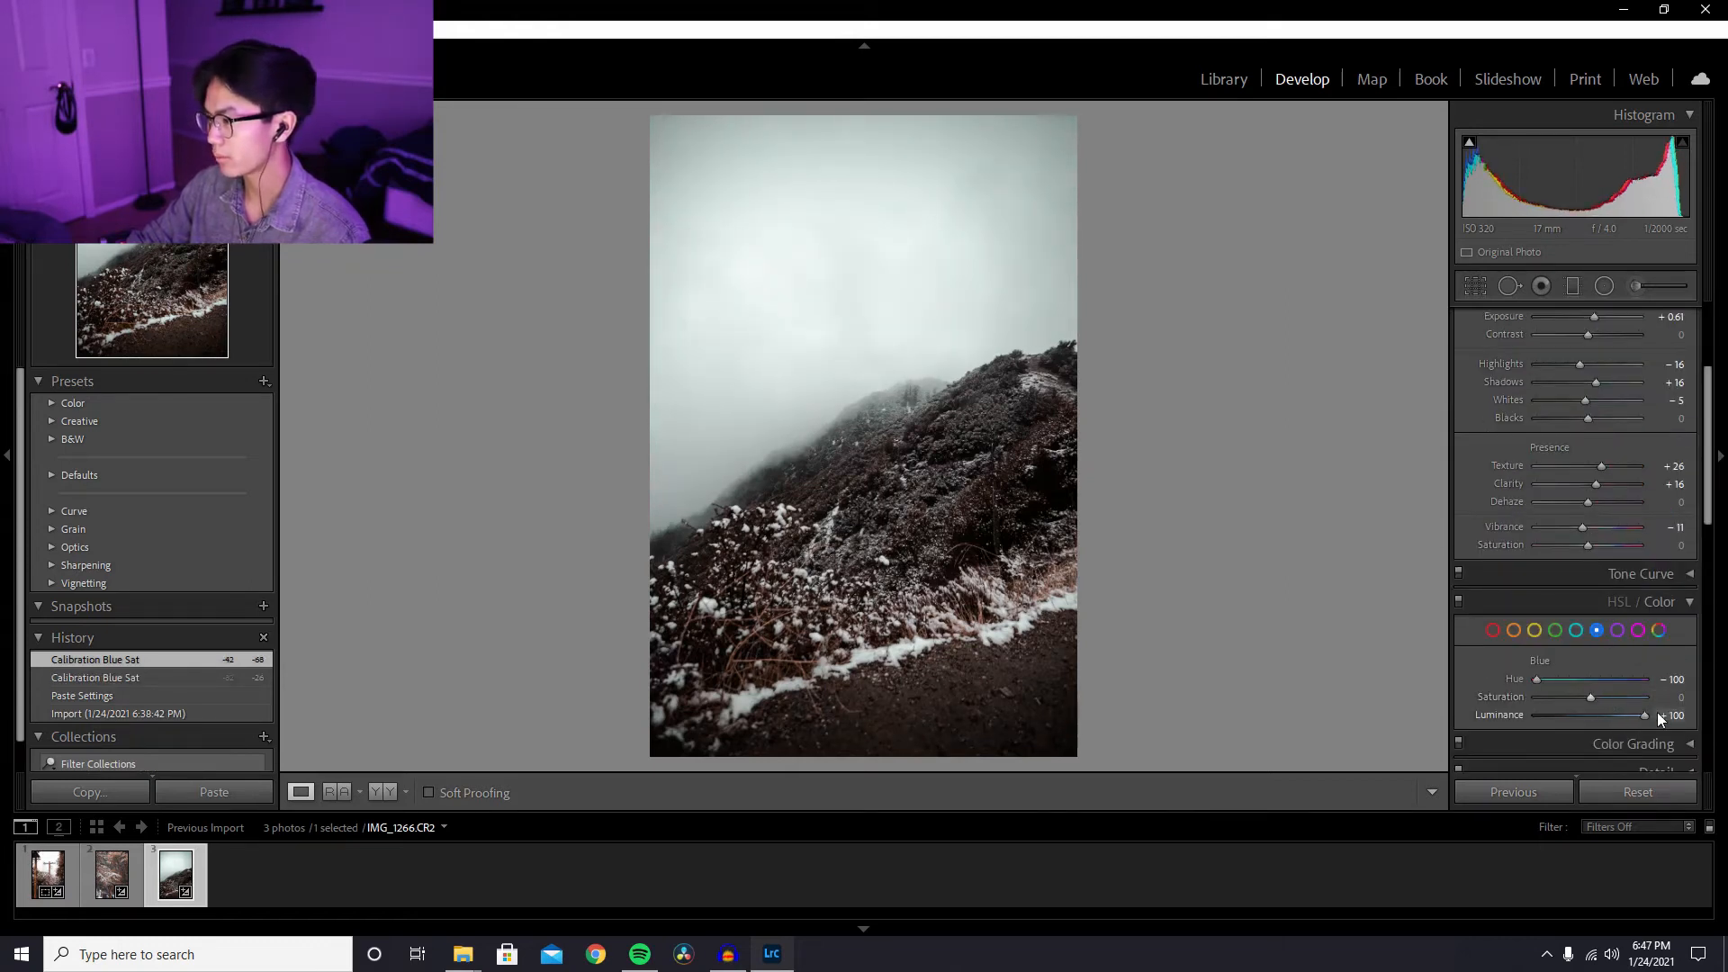
left_click_drag(1601, 715, 1652, 716)
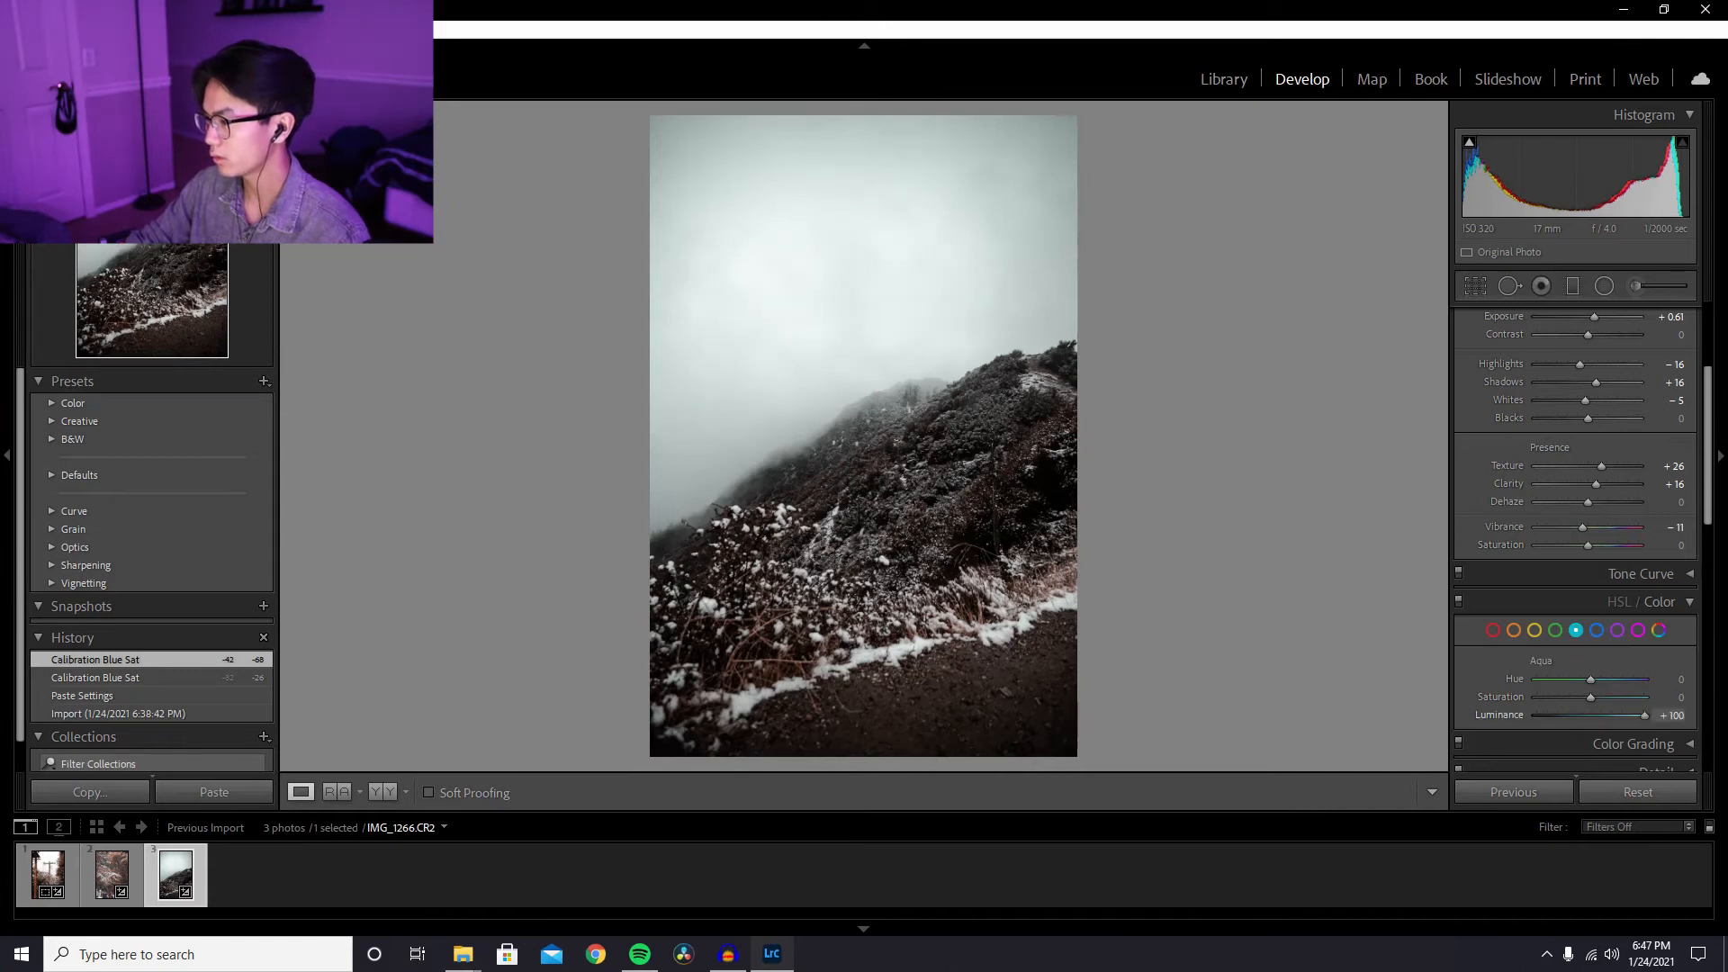
left_click_drag(1536, 681, 1603, 681)
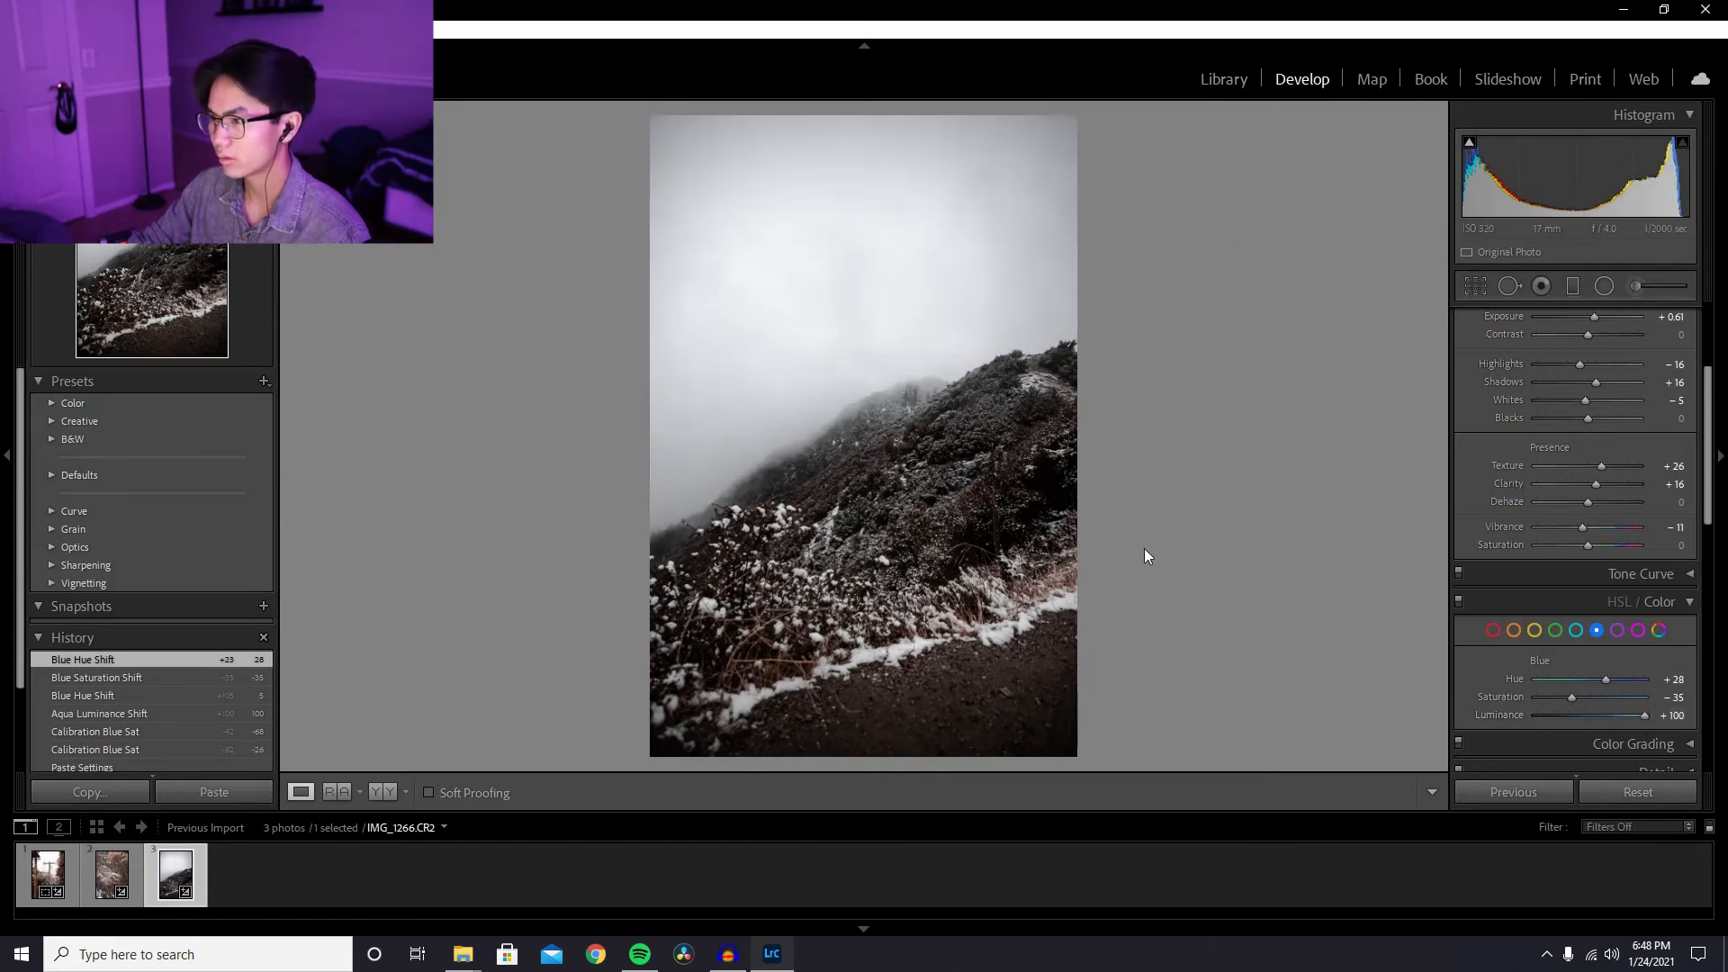
- Set the Calibration Blue Primary Saturation to +12
scroll(1520, 709, "down", 5)
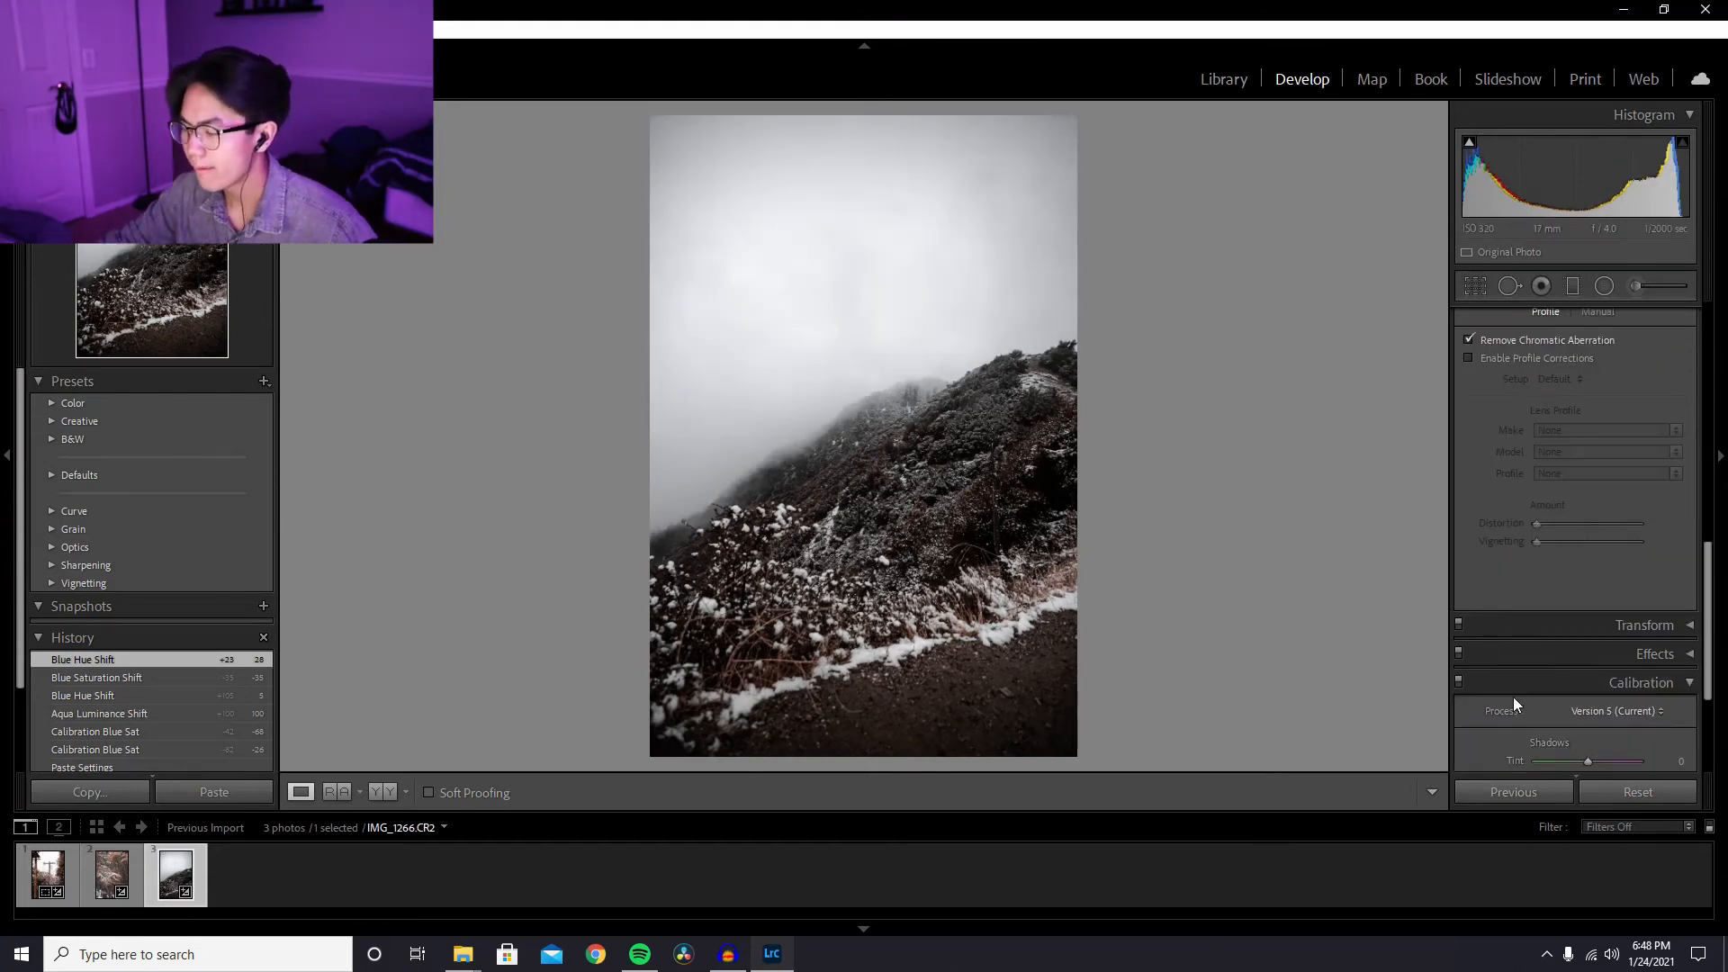
scroll(1513, 696, "down", 2)
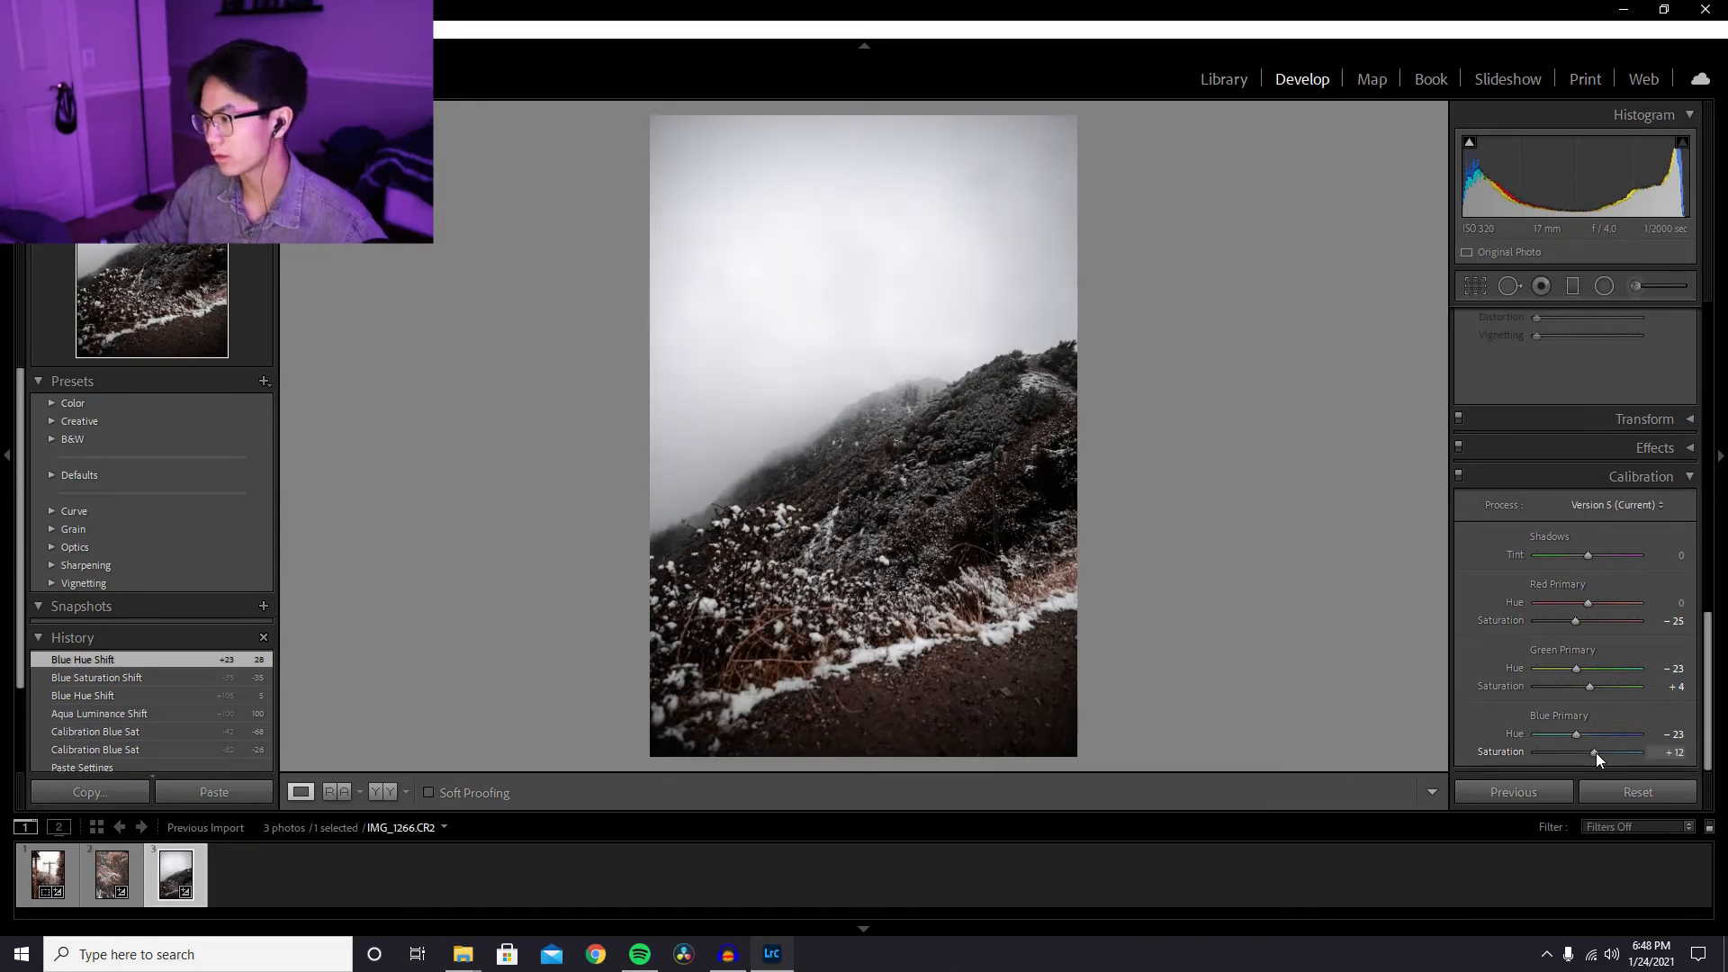
left_click_drag(1596, 752, 1596, 752)
- Set the HSL Orange Hue to -12 and Saturation to +62, and the Yellow Saturation to +45 and Luminance to +50
scroll(1501, 634, "up", 8)
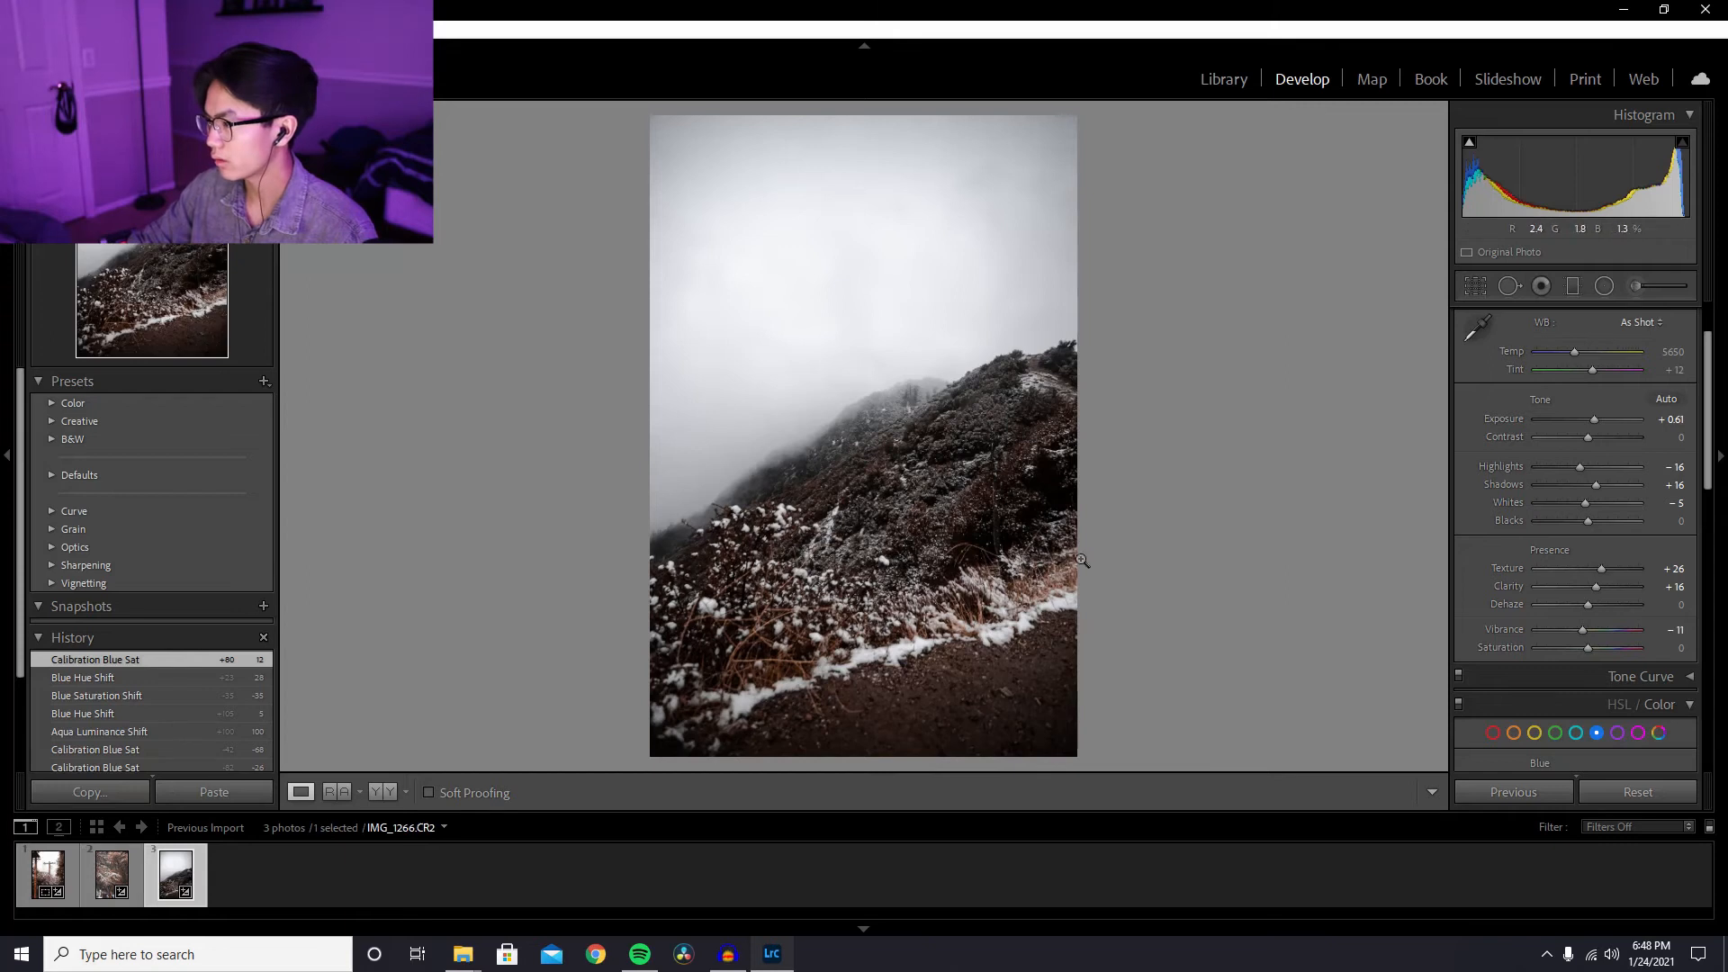
scroll(1529, 675, "down", 2)
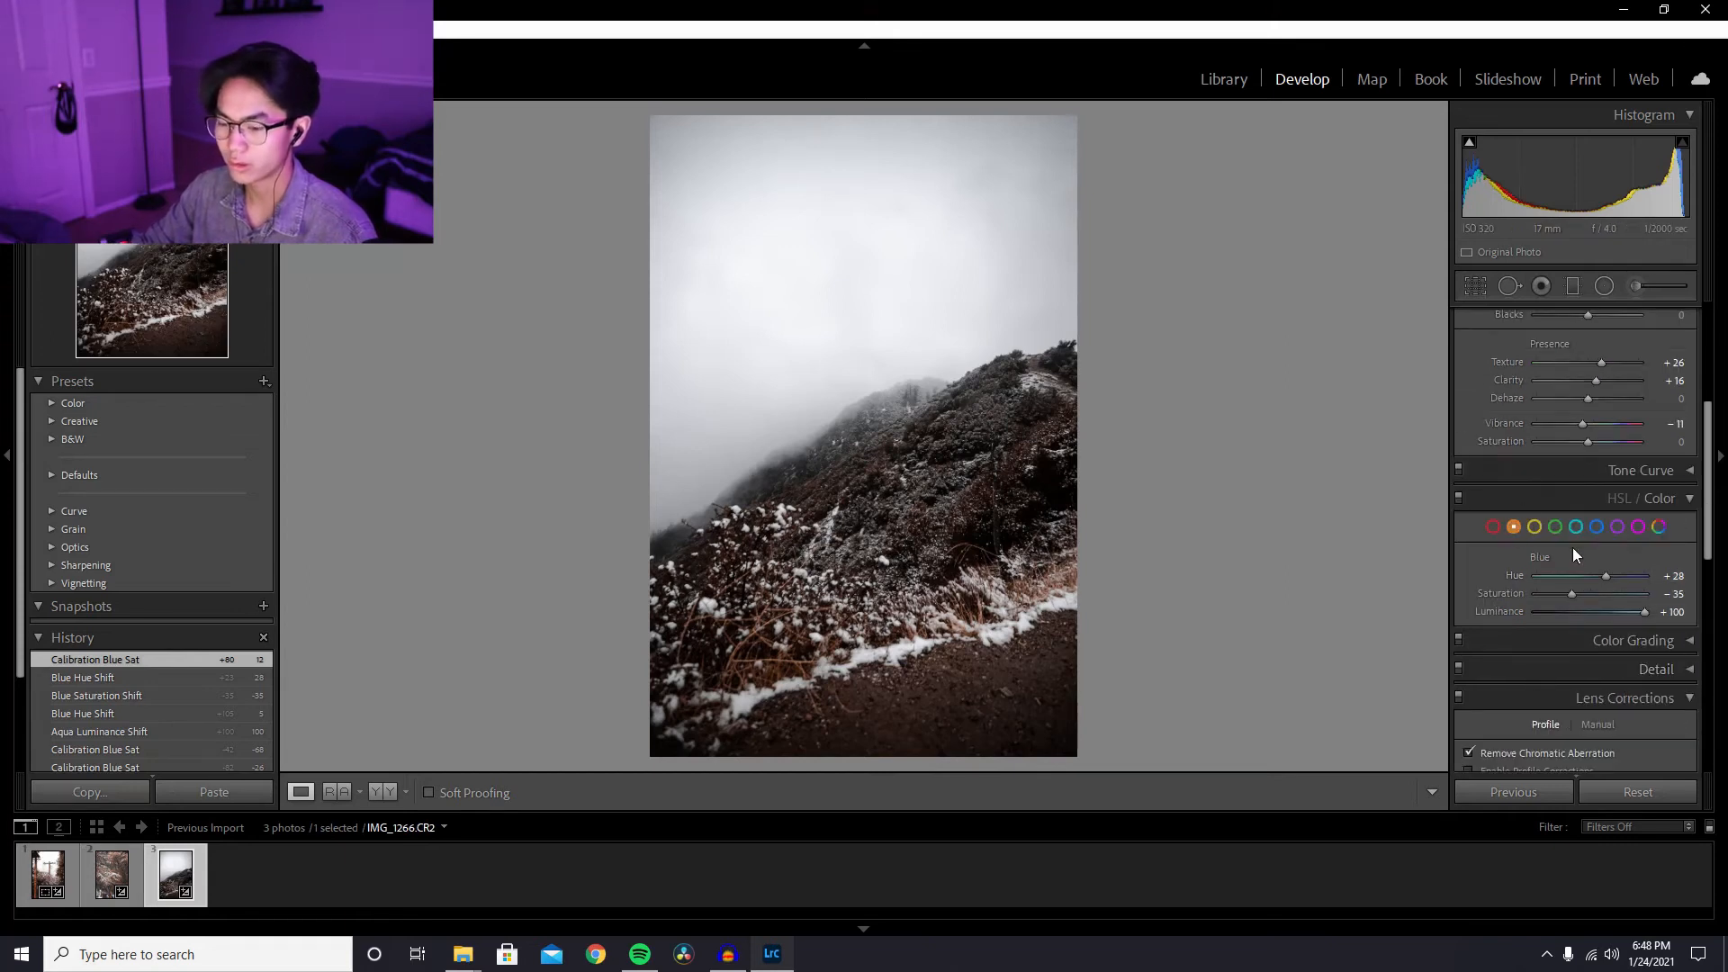
left_click_drag(1585, 592, 1623, 601)
mouse_move(1591, 577)
left_mouse_down()
mouse_move(1528, 576)
mouse_move(1626, 592)
mouse_move(1581, 574)
left_mouse_up()
double_click(1582, 574)
left_click(1513, 527)
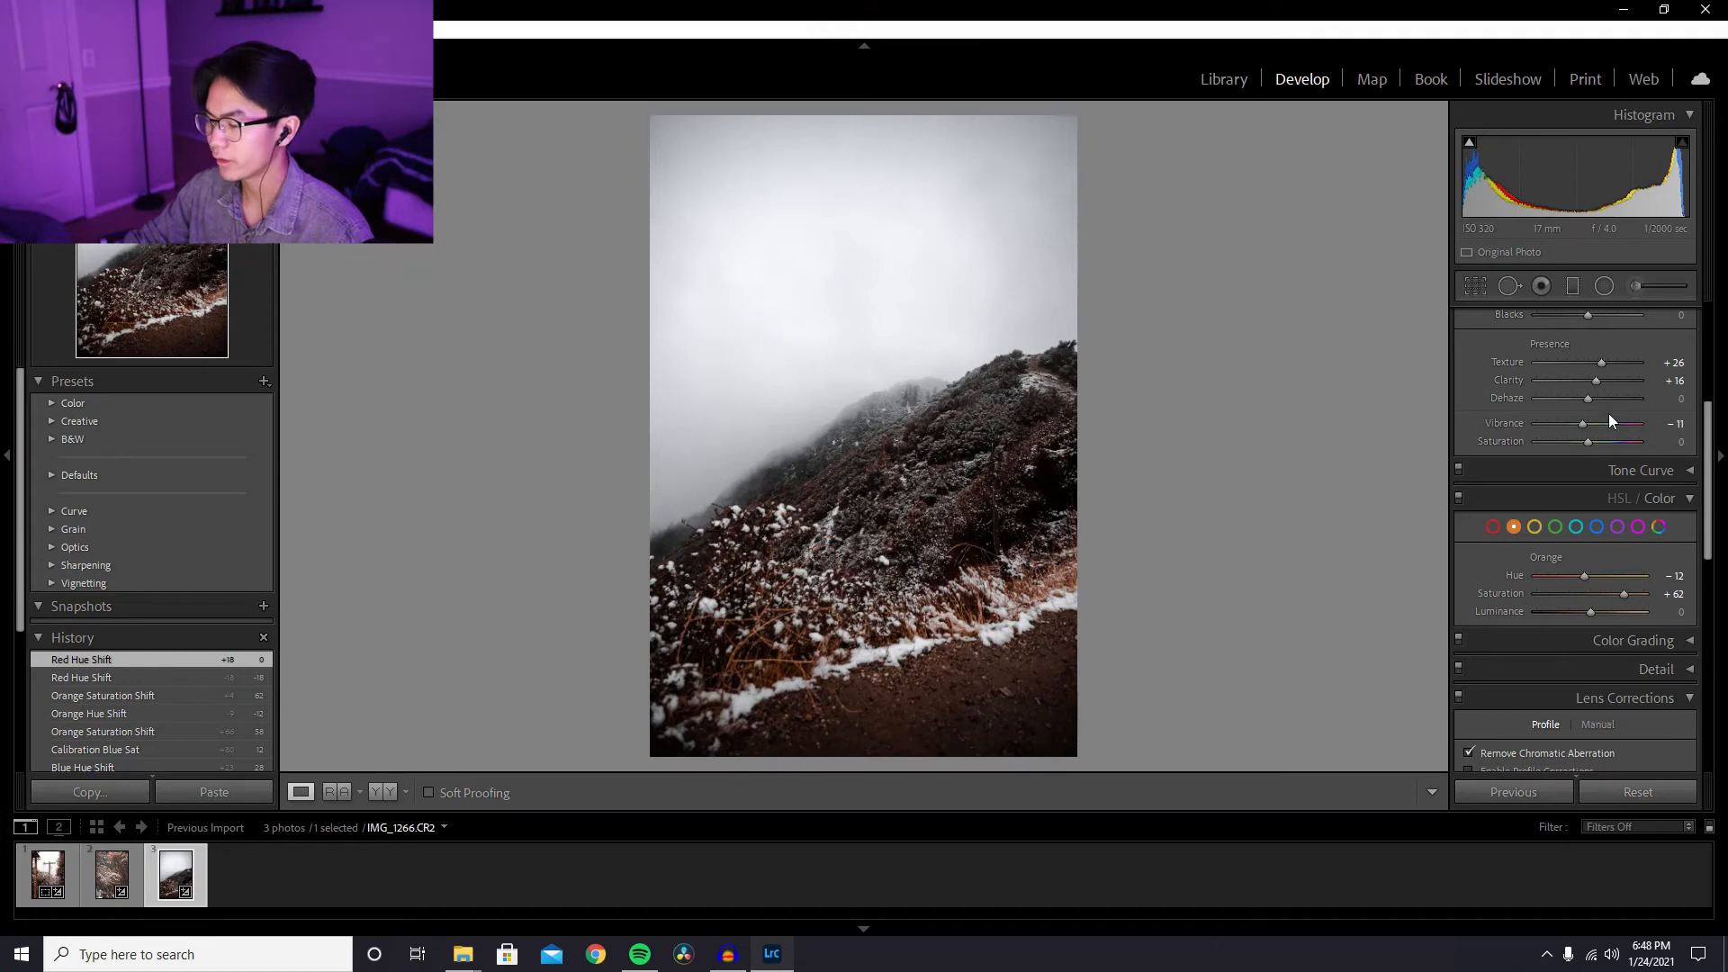
left_click(1534, 527)
left_click_drag(1590, 576, 1616, 617)
- Raise the photo's Whites to +51
scroll(1573, 461, "up", 4)
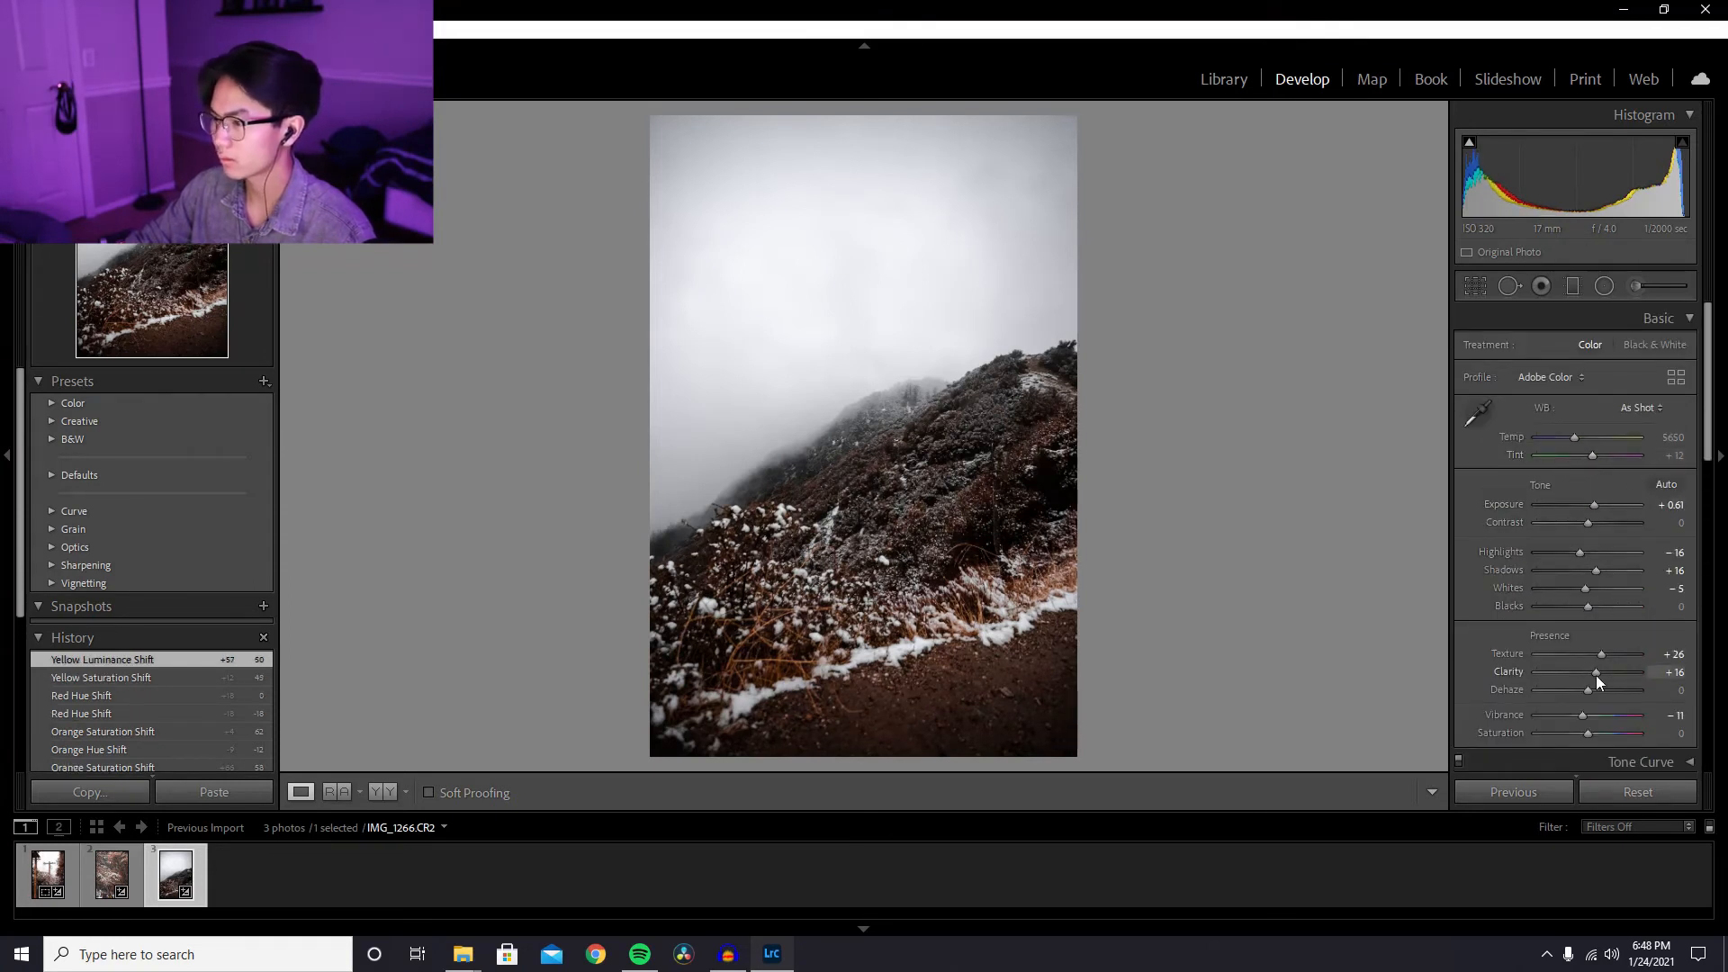
scroll(1638, 648, "down", 2)
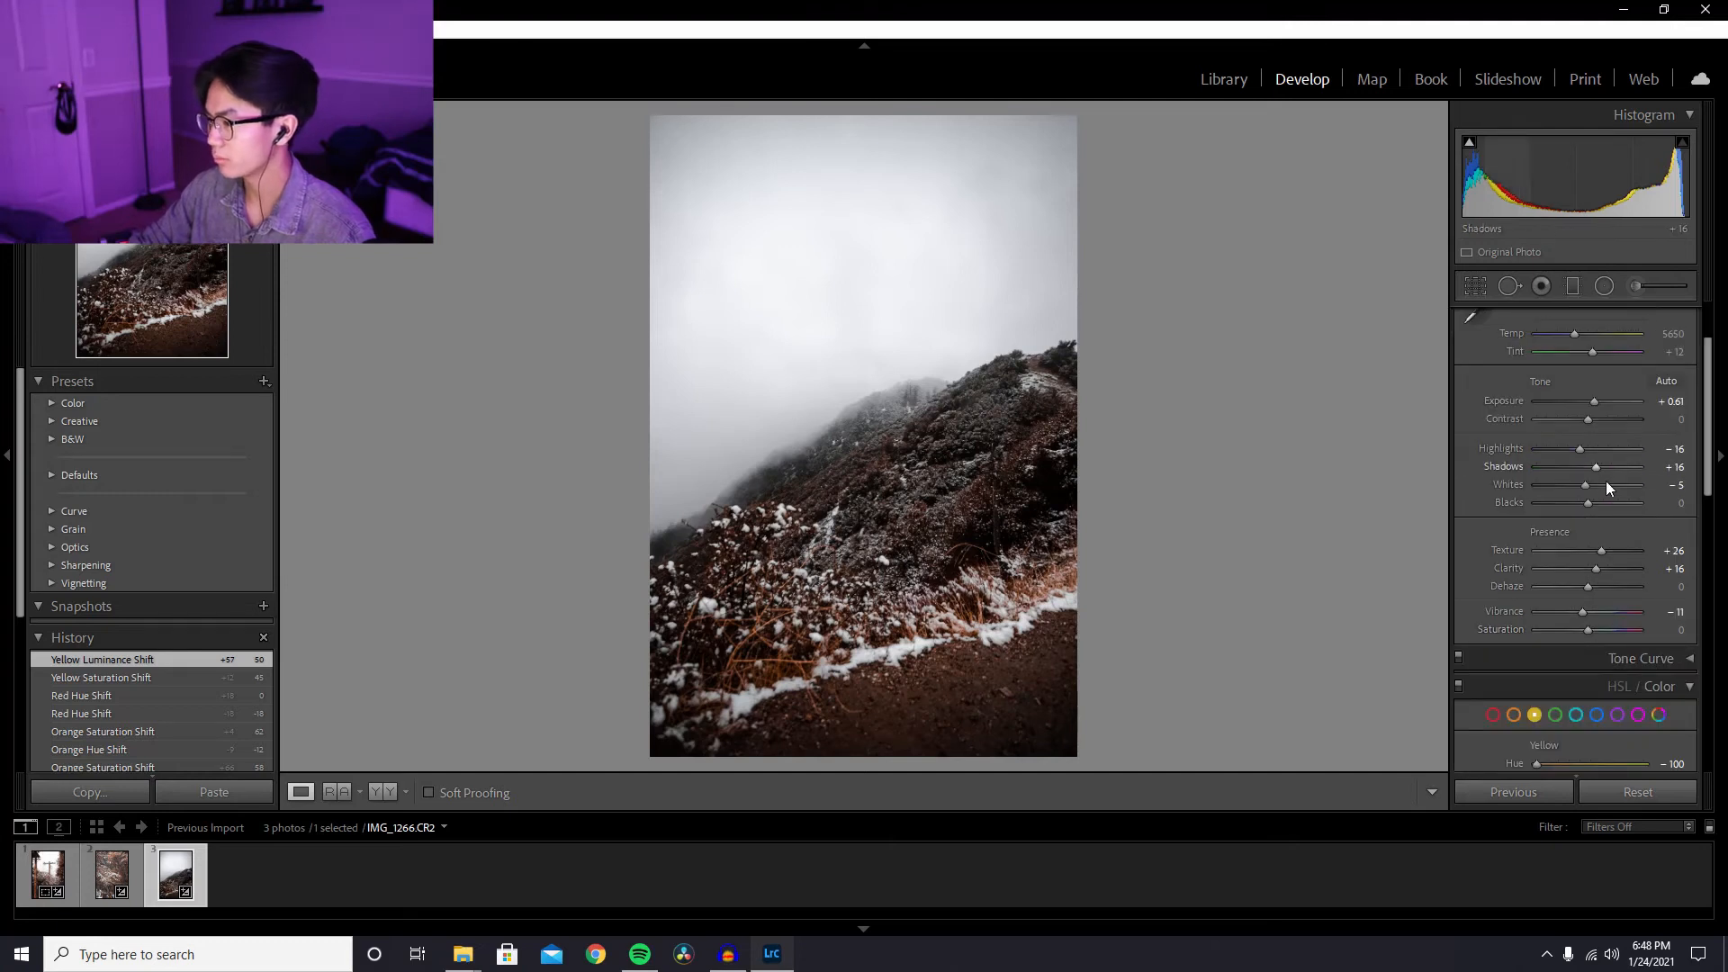
left_click_drag(1585, 484, 1612, 485)
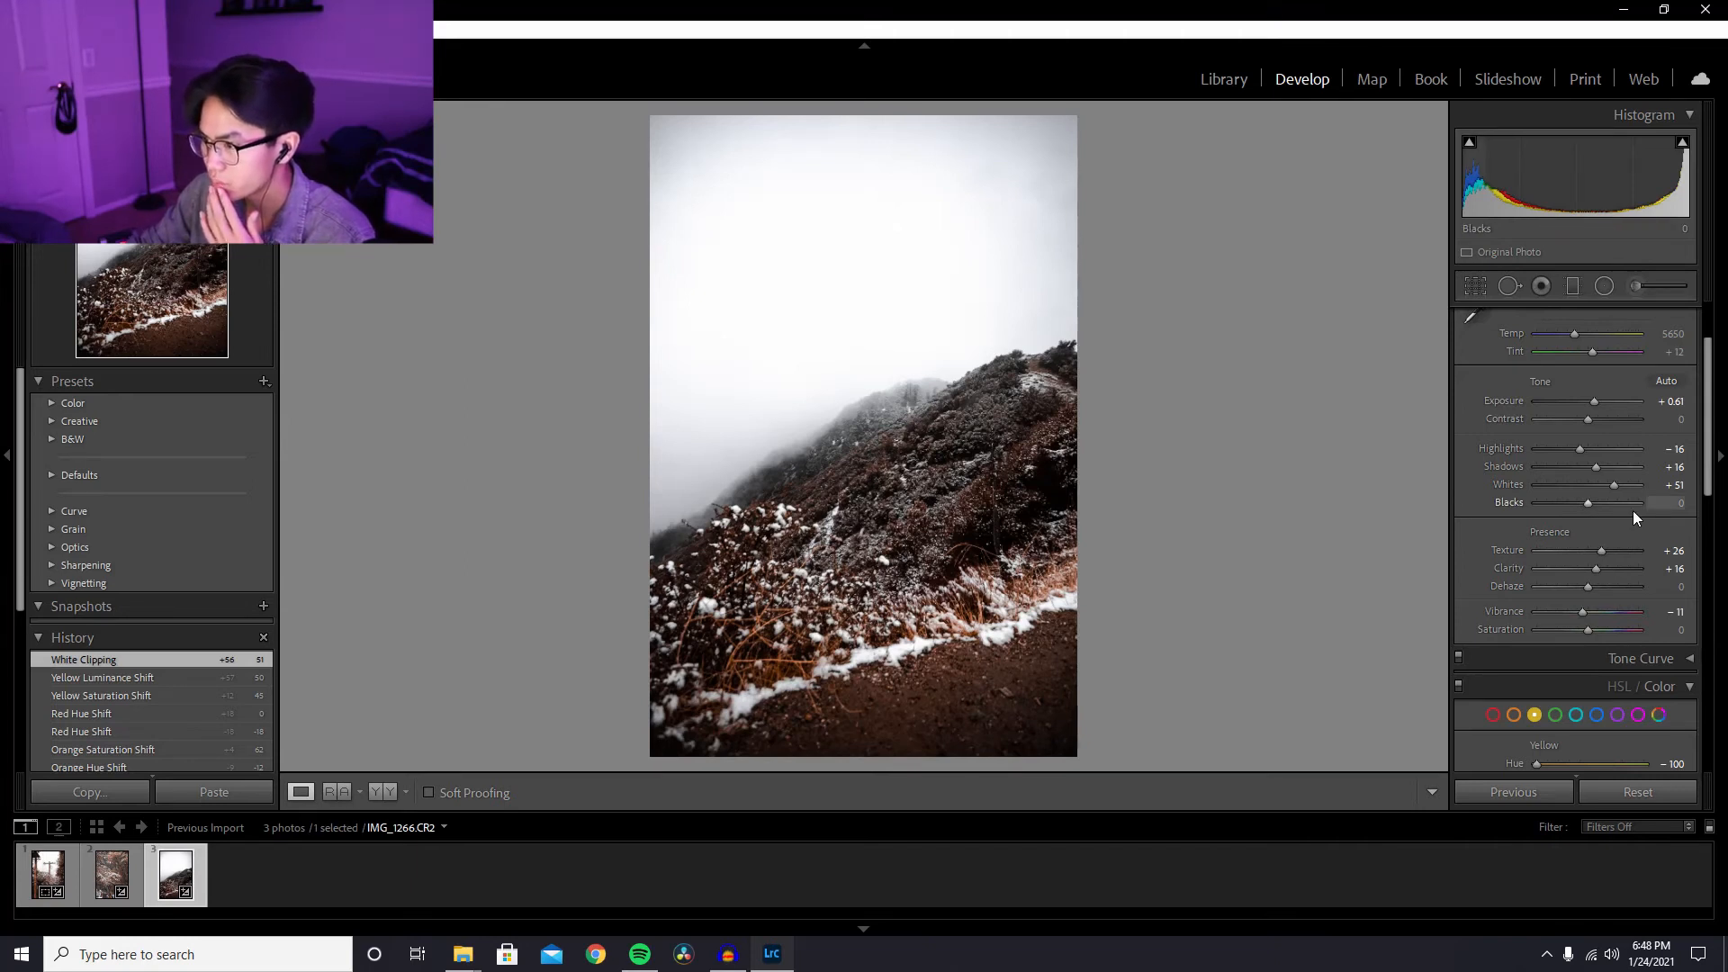
- Raise the HSL Orange Luminance and set the Yellow Luminance to +52
scroll(1659, 570, "down", 4)
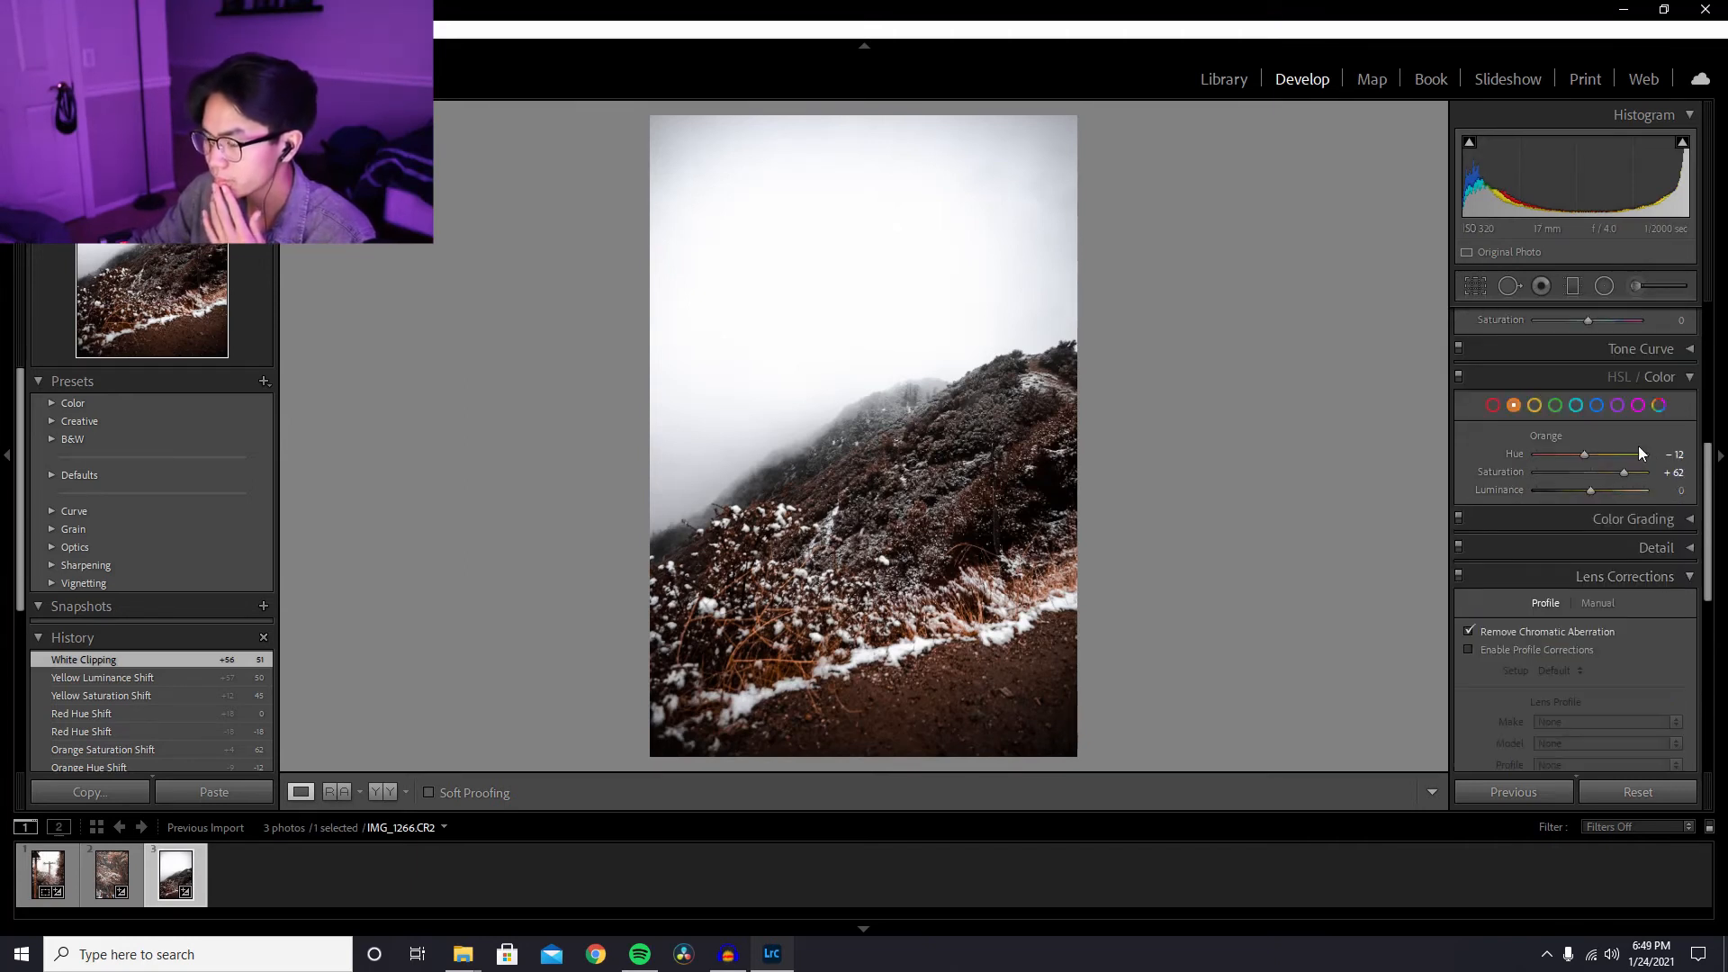
left_click_drag(1643, 489, 1603, 502)
left_click(1534, 405)
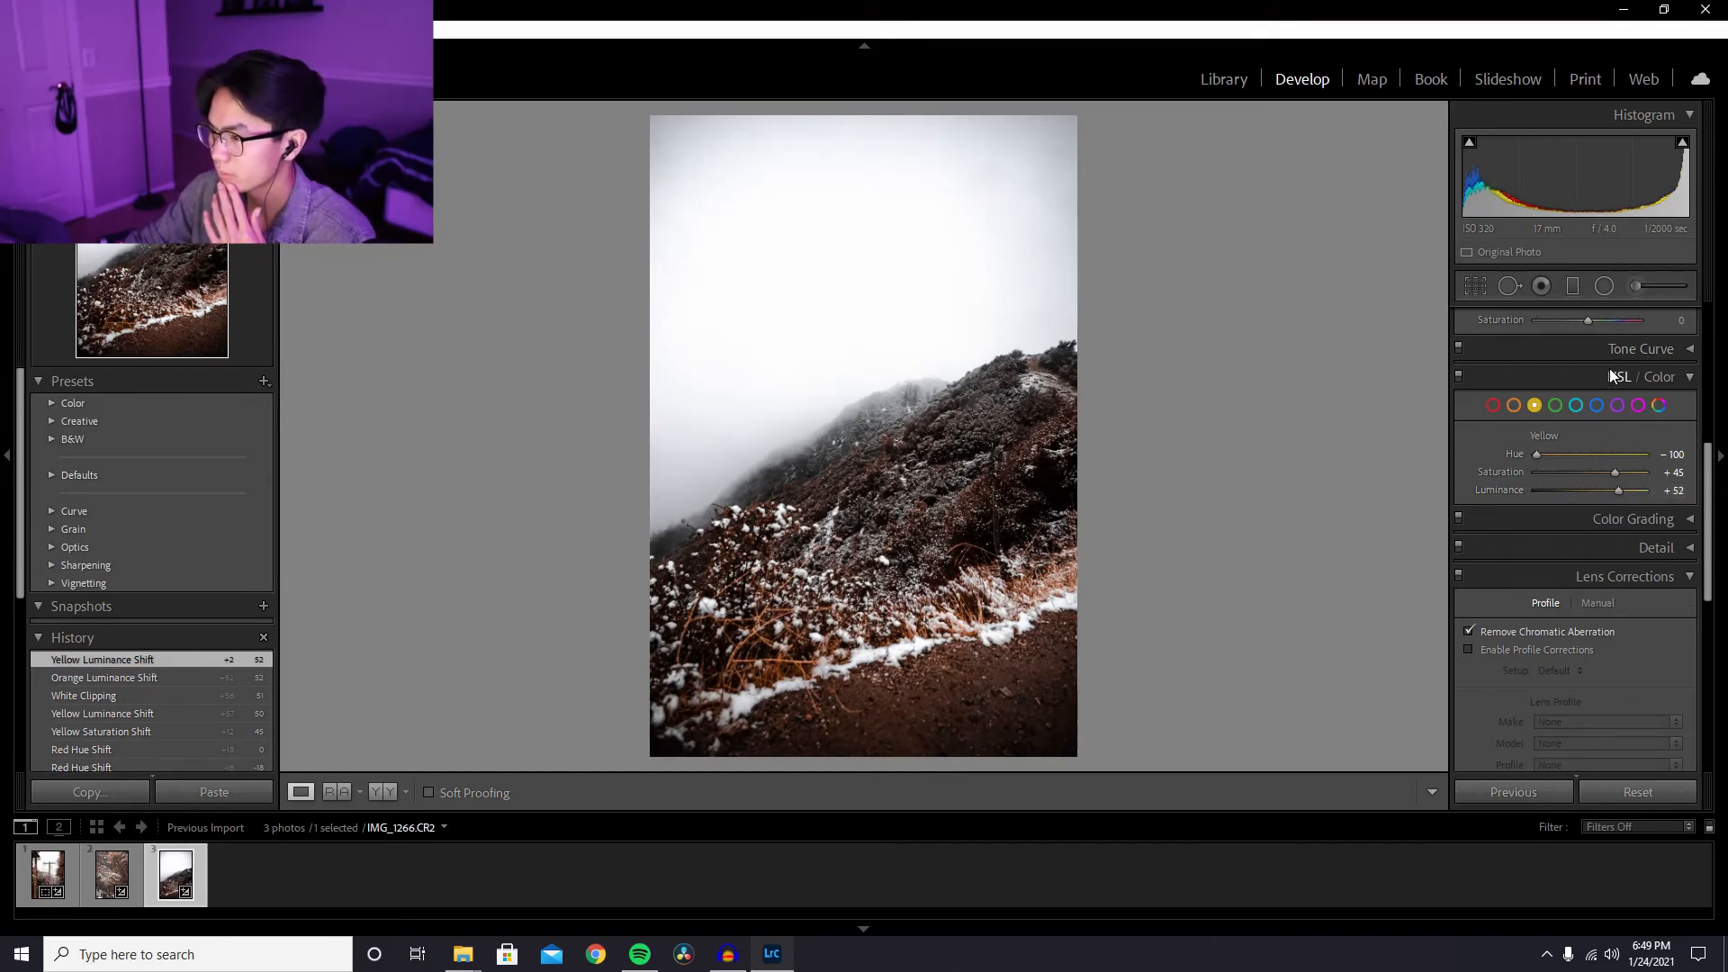
- Paint a brush mask with Hue 0.0 and Saturation -31 over the dirt path, and show its mask overlay
scroll(1542, 392, "up", 5)
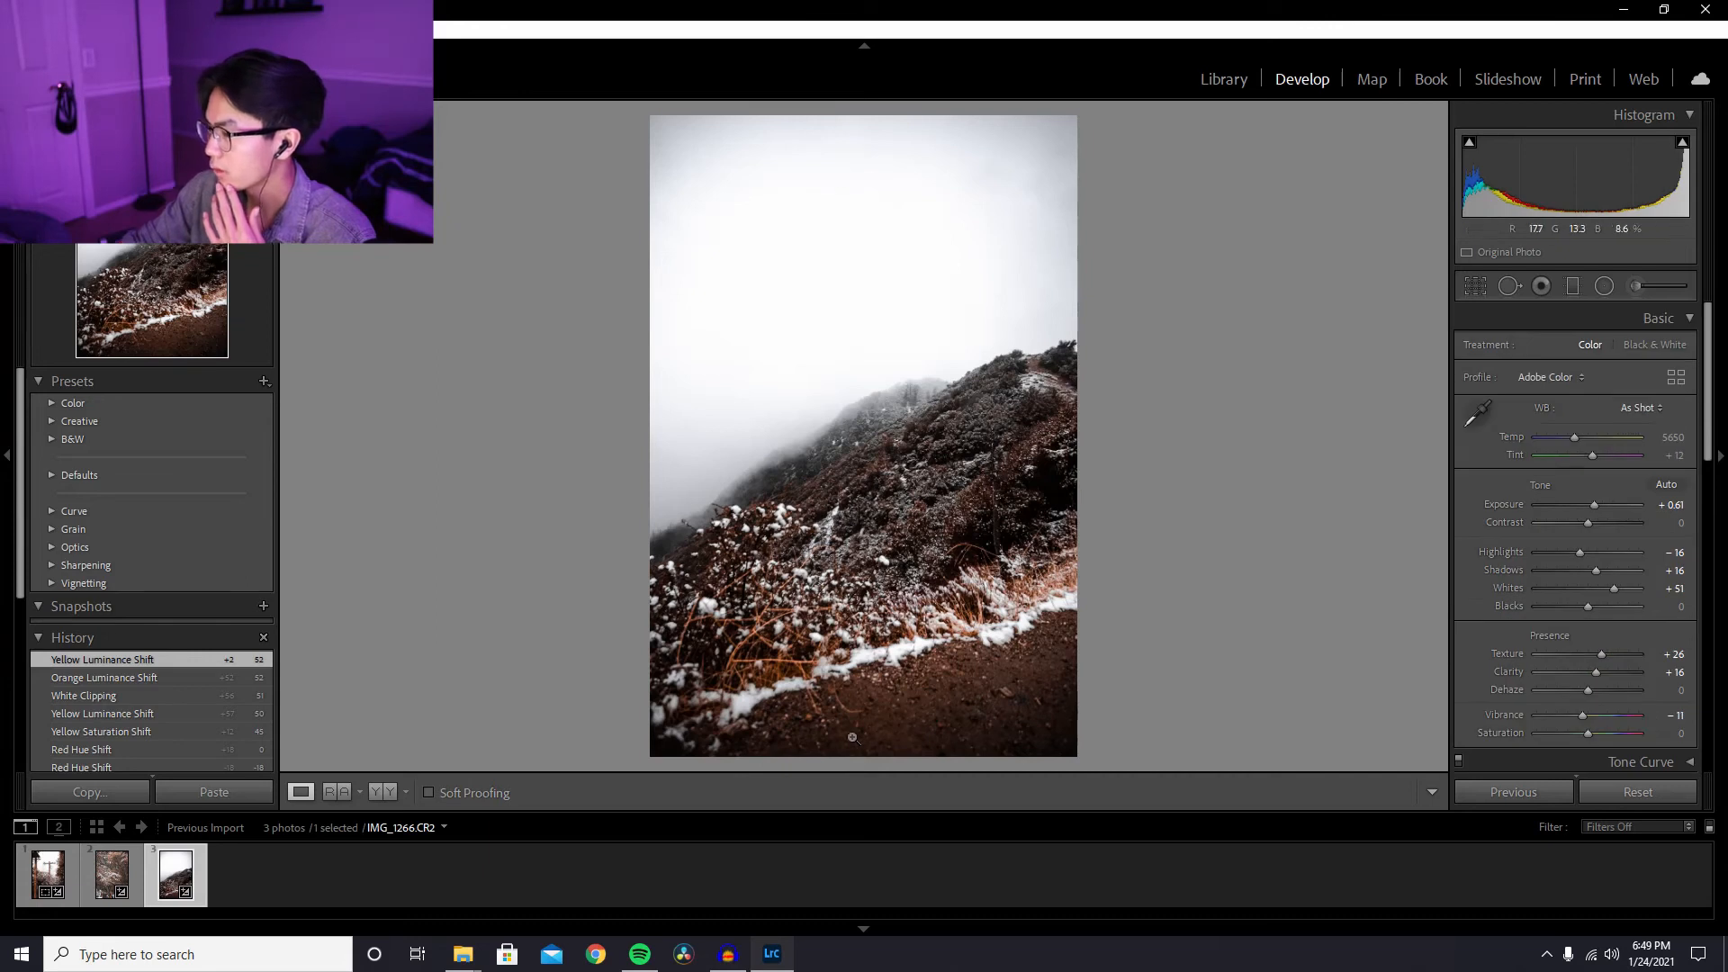
left_click(1636, 286)
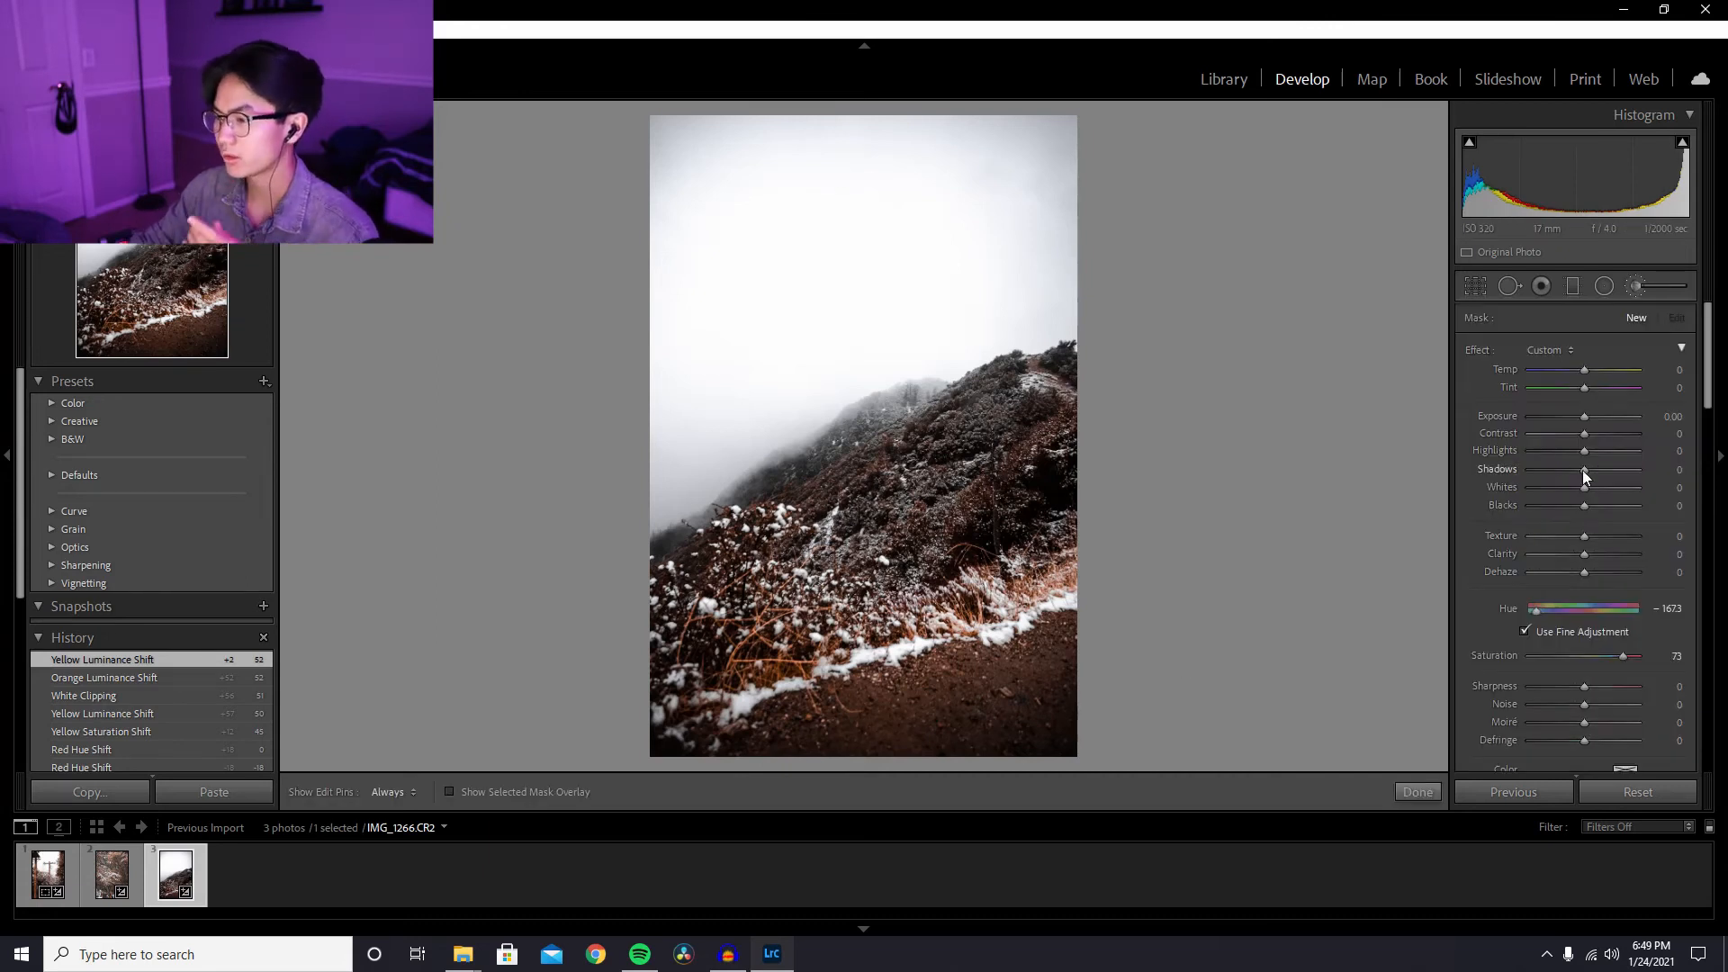
double_click(1535, 612)
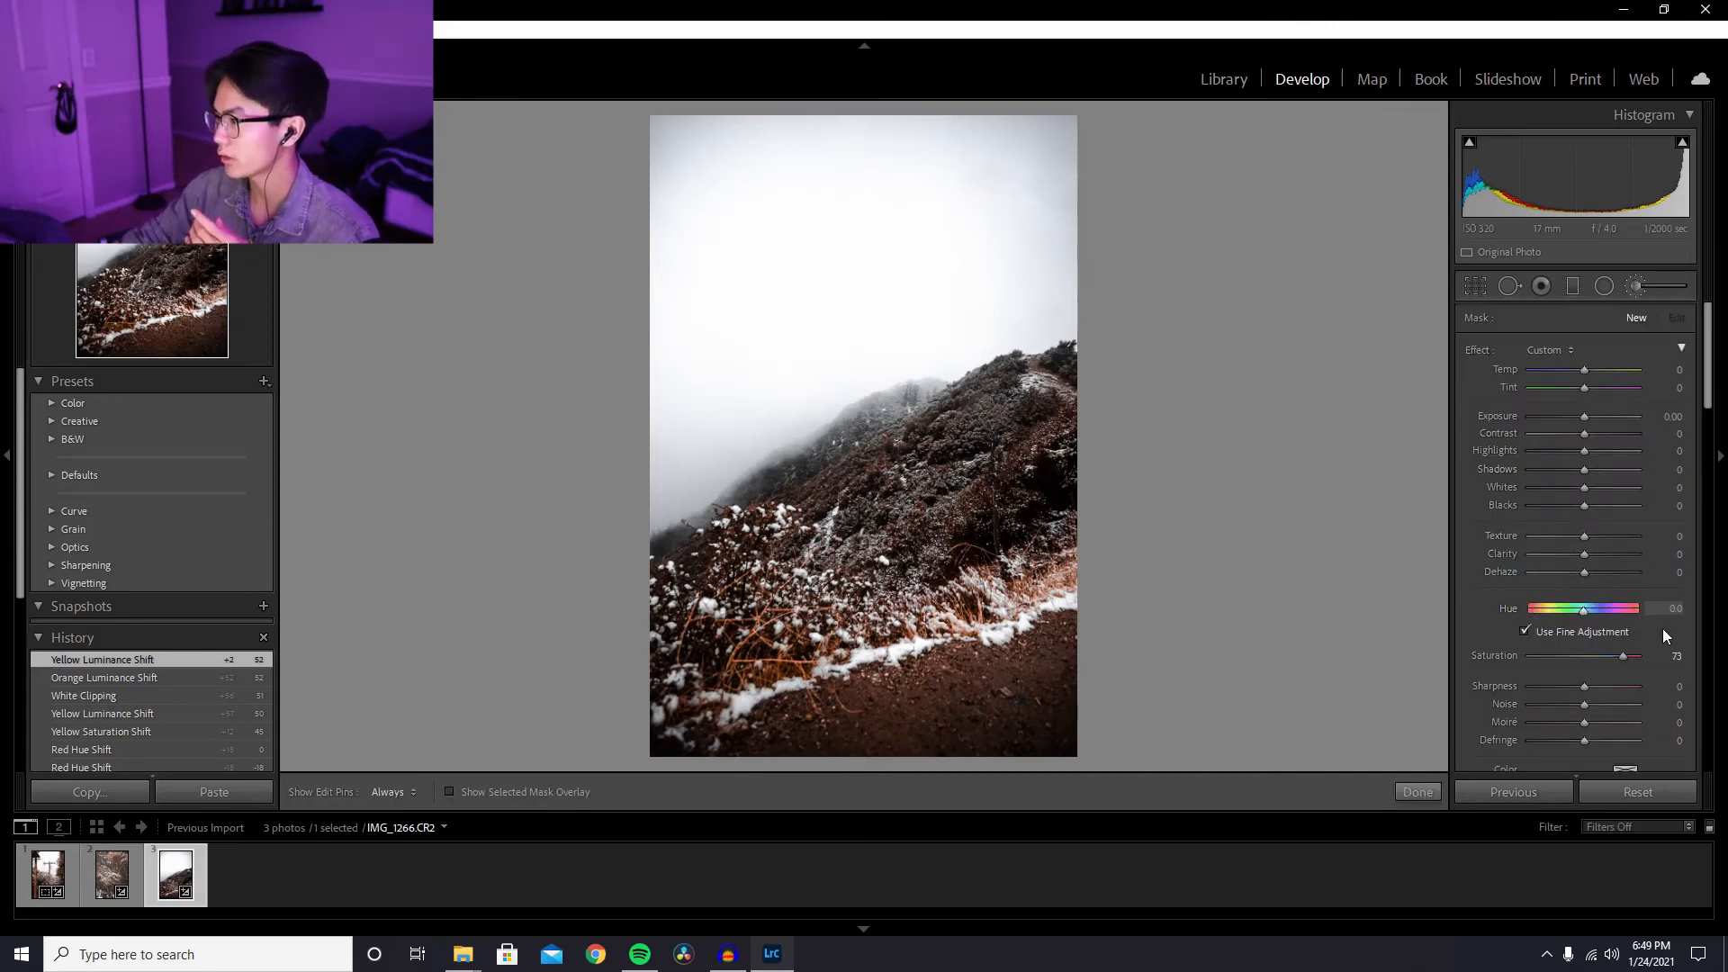
left_click_drag(1571, 668, 1566, 667)
mouse_move(1012, 712)
left_mouse_down()
mouse_move(1060, 744)
mouse_move(1034, 795)
mouse_move(1102, 694)
mouse_move(1088, 679)
mouse_move(1055, 706)
mouse_move(799, 774)
mouse_move(905, 786)
mouse_move(990, 717)
mouse_move(1122, 736)
mouse_move(808, 805)
mouse_move(1118, 755)
mouse_move(1077, 756)
mouse_move(1088, 747)
left_mouse_up()
key("o")
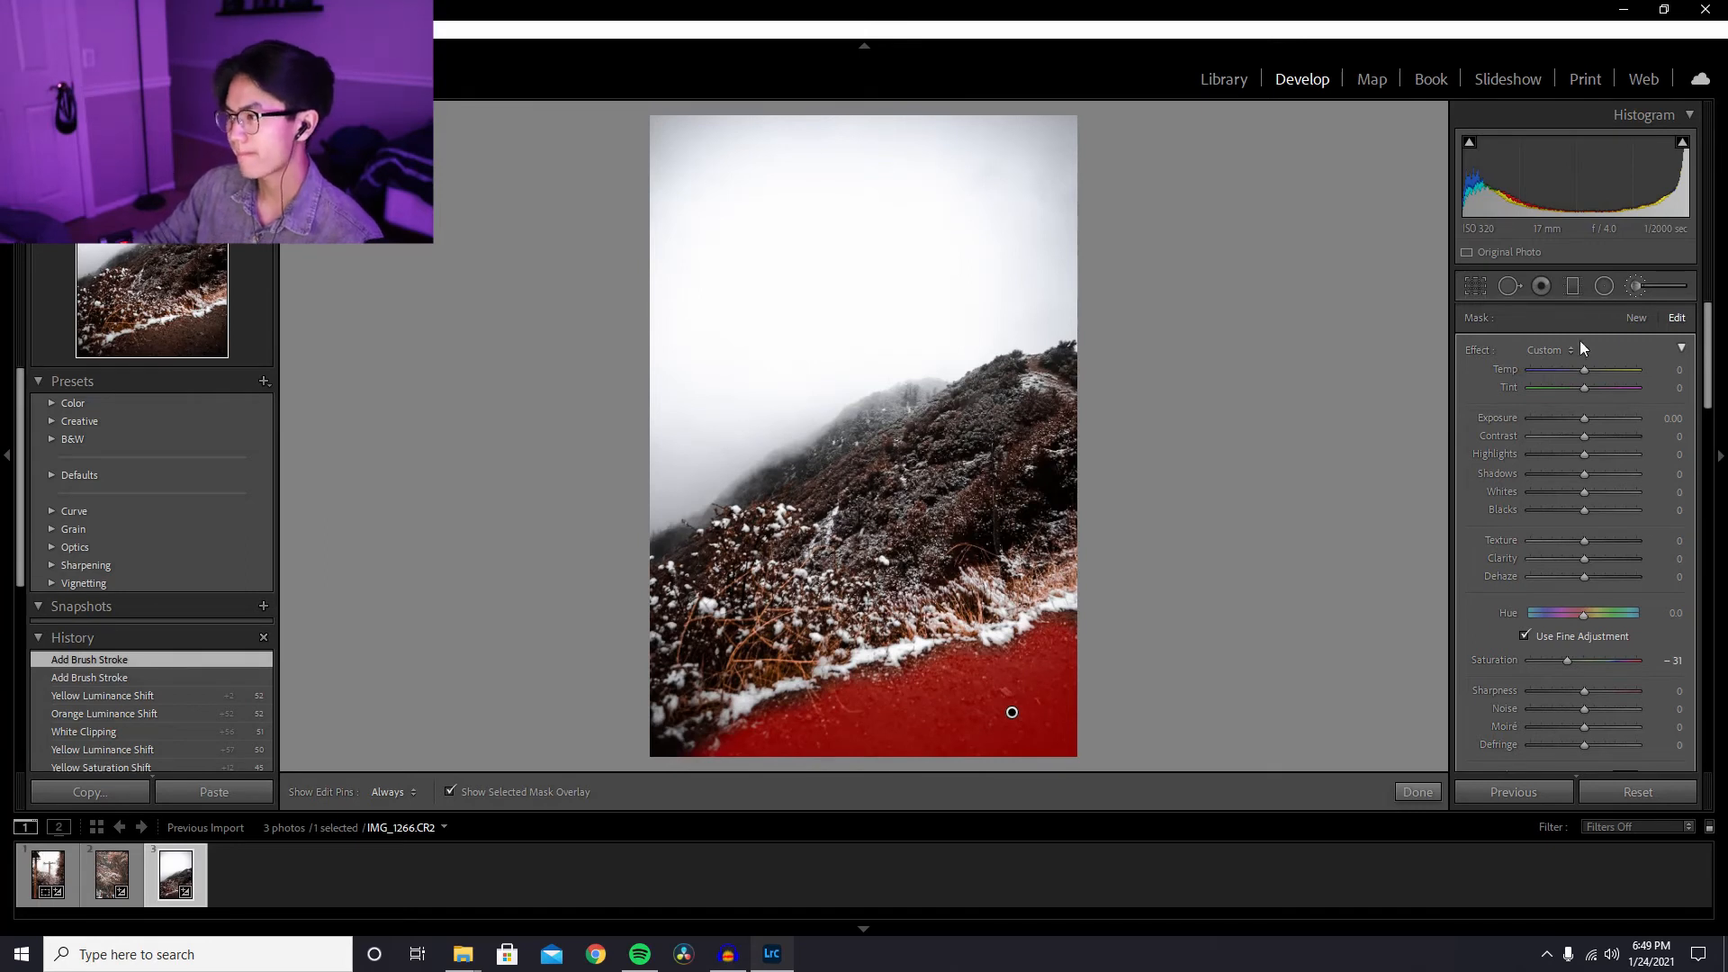
- Set the dirt path mask's Saturation to -66, add a stroke along the photo's edge, and check the coverage with the mask overlay
key("o")
mouse_move(1566, 661)
left_mouse_down()
mouse_move(1508, 666)
mouse_move(1605, 669)
mouse_move(1546, 664)
left_mouse_up()
double_click(1607, 660)
key("h")
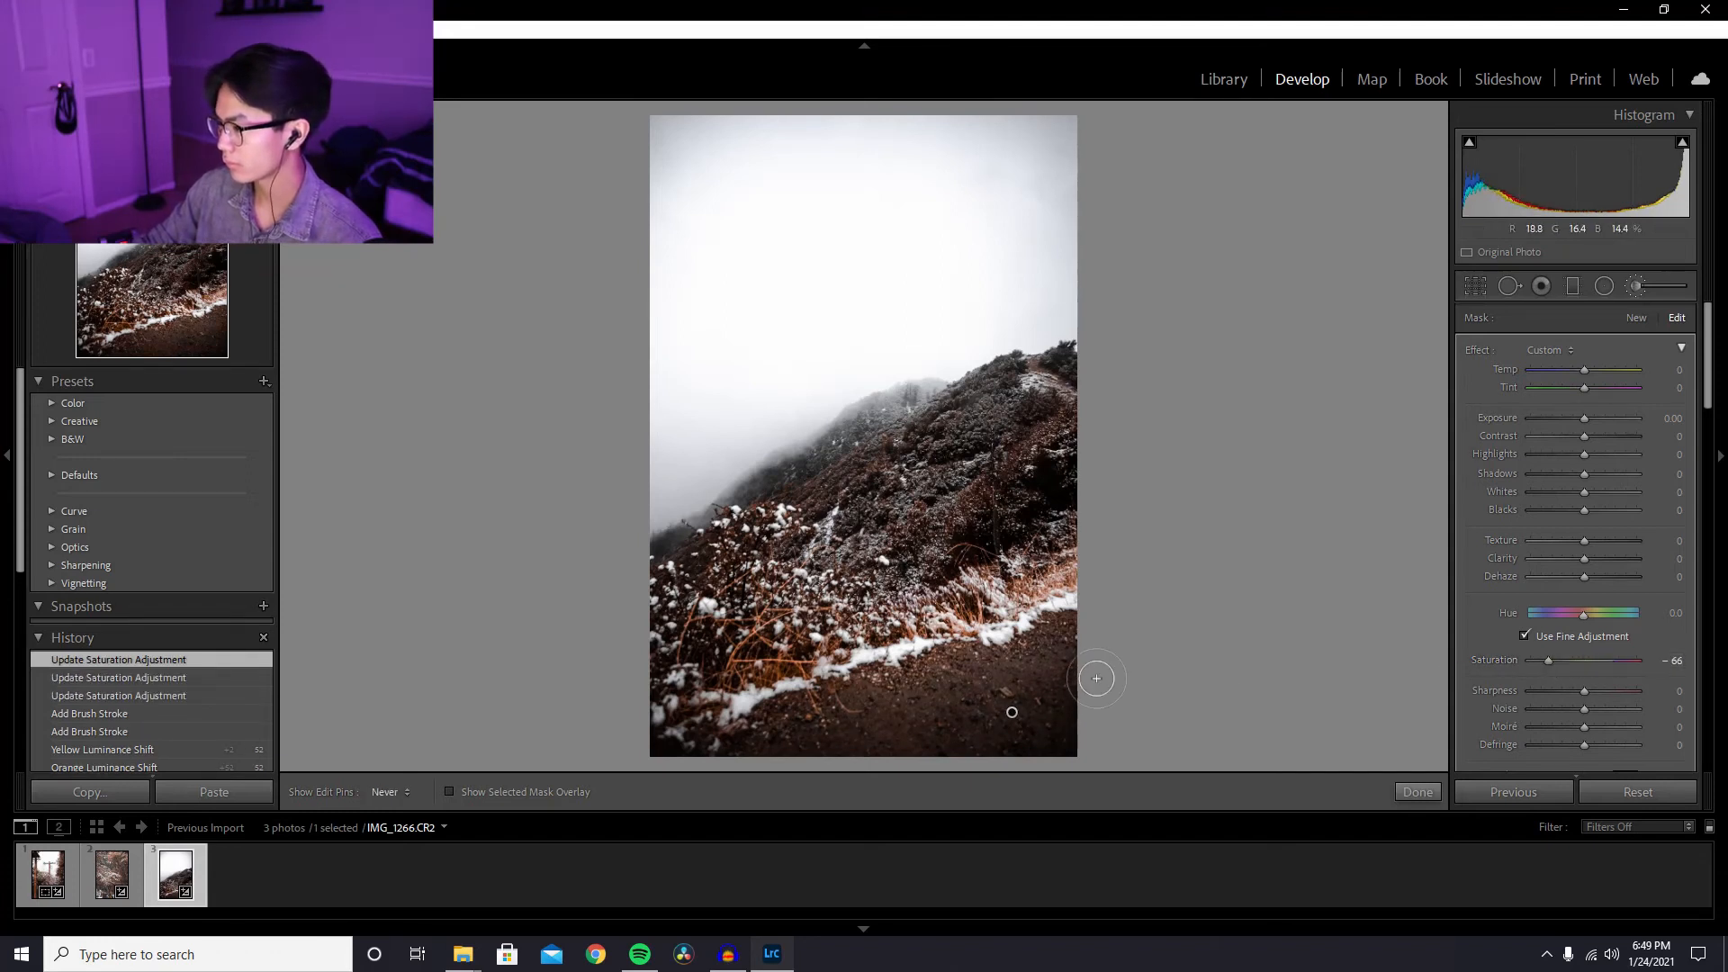
left_click_drag(1092, 671, 1112, 717)
key("h")
key("o")
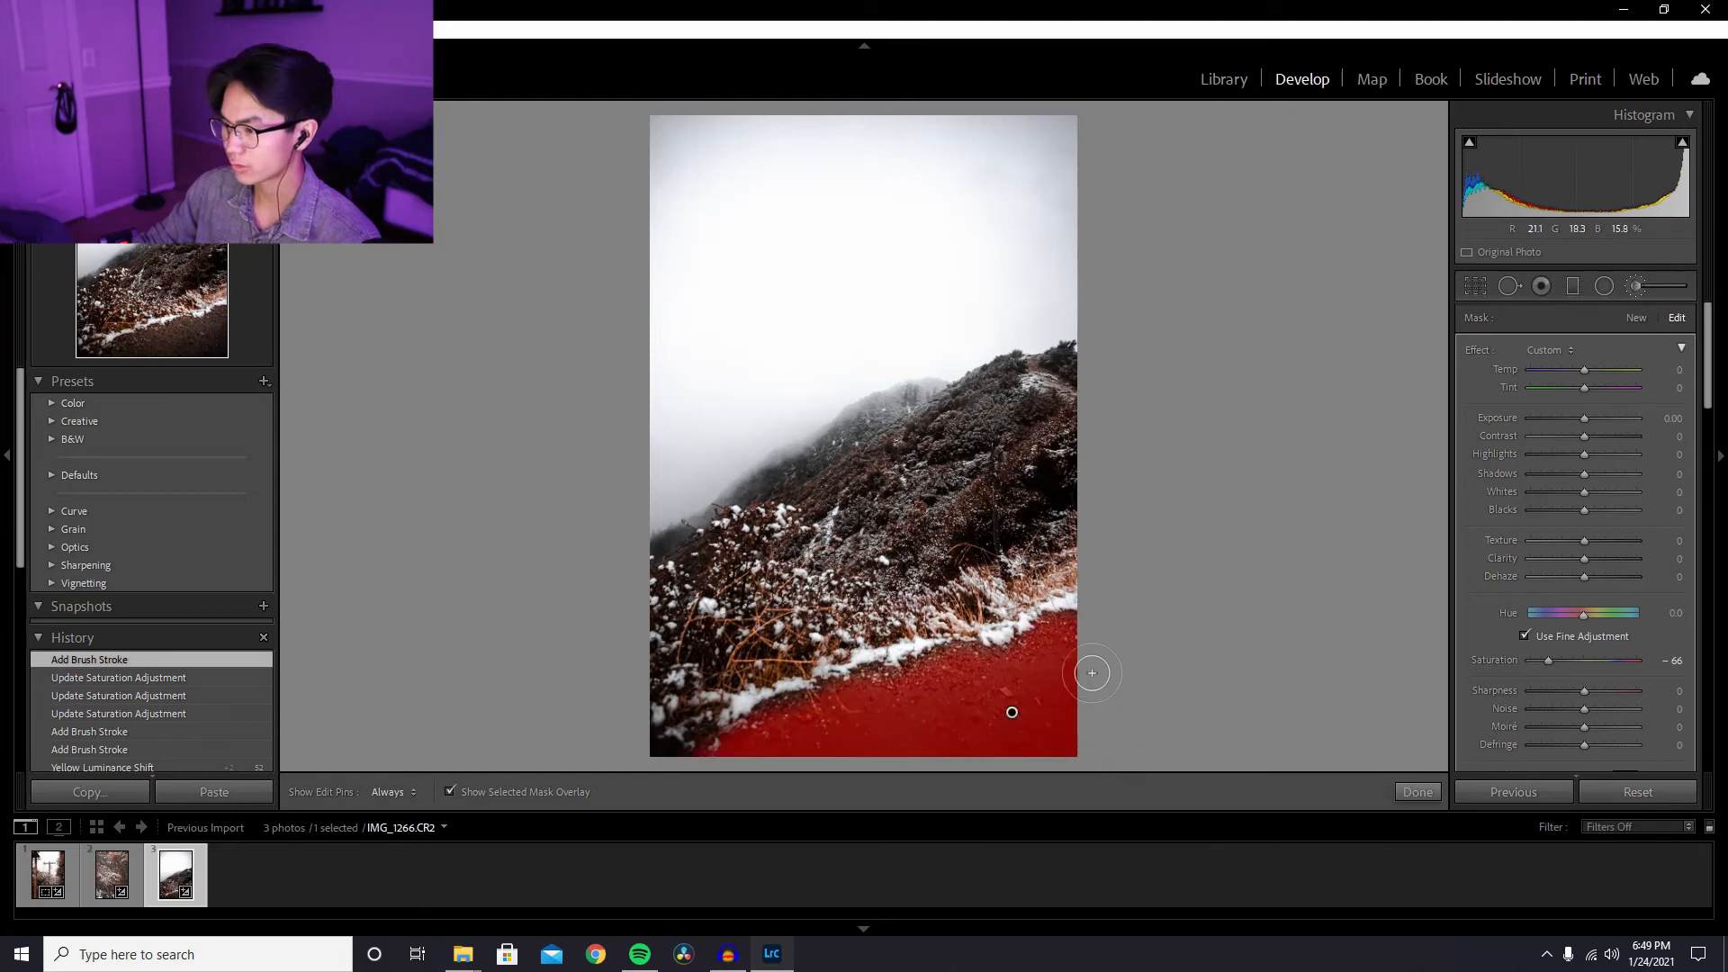
- Extend the dirt path mask with strokes along the photo's lower and right edges, check coverage with the overlay, and finish the brush edit
key("h")
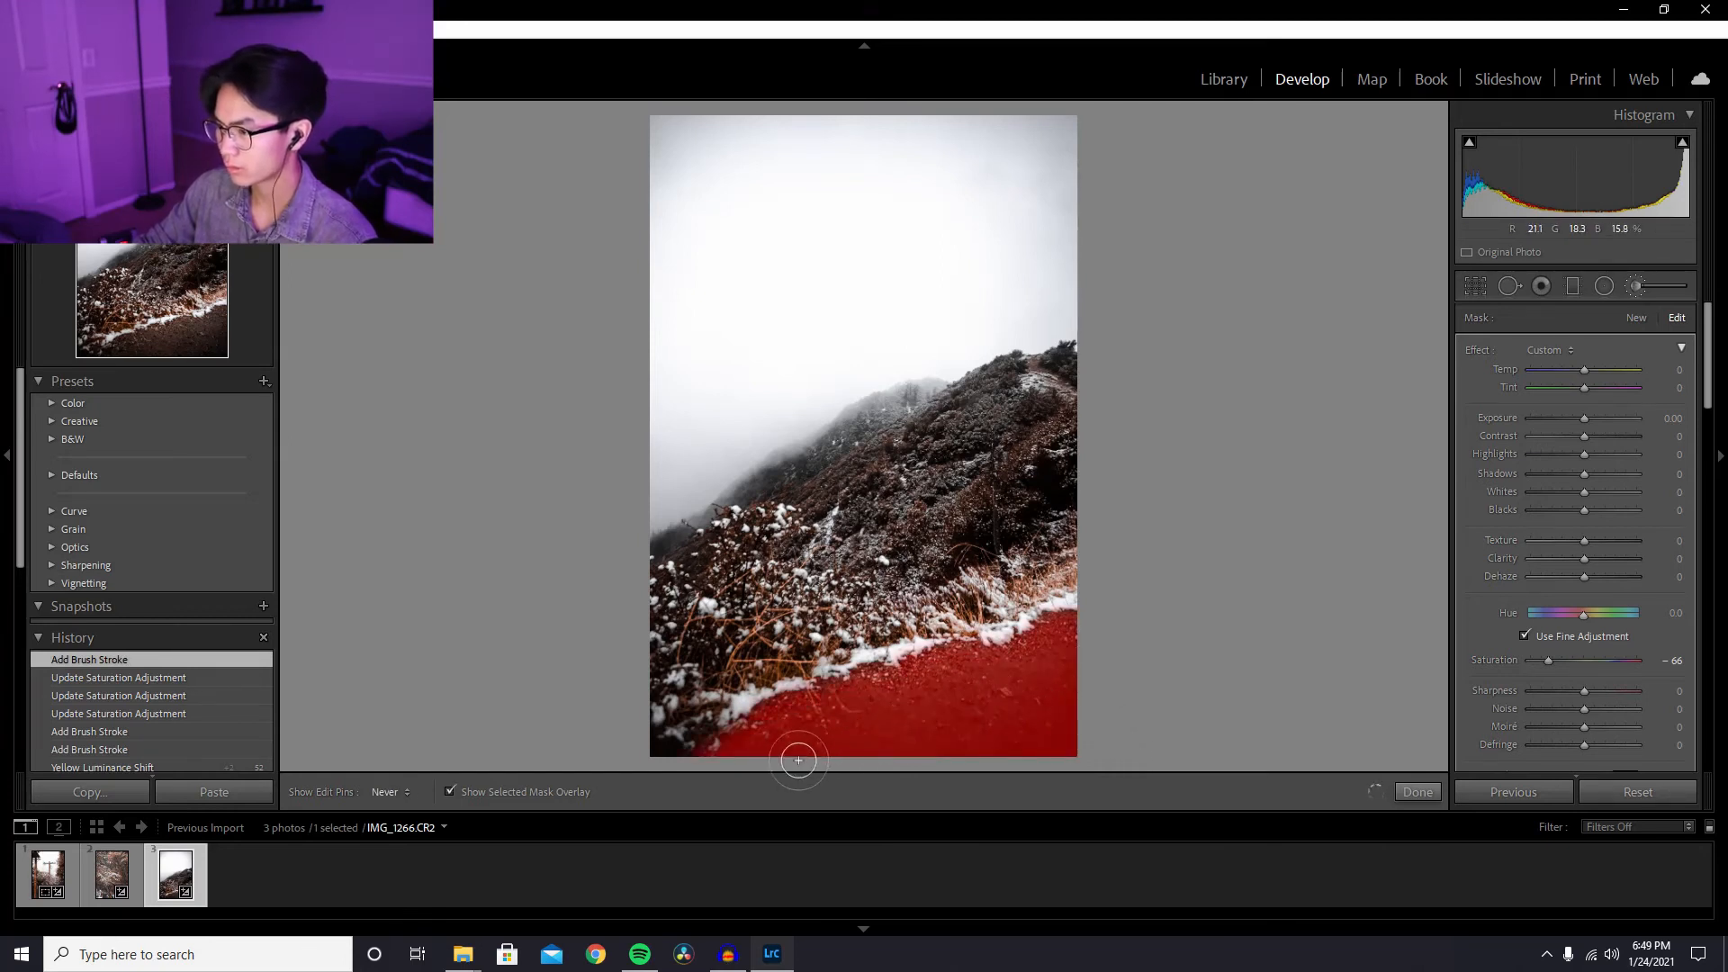
left_click_drag(798, 760, 879, 757)
key("o")
key("h")
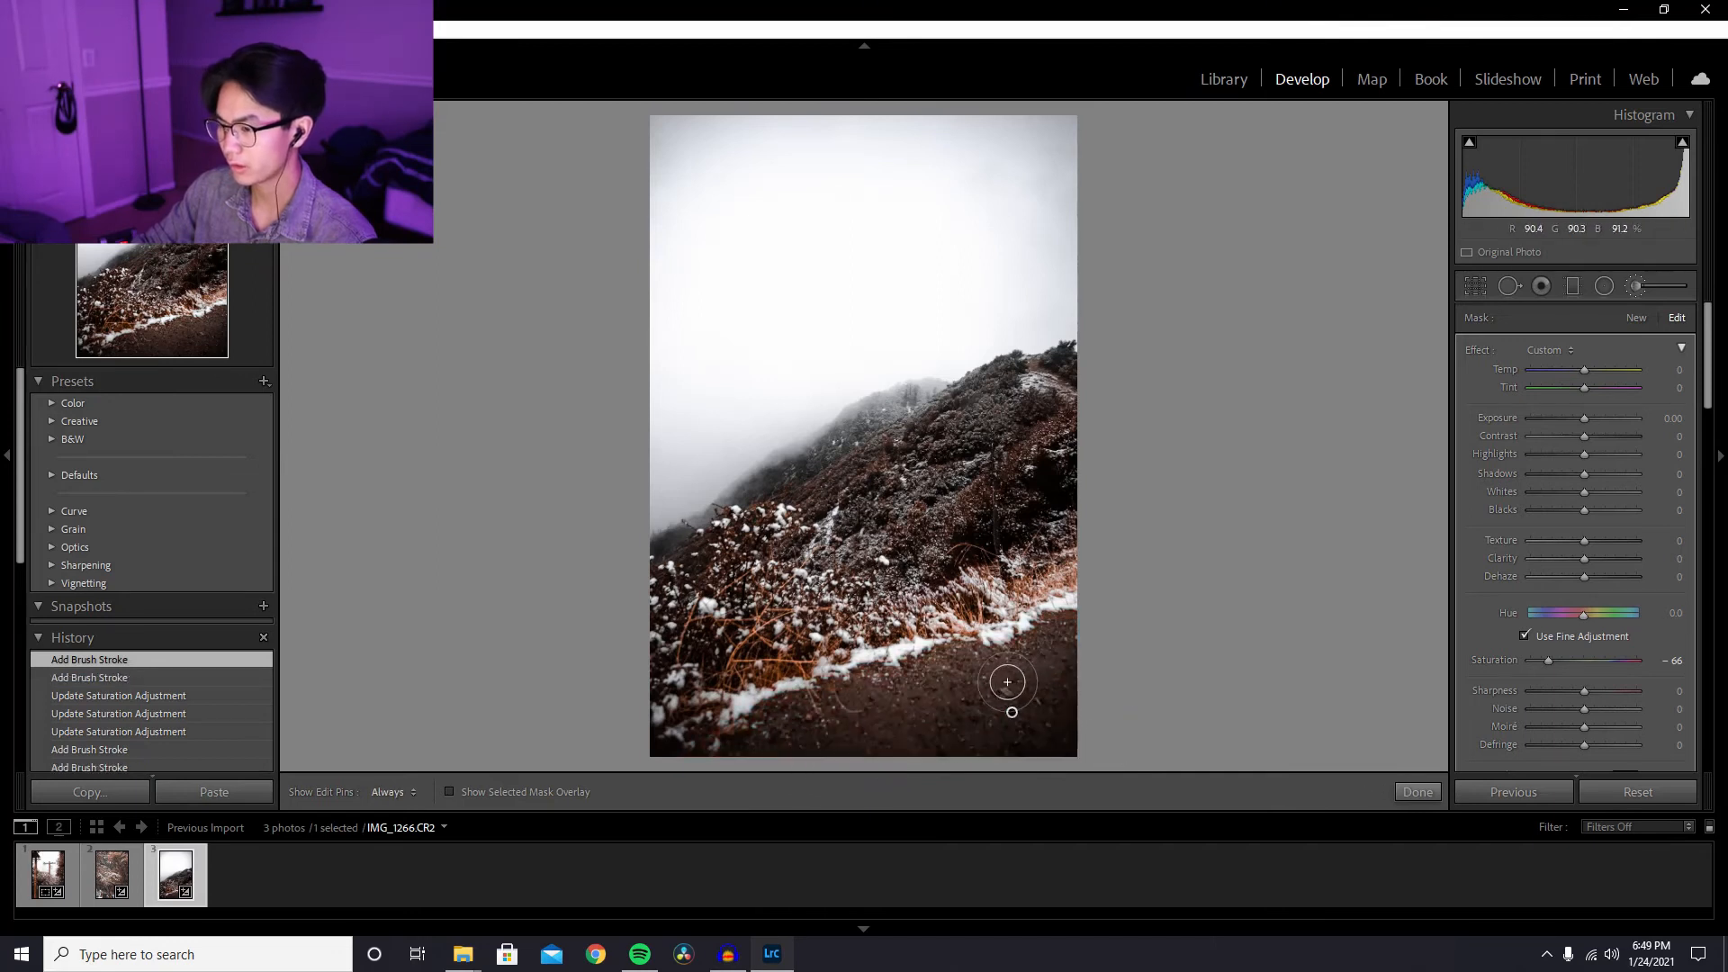
key("o")
key("h")
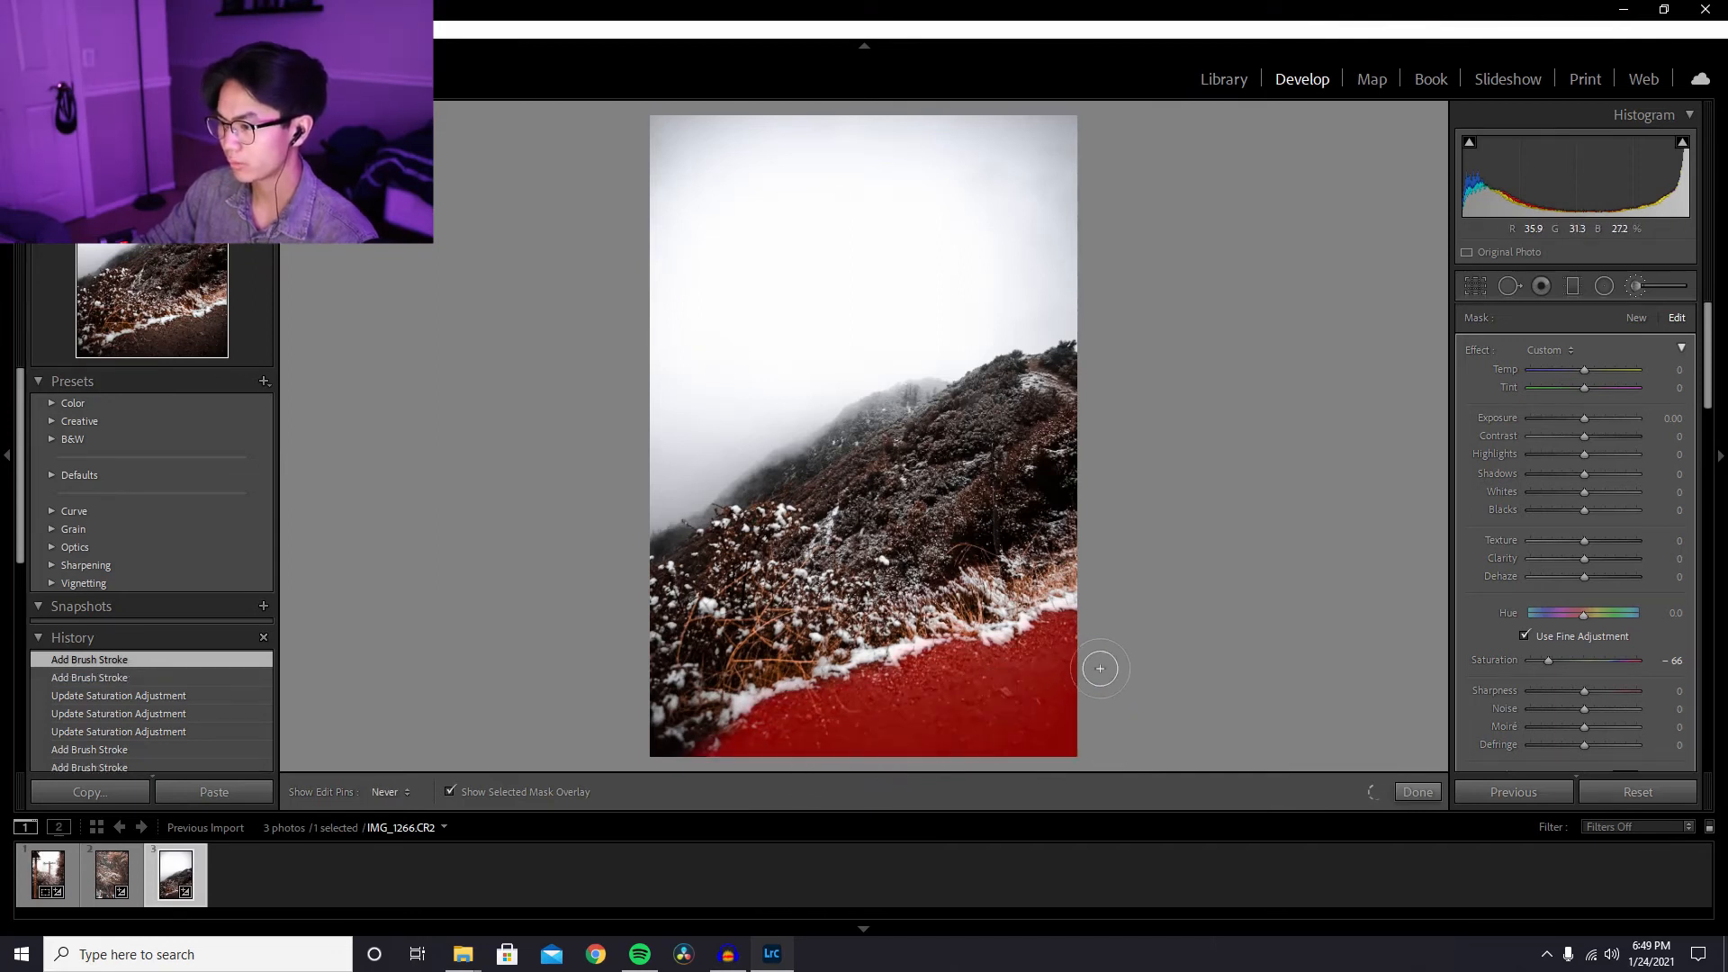
key("o")
key("h")
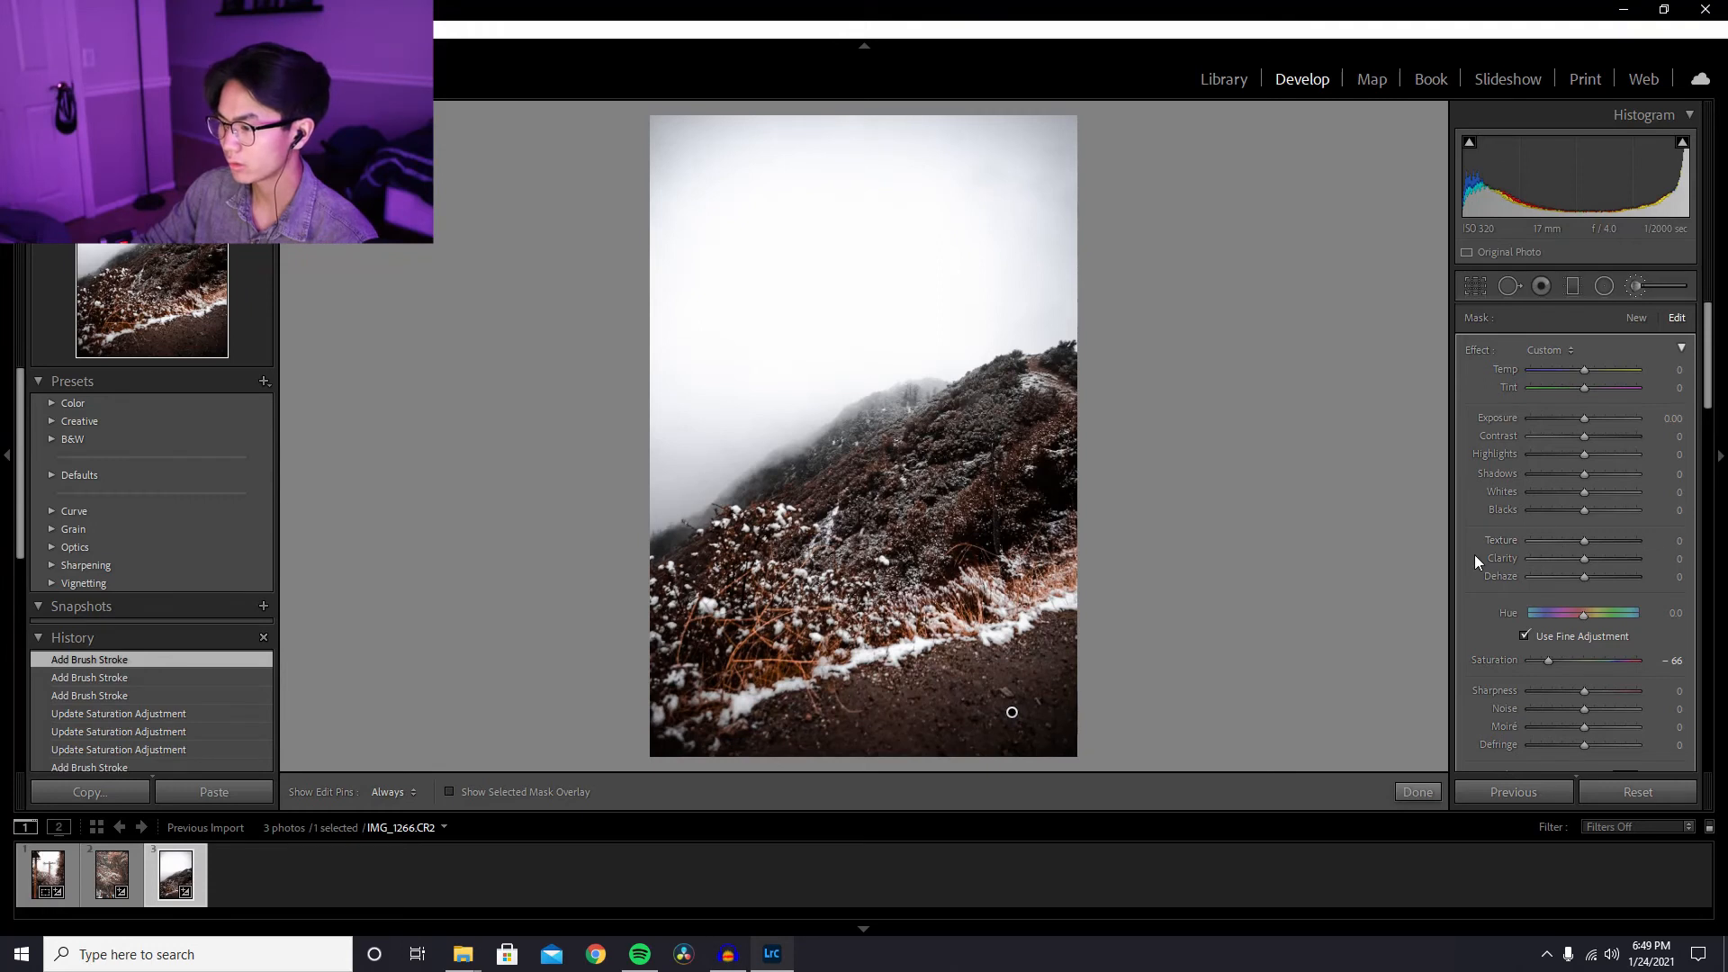
left_click(1650, 285)
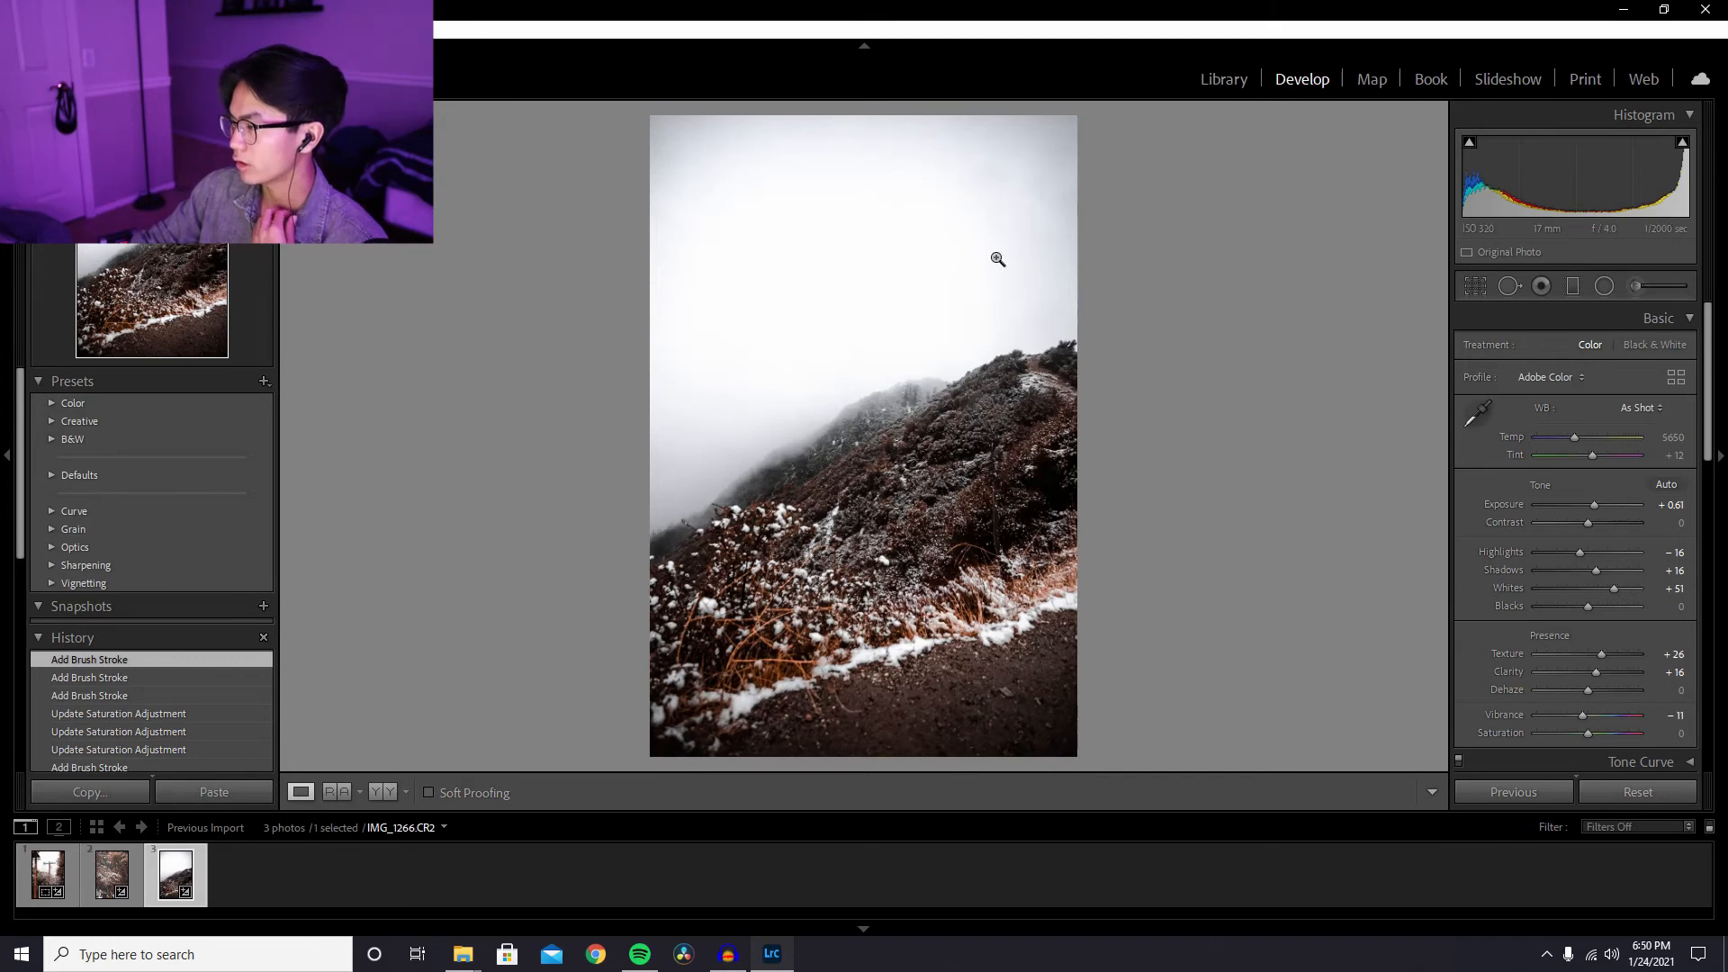
- Paint a new brush mask over the foggy sky with Saturation reset to 0 and Exposure at 1.78
left_click(1636, 283)
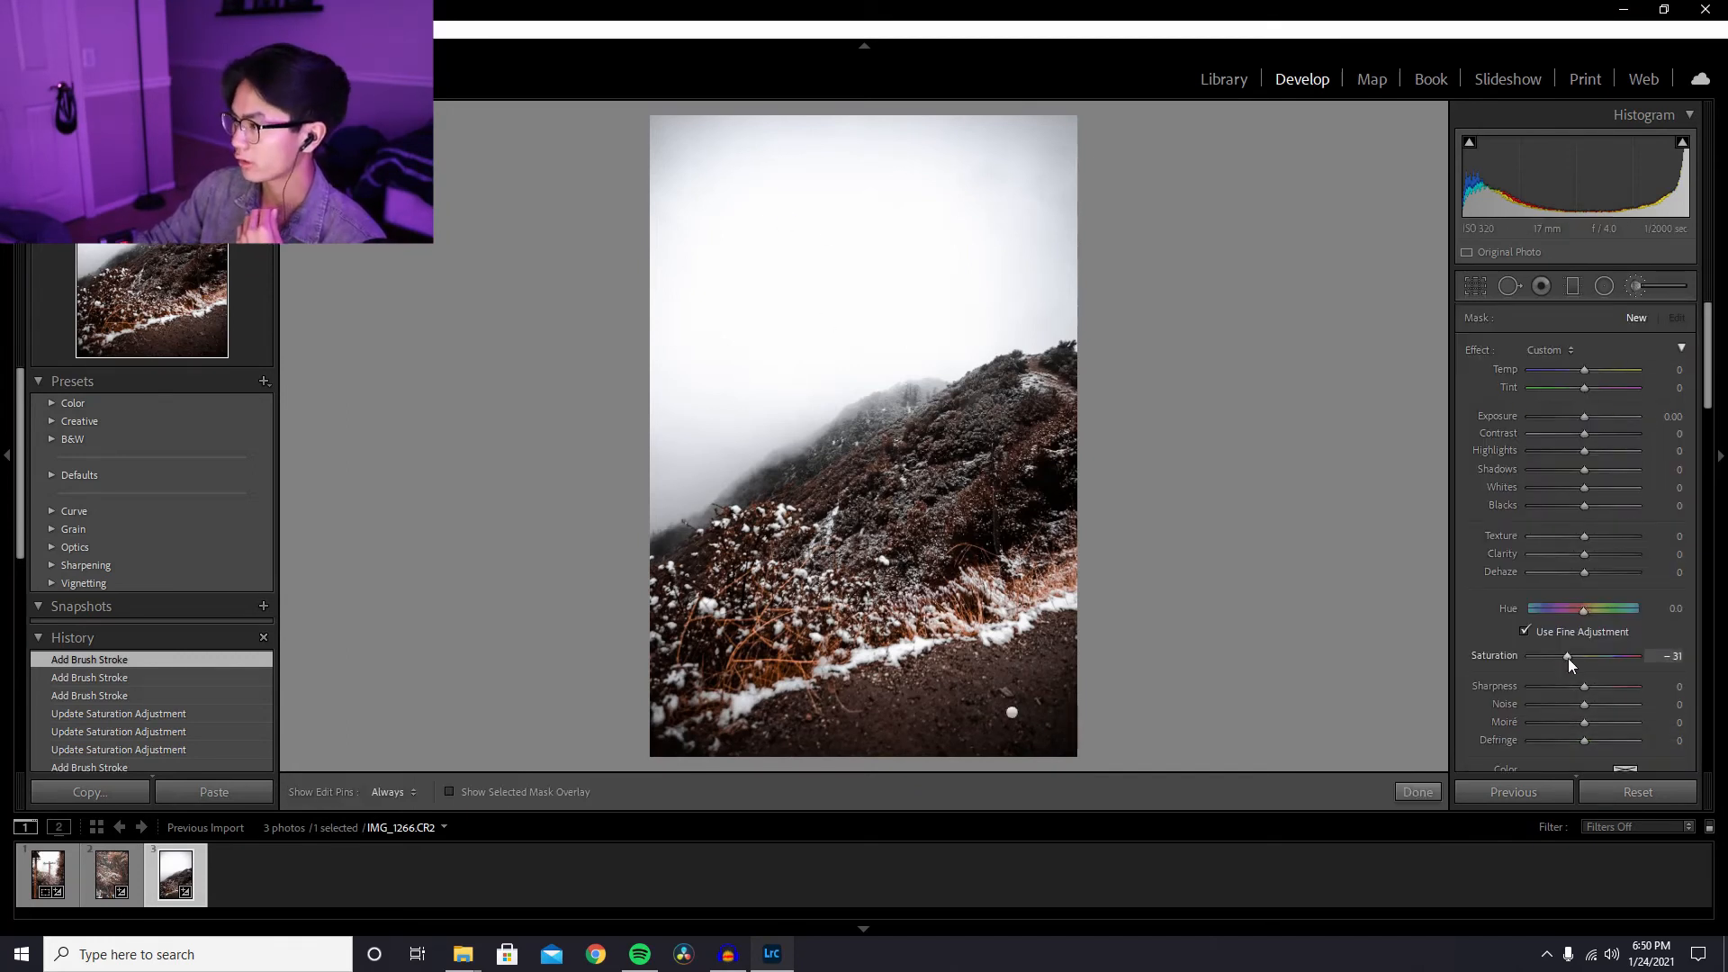
double_click(1568, 657)
left_click_drag(1582, 418, 1607, 418)
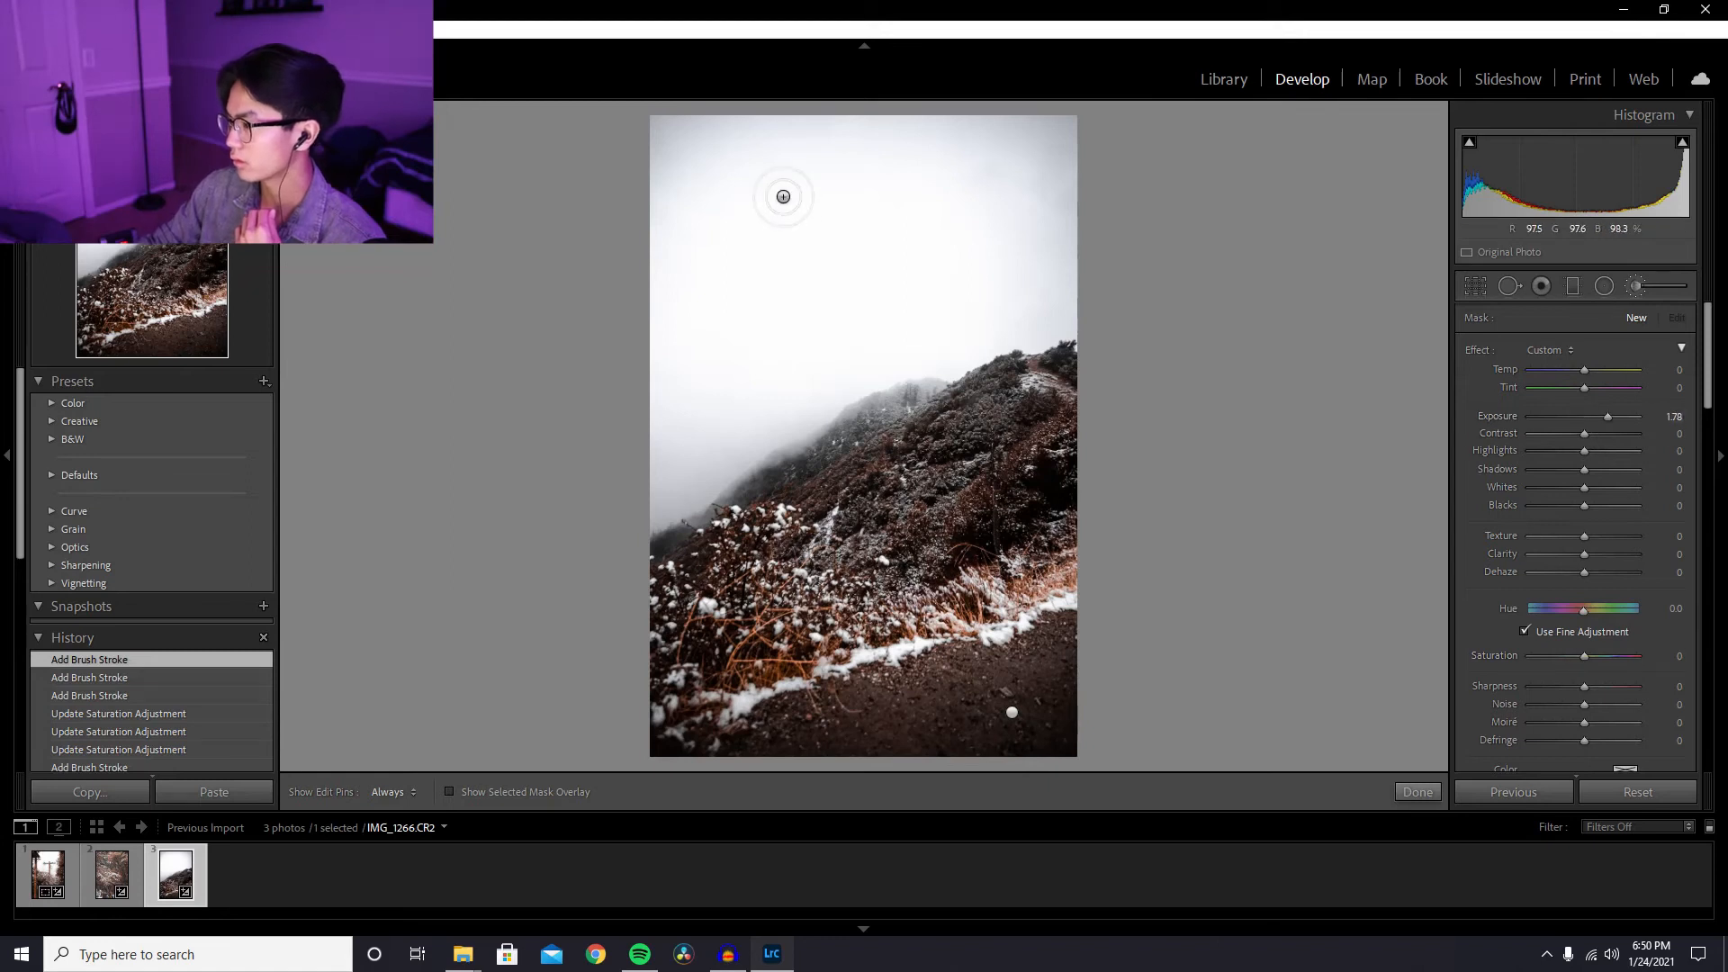
mouse_move(756, 166)
left_mouse_down()
mouse_move(822, 182)
mouse_move(675, 183)
mouse_move(672, 252)
mouse_move(649, 219)
mouse_move(905, 246)
mouse_move(1025, 131)
mouse_move(893, 198)
mouse_move(975, 254)
mouse_move(1070, 255)
mouse_move(1138, 221)
mouse_move(1091, 261)
mouse_move(961, 269)
mouse_move(940, 327)
left_mouse_up()
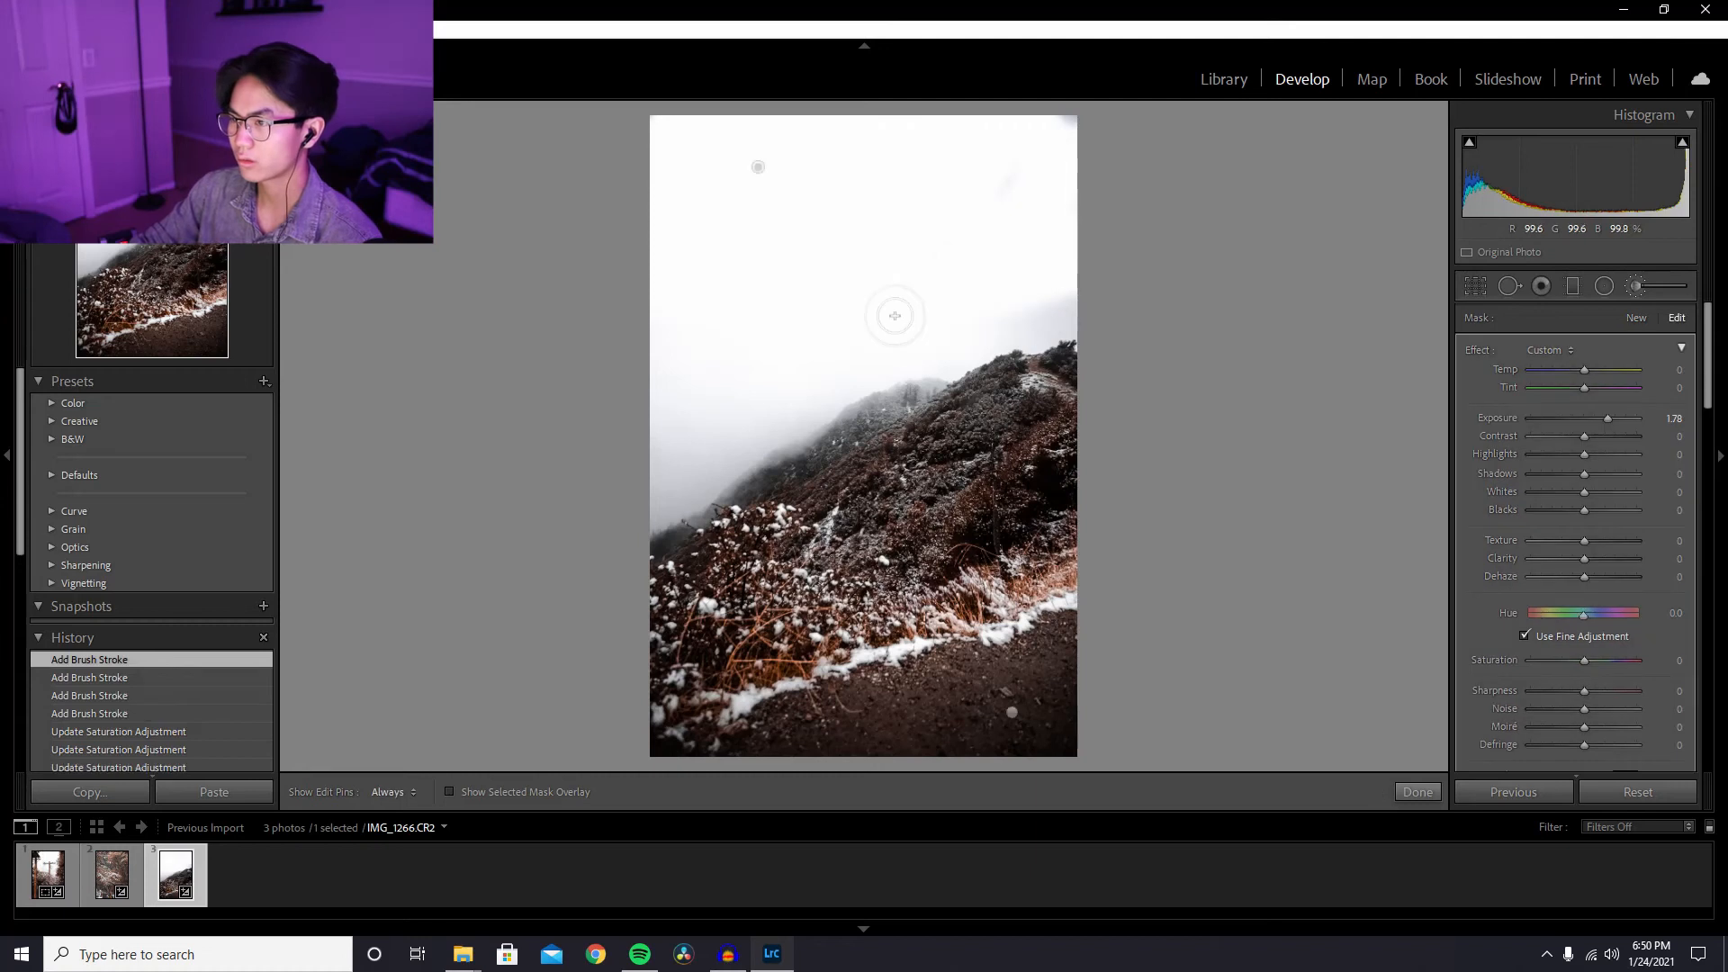
mouse_move(673, 377)
left_mouse_down()
mouse_move(673, 492)
mouse_move(802, 361)
left_mouse_up()
mouse_move(671, 484)
left_mouse_down()
mouse_move(728, 439)
mouse_move(684, 481)
mouse_move(745, 479)
mouse_move(725, 514)
mouse_move(805, 454)
mouse_move(904, 336)
mouse_move(848, 426)
left_mouse_up()
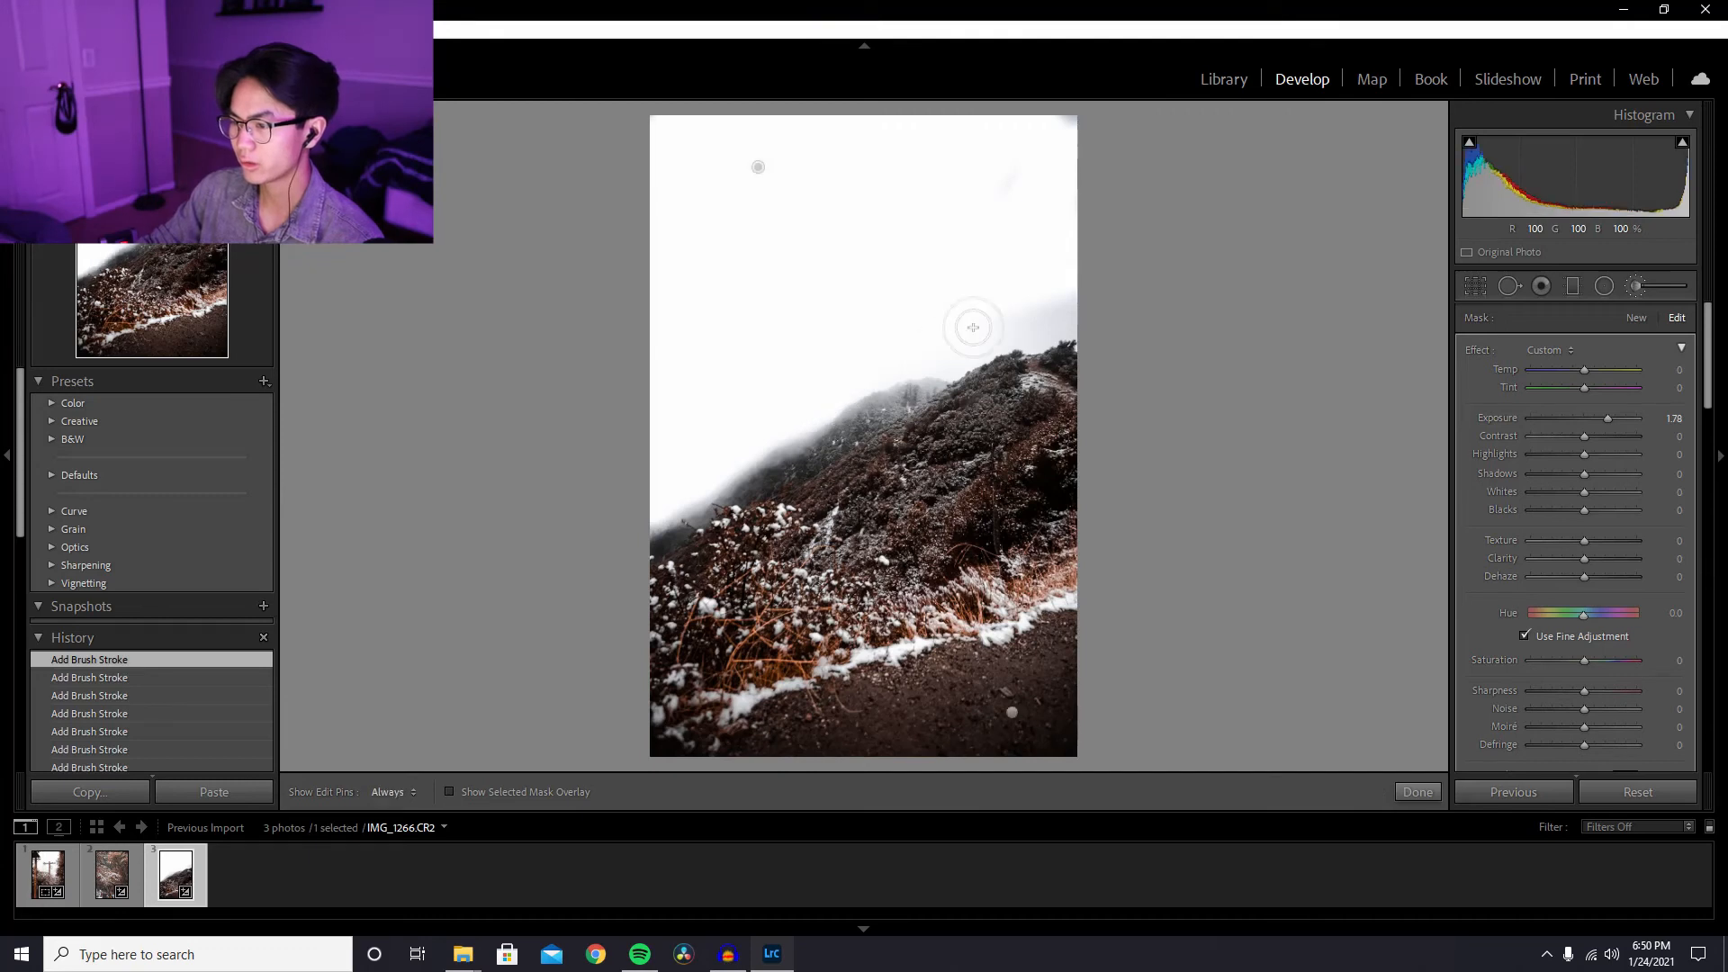
- Show the sky mask's overlay, fill the unpainted gaps down to the mountain ridge, and hide the overlay
key("o")
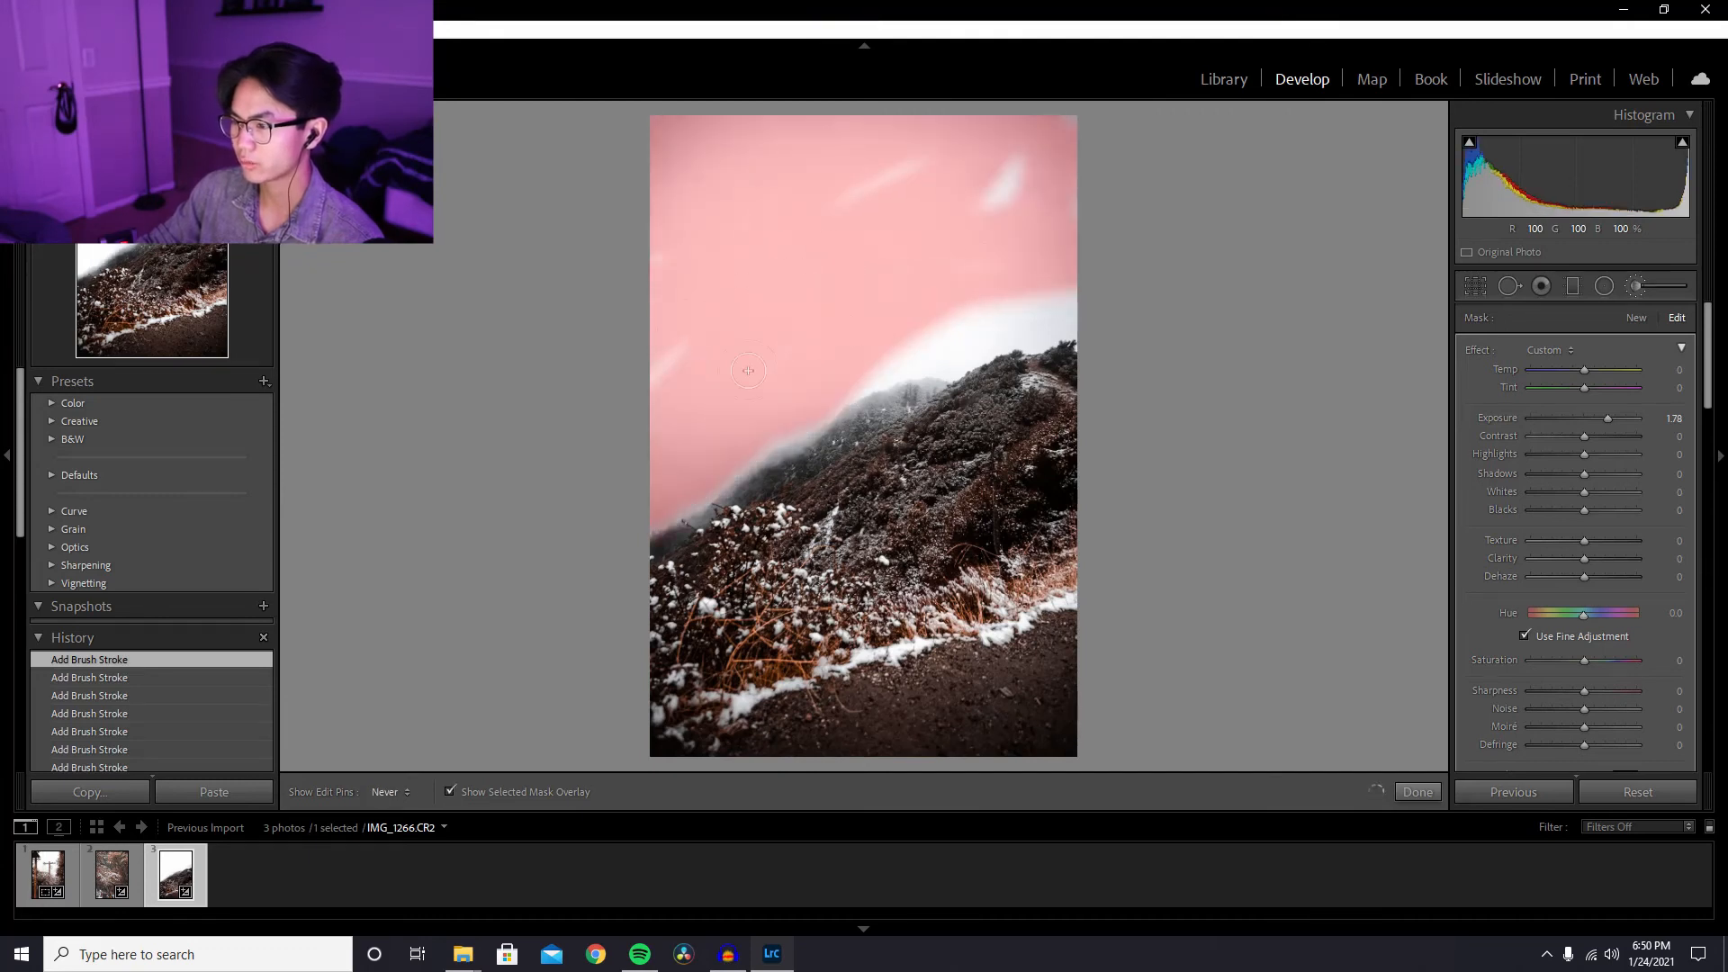
mouse_move(708, 347)
left_mouse_down()
mouse_move(891, 176)
mouse_move(1004, 181)
left_mouse_up()
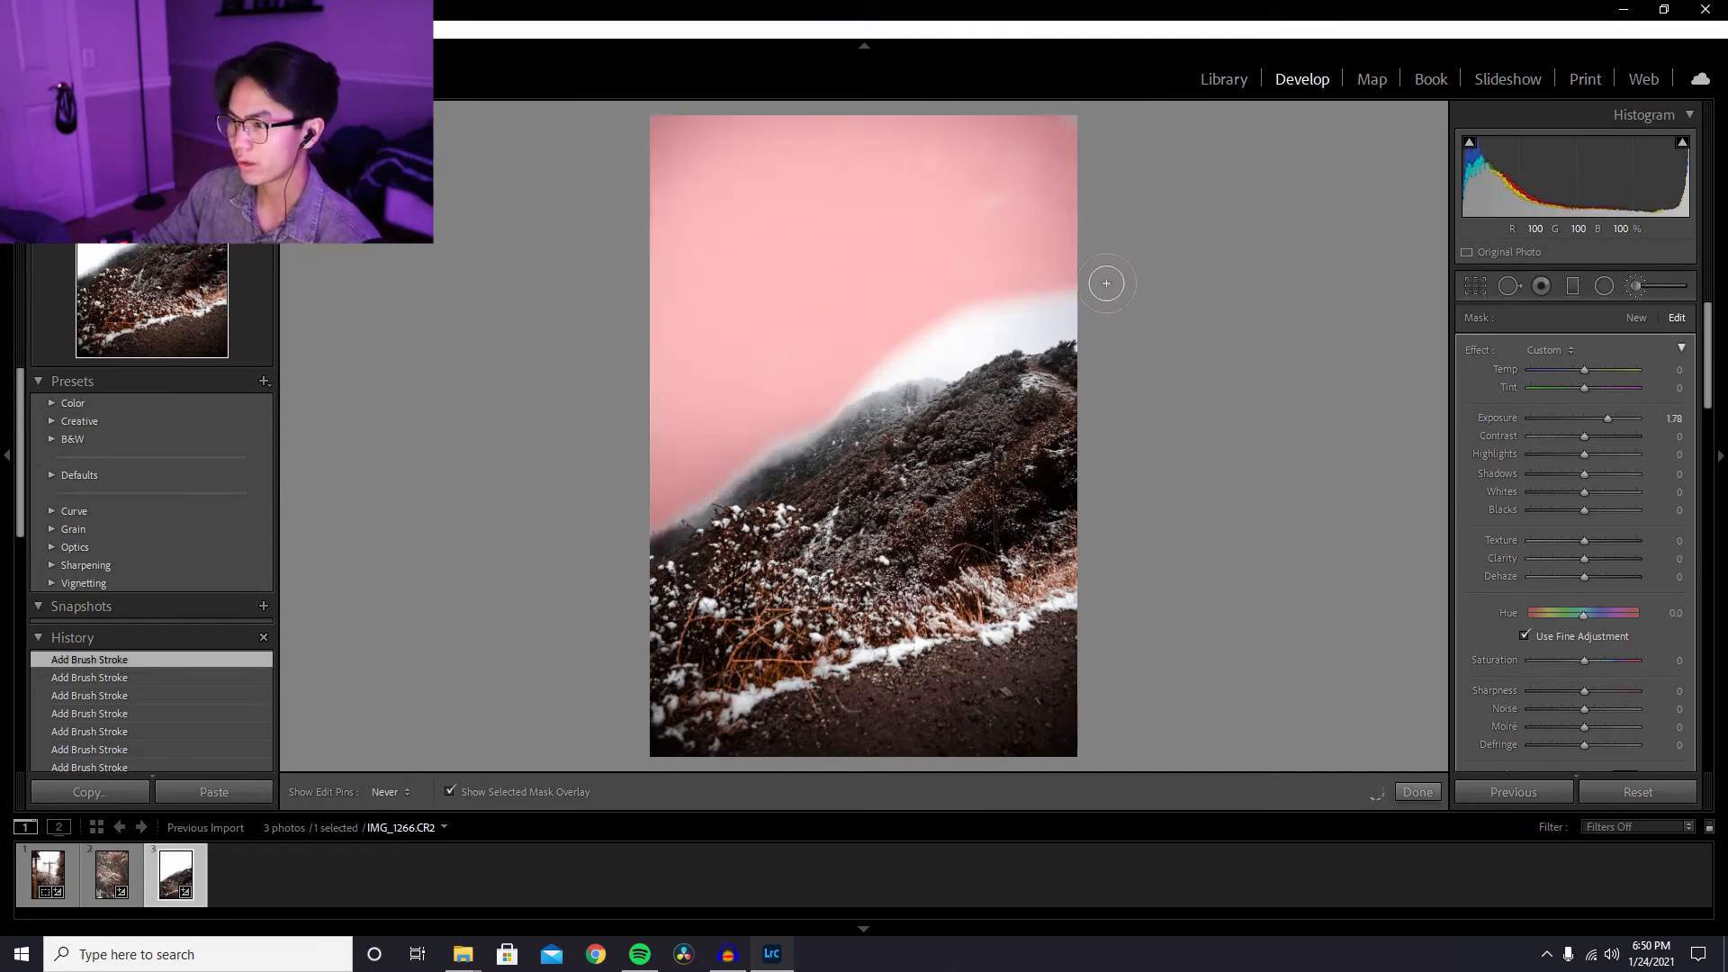
mouse_move(933, 372)
left_mouse_down()
mouse_move(1071, 345)
mouse_move(1092, 361)
mouse_move(995, 376)
mouse_move(978, 403)
mouse_move(867, 405)
mouse_move(906, 411)
mouse_move(837, 469)
mouse_move(740, 490)
mouse_move(697, 542)
left_mouse_up()
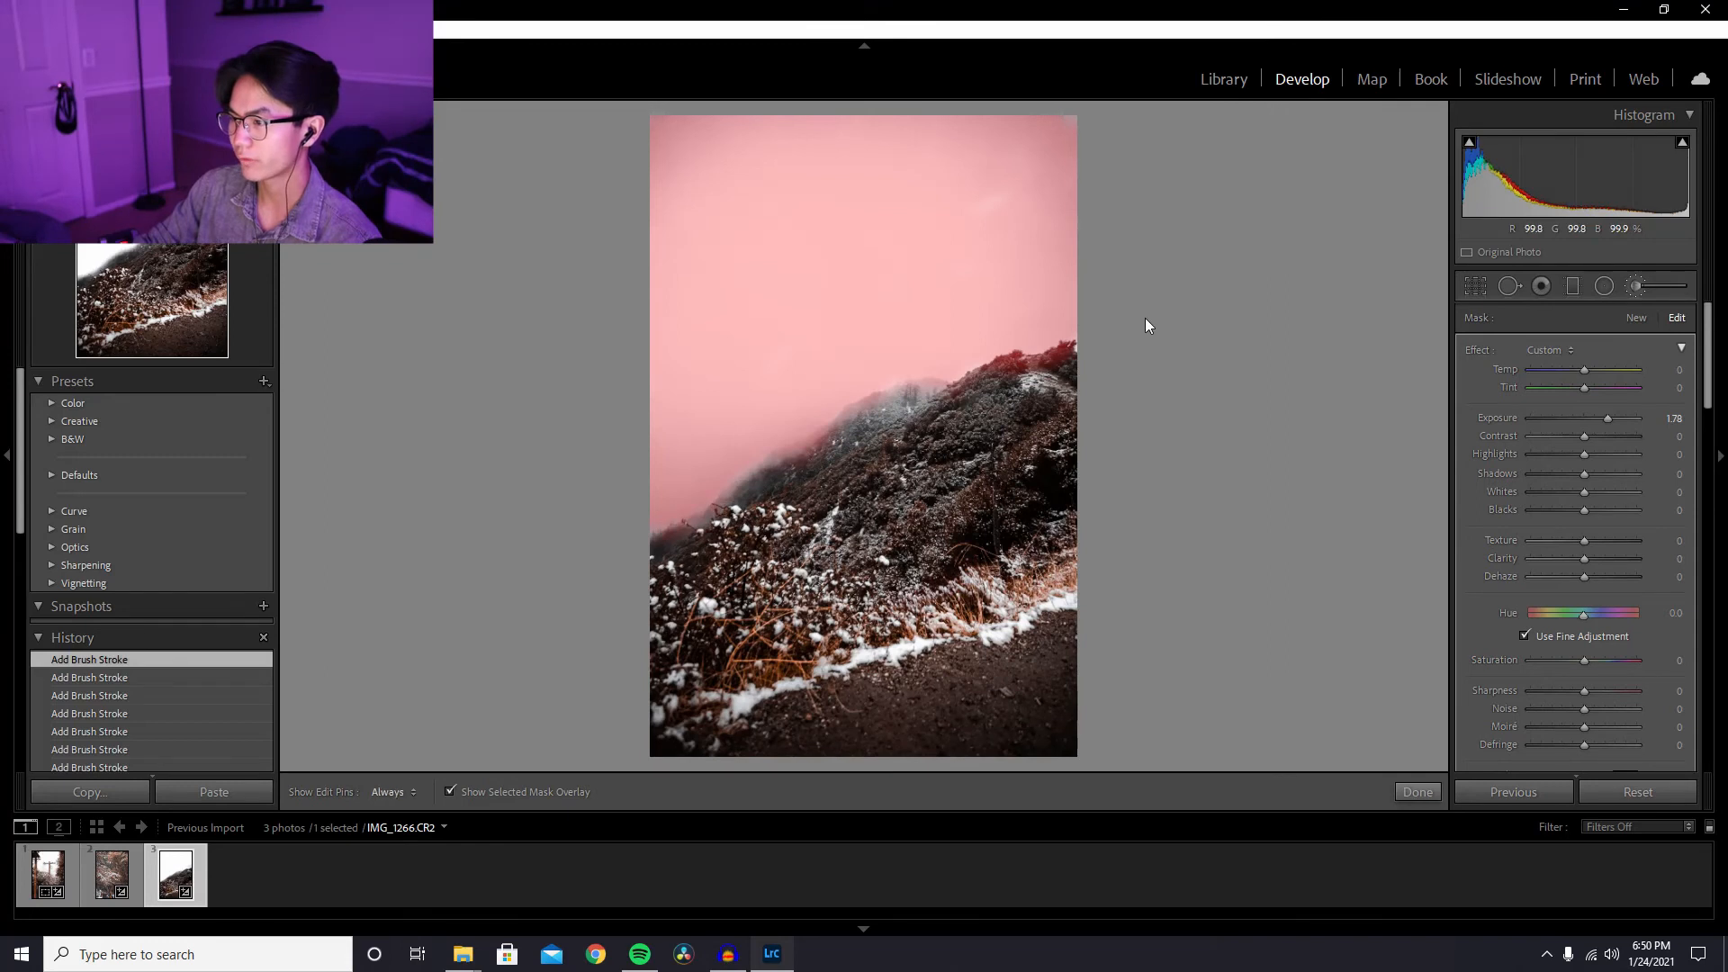
key("h")
key("o")
- Set the sky mask's Exposure to -0.37, recheck its coverage with the overlay, and close the brush
left_click_drag(1607, 419, 1578, 427)
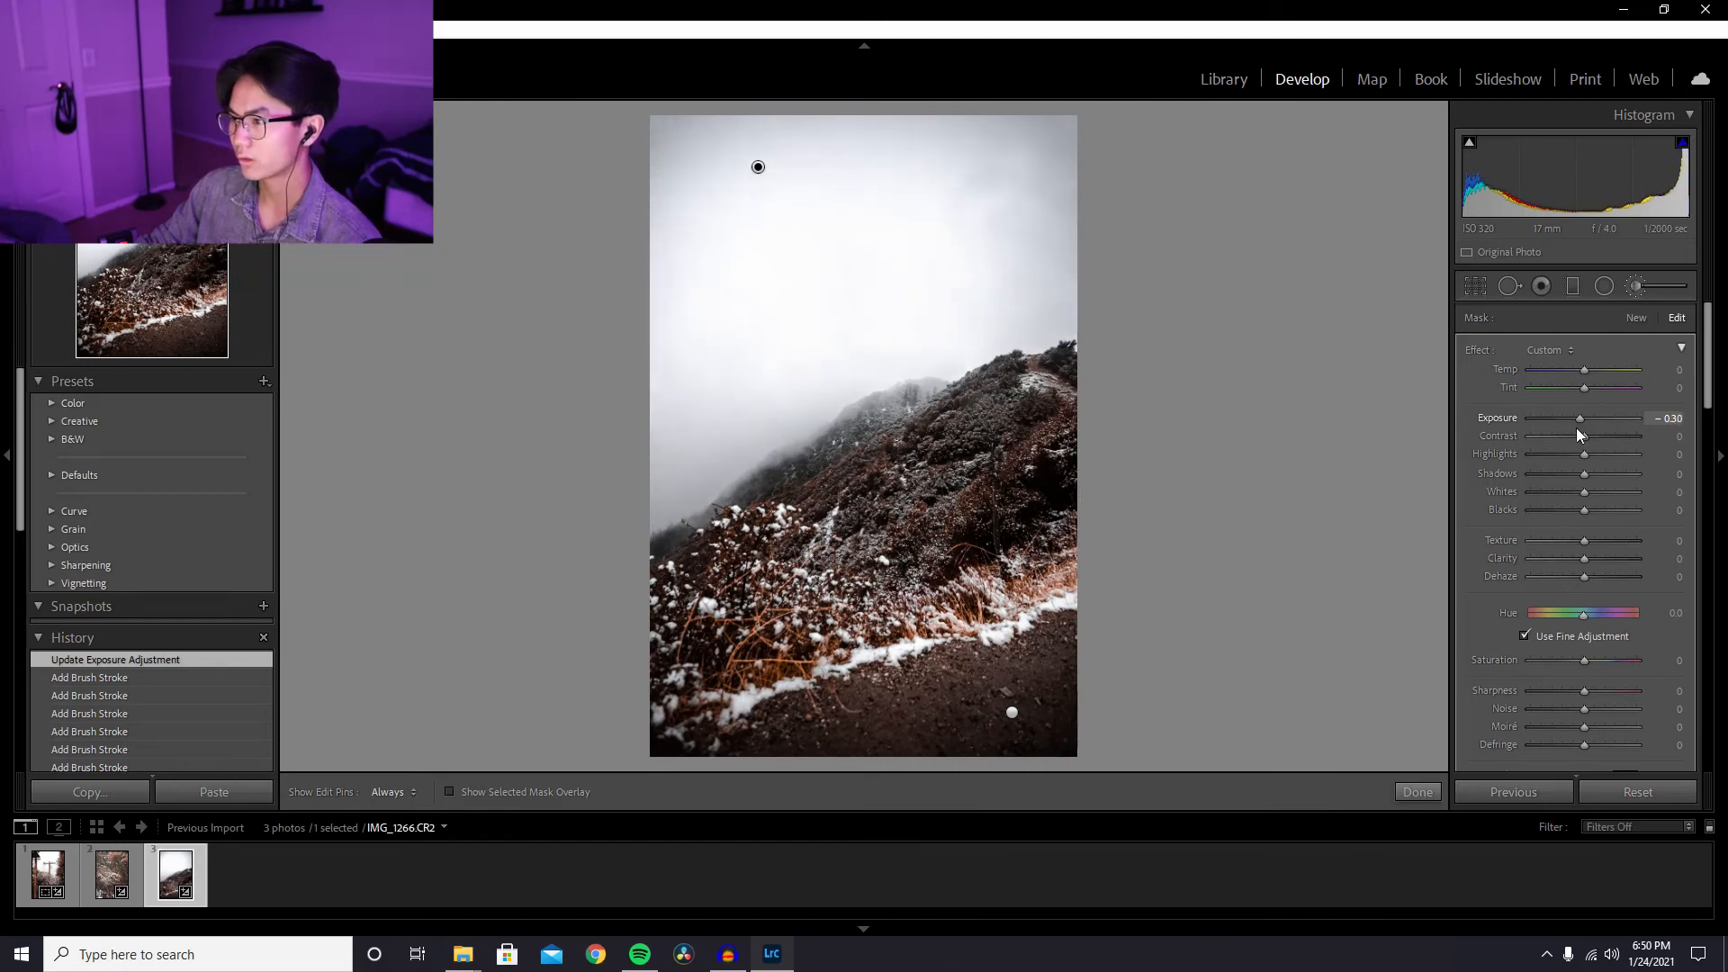
key("o")
key("h")
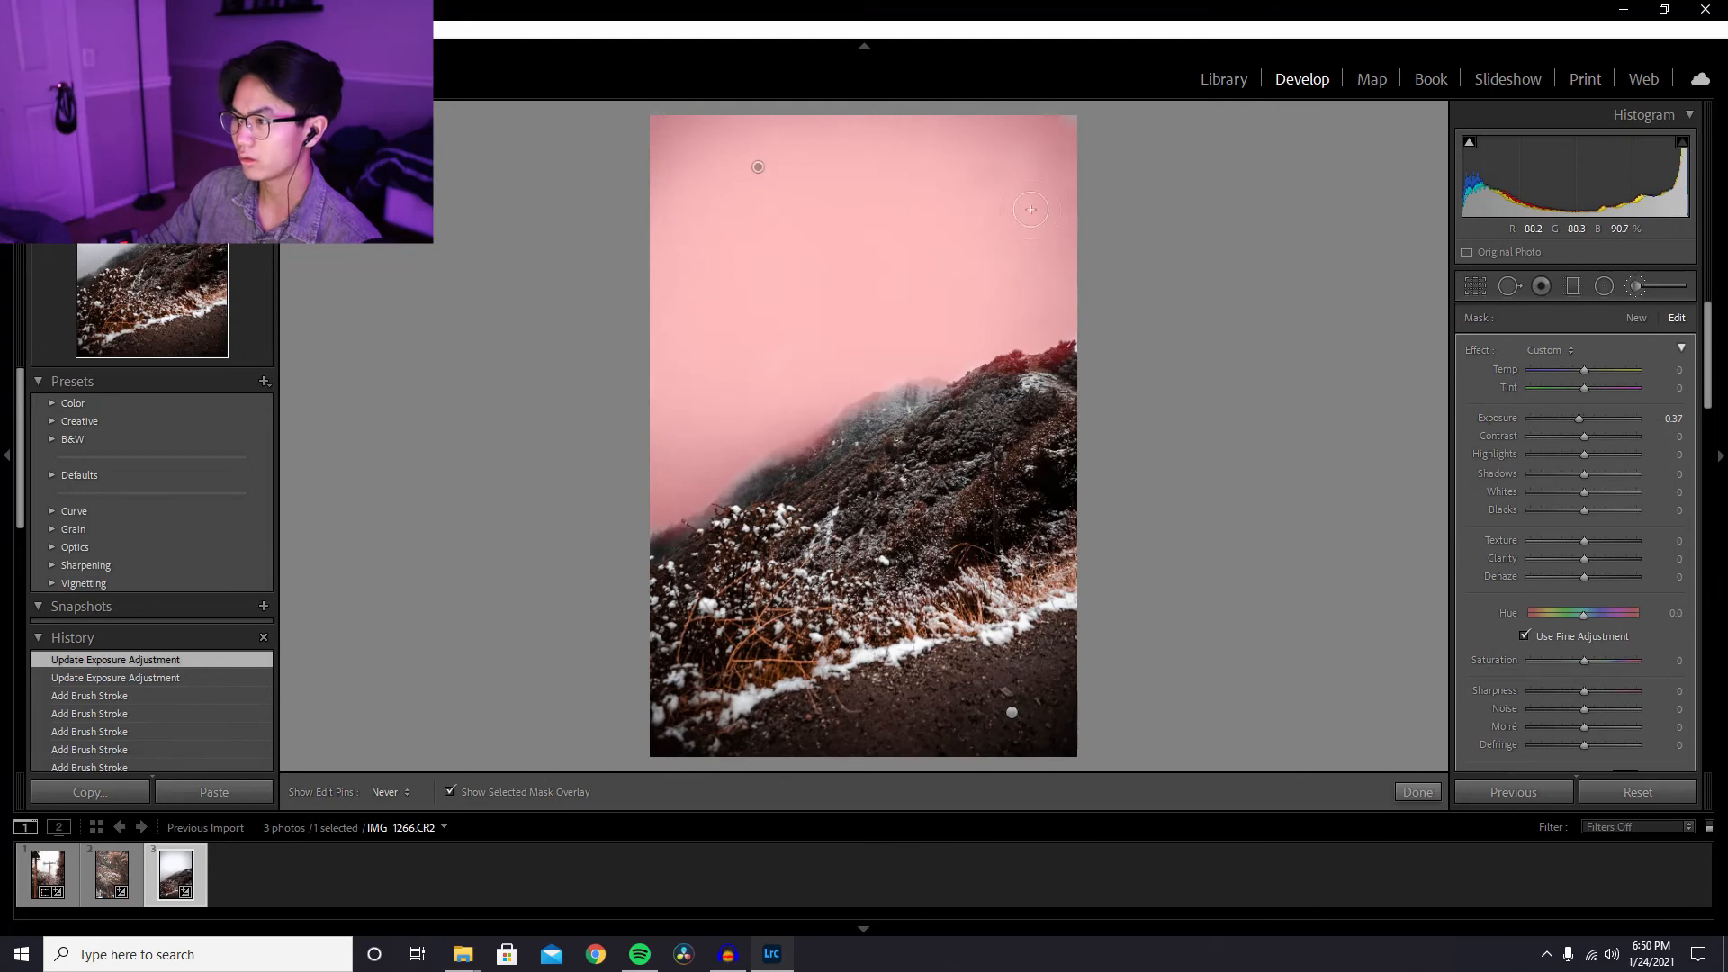
left_click(749, 184)
key("h")
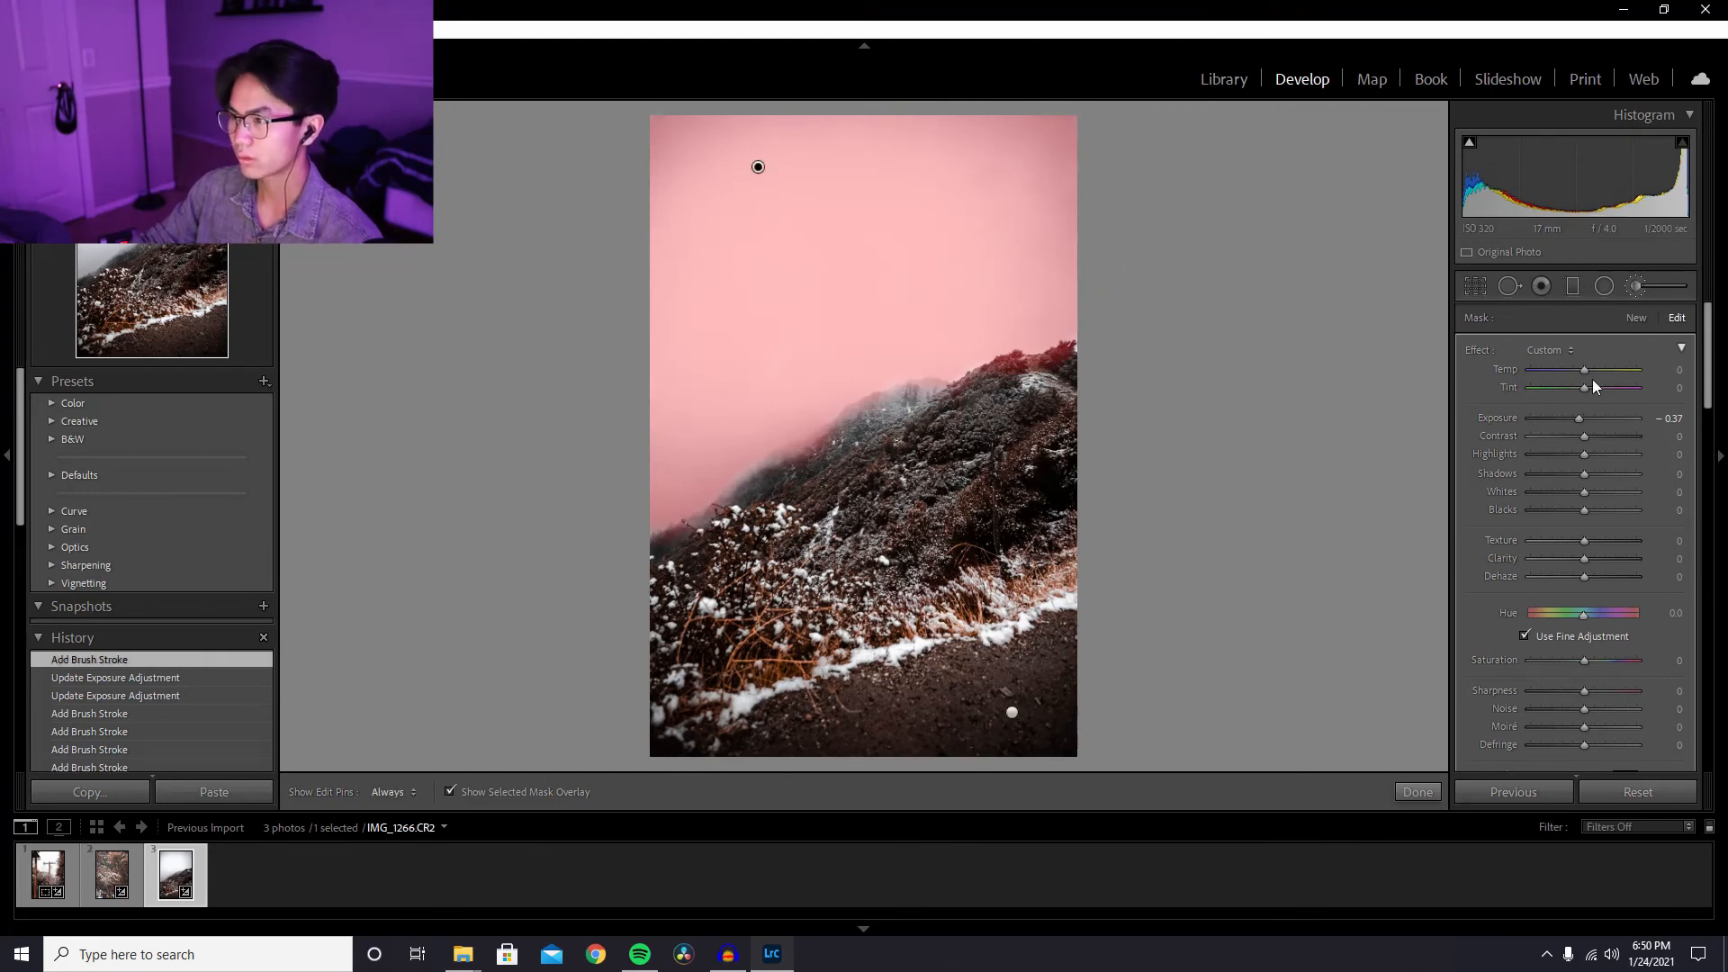
key("o")
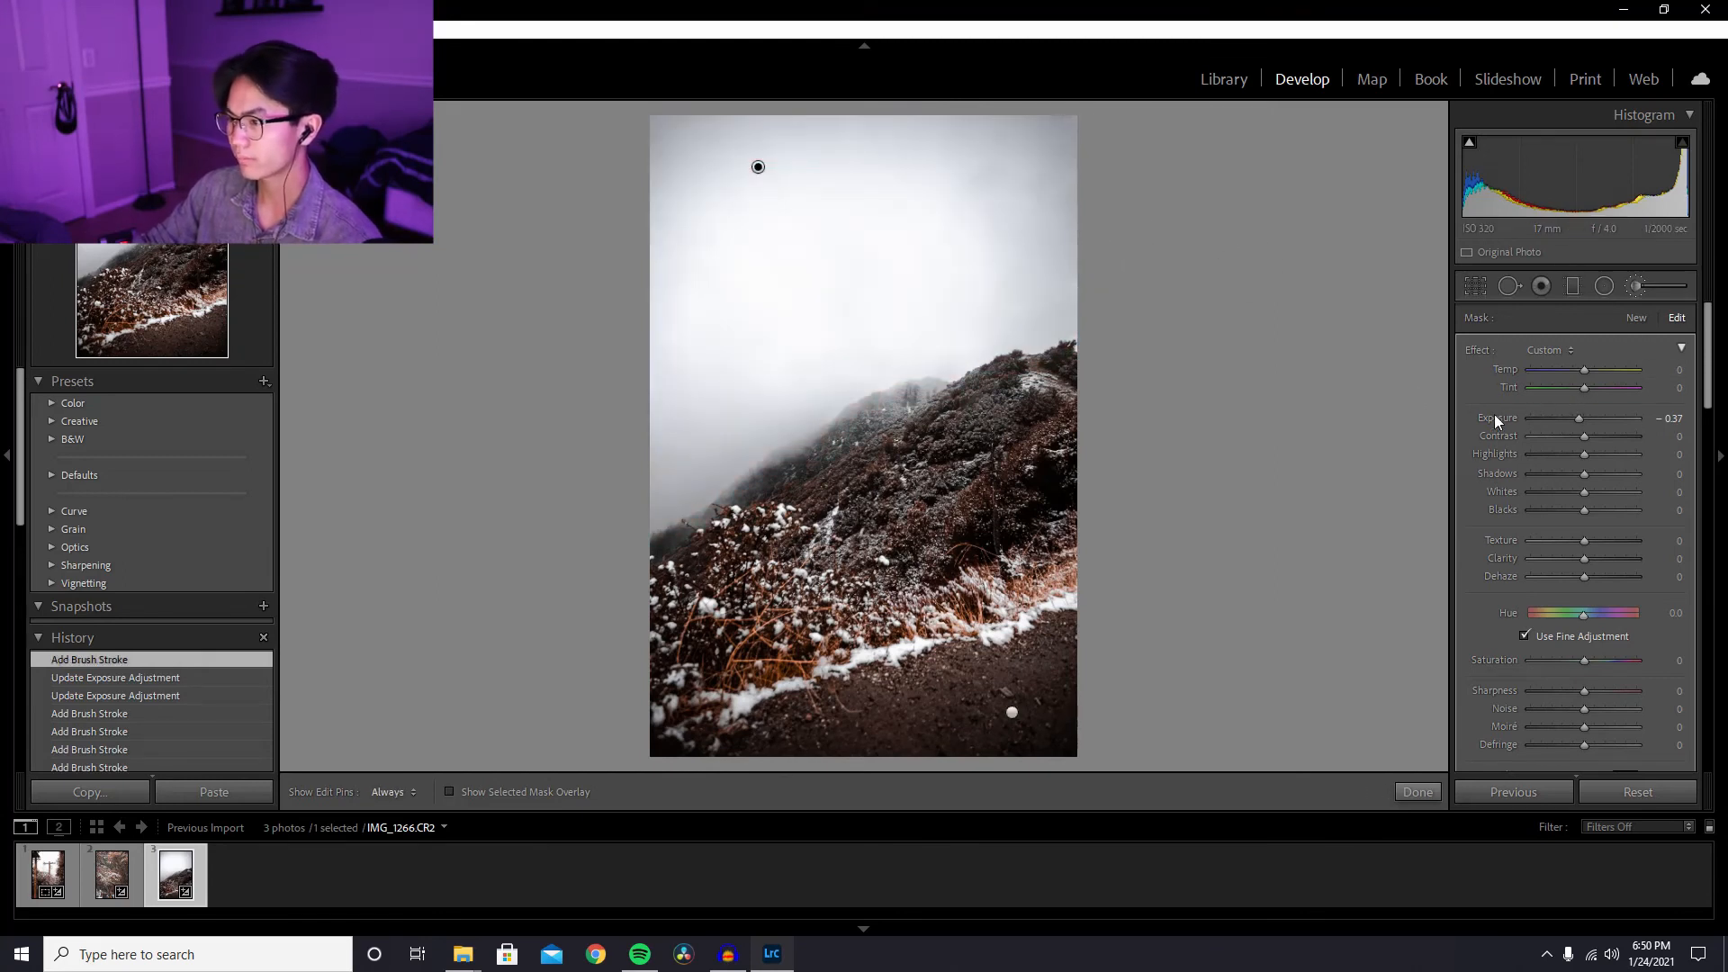
left_click(1635, 285)
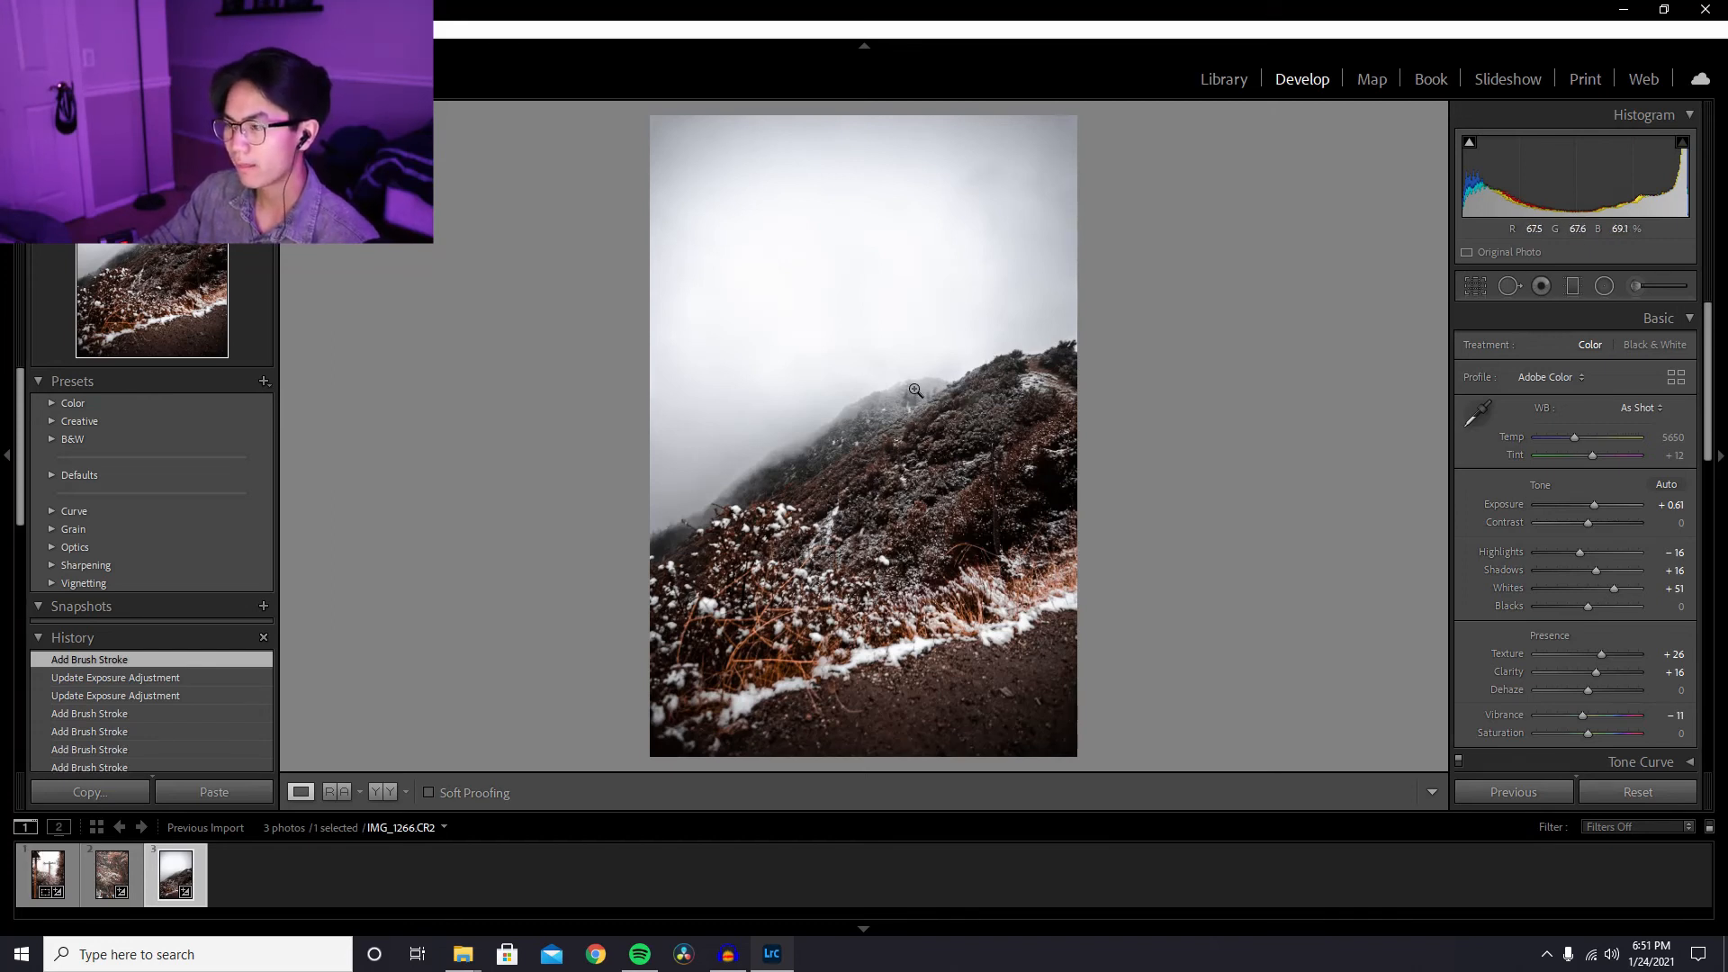
- Try a brush mask with Saturation 100 on the distant hillside, delete it, and close the brush
left_click(873, 434)
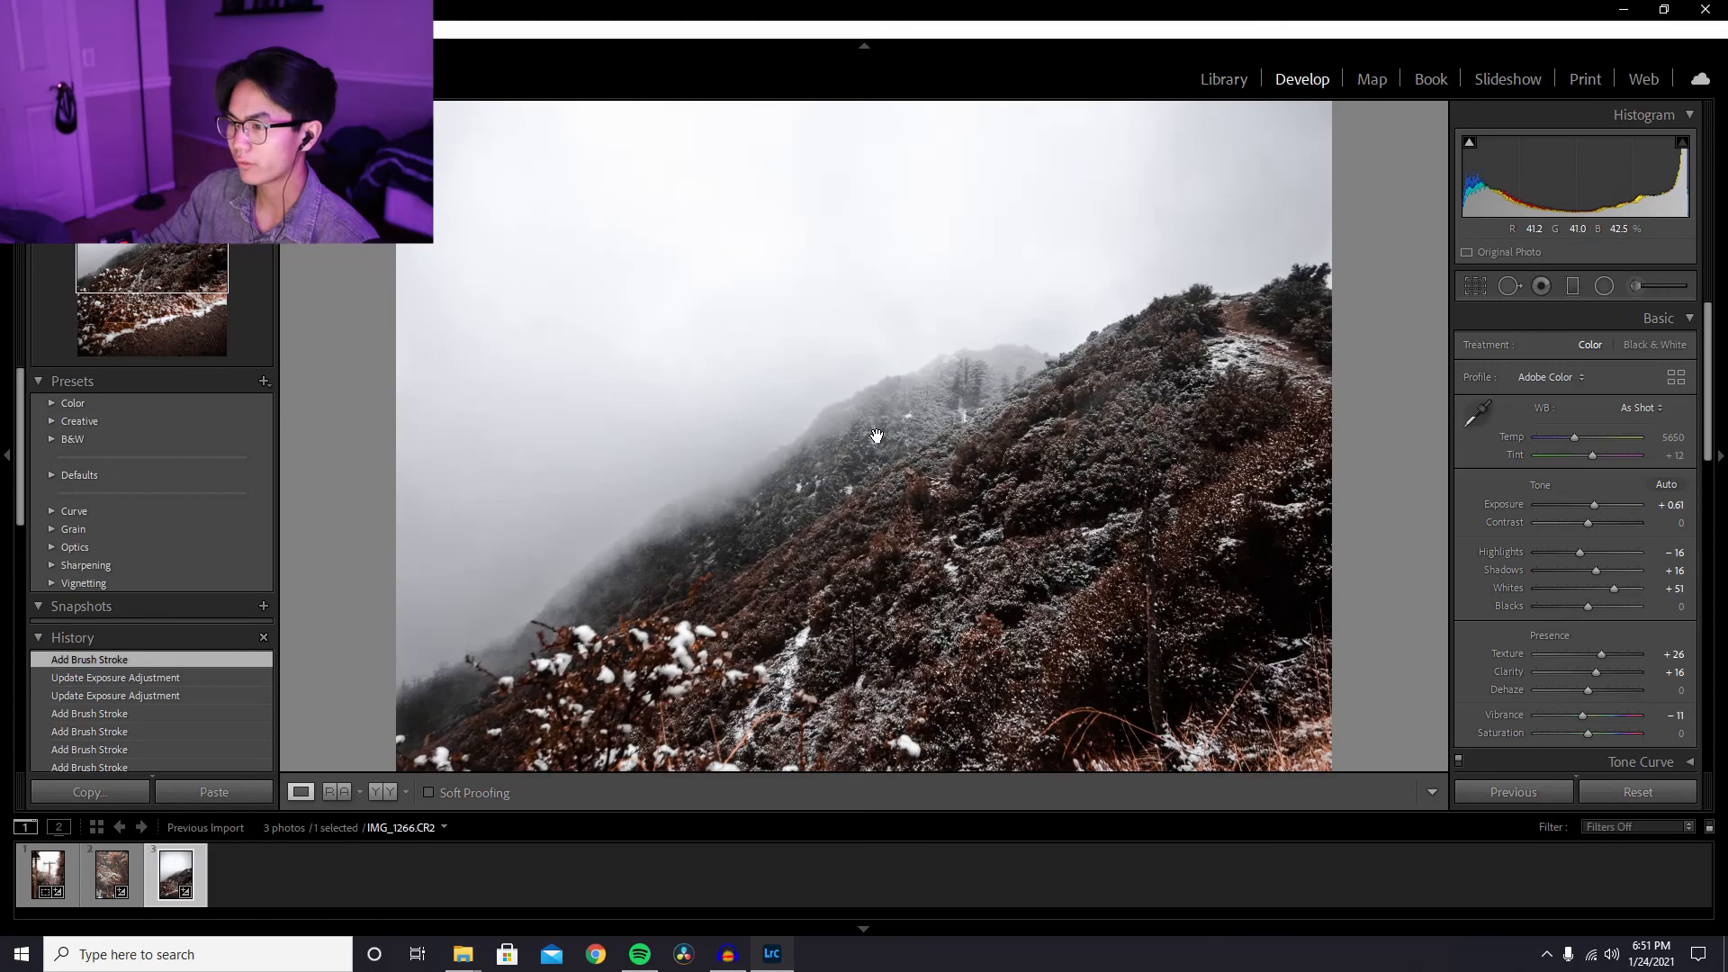
left_click(1636, 286)
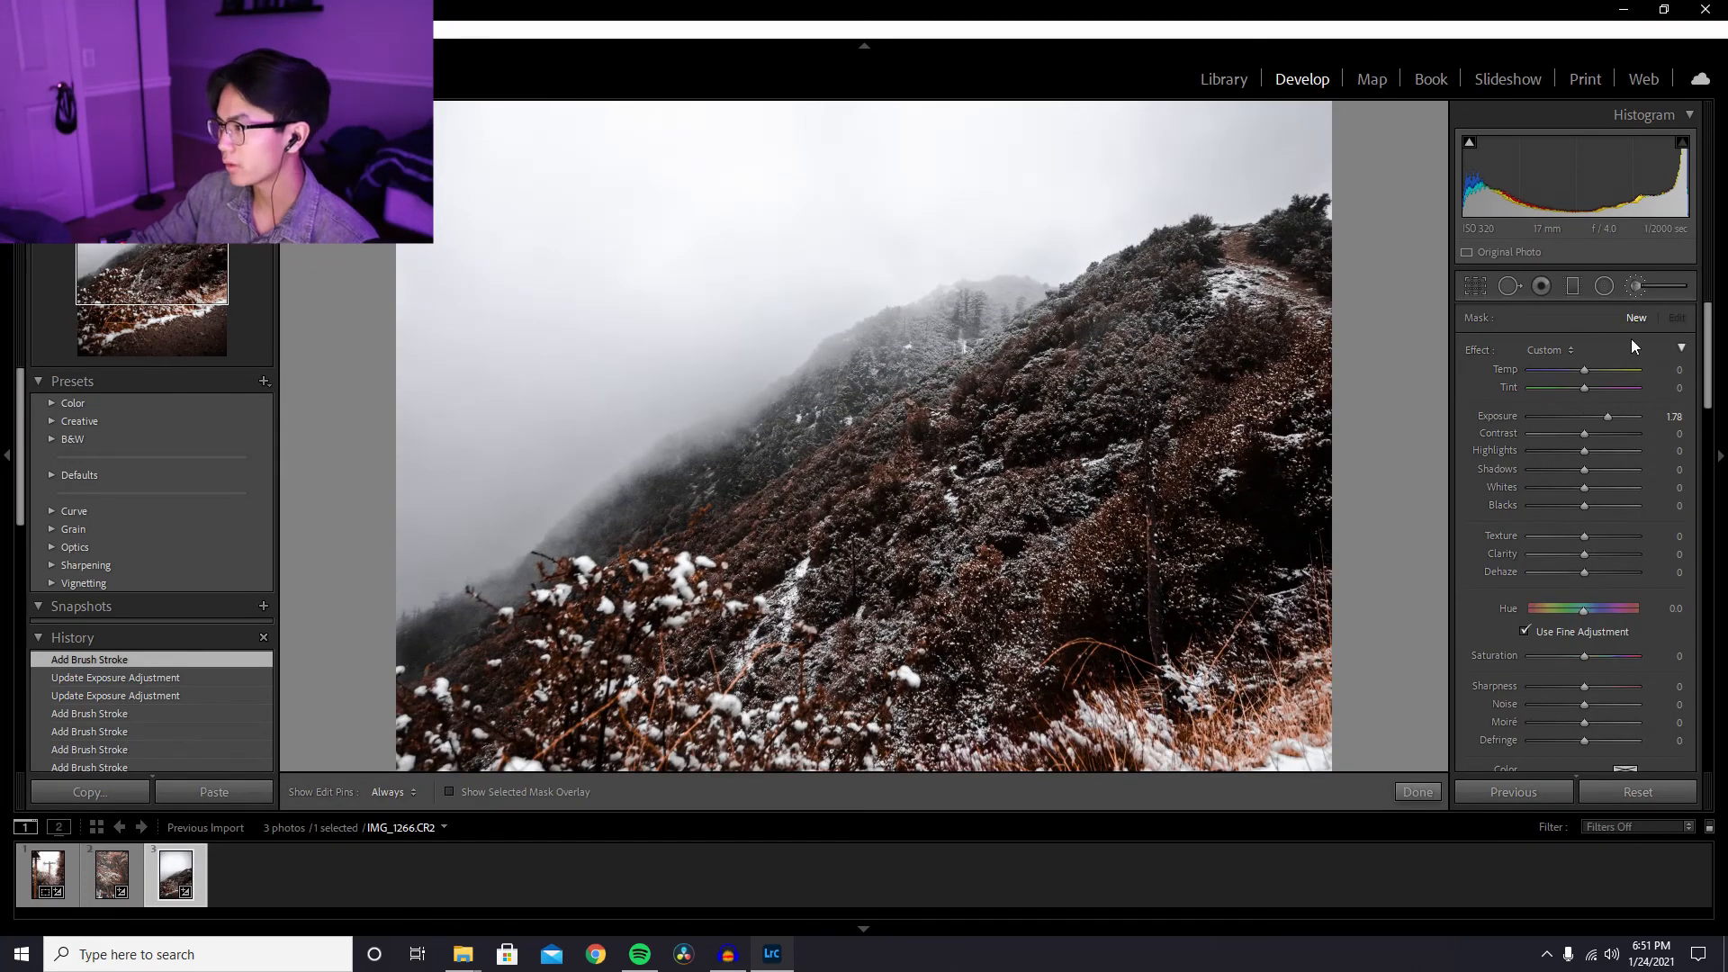
double_click(1605, 416)
left_click_drag(1584, 656, 1623, 661)
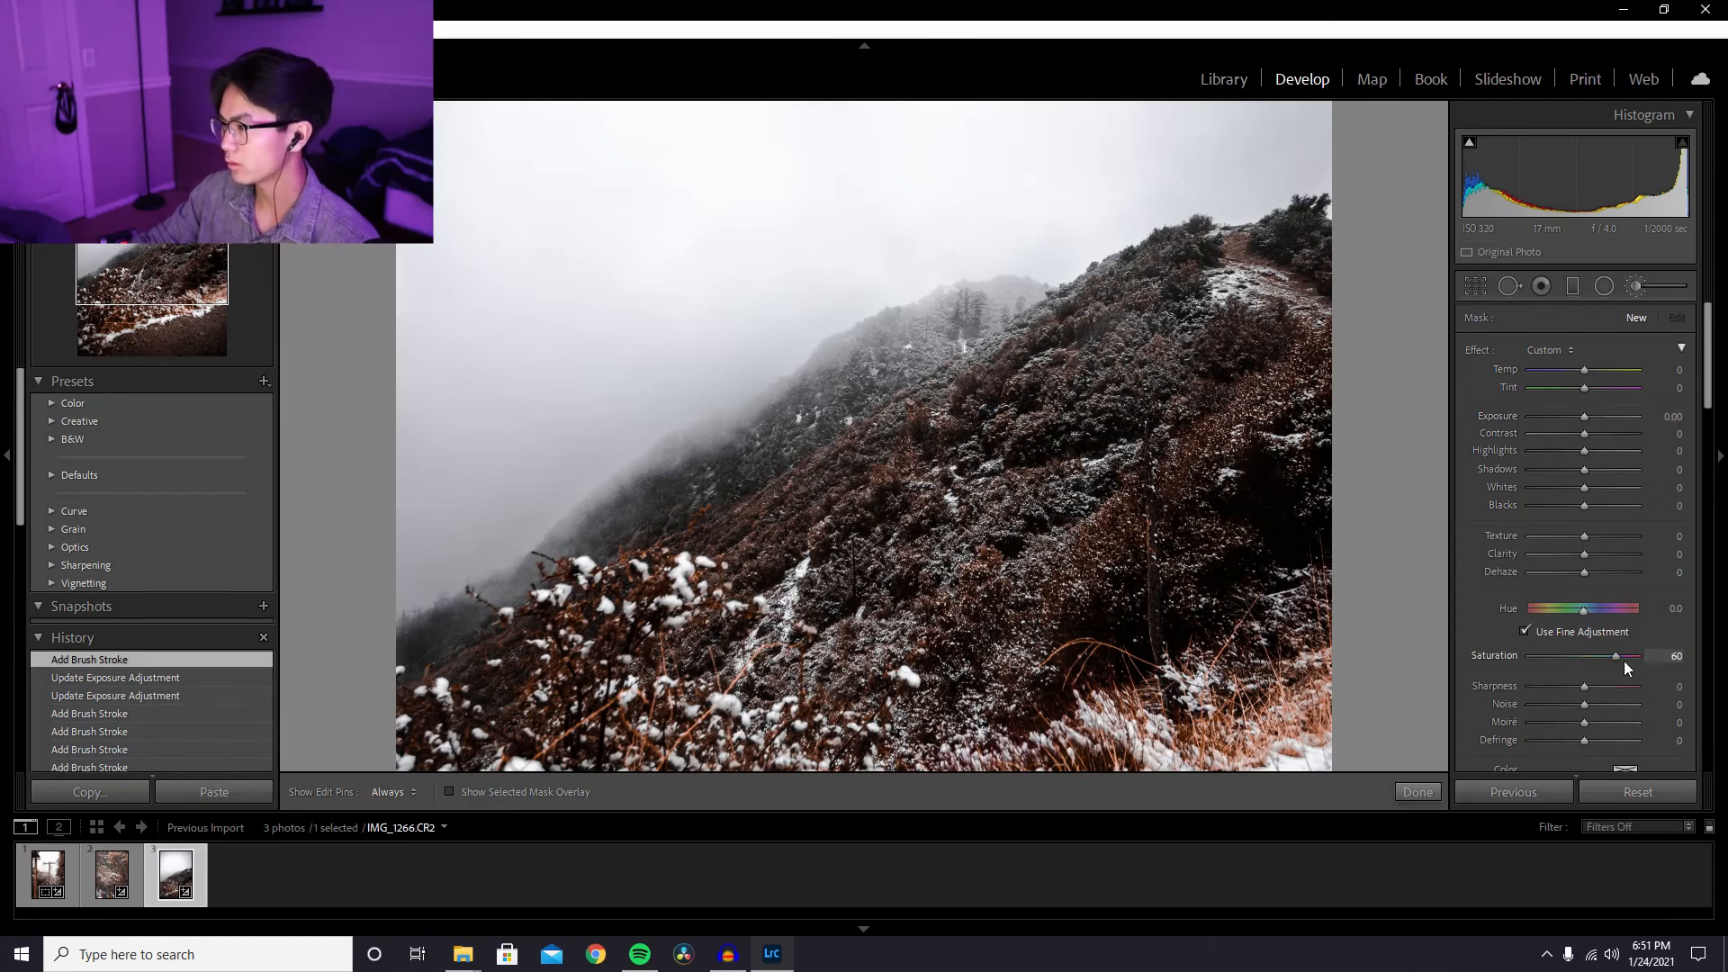
mouse_move(881, 493)
left_mouse_down()
mouse_move(919, 379)
mouse_move(856, 437)
mouse_move(946, 391)
mouse_move(837, 460)
mouse_move(955, 363)
mouse_move(949, 405)
left_mouse_up()
key("h")
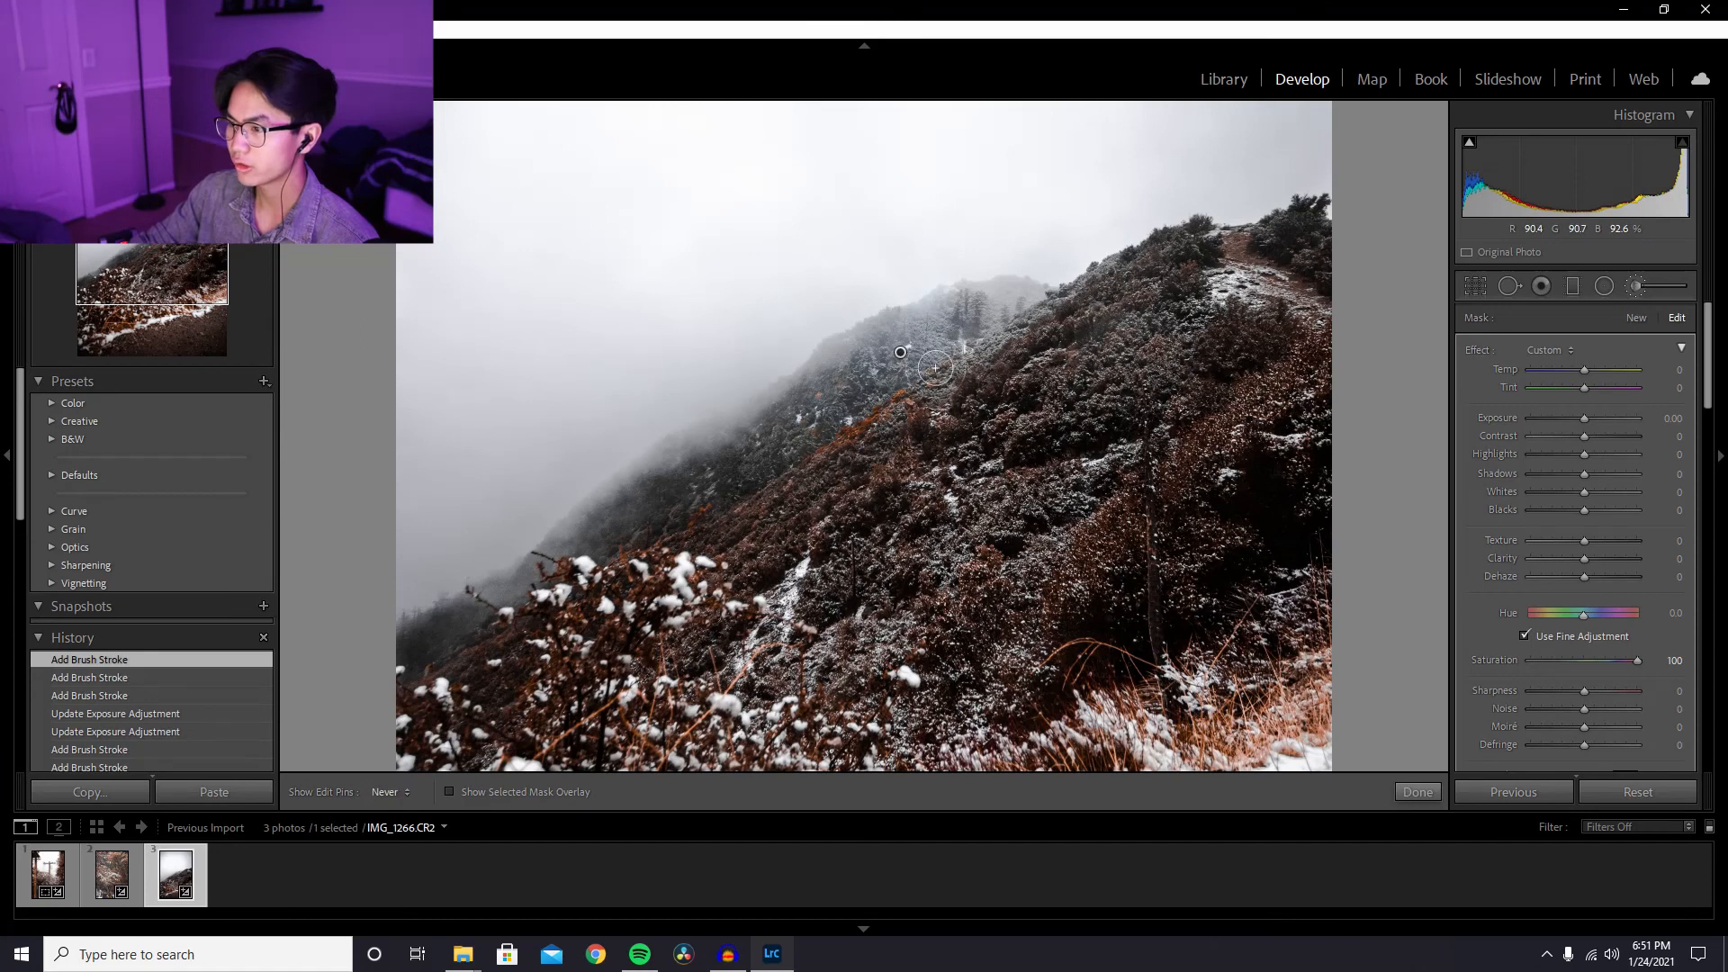
left_click_drag(866, 433, 780, 494)
key("ctrl+z")
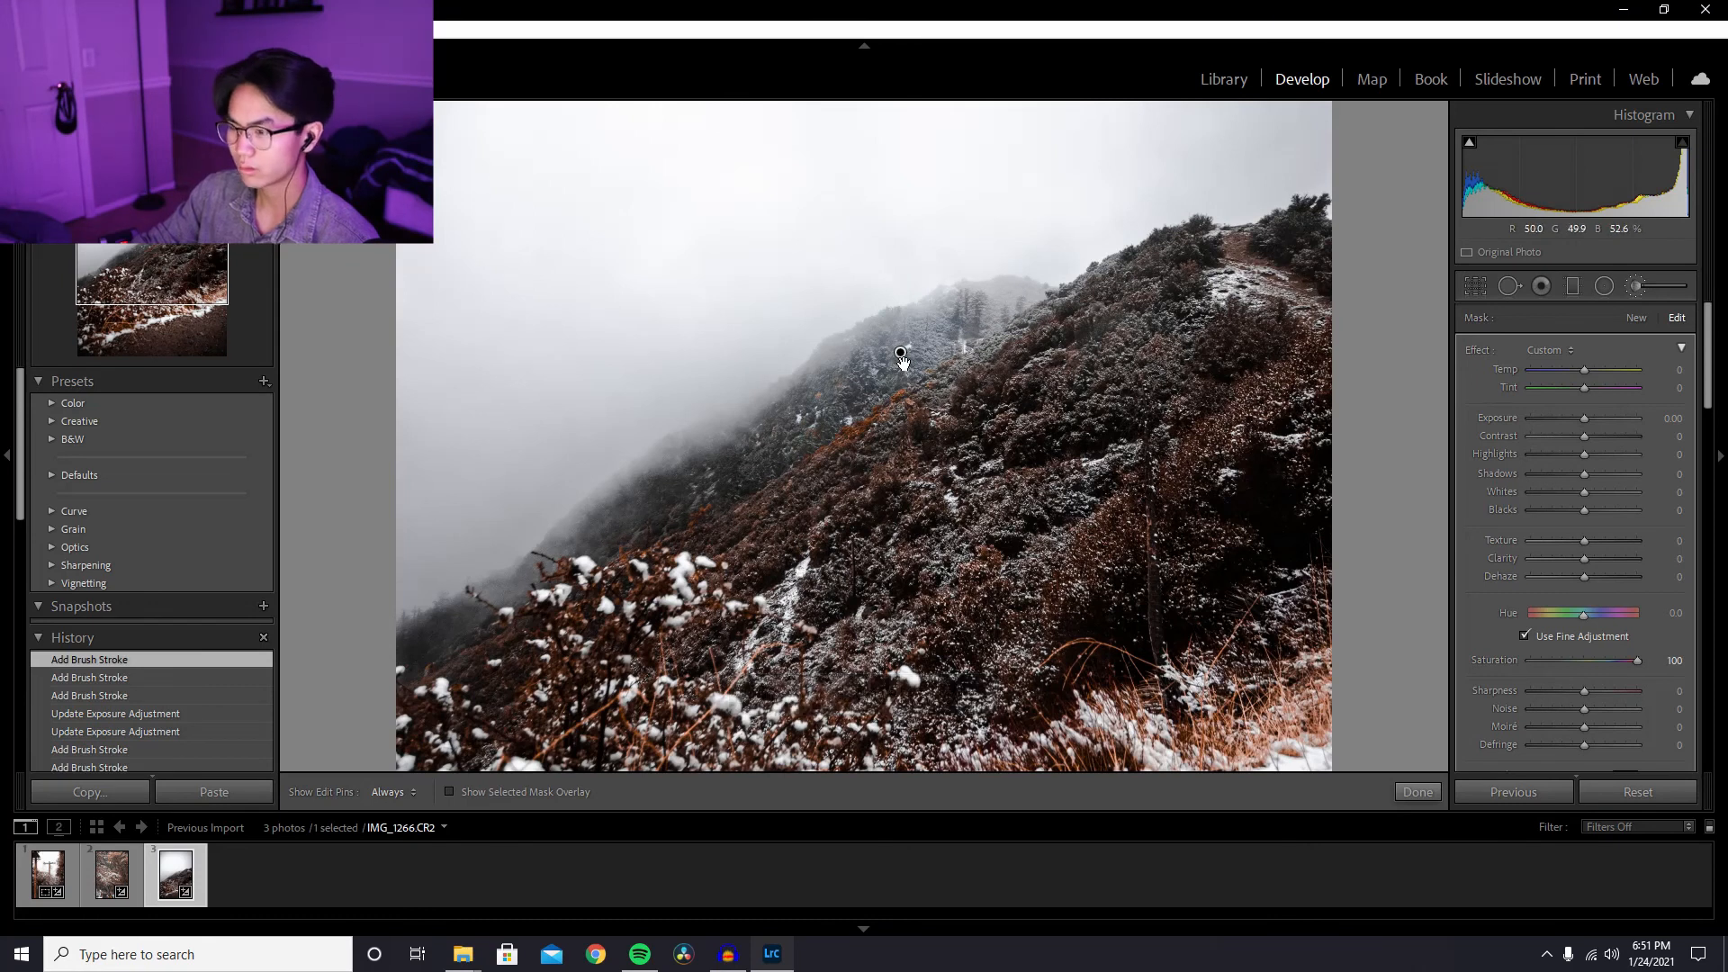
key("Delete")
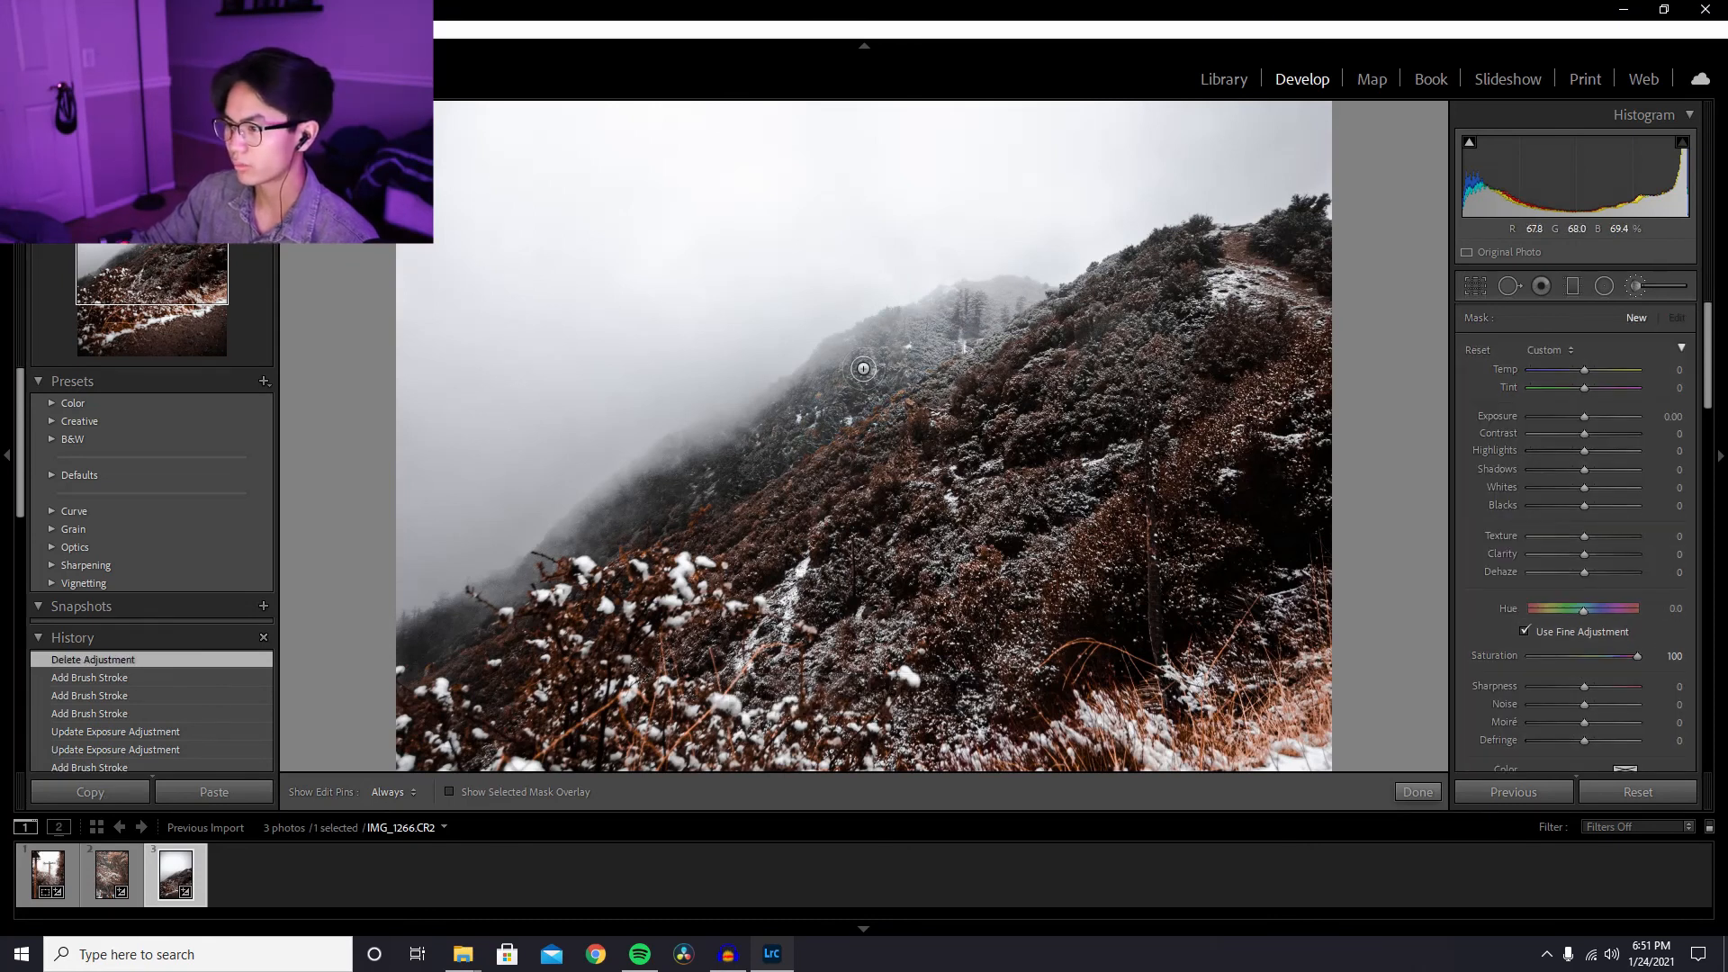
key("k")
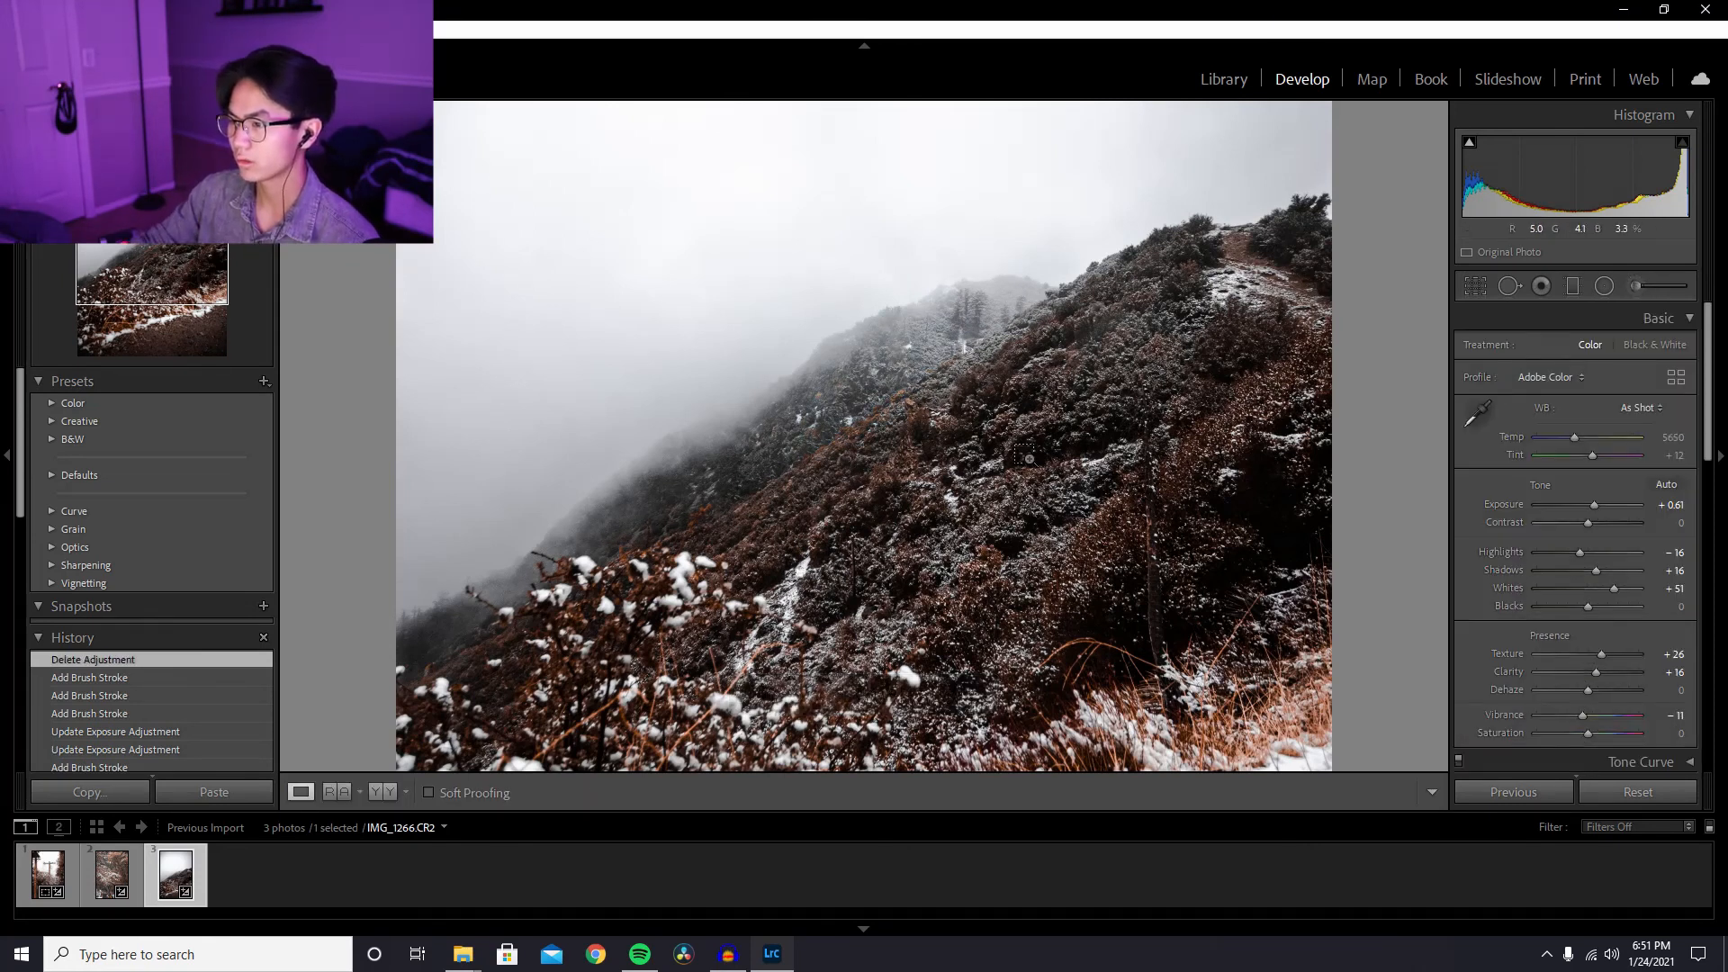
- Set the photo's Vibrance to +30 after trying a higher Saturation, and reset Saturation to 0
key("ctrl+minus")
key("ctrl+minus")
scroll(1663, 515, "down", 2)
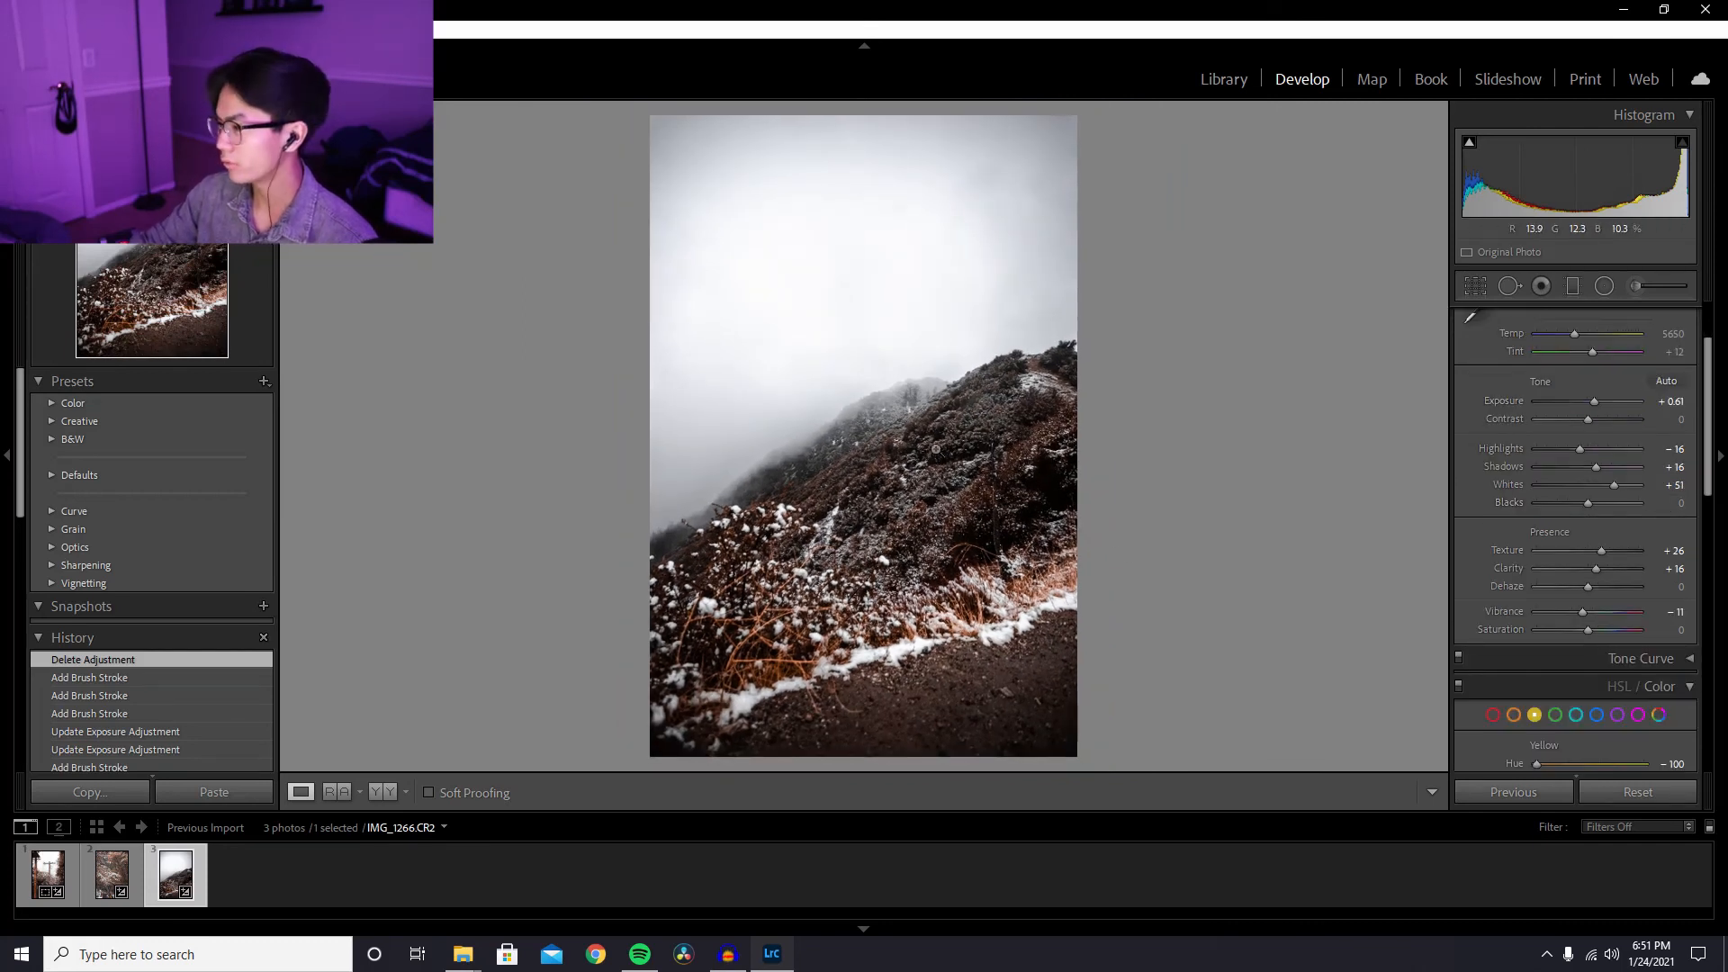
mouse_move(1588, 632)
left_mouse_down()
mouse_move(1656, 623)
mouse_move(1621, 630)
mouse_move(1641, 634)
mouse_move(1623, 630)
mouse_move(1643, 610)
mouse_move(1591, 619)
mouse_move(1682, 620)
mouse_move(1605, 619)
left_mouse_up()
double_click(1621, 630)
left_click(1619, 614)
double_click(1607, 614)
double_click(1638, 632)
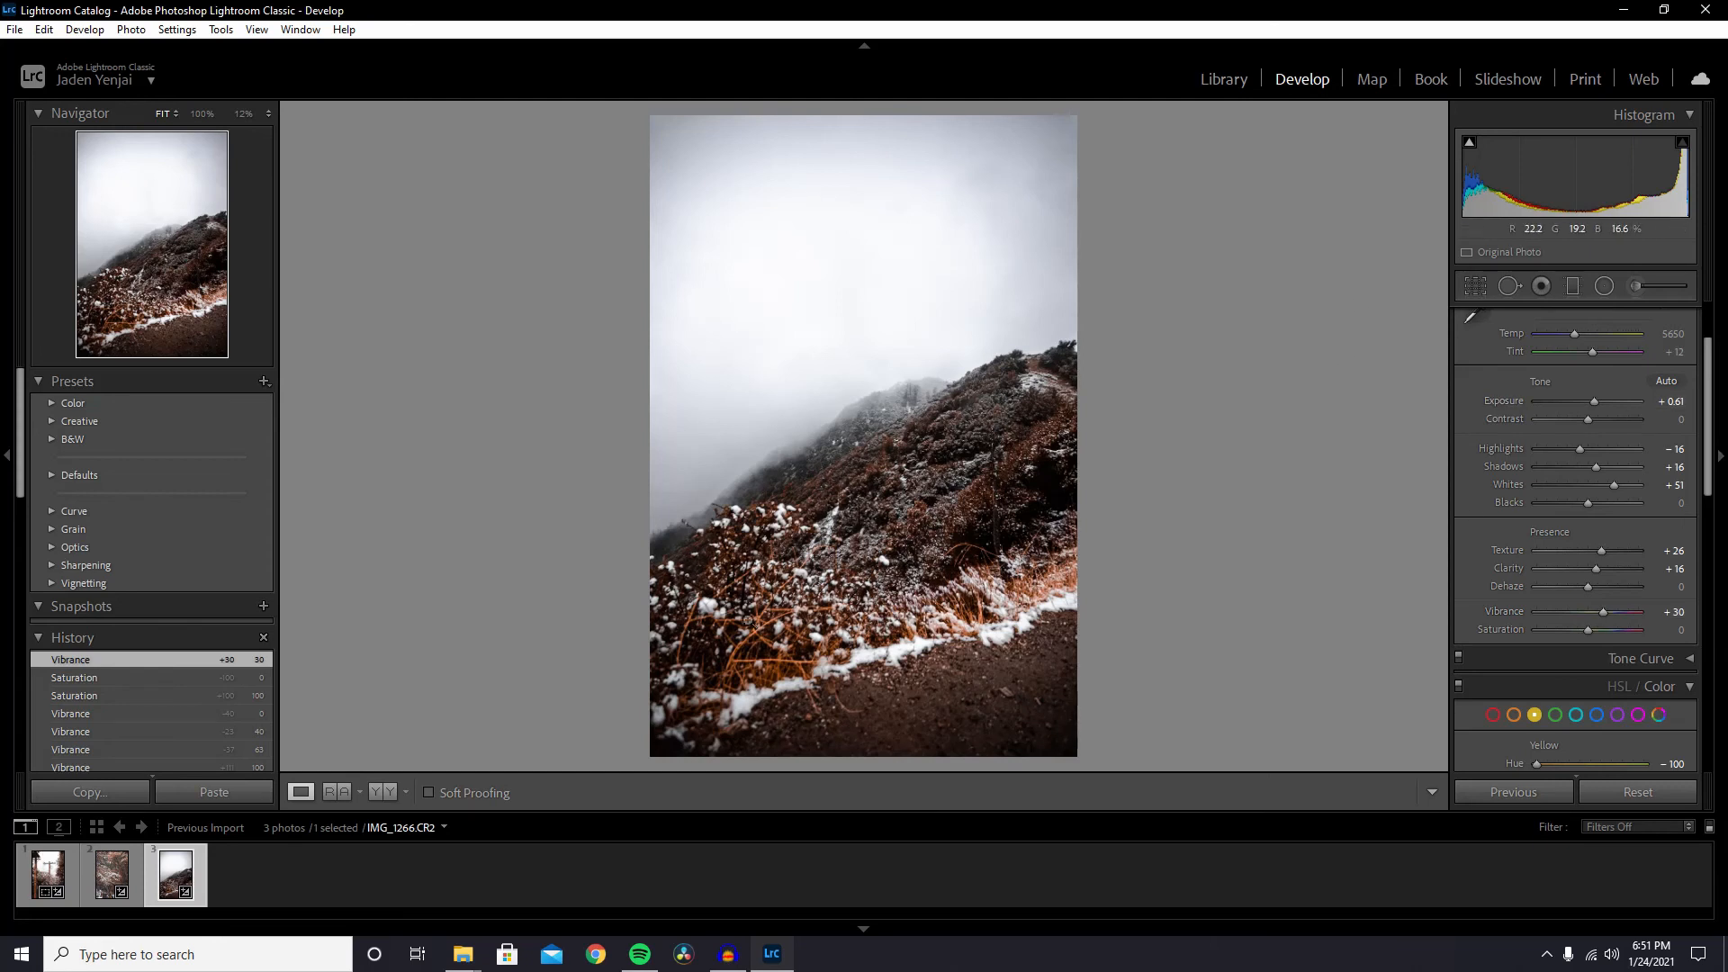
- Paint a brush mask with Saturation -23 over the orange grass beside the path, and lower its Saturation further
left_click(1637, 284)
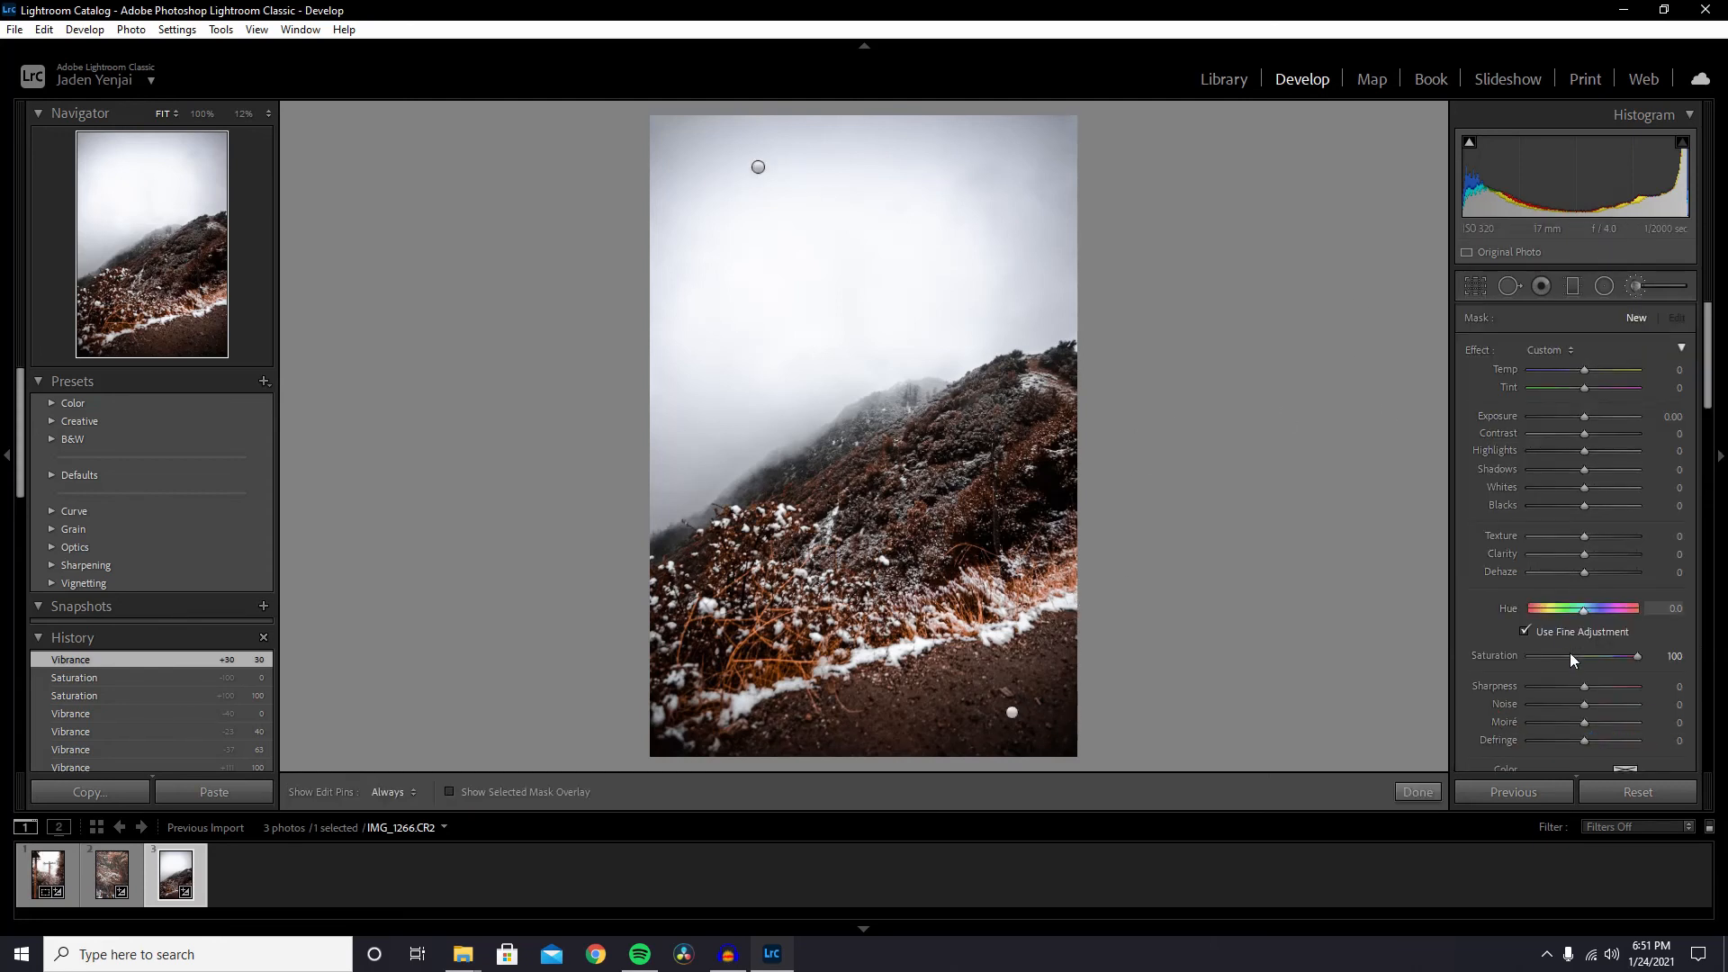
left_click_drag(1634, 656, 1572, 657)
mouse_move(1082, 572)
left_mouse_down()
mouse_move(1089, 602)
mouse_move(953, 663)
mouse_move(756, 652)
mouse_move(810, 697)
mouse_move(732, 684)
mouse_move(772, 660)
mouse_move(830, 664)
mouse_move(797, 670)
mouse_move(834, 693)
left_mouse_up()
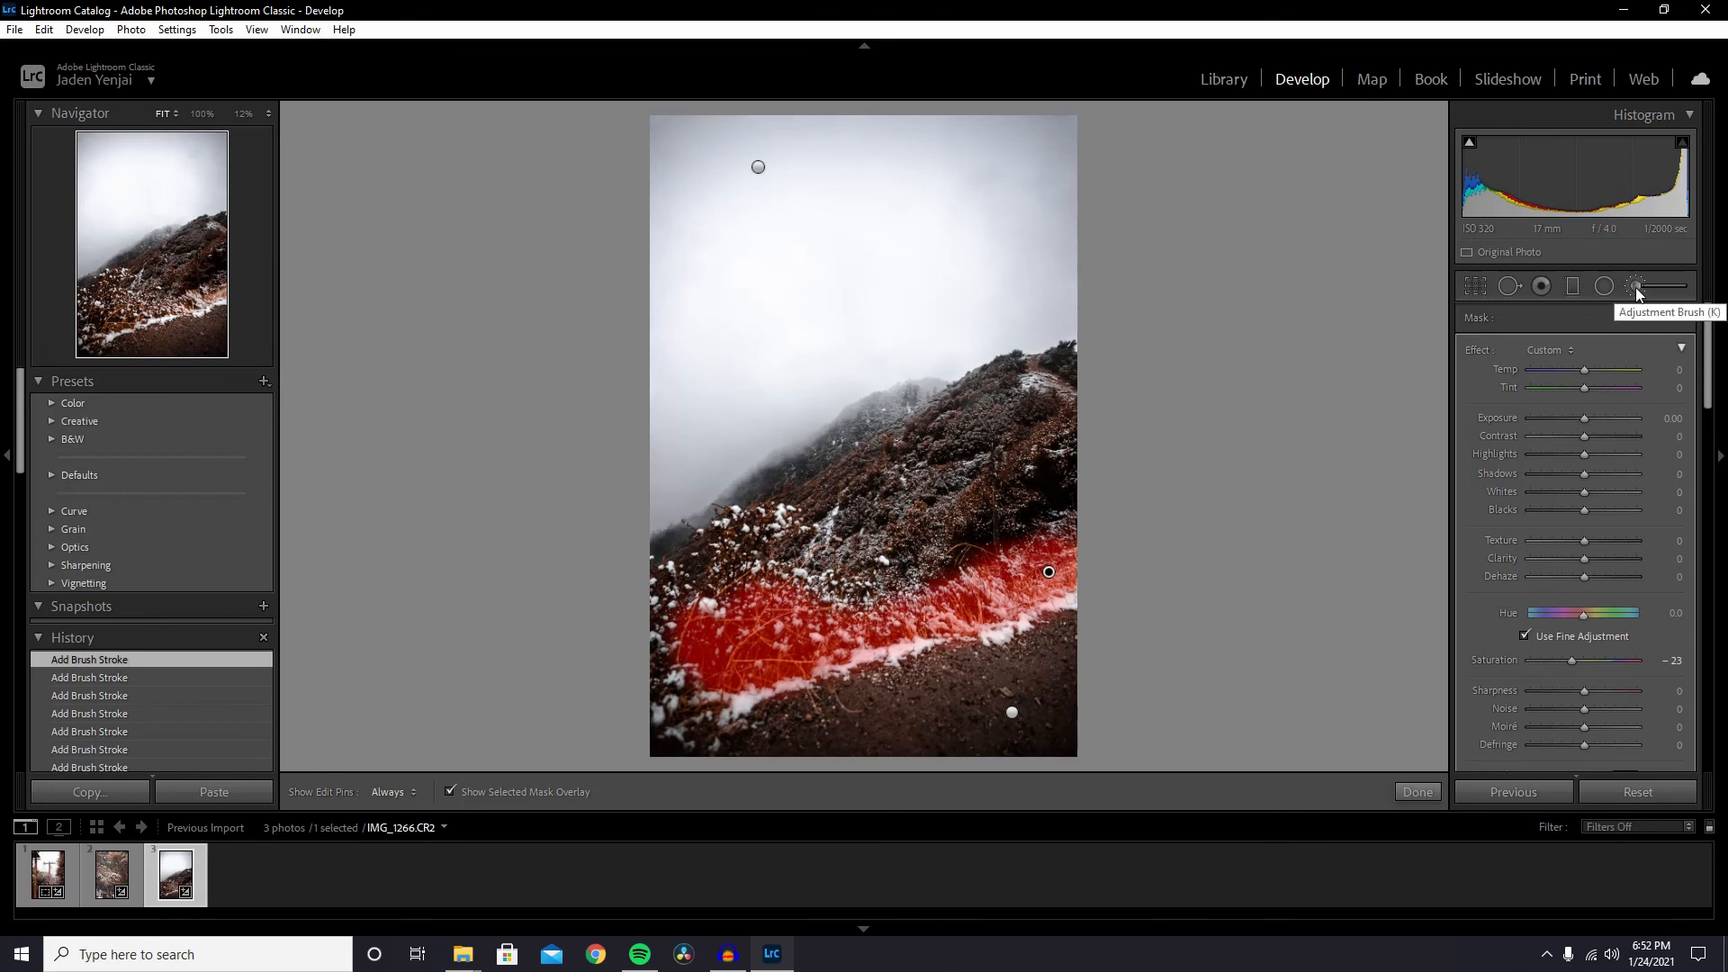
key("o")
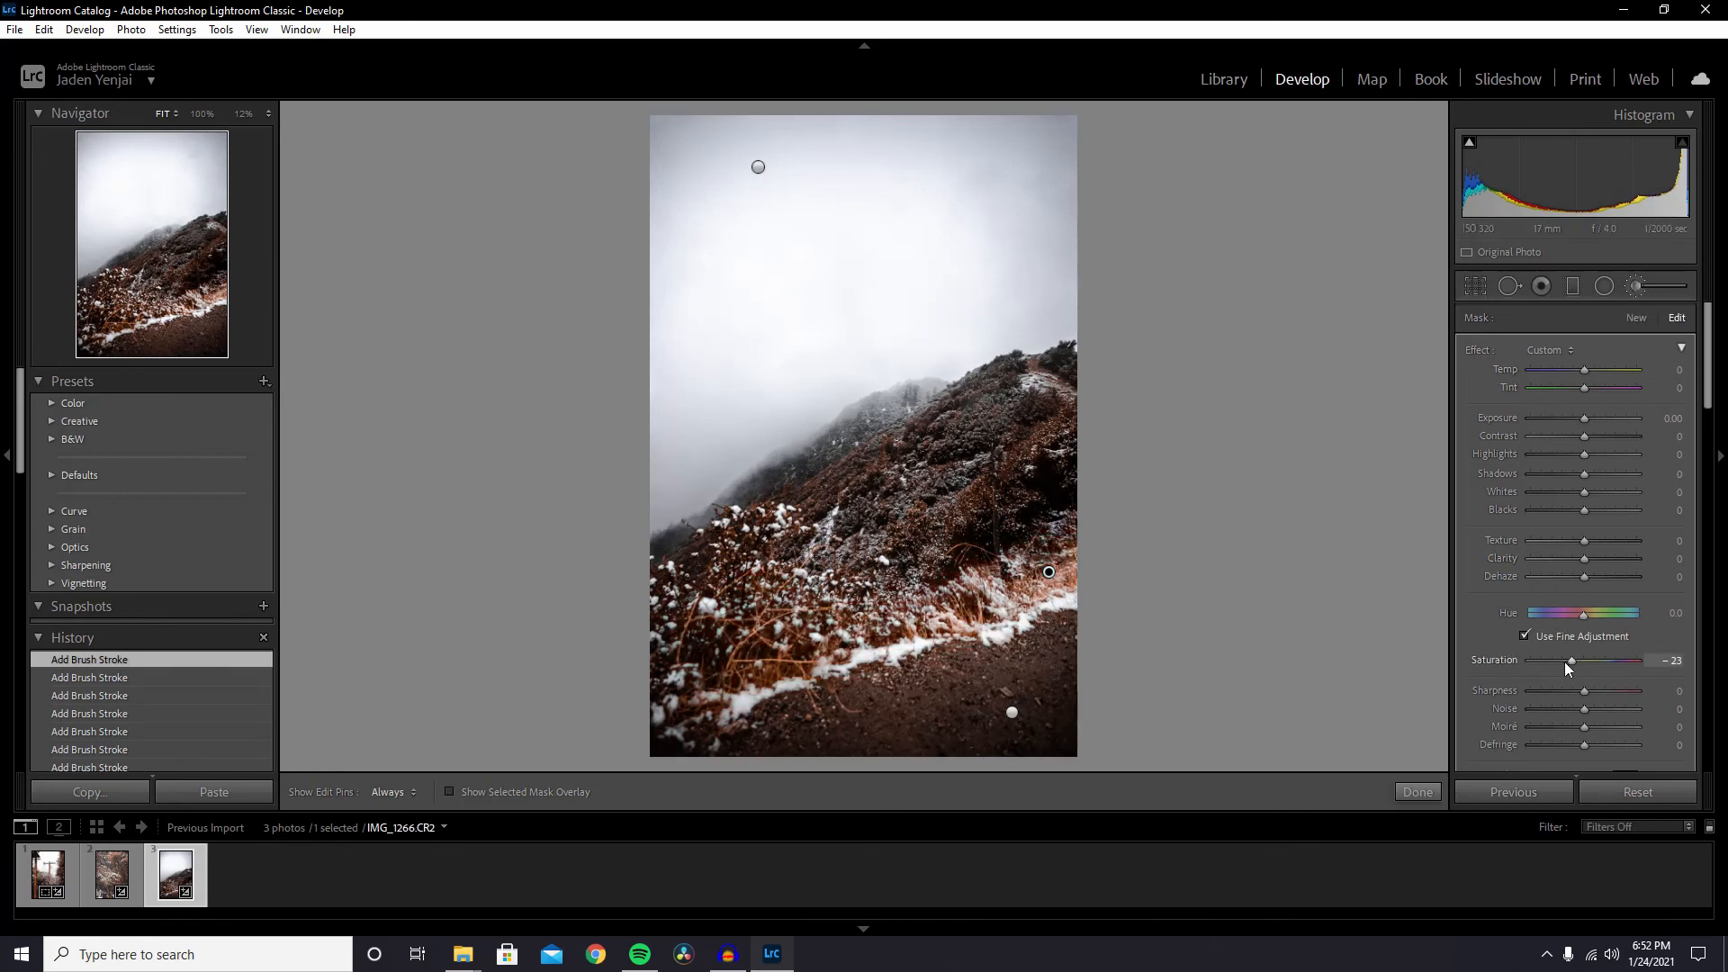
mouse_move(1566, 659)
left_mouse_down()
mouse_move(1533, 661)
mouse_move(1553, 664)
left_mouse_up()
left_click(1635, 289)
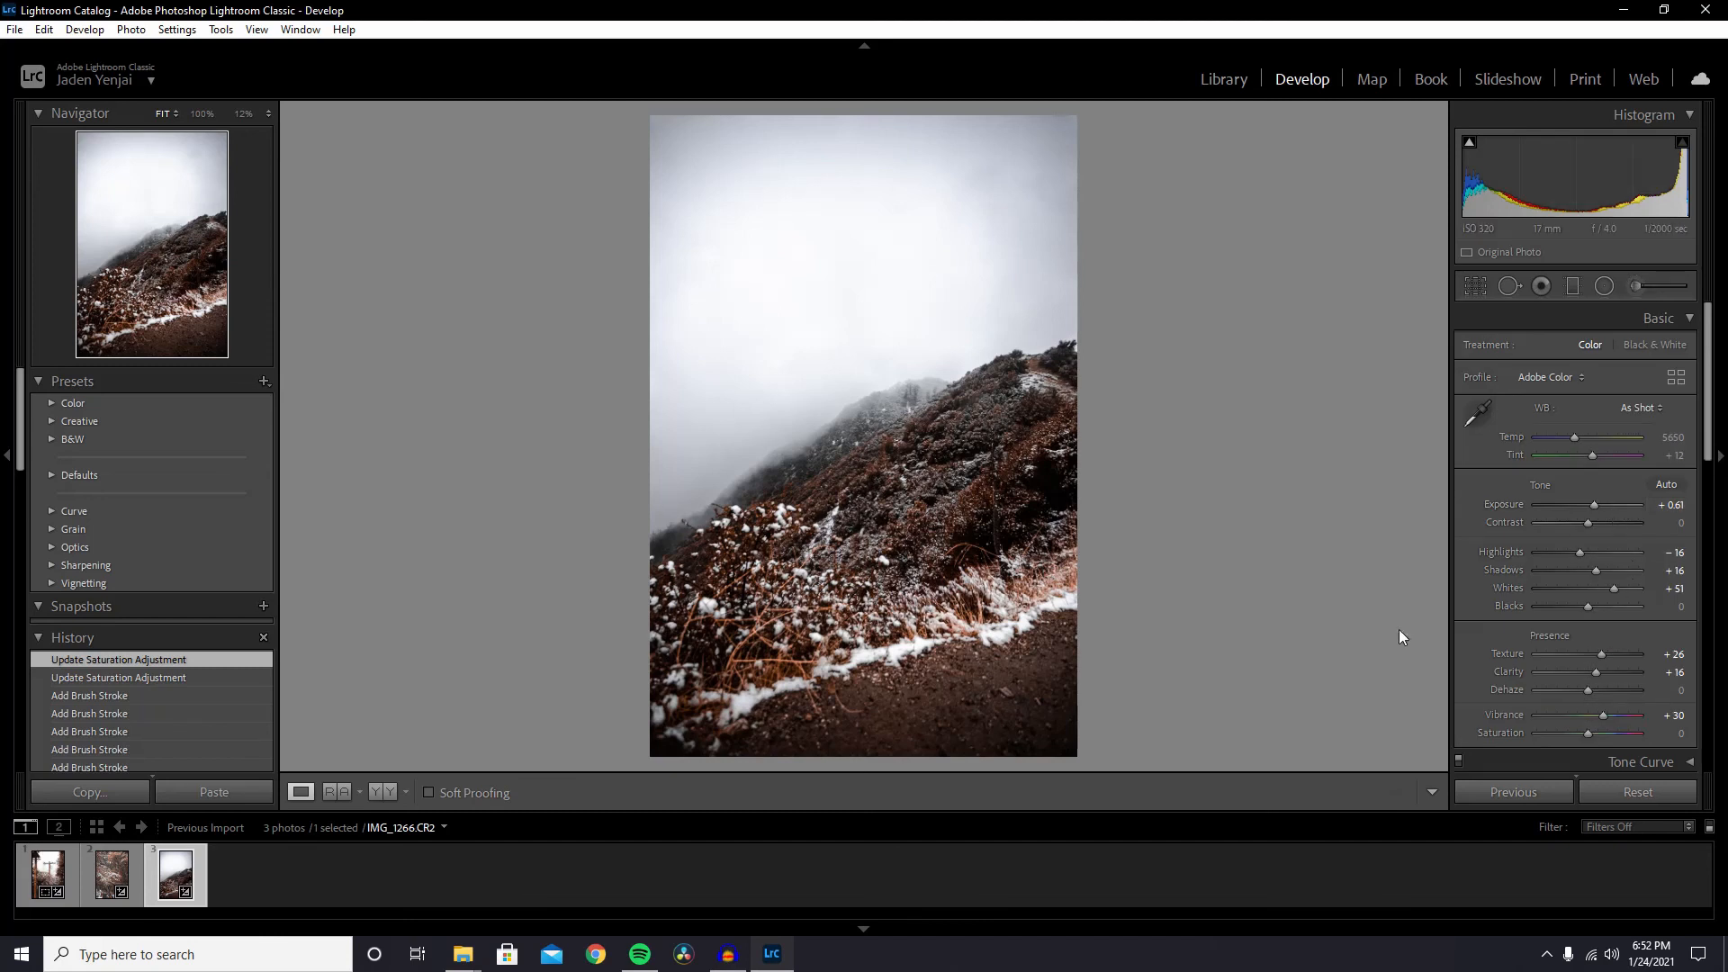
- Set the photo's Vibrance to +60 and compare the edit with the before view
scroll(1614, 605, "down", 3)
left_click_drag(1601, 510, 1615, 510)
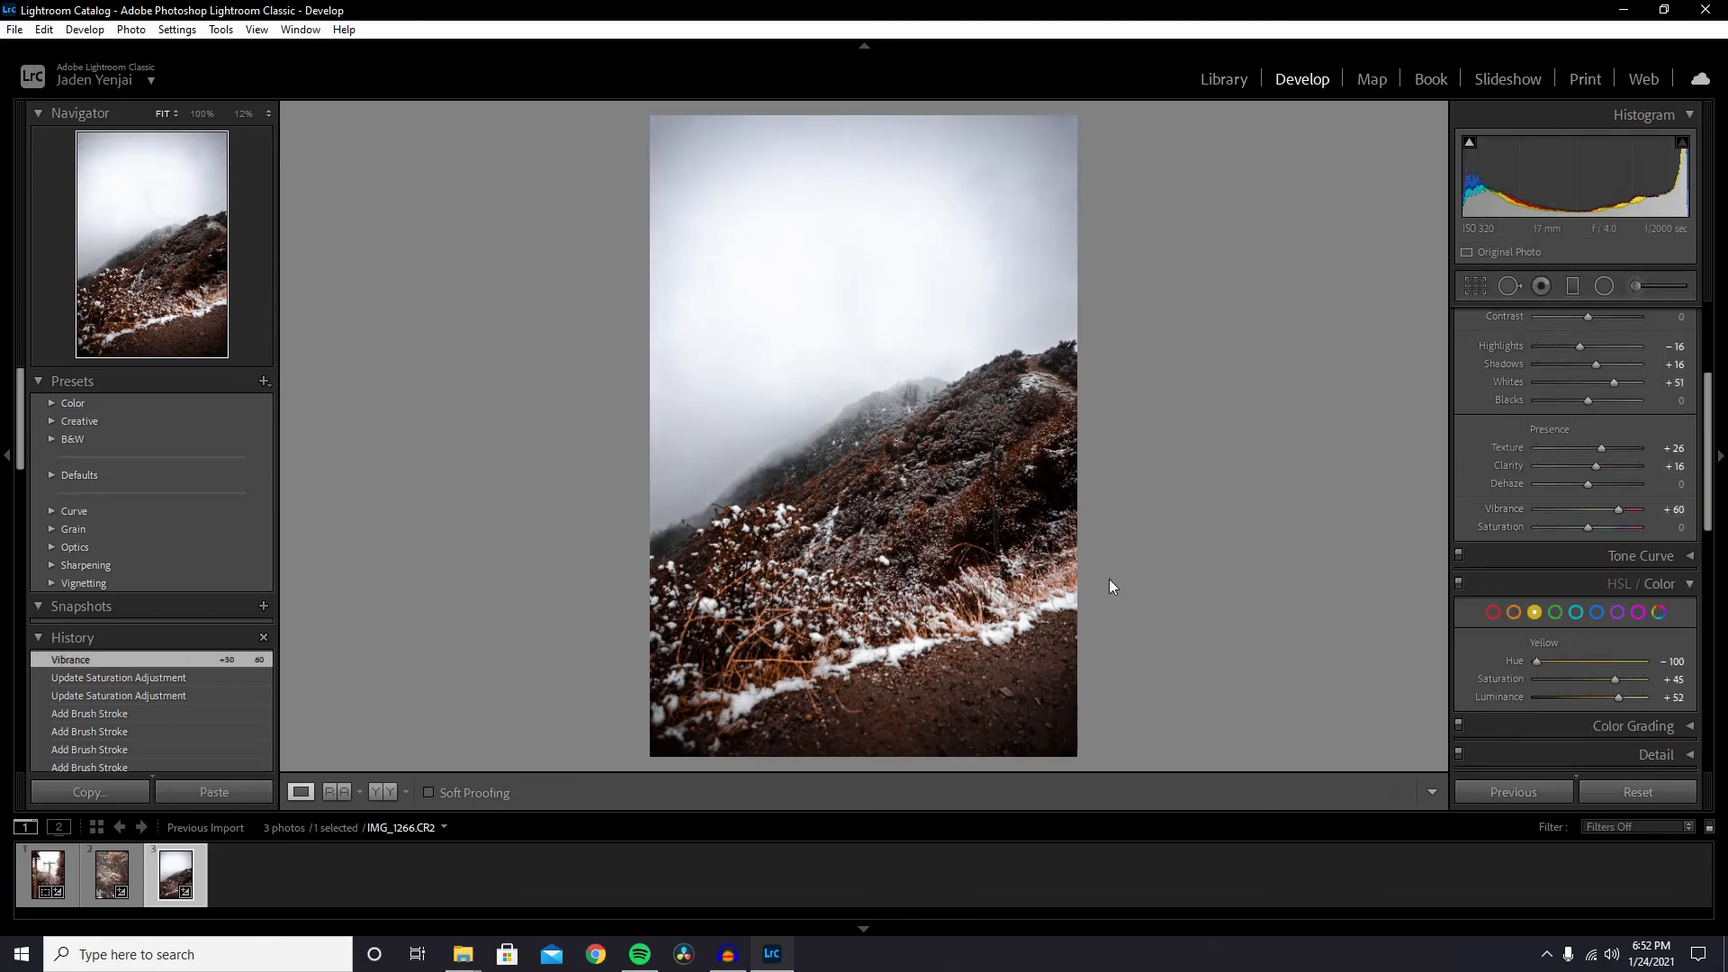
key("backslash")
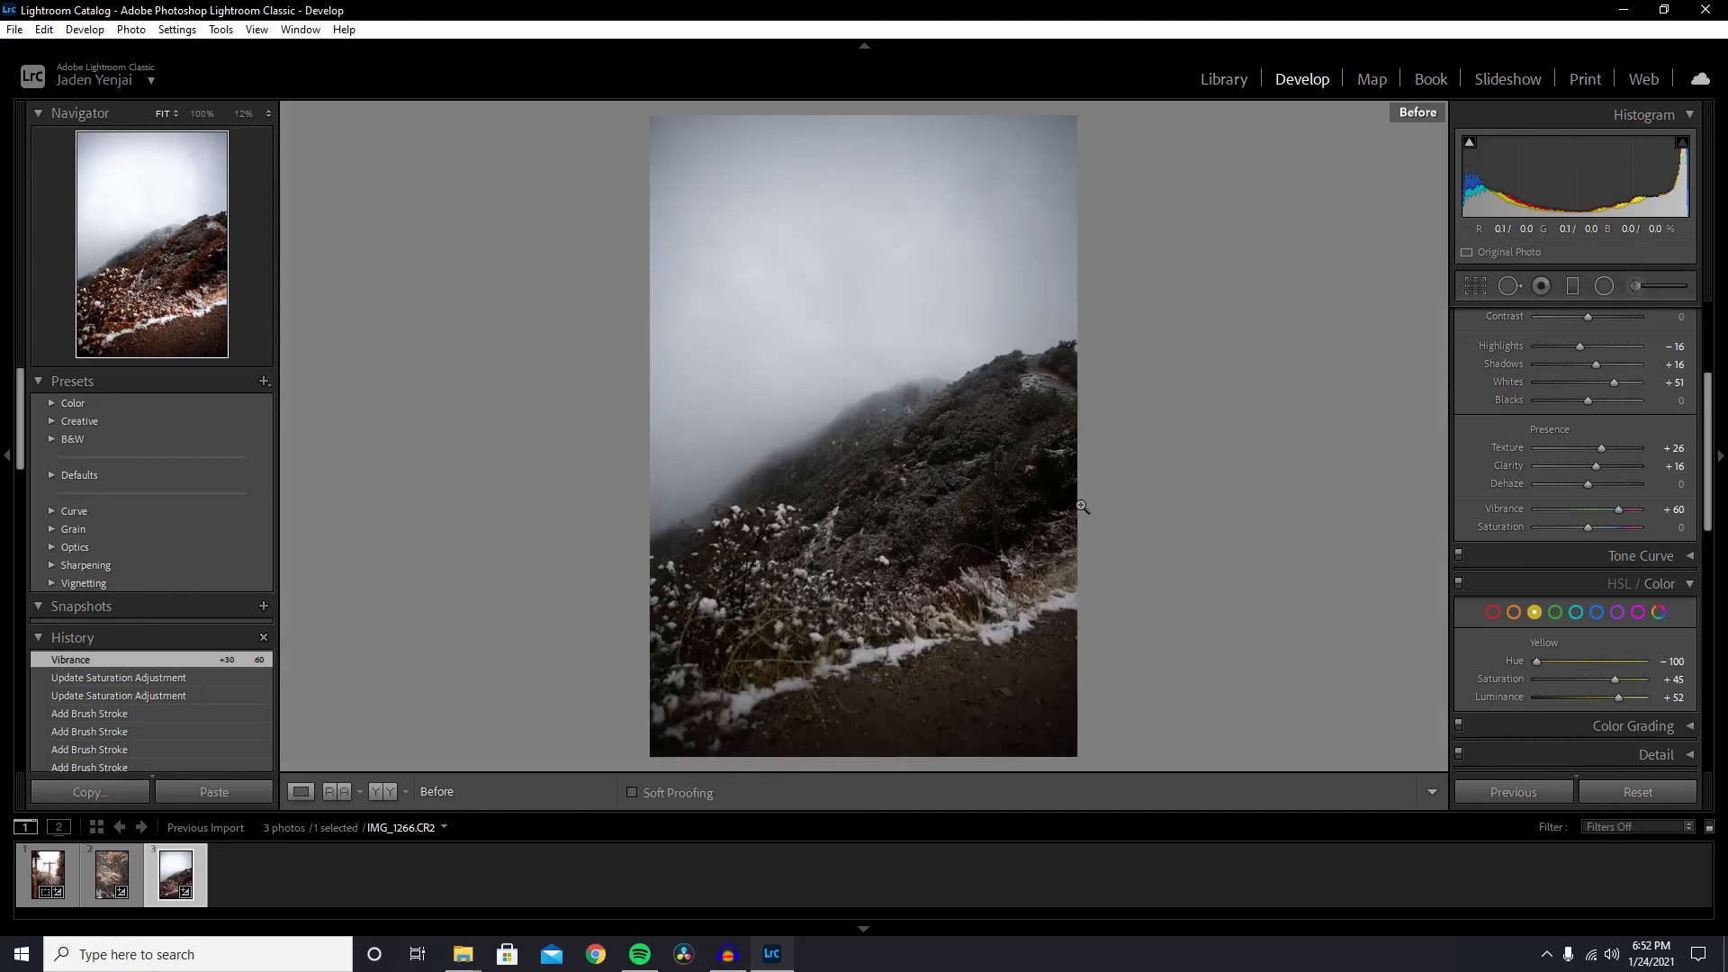
key("backslash")
key("backslash")
key("backslash")
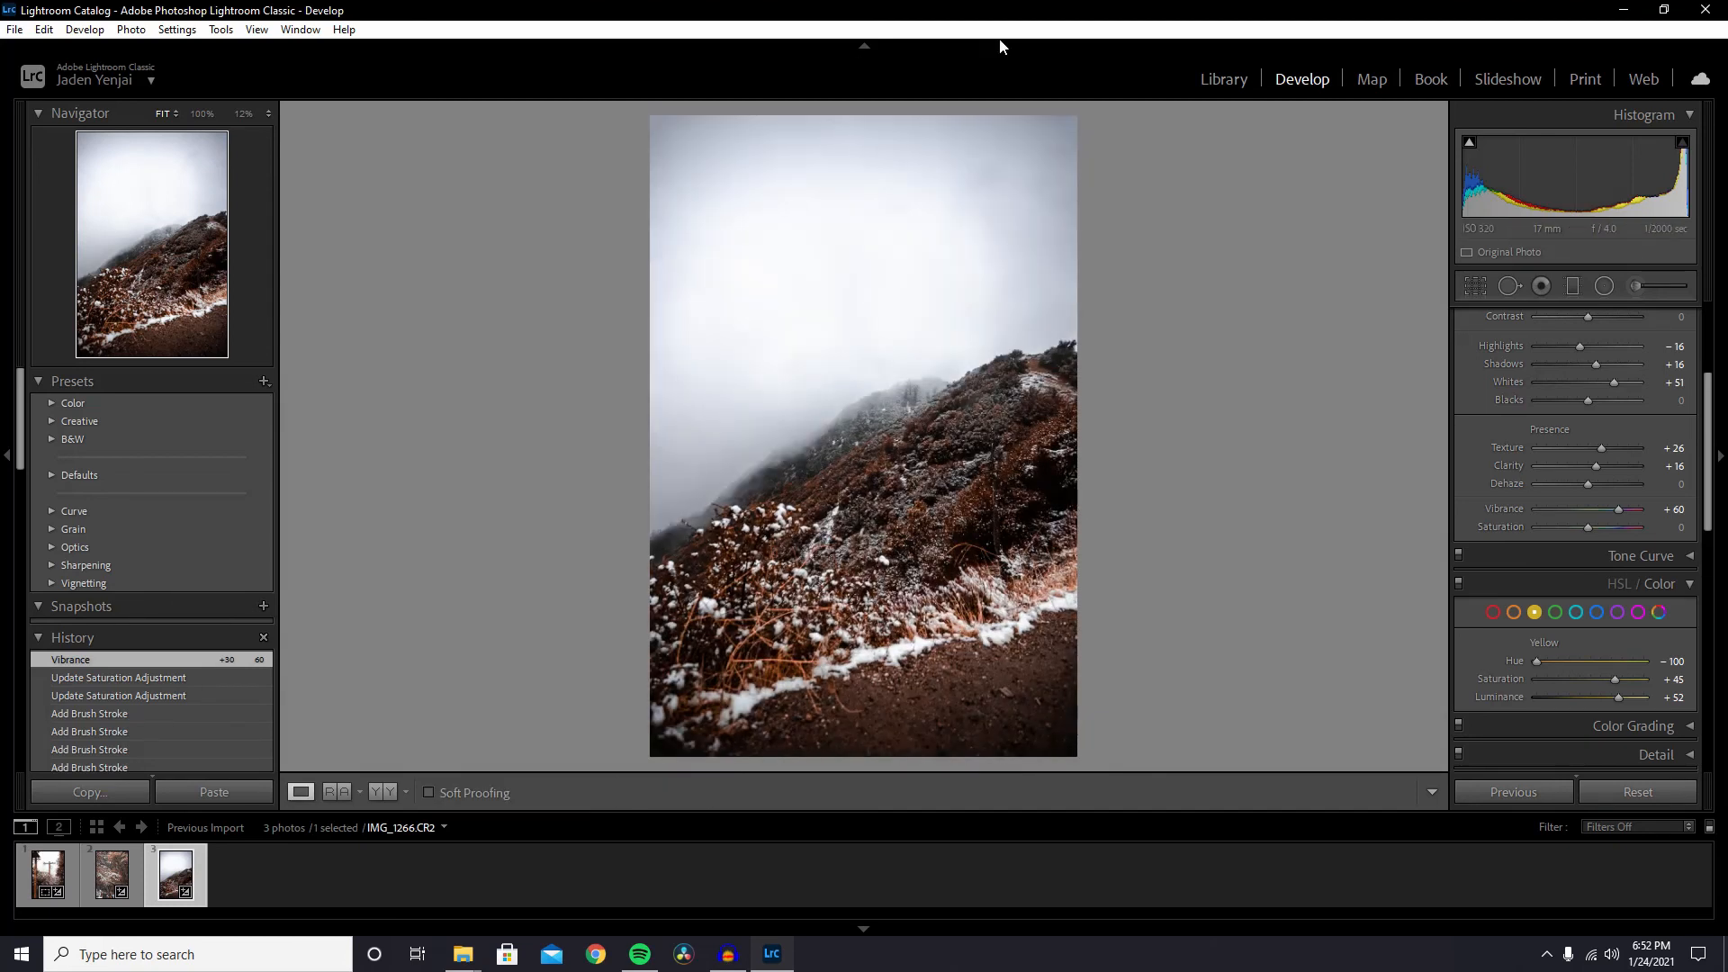
- Adjust the HSL Blue Saturation and set the Purple Luminance to +100
left_click(1598, 613)
mouse_move(1569, 678)
left_mouse_down()
mouse_move(1541, 678)
mouse_move(1562, 680)
left_mouse_up()
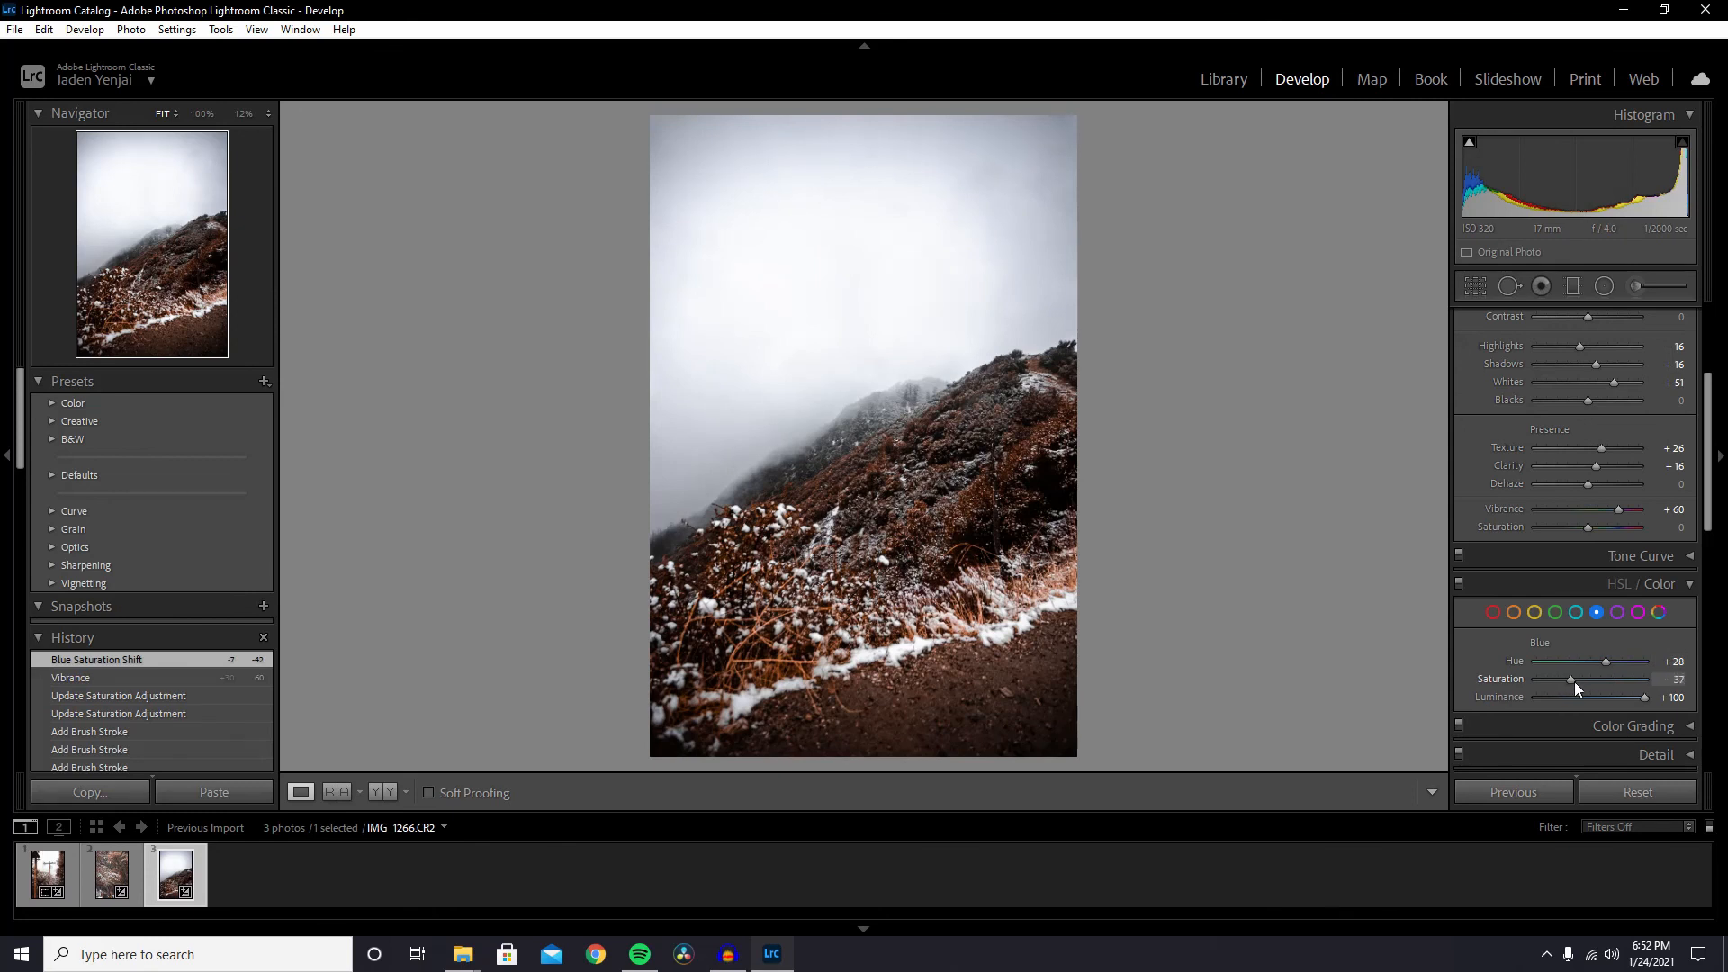
left_click_drag(1573, 682, 1673, 700)
left_click(1617, 613)
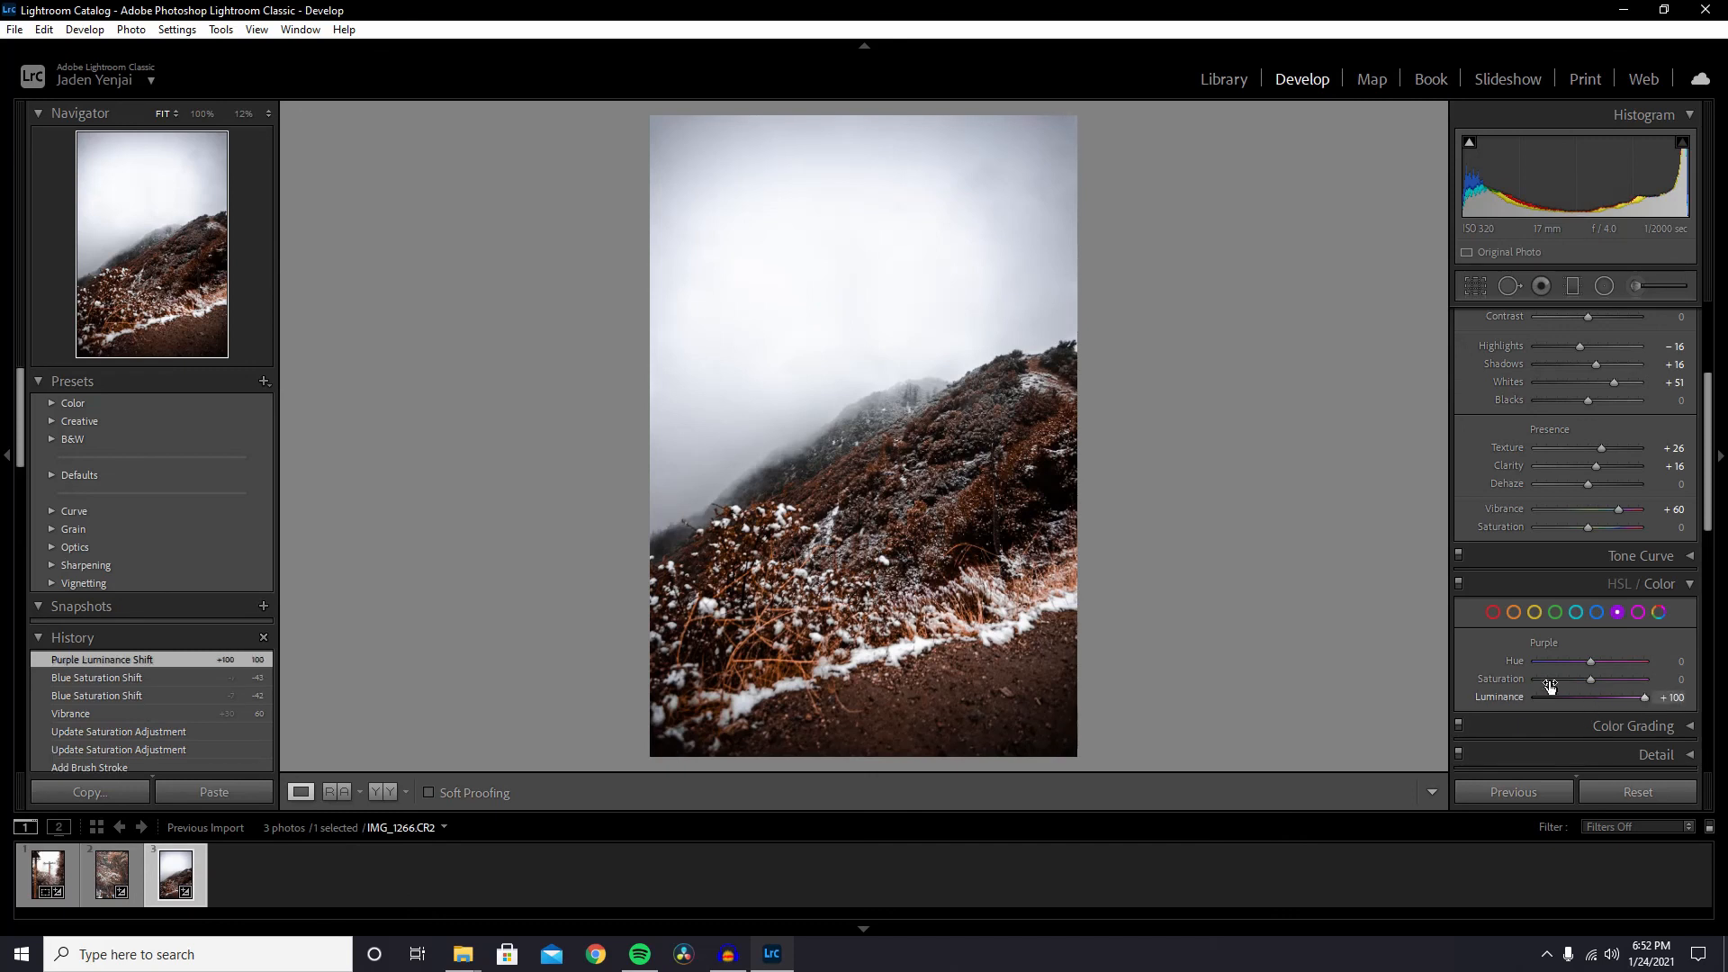